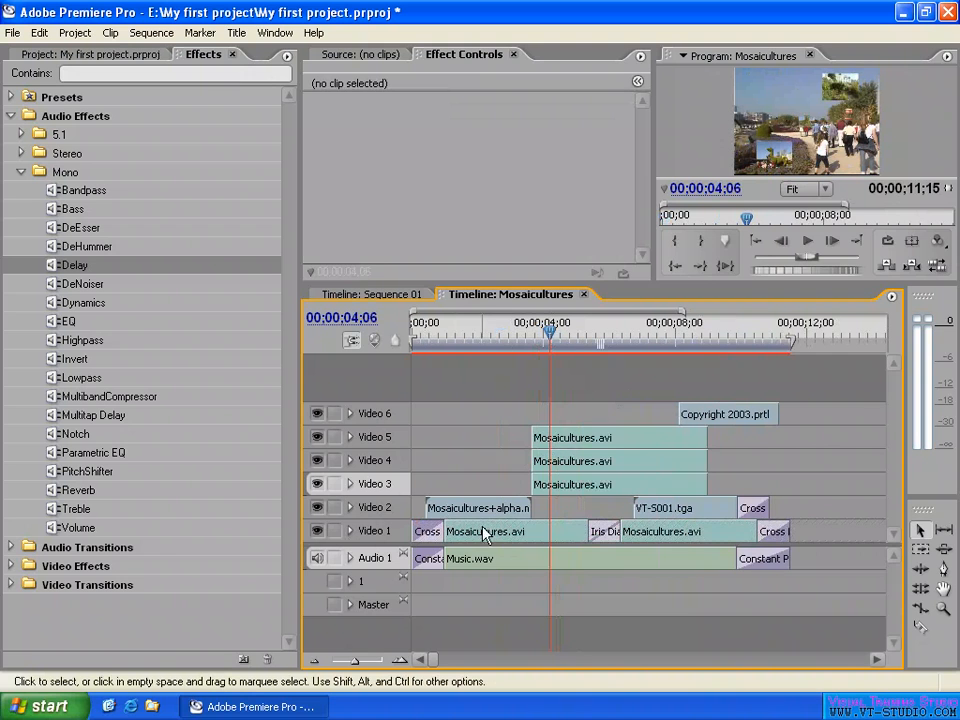
# - Select the Mosaicultures.avi clips on Video 1 to review the base footage of the sequence
pyautogui.click(484, 533)
pyautogui.click(756, 535)
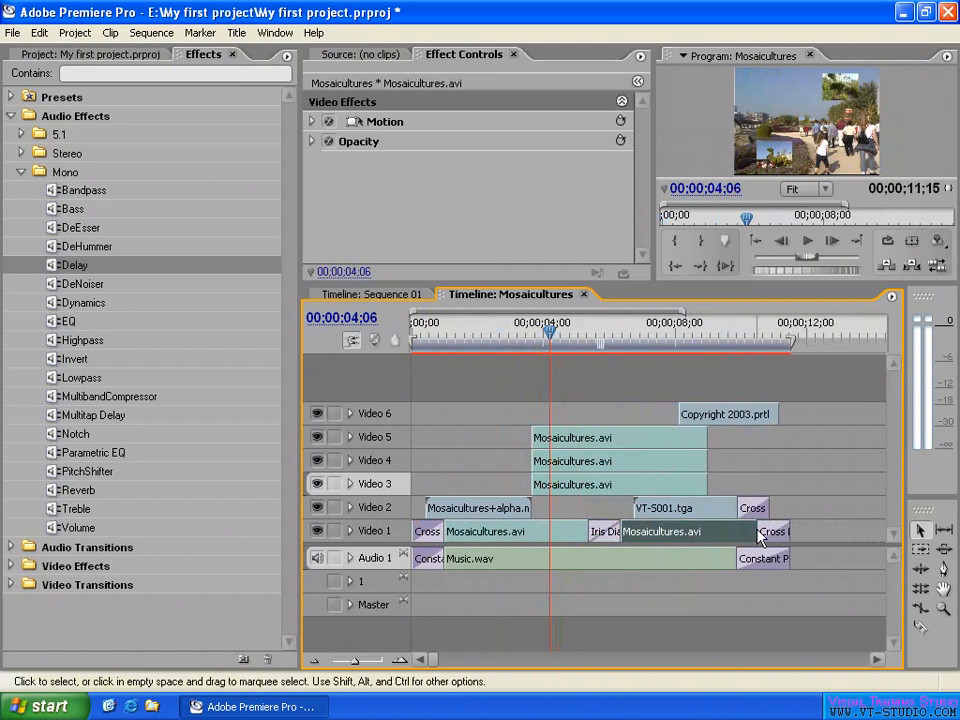
pyautogui.click(503, 533)
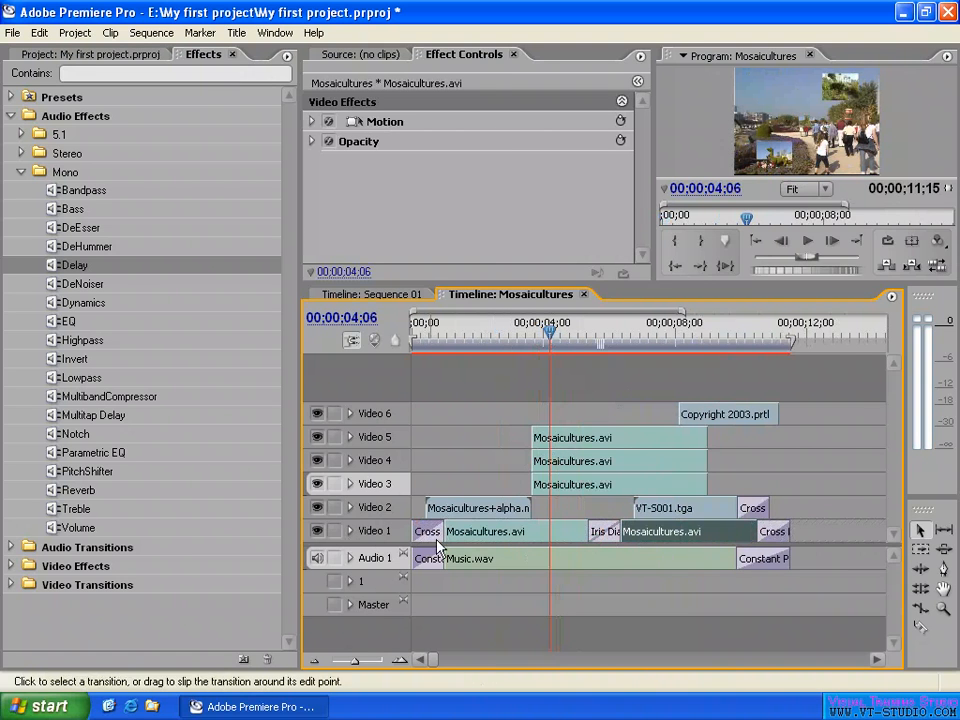
# - Preview the Mosaicultures+alpha title clip over the footage, hiding and re-showing Video 2 to compare, ending at 00;00;02;28
pyautogui.click(477, 509)
pyautogui.click(484, 342)
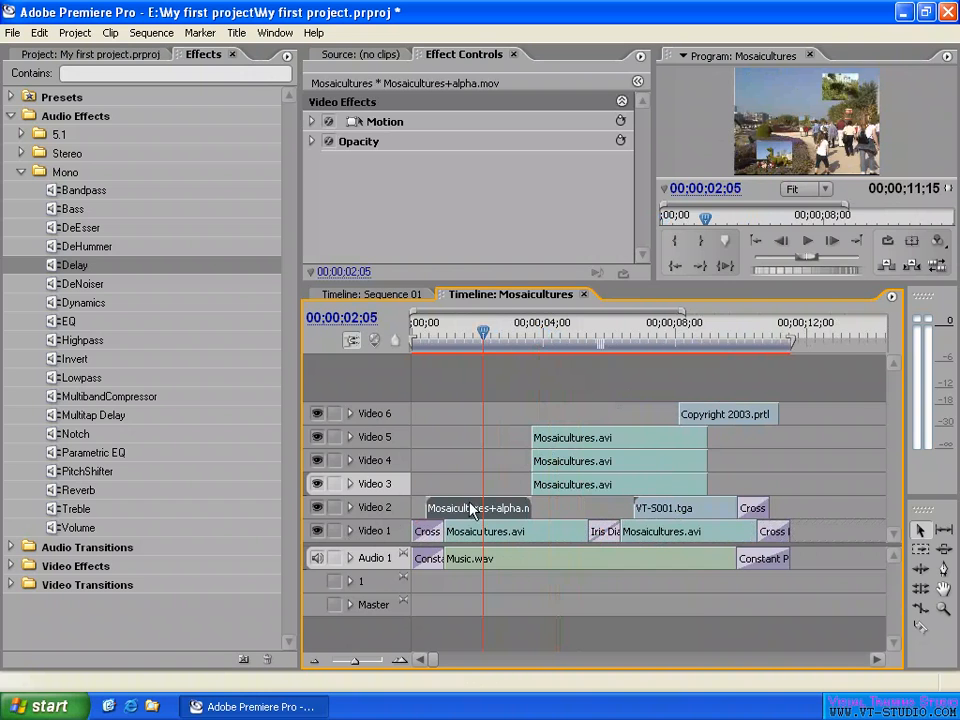
pyautogui.click(503, 342)
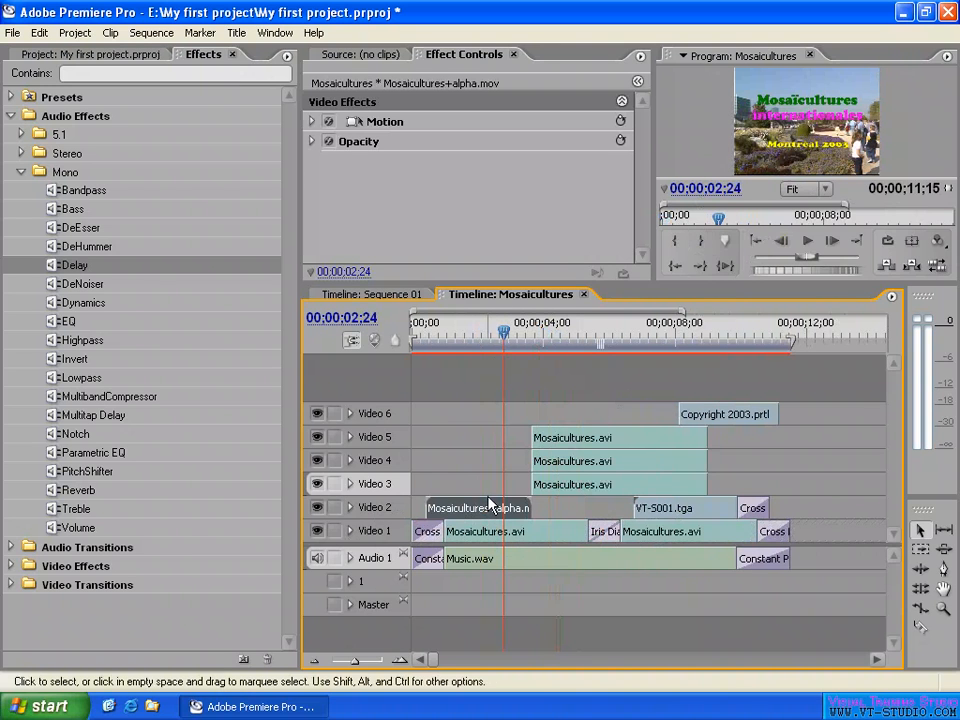
pyautogui.click(318, 508)
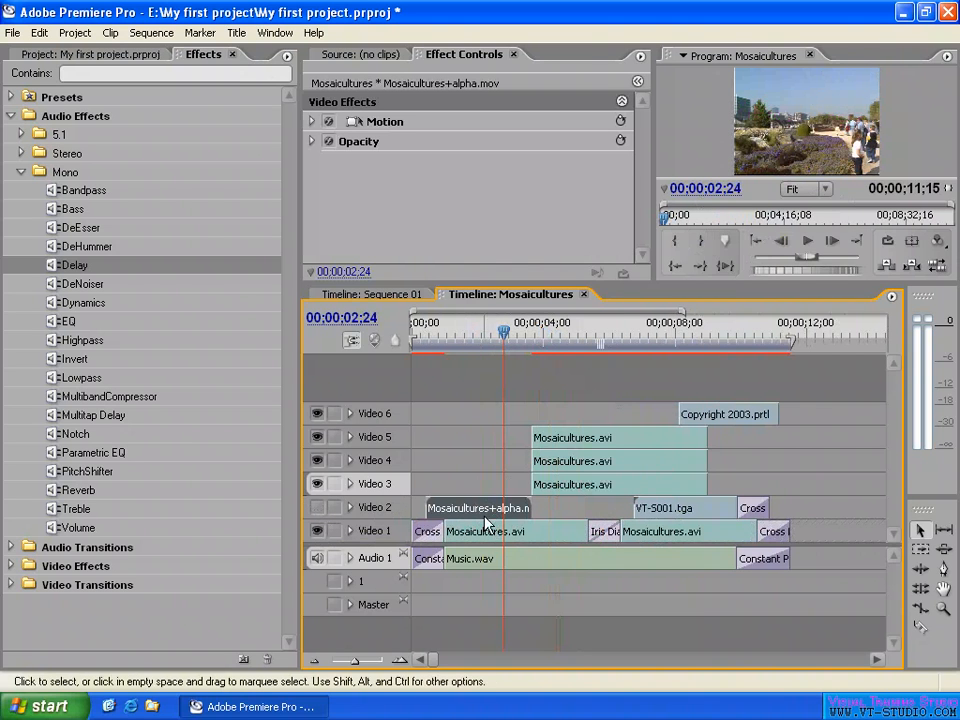
pyautogui.click(318, 508)
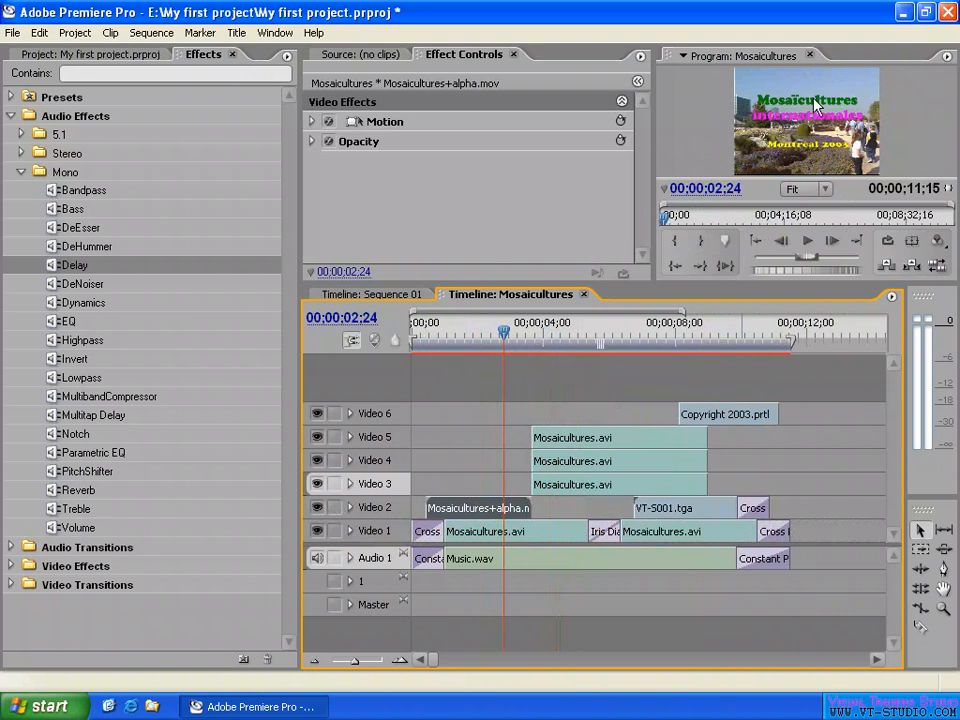
pyautogui.moveTo(493, 328); pyautogui.dragTo(508, 334)
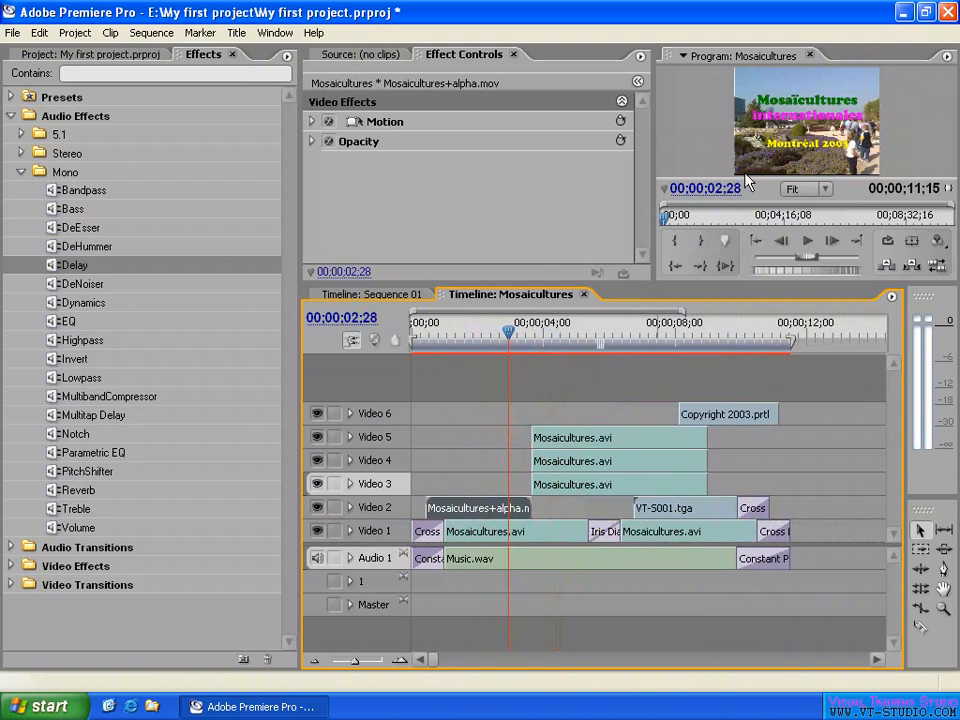
# - Preview the composite at 00;00;05;04 and select the overlay clips on Video 5, Video 3 and Video 4 in turn
pyautogui.click(582, 329)
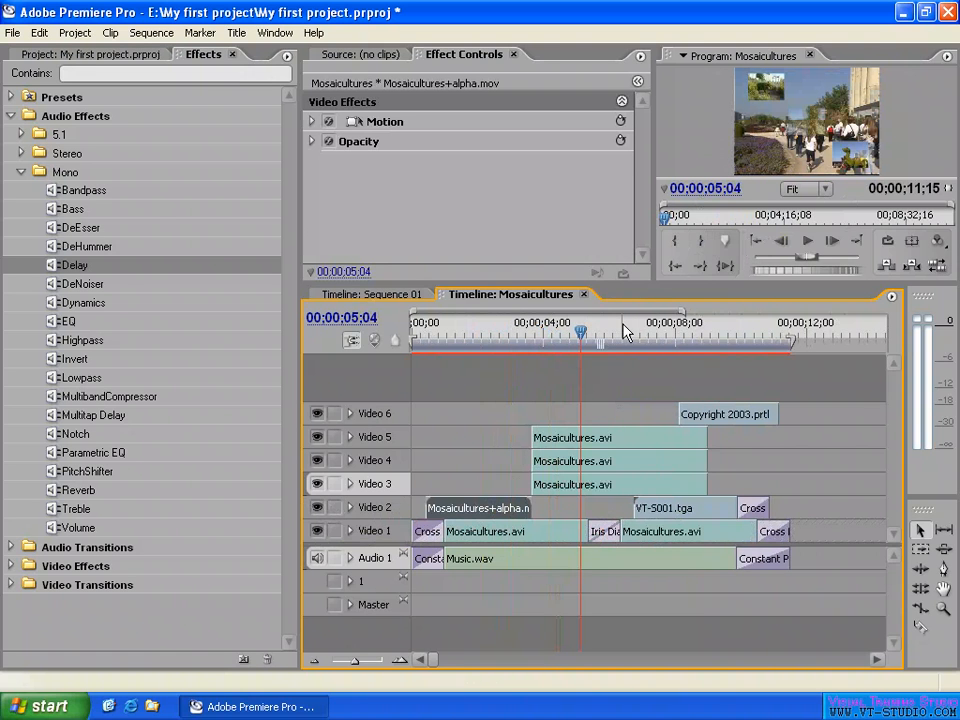
pyautogui.click(612, 461)
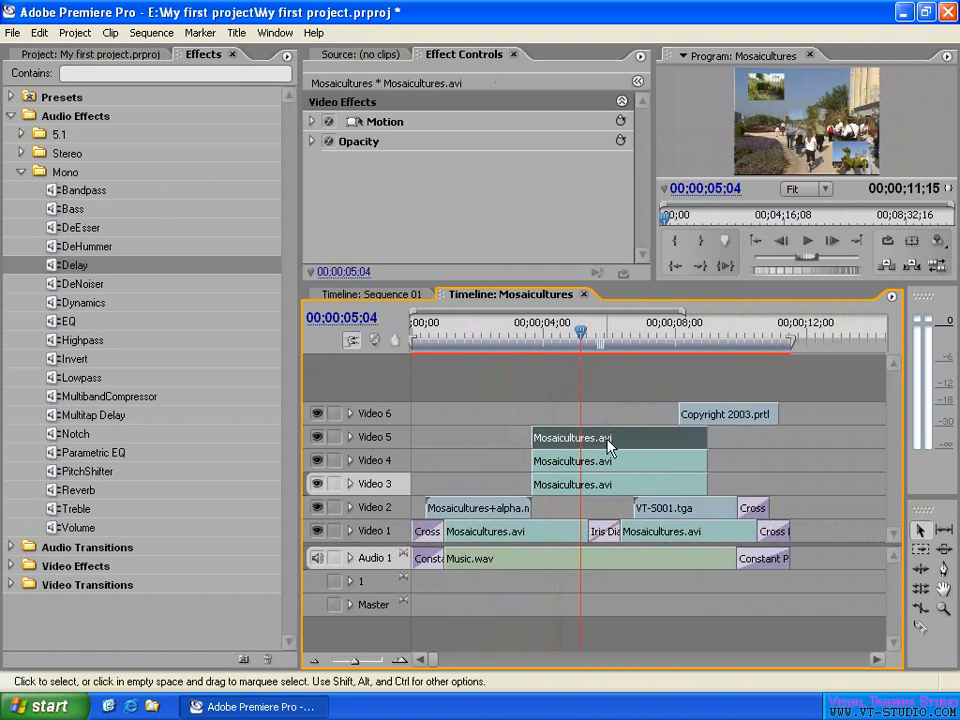
pyautogui.click(604, 488)
pyautogui.click(604, 464)
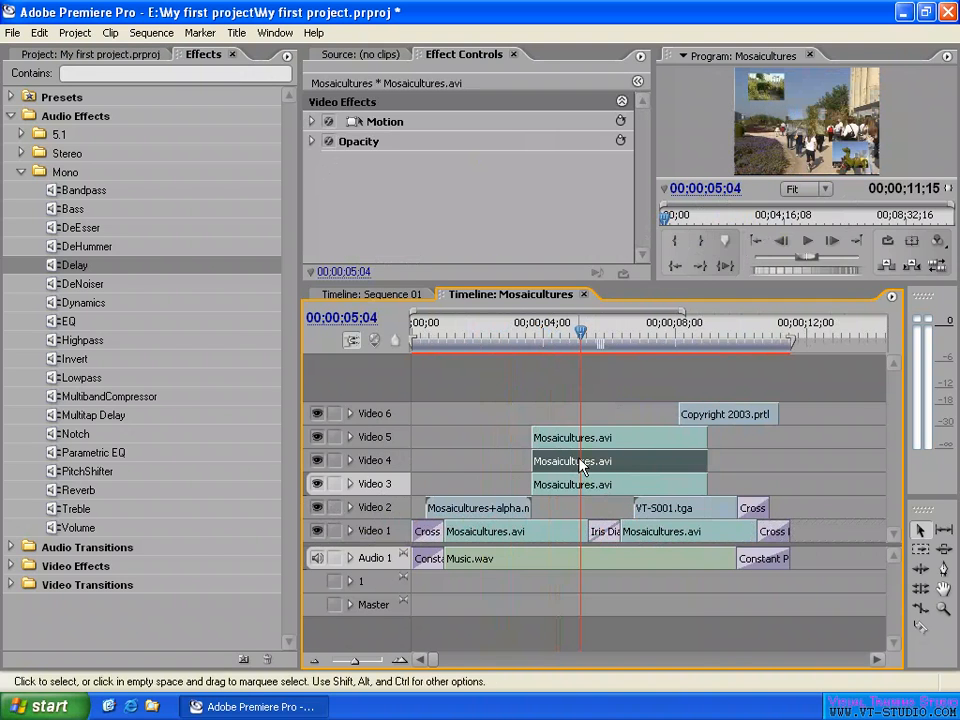
# - Show the Video 4 clip's motion frame in an enlarged program monitor and preview it at 00;00;07;08
pyautogui.click(354, 125)
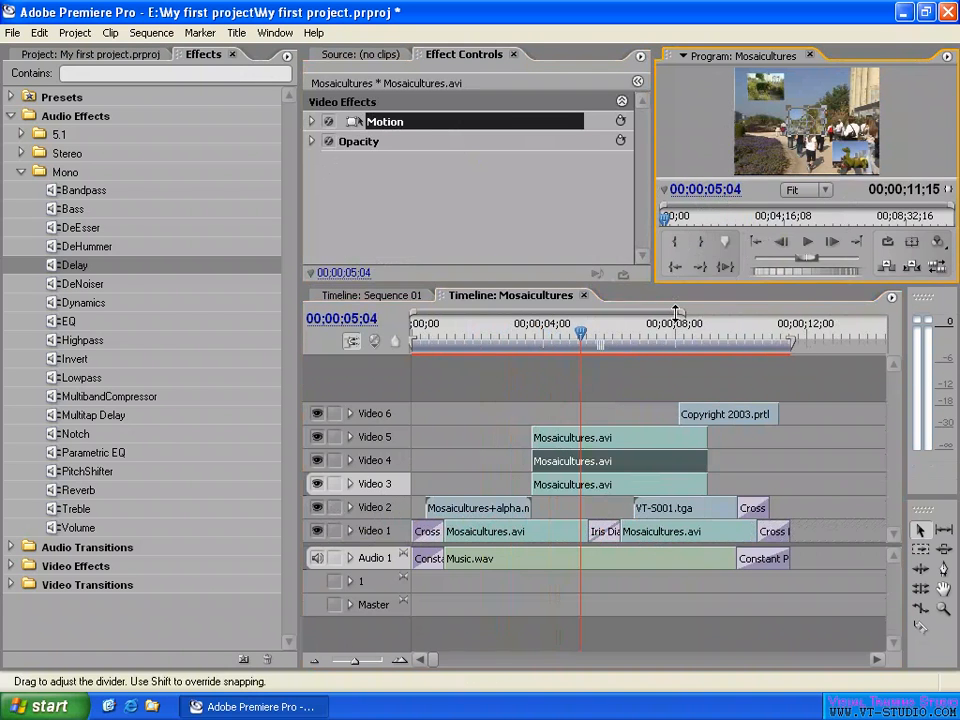
pyautogui.moveTo(686, 290); pyautogui.dragTo(688, 331)
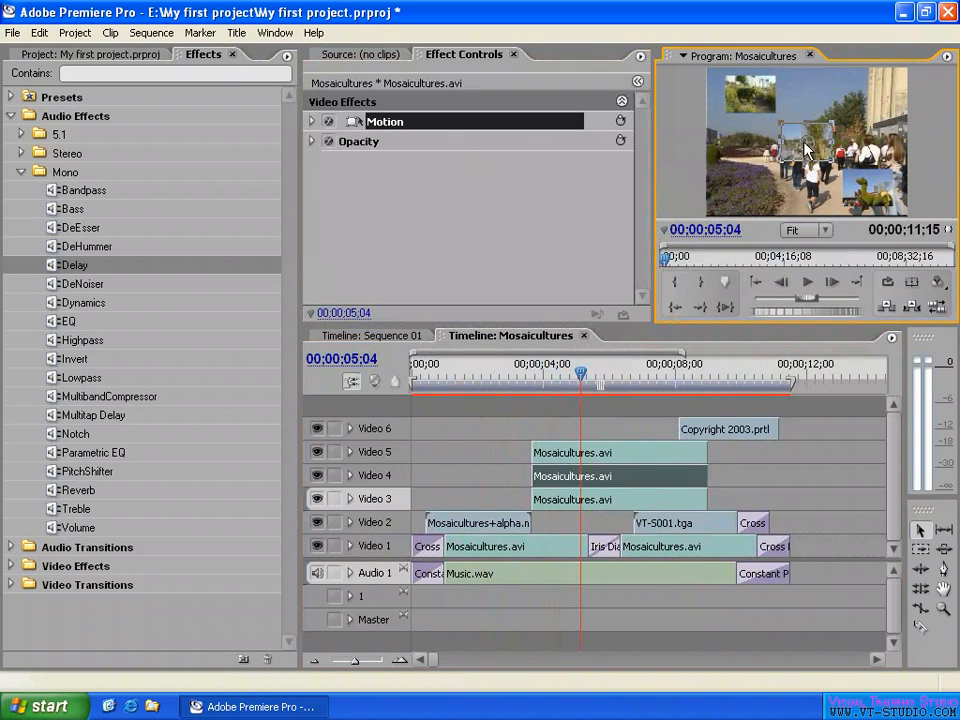
pyautogui.moveTo(641, 372)
pyautogui.mouseDown()
pyautogui.moveTo(663, 372)
pyautogui.moveTo(651, 372)
pyautogui.mouseUp()
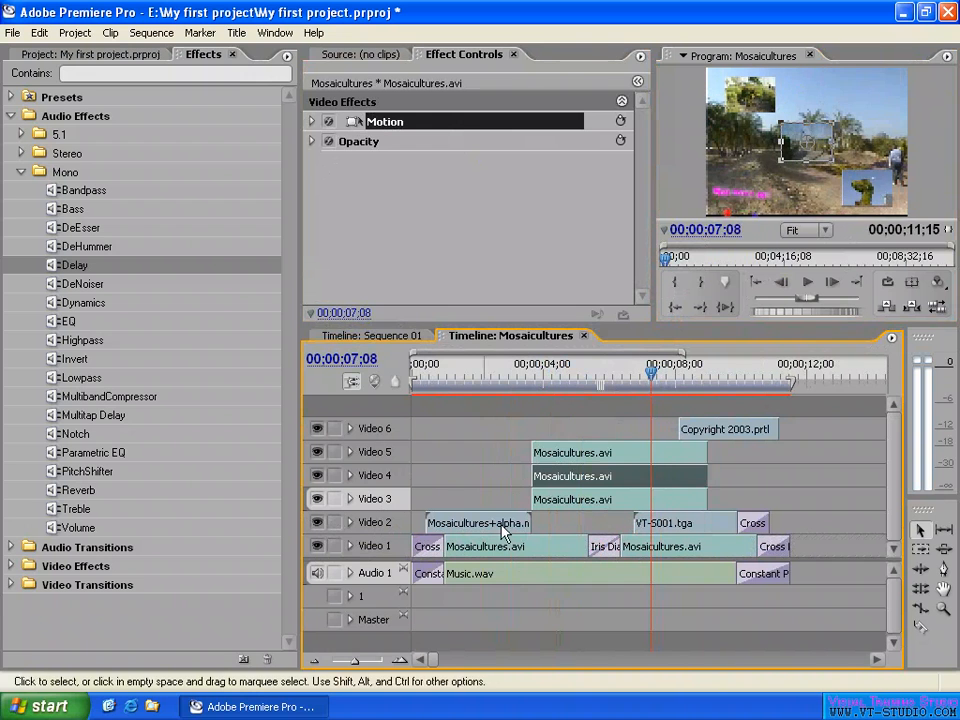
# - Show the motion path of the Video 5 clip and preview its movement at 00;00;04;19
pyautogui.click(600, 450)
pyautogui.click(390, 122)
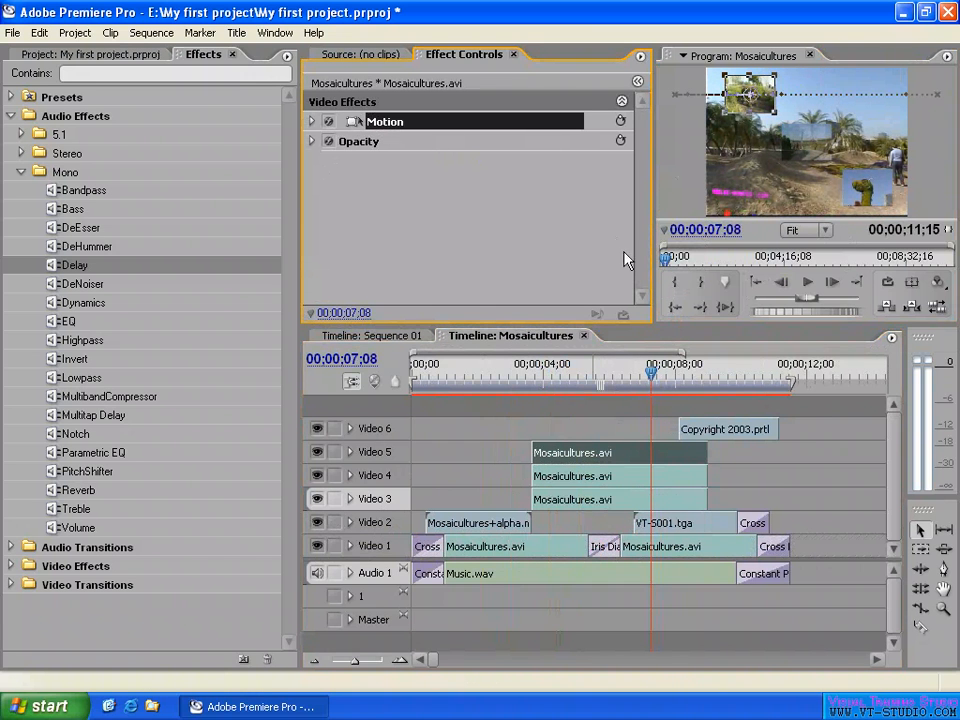
pyautogui.moveTo(566, 391)
pyautogui.mouseDown()
pyautogui.moveTo(551, 391)
pyautogui.moveTo(563, 391)
pyautogui.mouseUp()
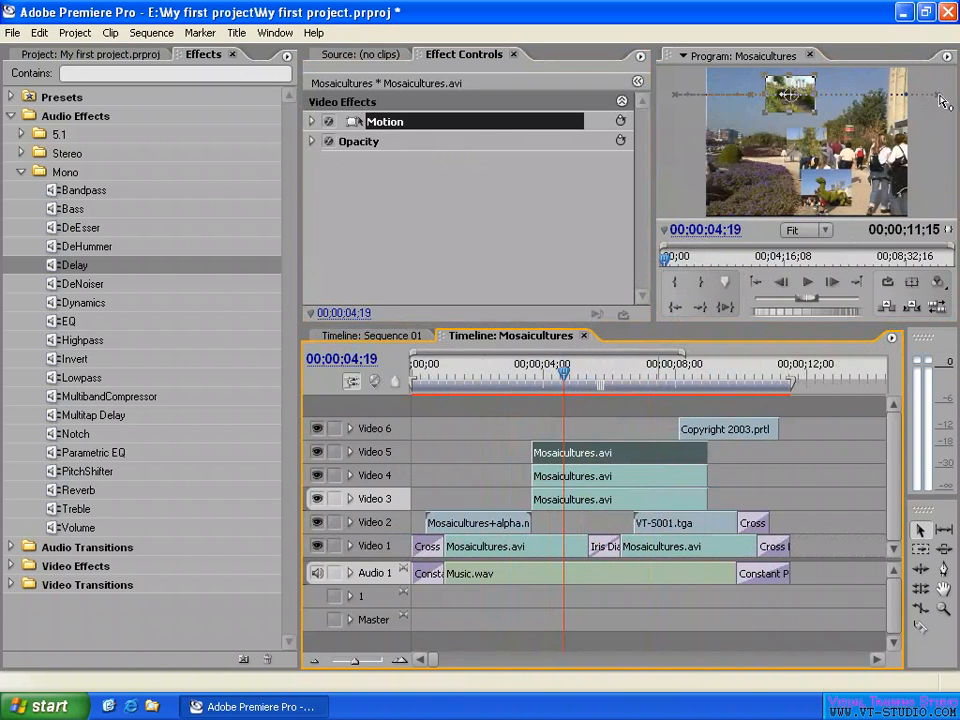
# - Expand Video 5, turn on its keyframe display and show the clip's Motion: Position keyframes
pyautogui.click(350, 452)
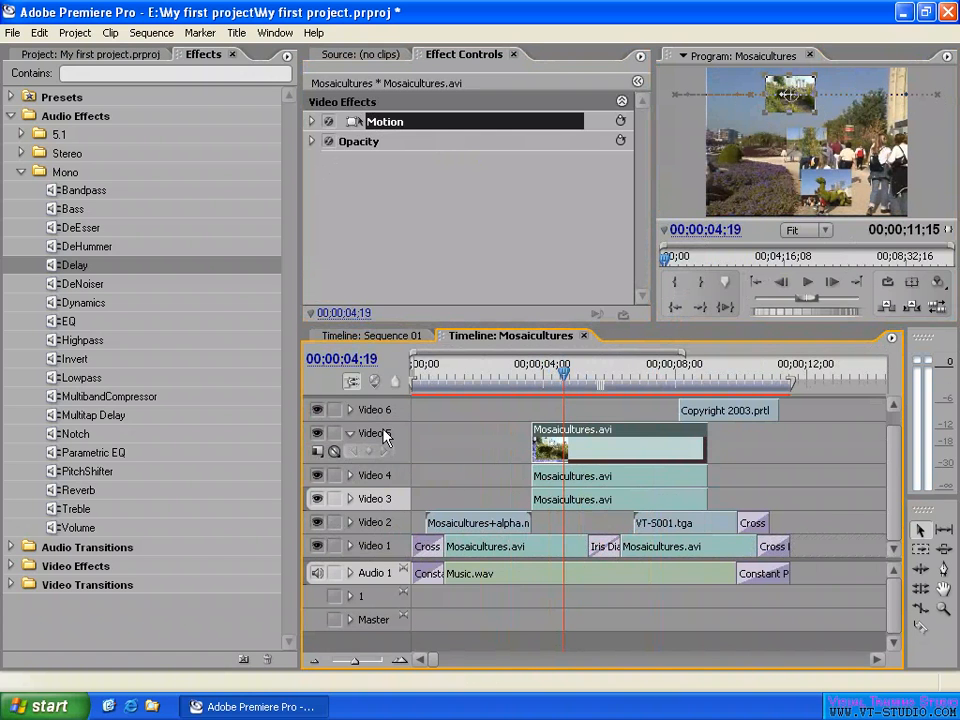
pyautogui.click(334, 452)
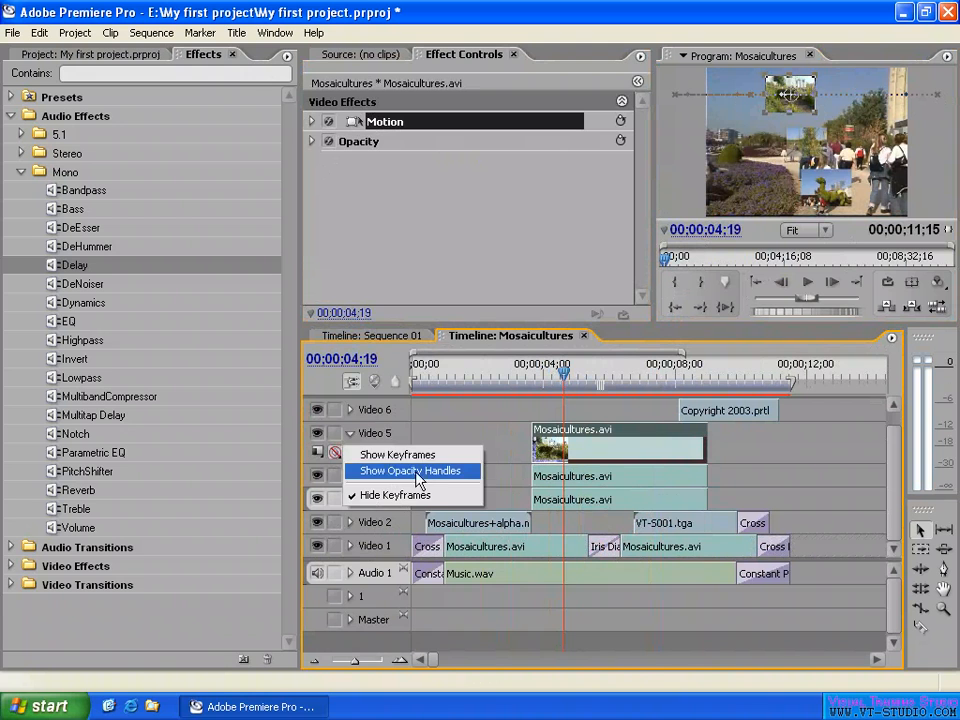
pyautogui.click(418, 458)
pyautogui.click(690, 428)
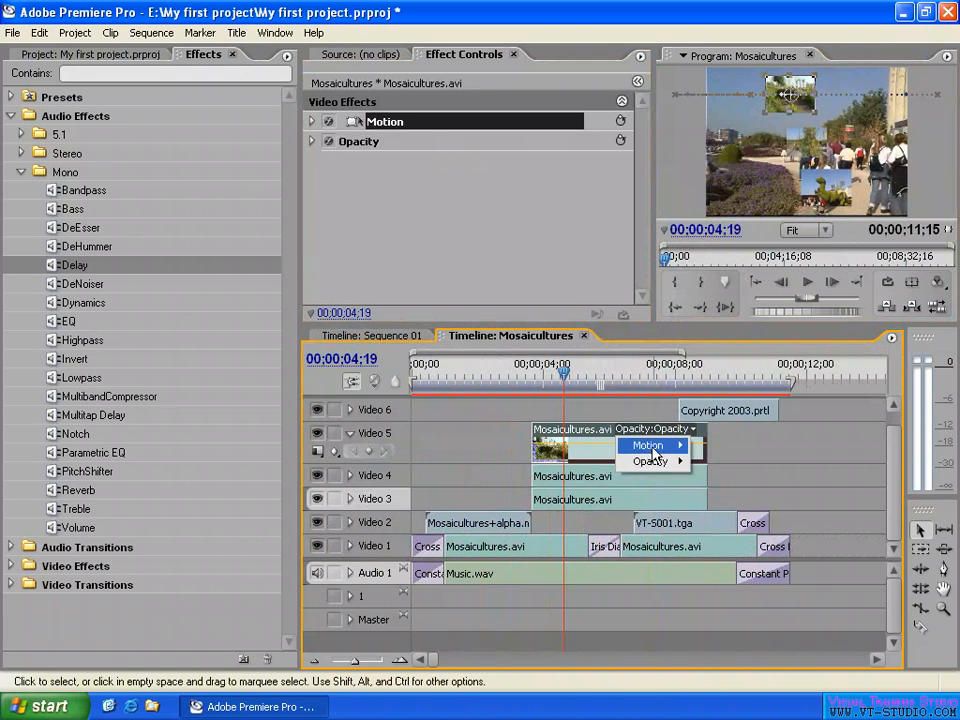
pyautogui.moveTo(659, 452)
pyautogui.click(722, 446)
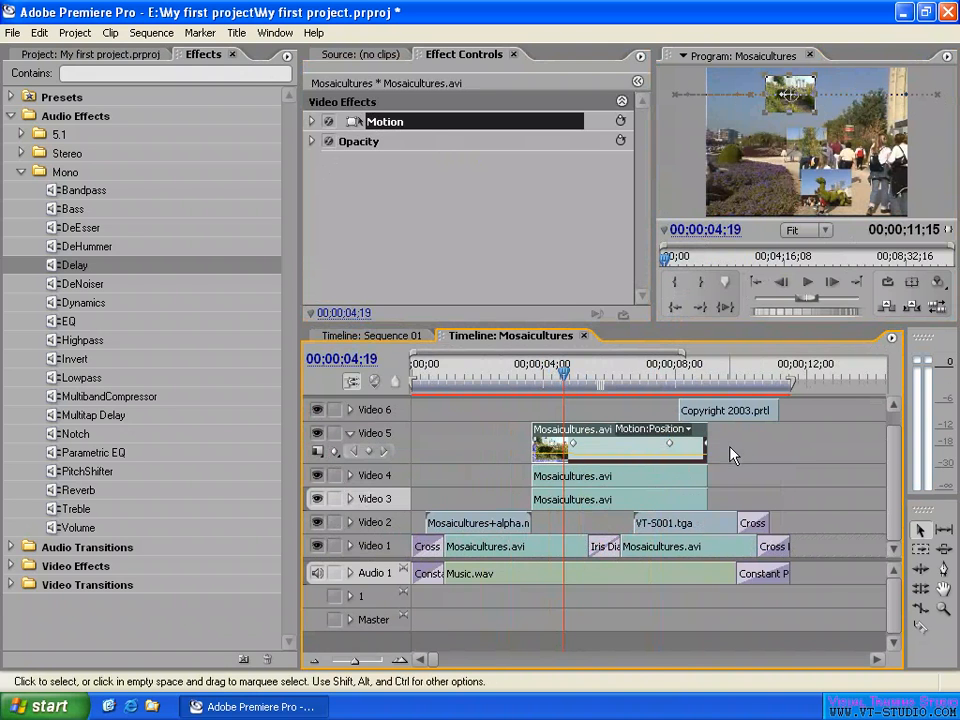
# - Zoom in on the timeline and switch the Video 5 clip display to hide its thumbnails
pyautogui.press('=')
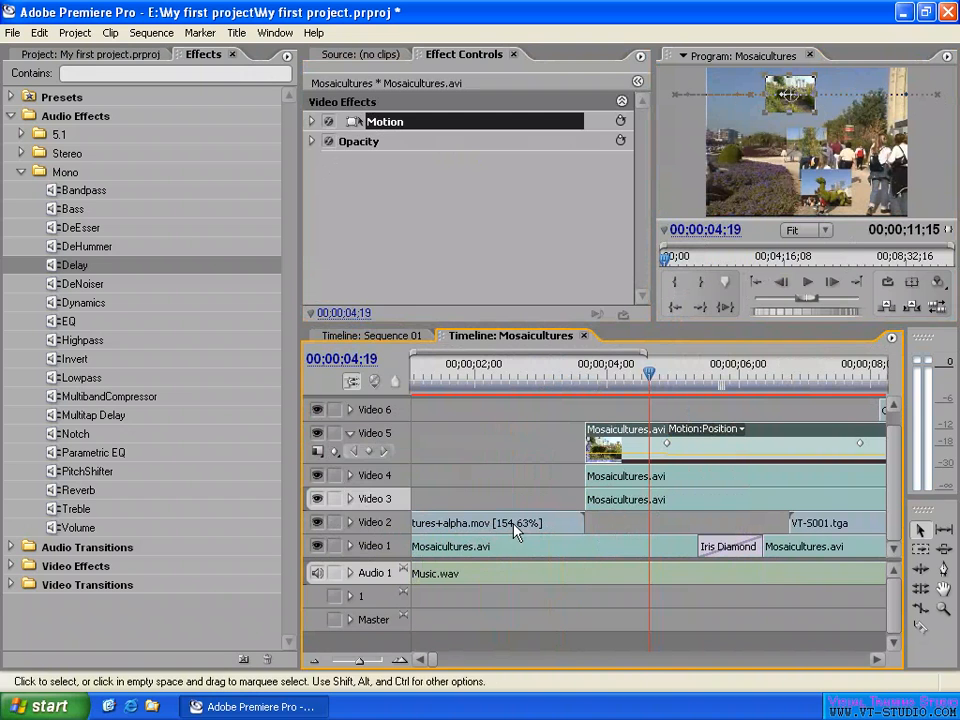
pyautogui.click(320, 457)
pyautogui.click(375, 501)
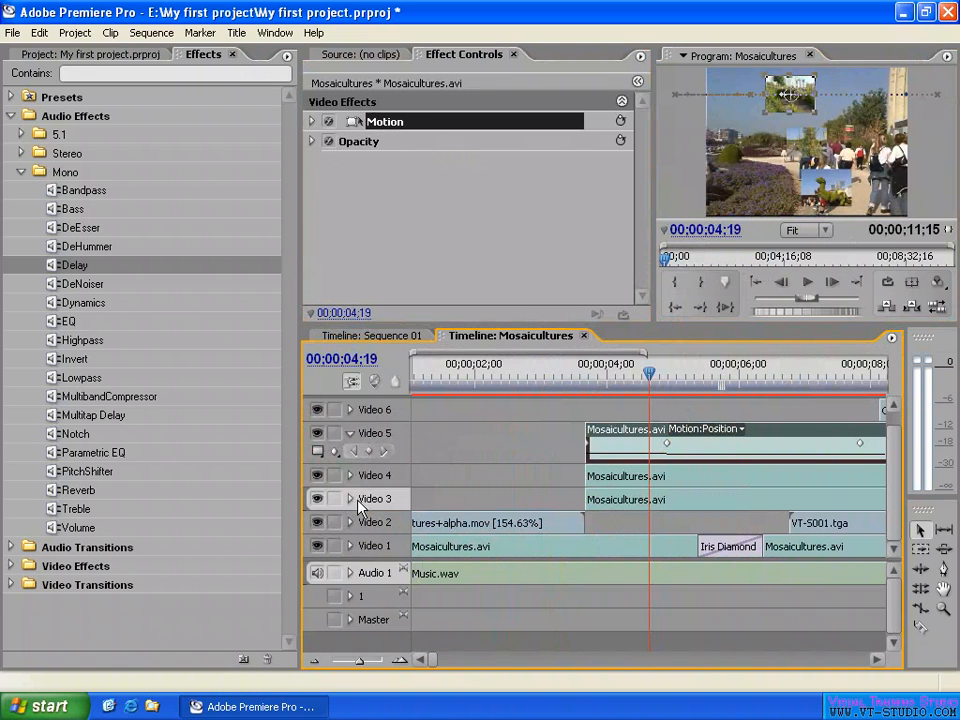
# - Move the playhead to 00;00;06;14 and increase the height of Video 5 so its Position graph is readable
pyautogui.click(815, 375)
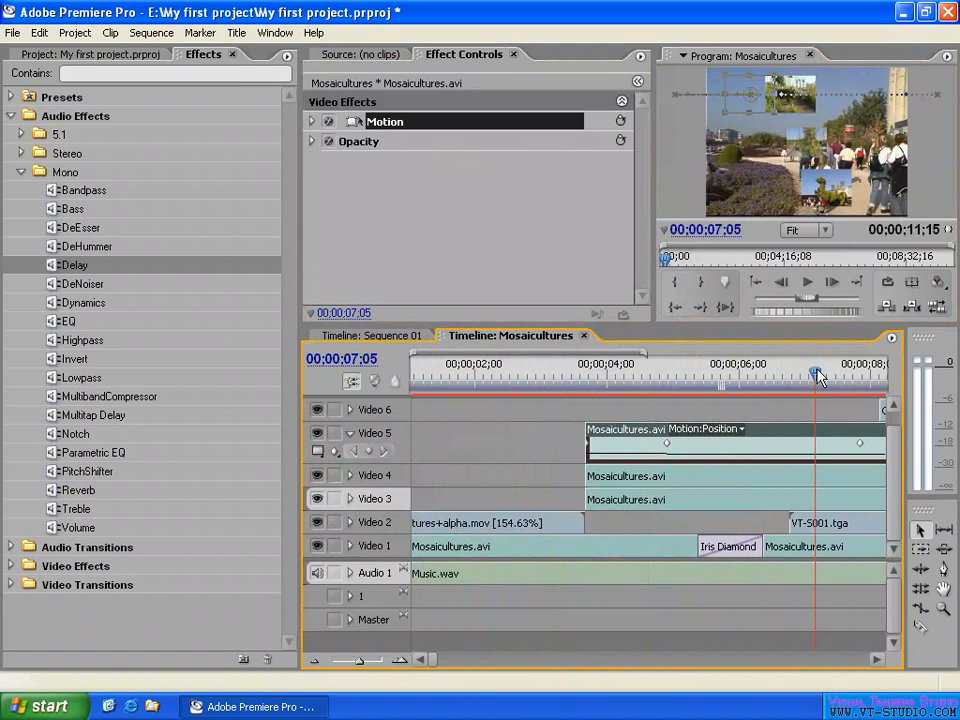
pyautogui.press('-')
pyautogui.press('=')
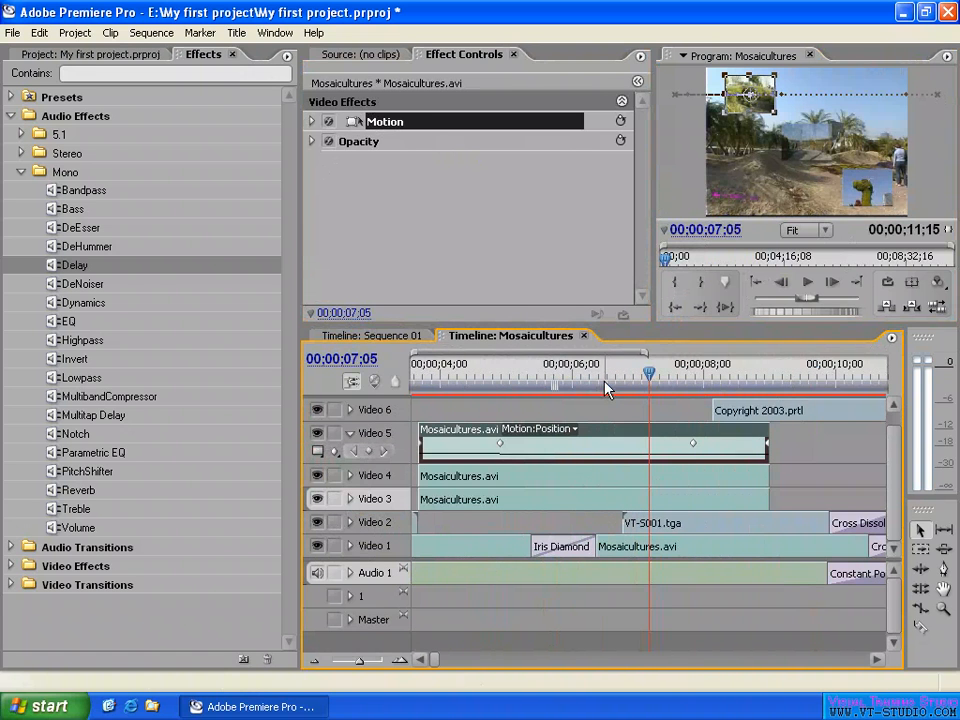
pyautogui.click(602, 378)
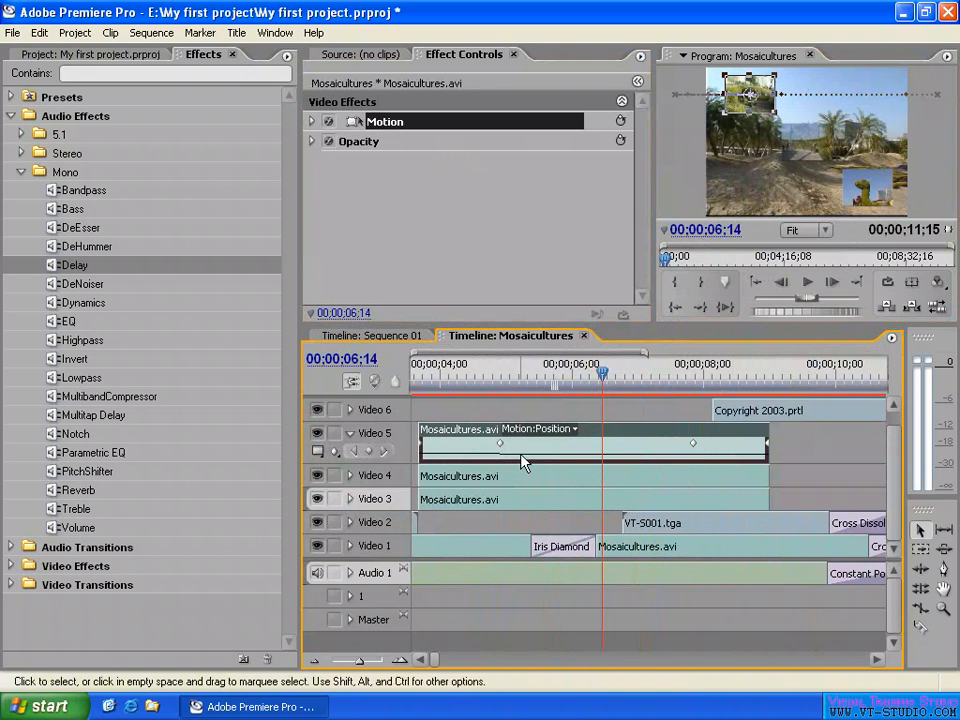
pyautogui.moveTo(396, 423); pyautogui.dragTo(396, 404)
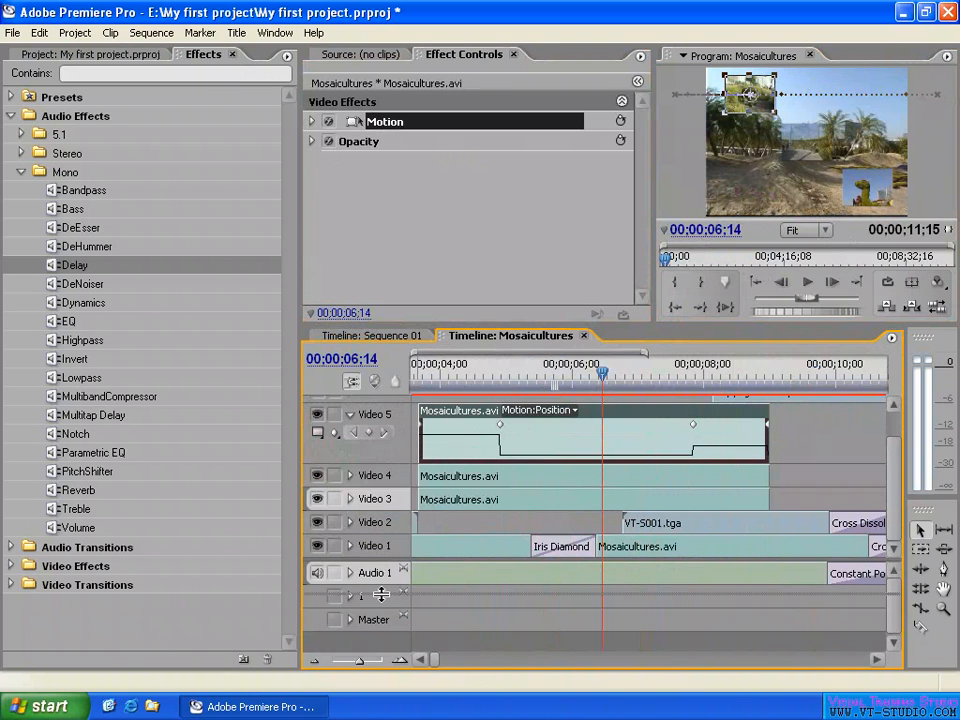
pyautogui.scroll(1, 658, 505)
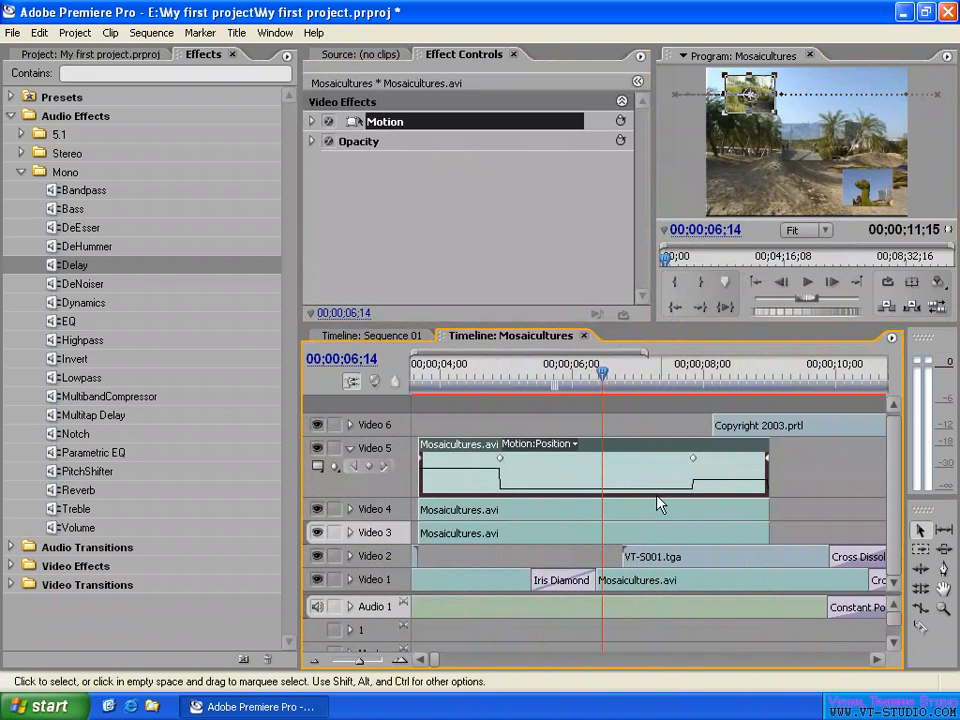
# - Select the Video 5 clip's second Position keyframe, expand its Motion properties and show the Effect Controls timeline
pyautogui.click(503, 465)
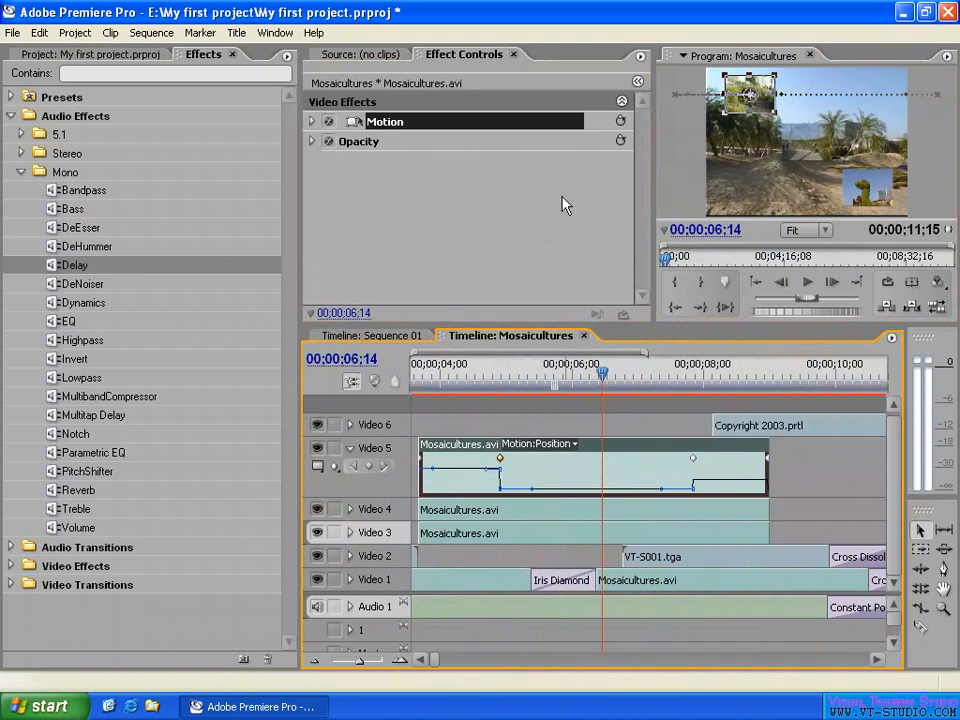
pyautogui.click(311, 121)
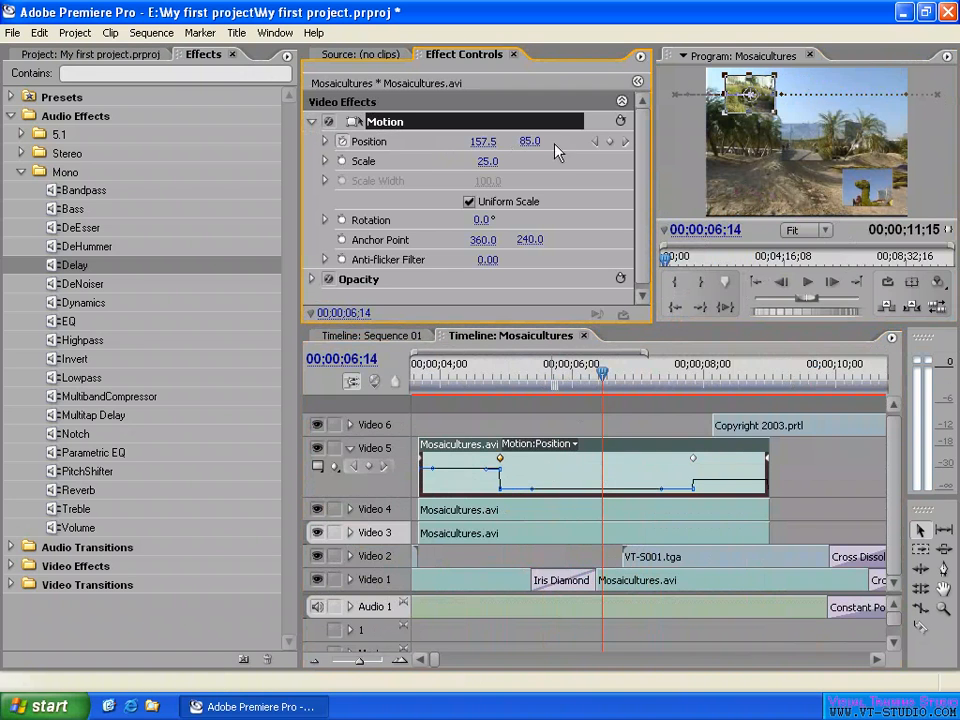
pyautogui.click(637, 81)
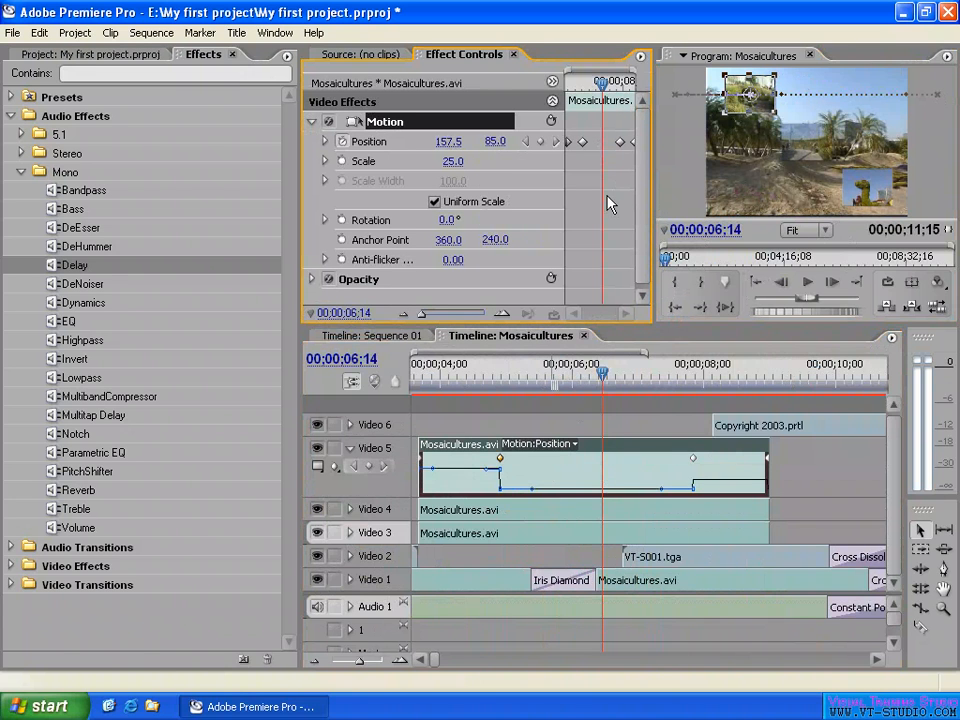
pyautogui.click(430, 177)
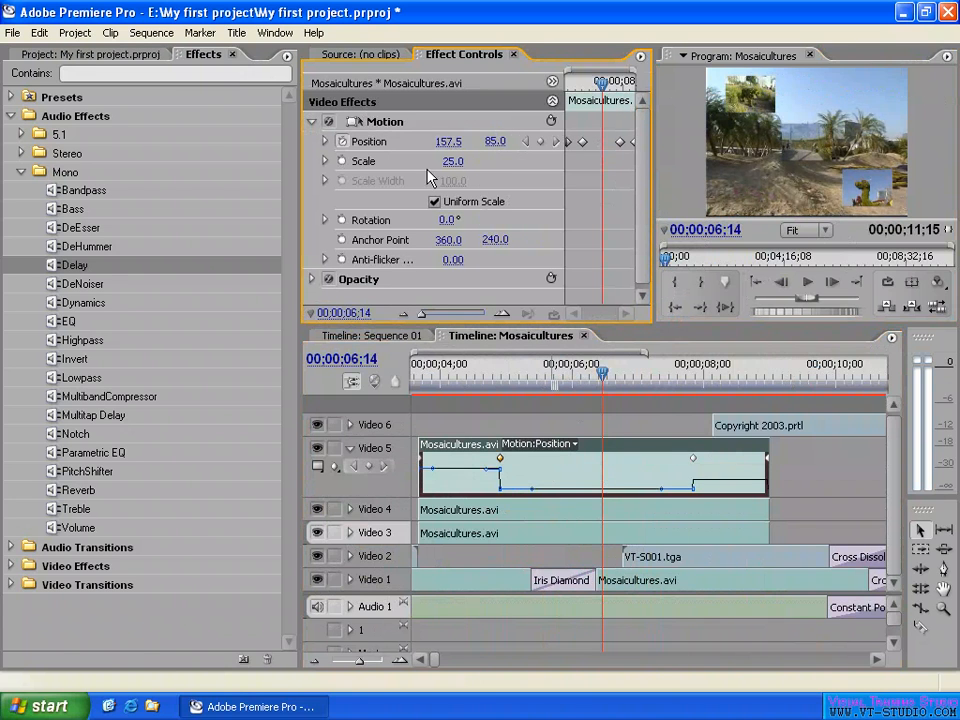
# - Switch the keyframe graph of the Video 5 clip to Motion: Scale
pyautogui.click(560, 443)
pyautogui.moveTo(545, 460)
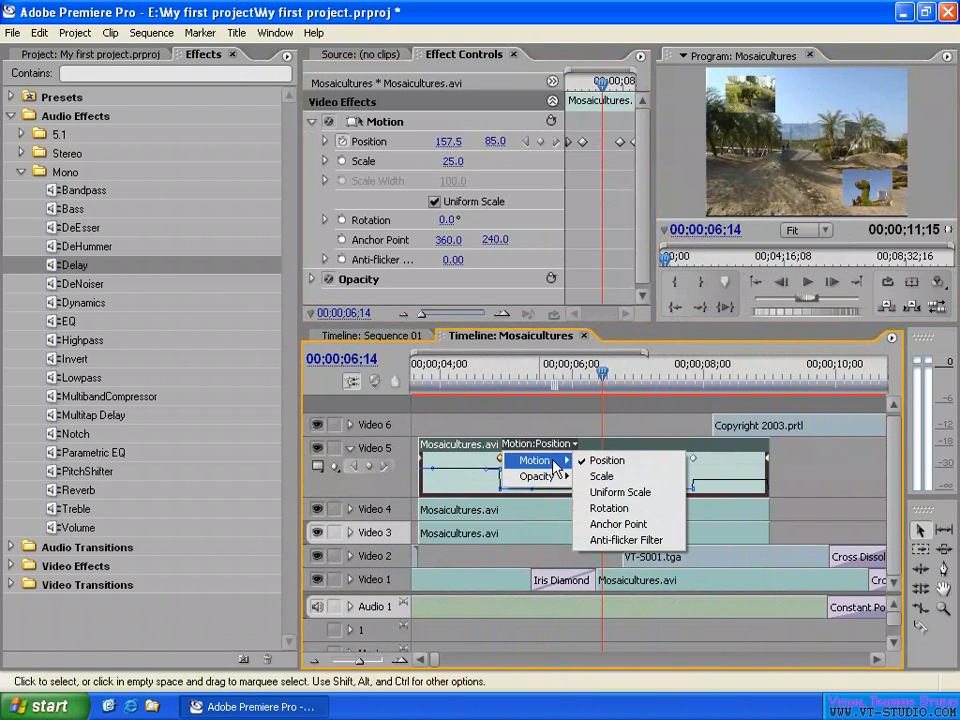
pyautogui.click(620, 477)
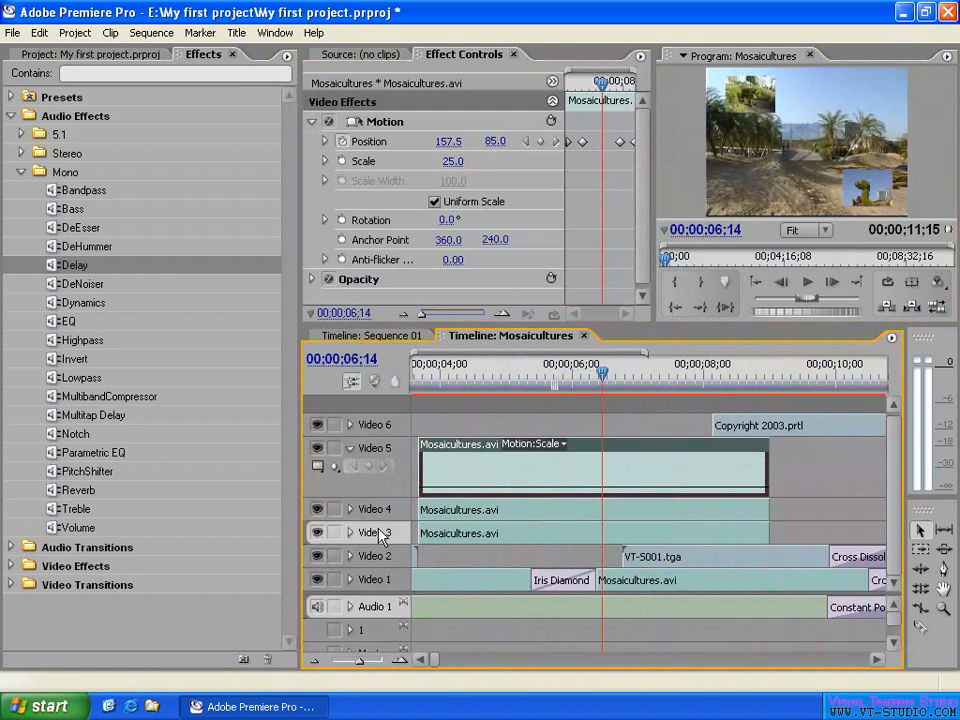
# - Select the Video 4 clip, expand its track, show its keyframes and switch the graph to Motion: Scale
pyautogui.click(473, 512)
pyautogui.click(350, 510)
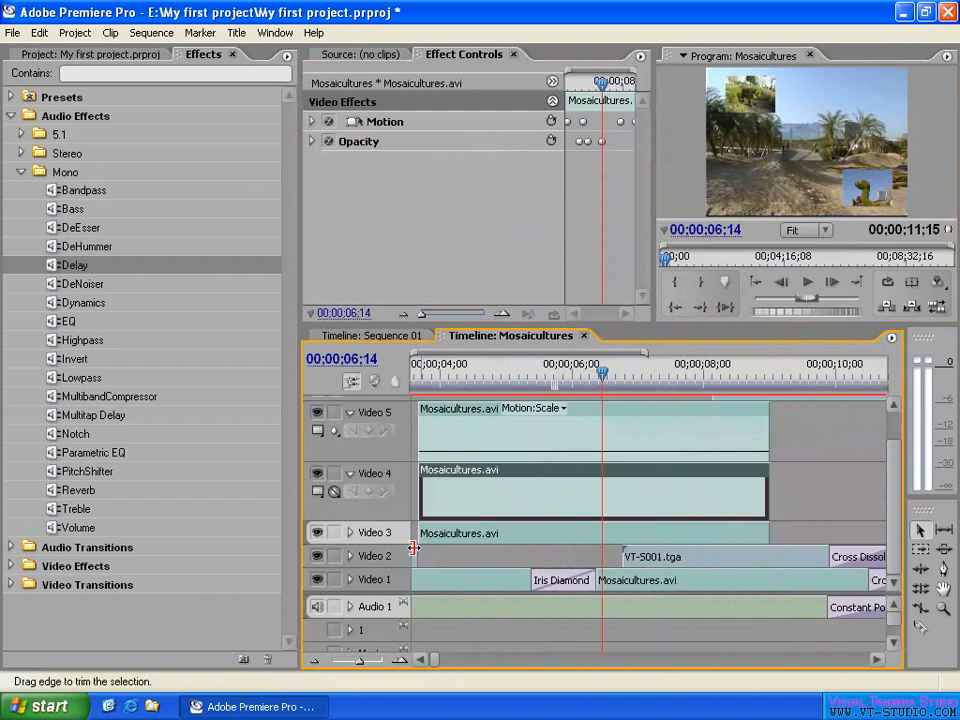
pyautogui.click(336, 492)
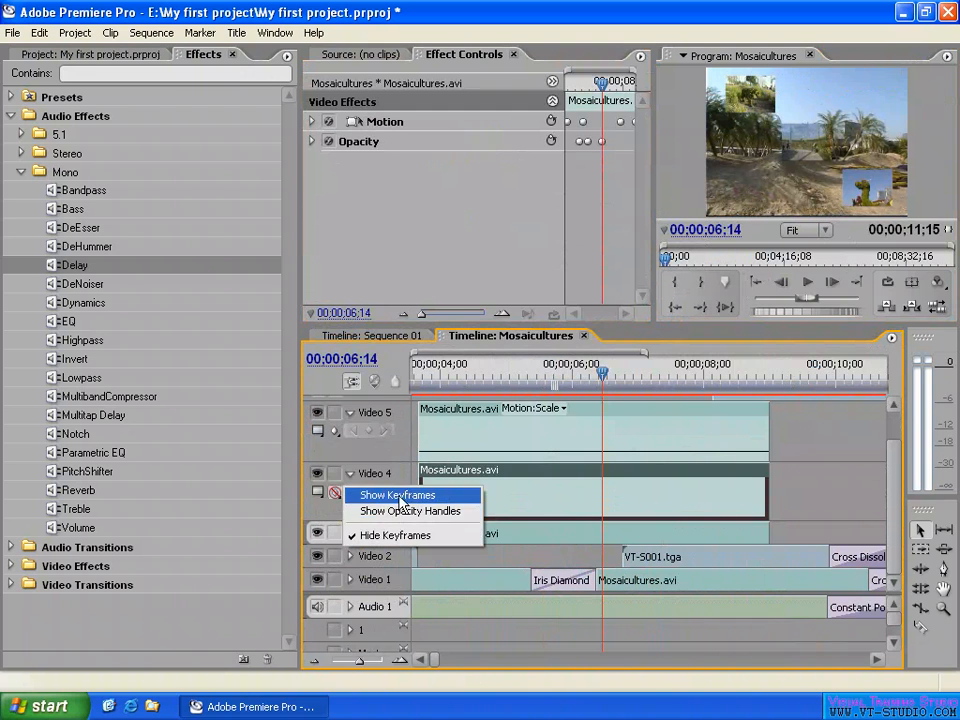
pyautogui.click(397, 496)
pyautogui.click(572, 470)
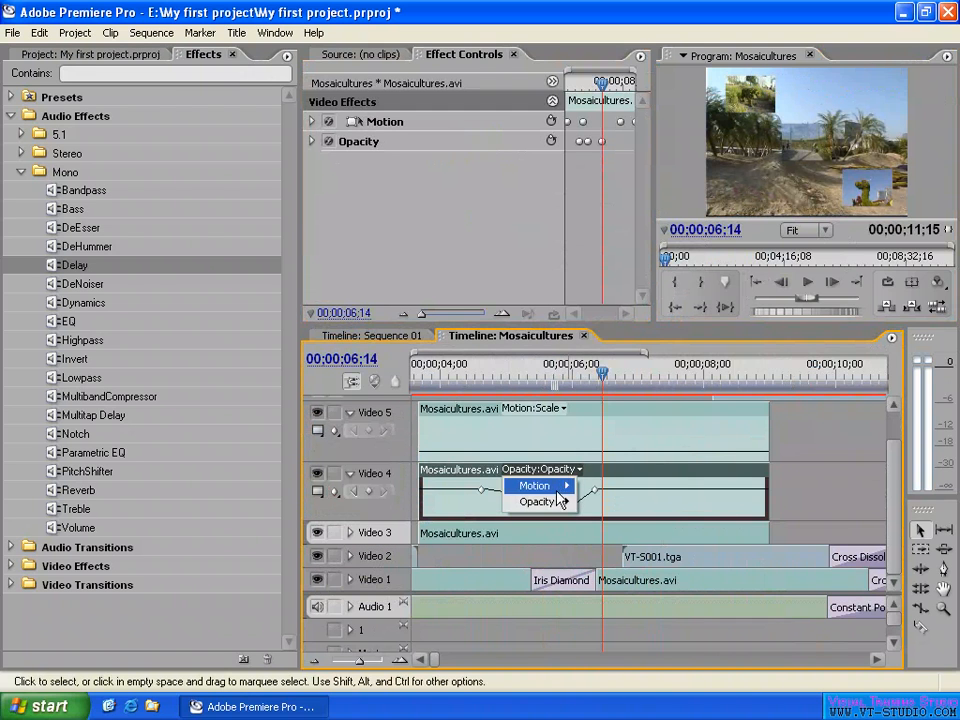
pyautogui.moveTo(540, 487)
pyautogui.click(615, 503)
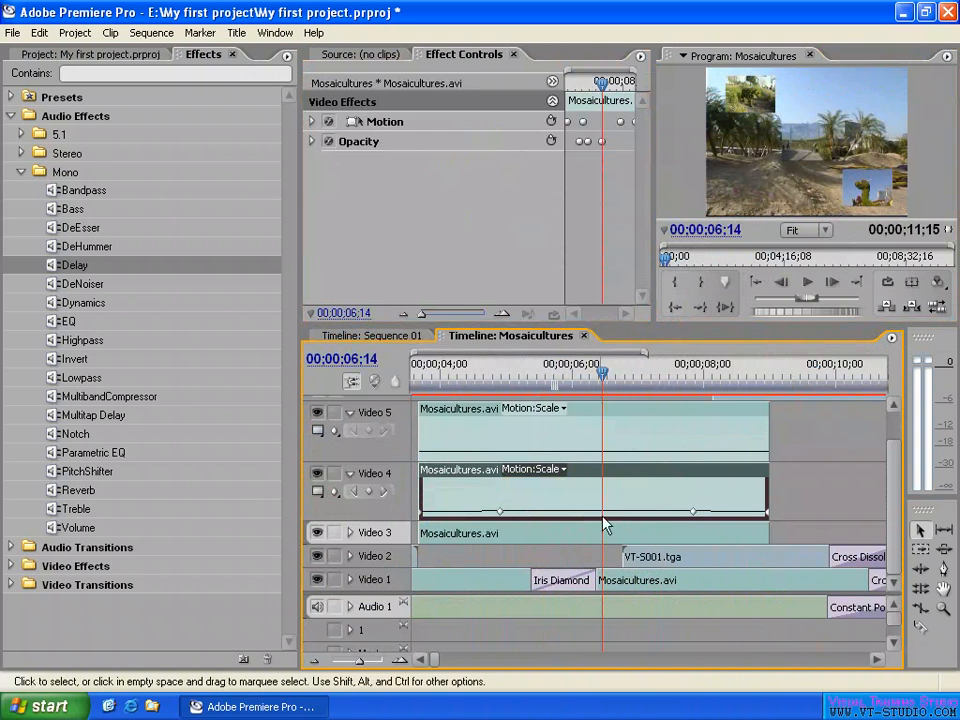
# - Expand the Video 4 clip's Motion properties and raise its second Scale keyframe, near 00;00;04;27, to about 44
pyautogui.click(481, 384)
pyautogui.moveTo(481, 384); pyautogui.dragTo(420, 390)
pyautogui.click(311, 121)
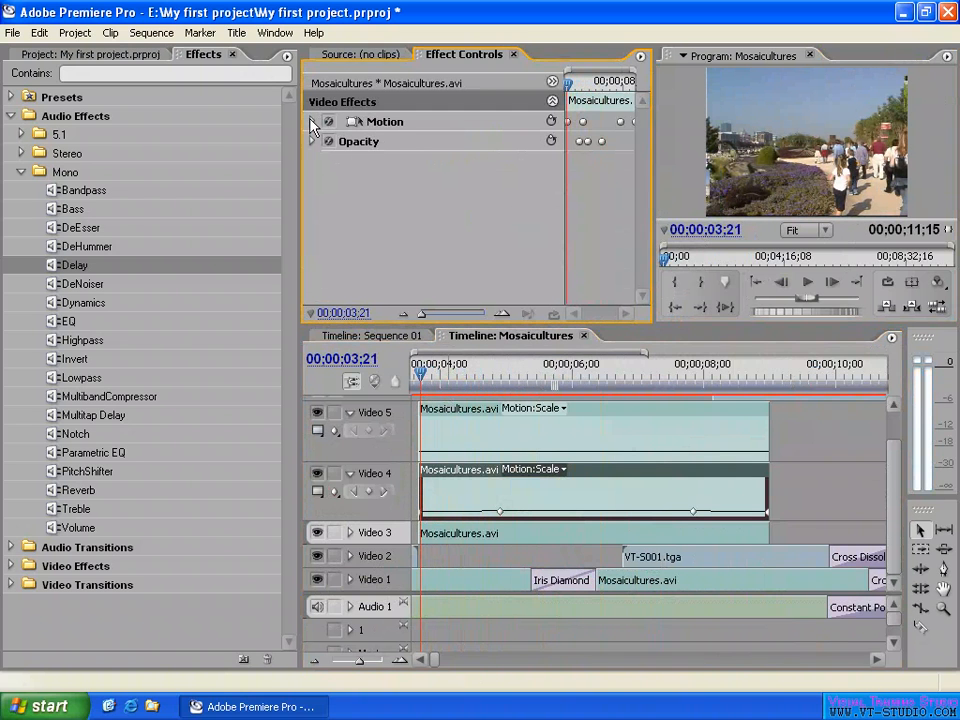
pyautogui.moveTo(454, 376); pyautogui.dragTo(416, 378)
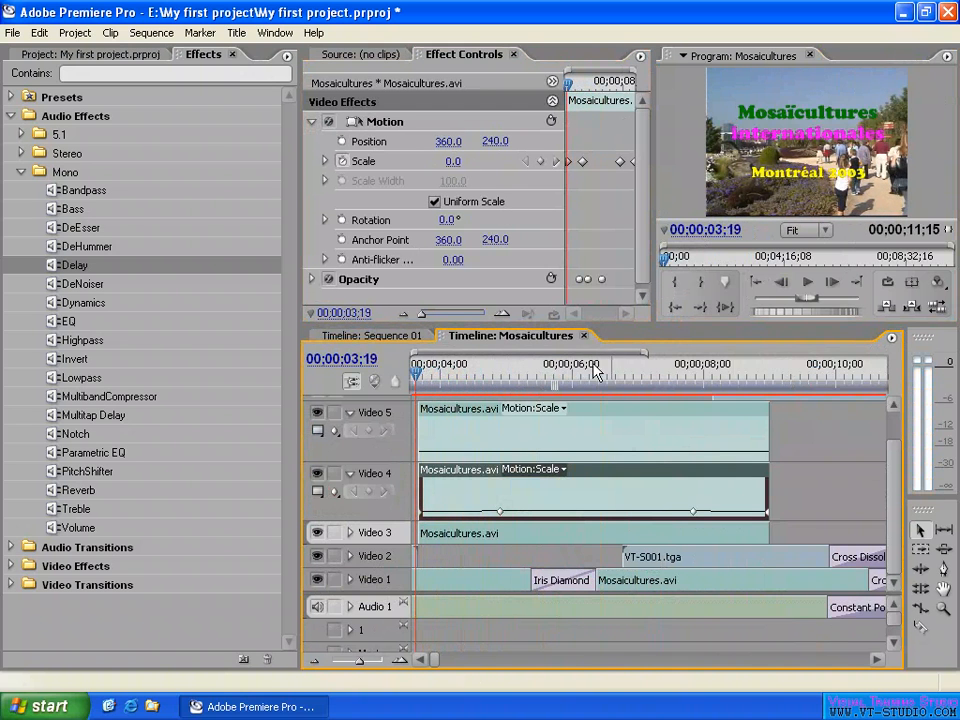
pyautogui.moveTo(455, 377); pyautogui.dragTo(499, 377)
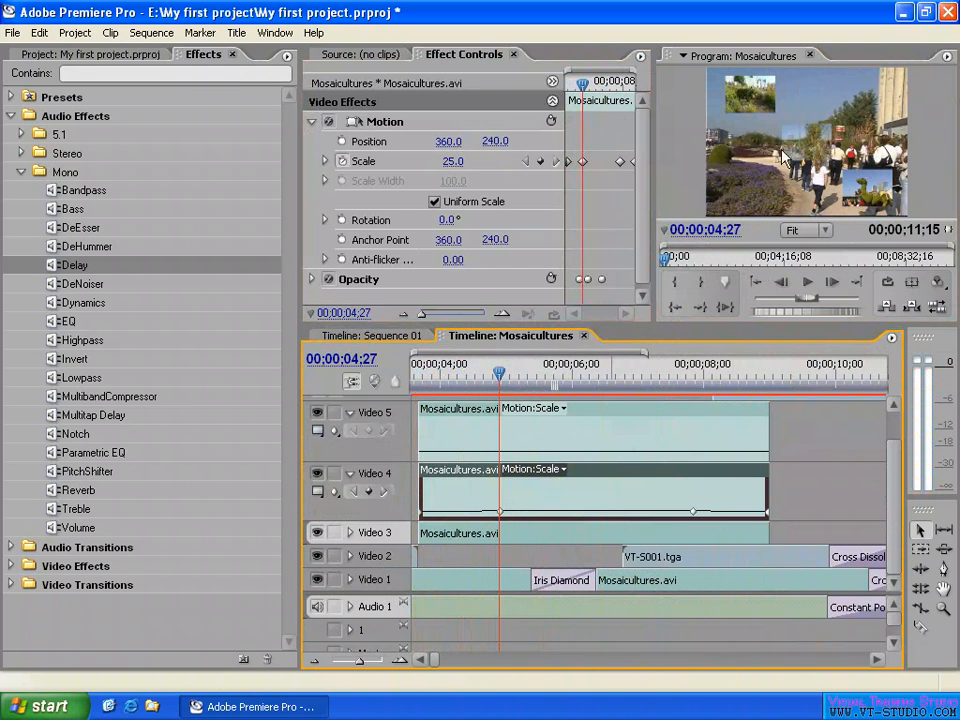
pyautogui.moveTo(499, 510)
pyautogui.mouseDown()
pyautogui.moveTo(502, 491)
pyautogui.moveTo(500, 514)
pyautogui.mouseUp()
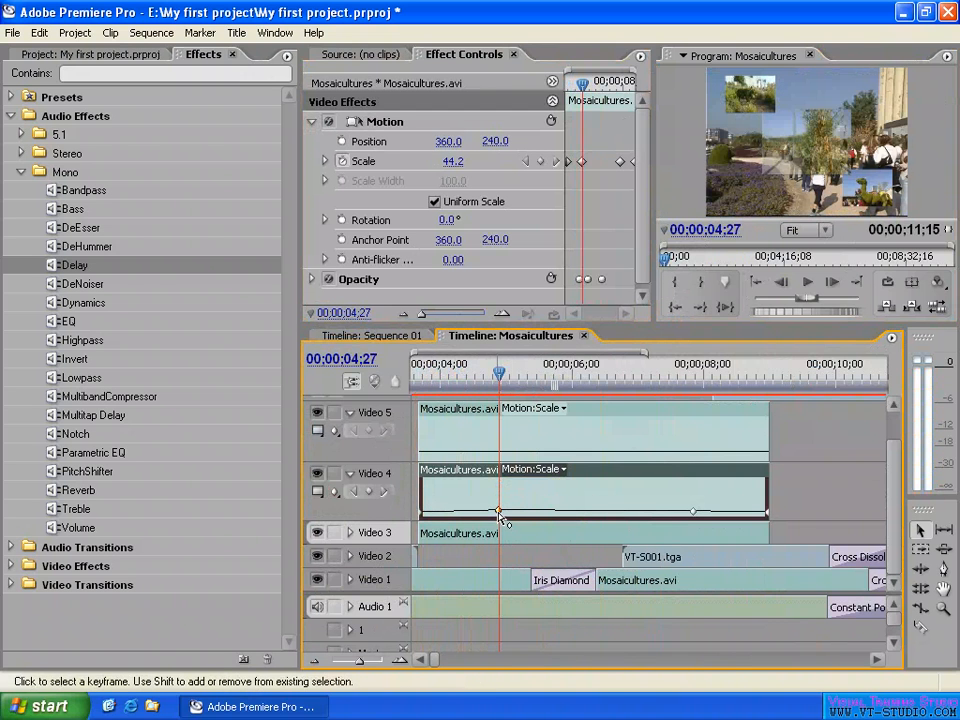
# - With the playhead at 00;00;05;01, remove the Video 4 clip's Opacity keyframes and set its opacity to 100%
pyautogui.moveTo(501, 374)
pyautogui.mouseDown()
pyautogui.moveTo(519, 378)
pyautogui.moveTo(511, 378)
pyautogui.mouseUp()
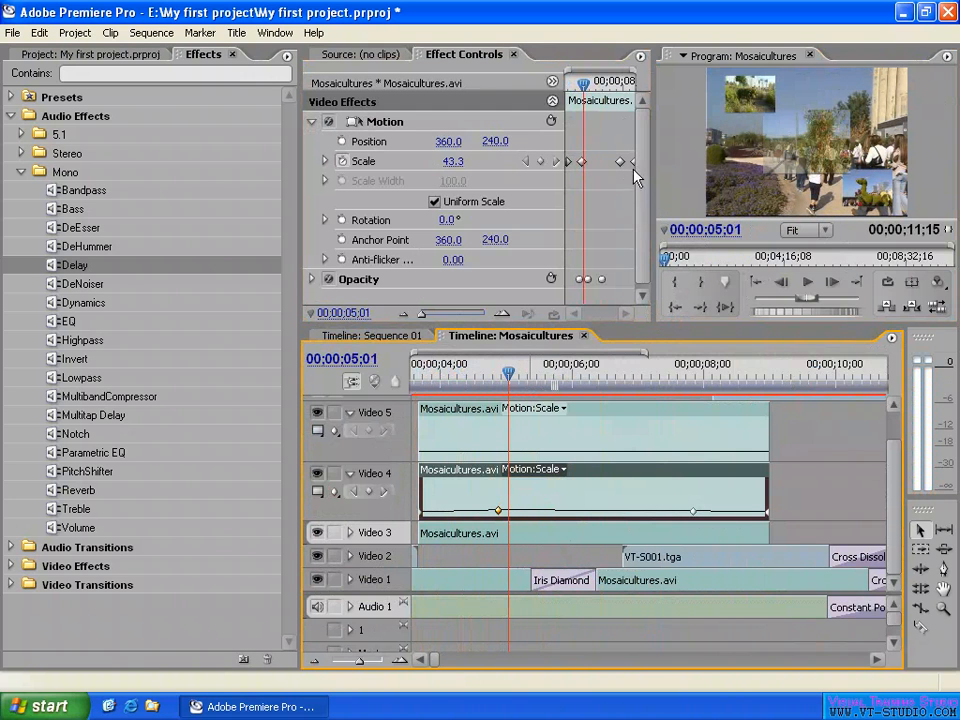
pyautogui.click(312, 281)
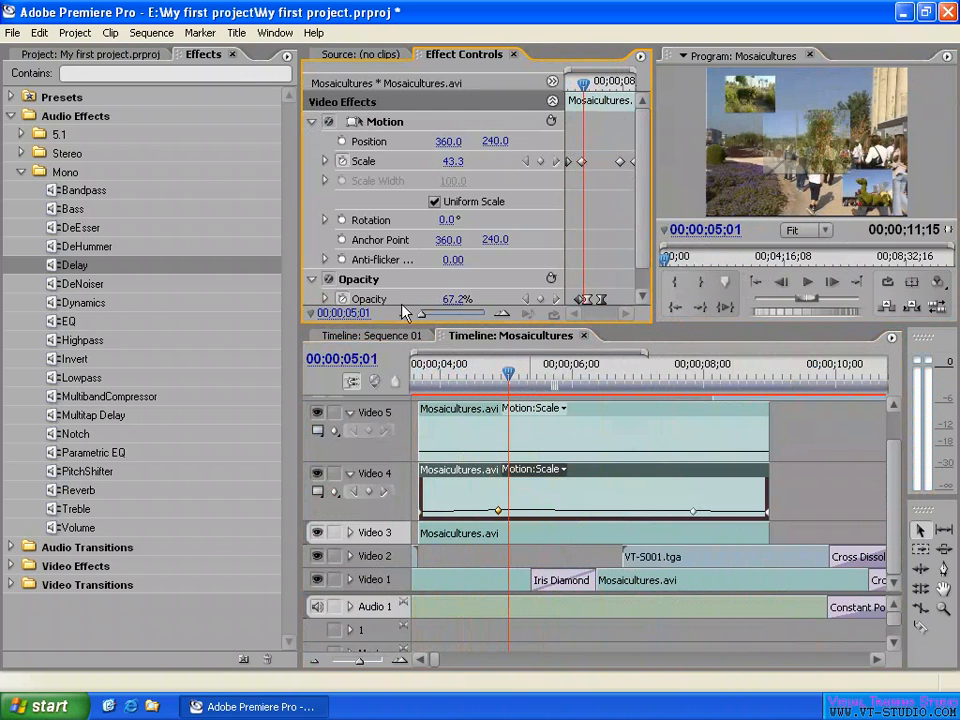
pyautogui.scroll(-1, 480, 170)
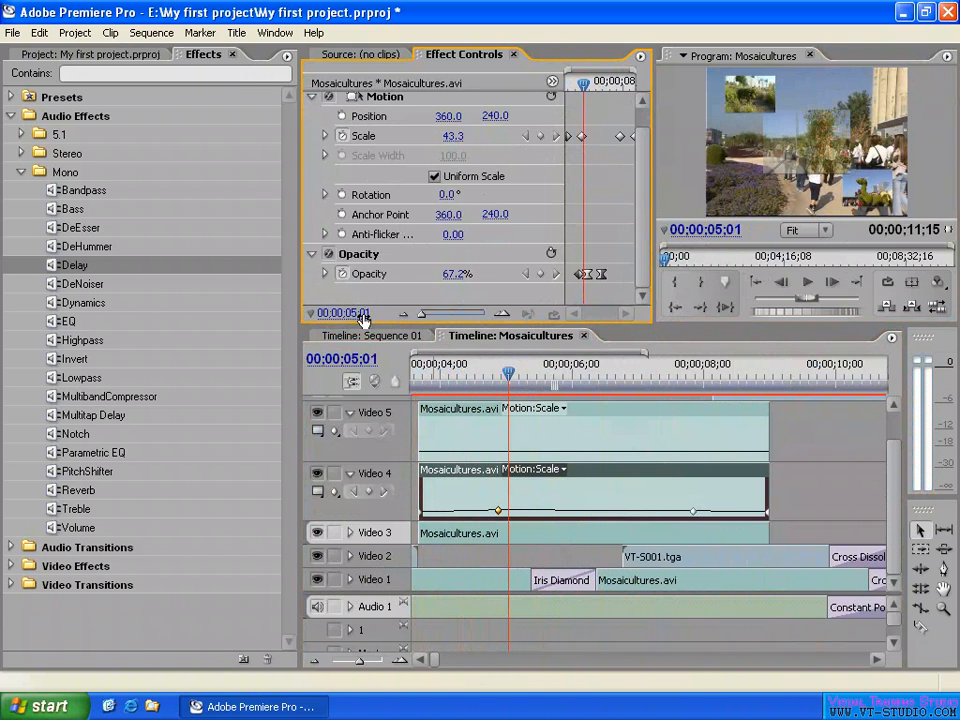
pyautogui.click(341, 274)
pyautogui.click(443, 409)
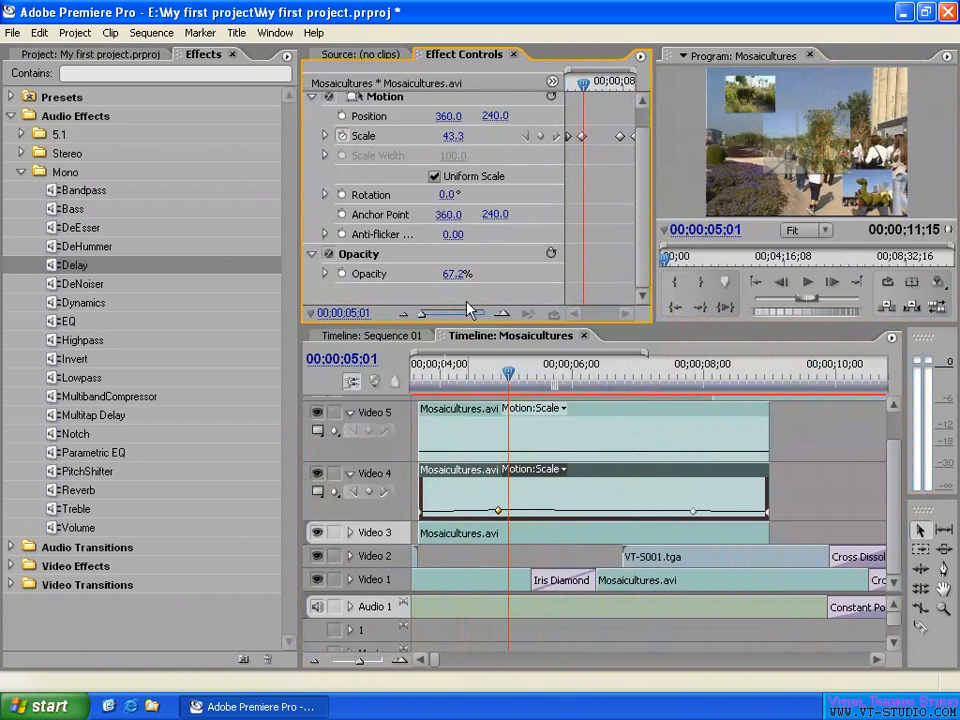
pyautogui.click(452, 276)
pyautogui.write('10')
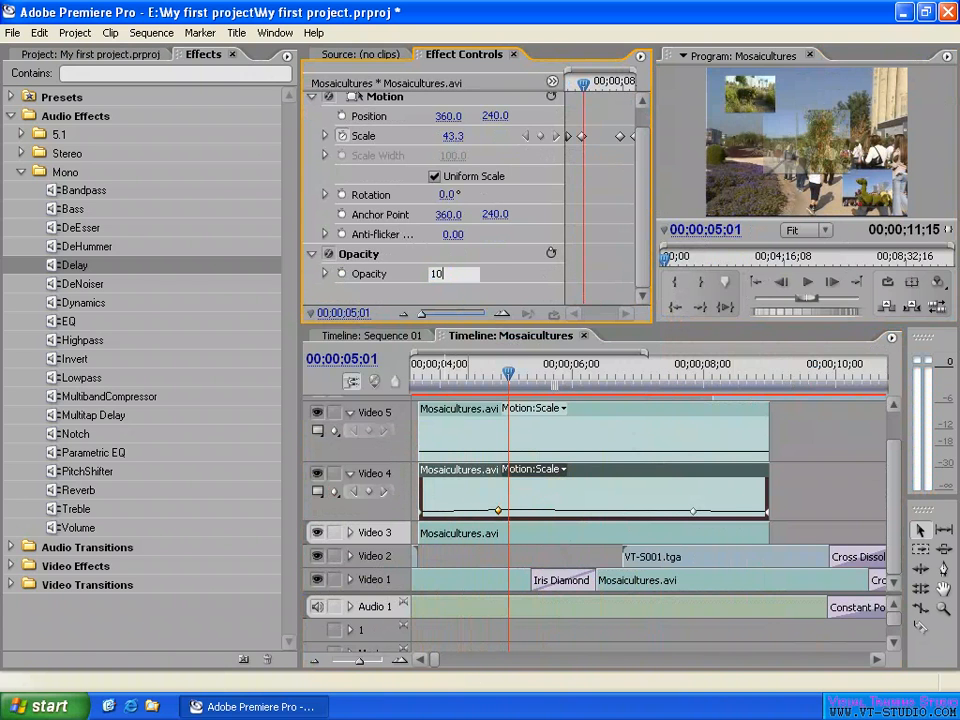
pyautogui.write('0')
pyautogui.press('Return')
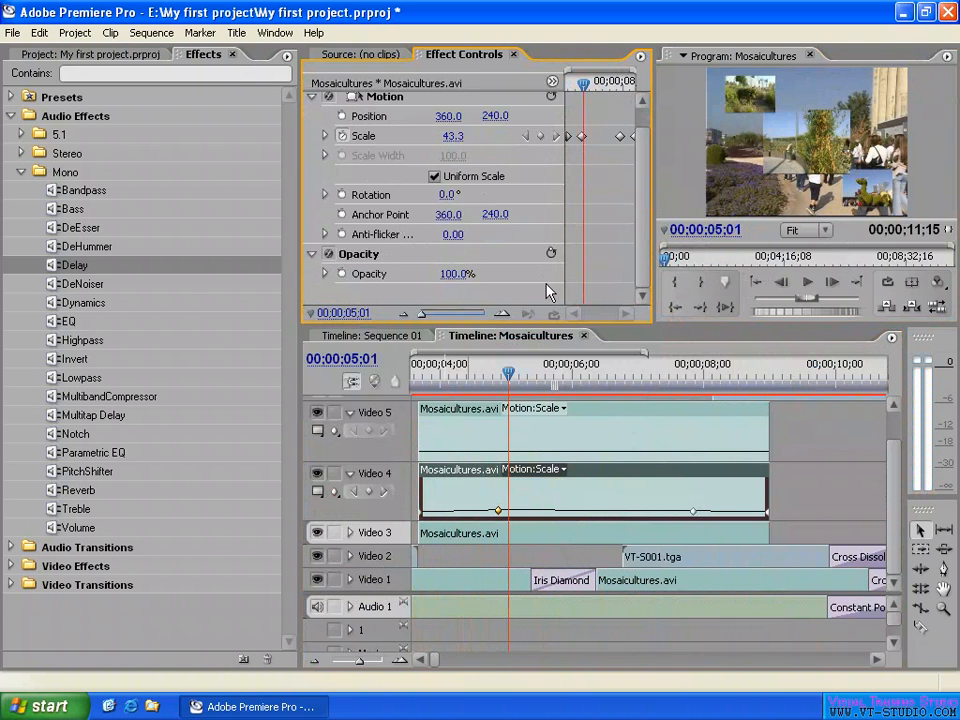
# - At 00;00;04;25, raise the Video 4 clip's second Scale keyframe to about 61.7 and increase the track's height
pyautogui.click(496, 377)
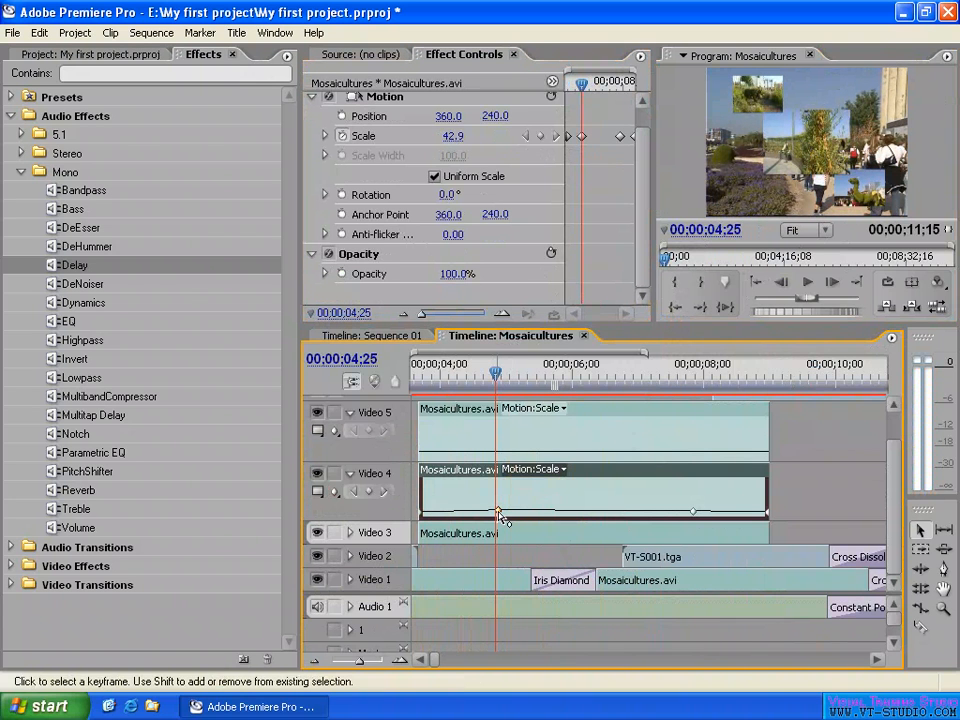
pyautogui.moveTo(500, 514)
pyautogui.mouseDown()
pyautogui.moveTo(498, 506)
pyautogui.moveTo(503, 517)
pyautogui.mouseUp()
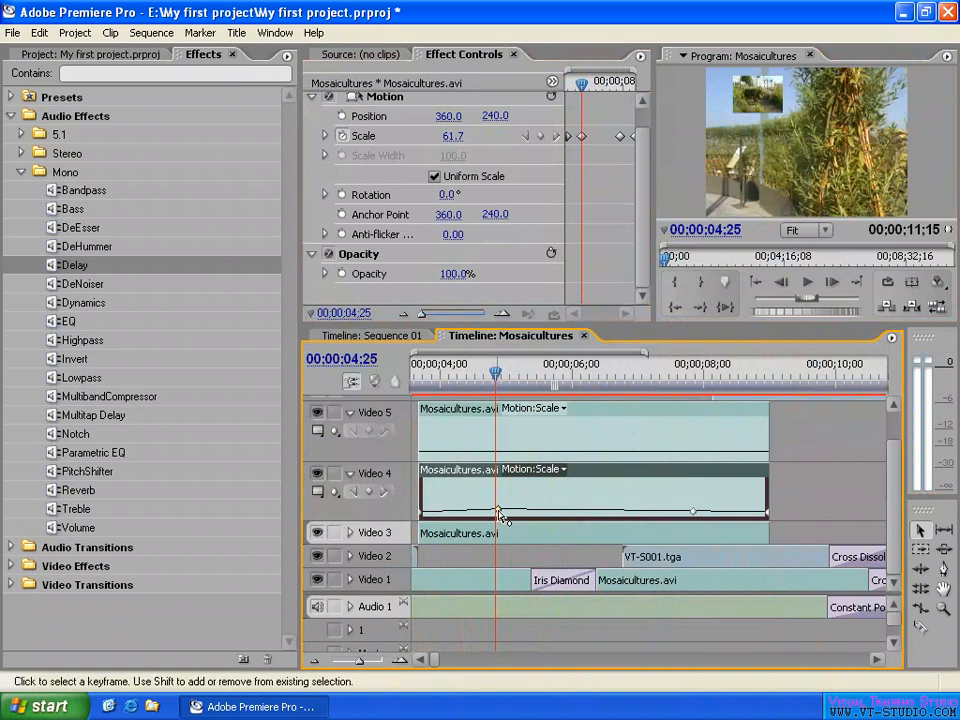
pyautogui.moveTo(372, 595); pyautogui.dragTo(373, 651)
pyautogui.moveTo(373, 517); pyautogui.dragTo(392, 430)
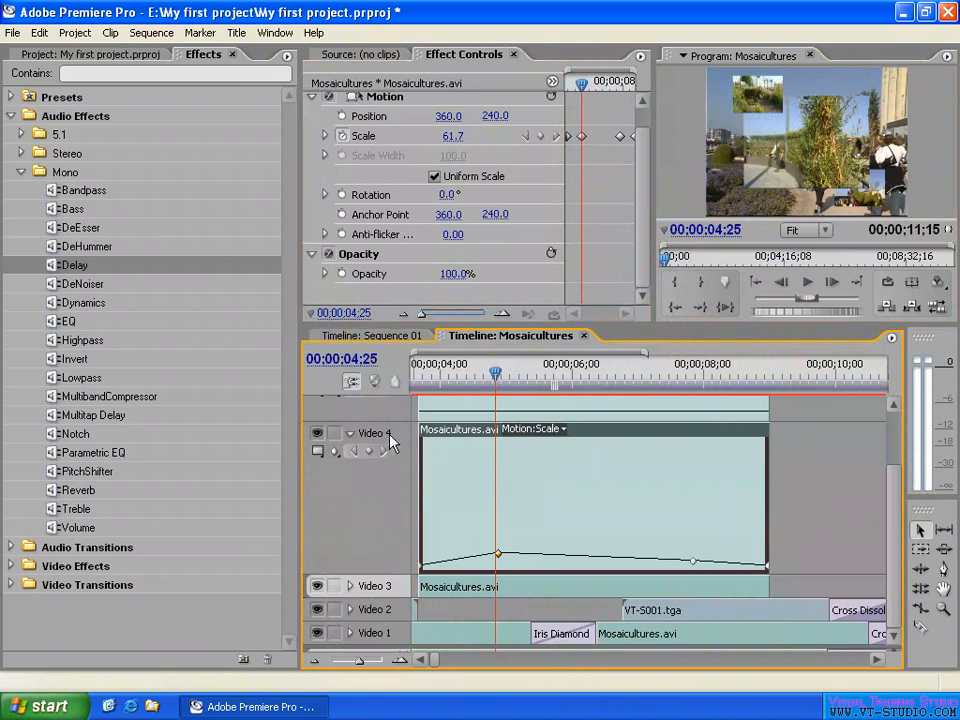
# - Lower the second Scale keyframe to 25.9, display the Motion frame in the Program monitor, and raise the keyframe to 69.7
pyautogui.moveTo(503, 565)
pyautogui.moveTo(503, 565); pyautogui.dragTo(503, 573)
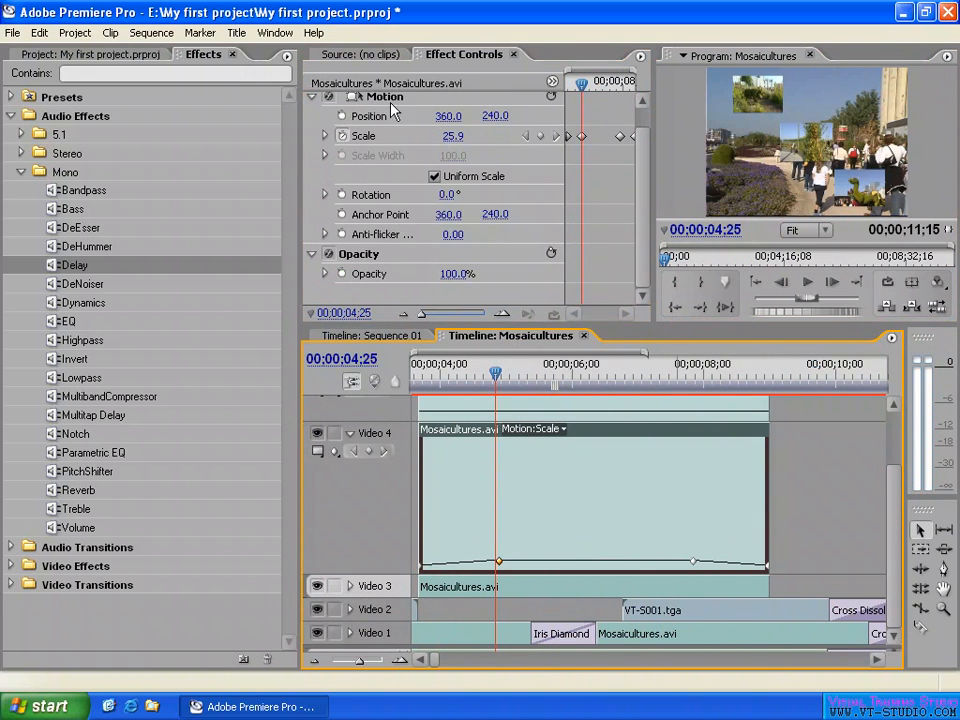
pyautogui.click(452, 98)
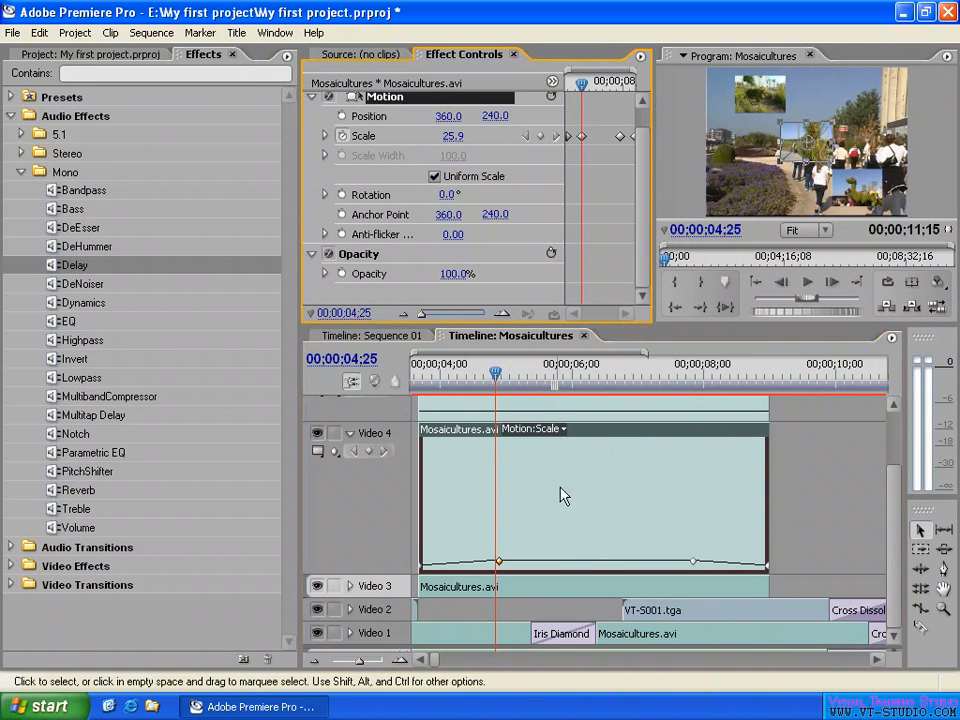
pyautogui.moveTo(499, 563); pyautogui.dragTo(500, 552)
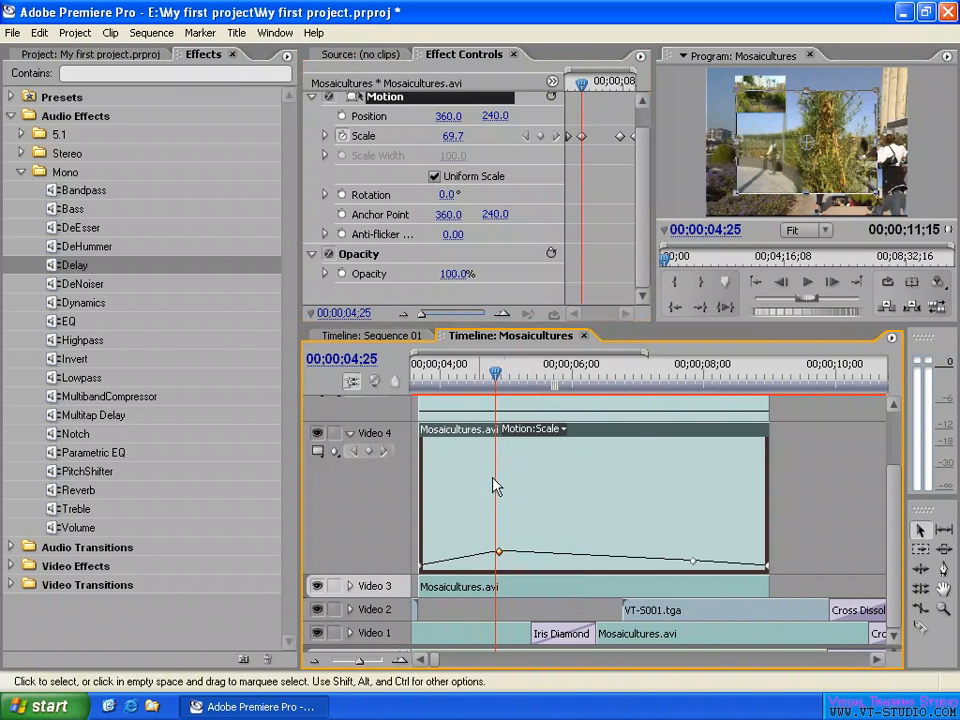
# - Collapse Video 4, widen the Effect Controls keyframe area and scrub the clip's scaling, ending at 00;00;06;05
pyautogui.click(350, 433)
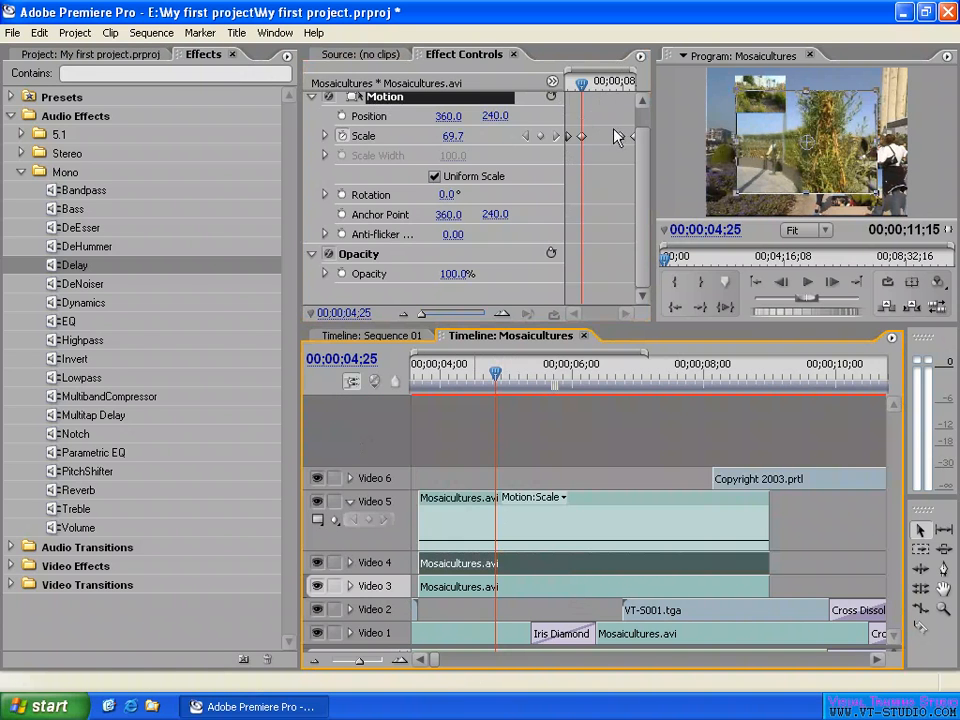
pyautogui.moveTo(565, 104); pyautogui.dragTo(432, 108)
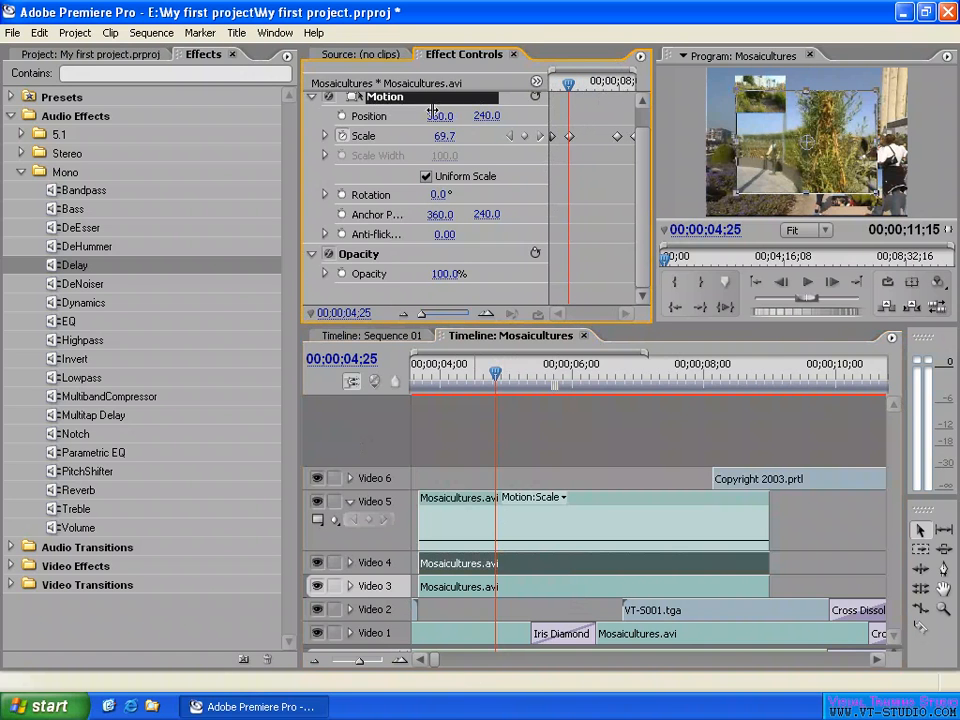
pyautogui.moveTo(566, 91); pyautogui.dragTo(608, 86)
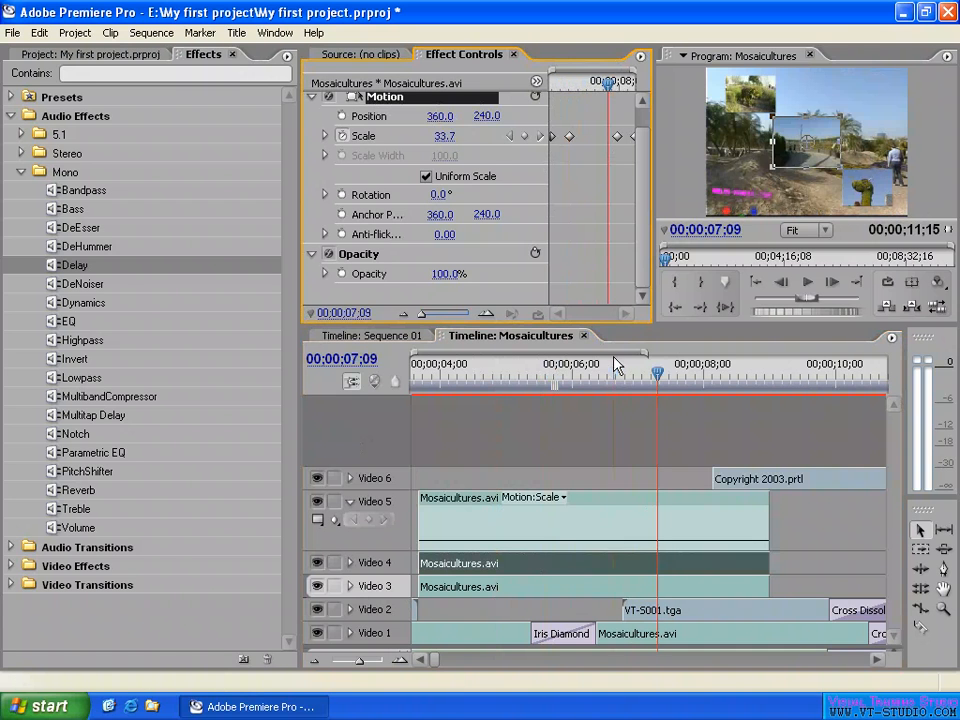
pyautogui.click(585, 368)
# - Collapse Video 5, rearrange the timeline so all video and audio tracks are visible, and show the Source monitor
pyautogui.press('-')
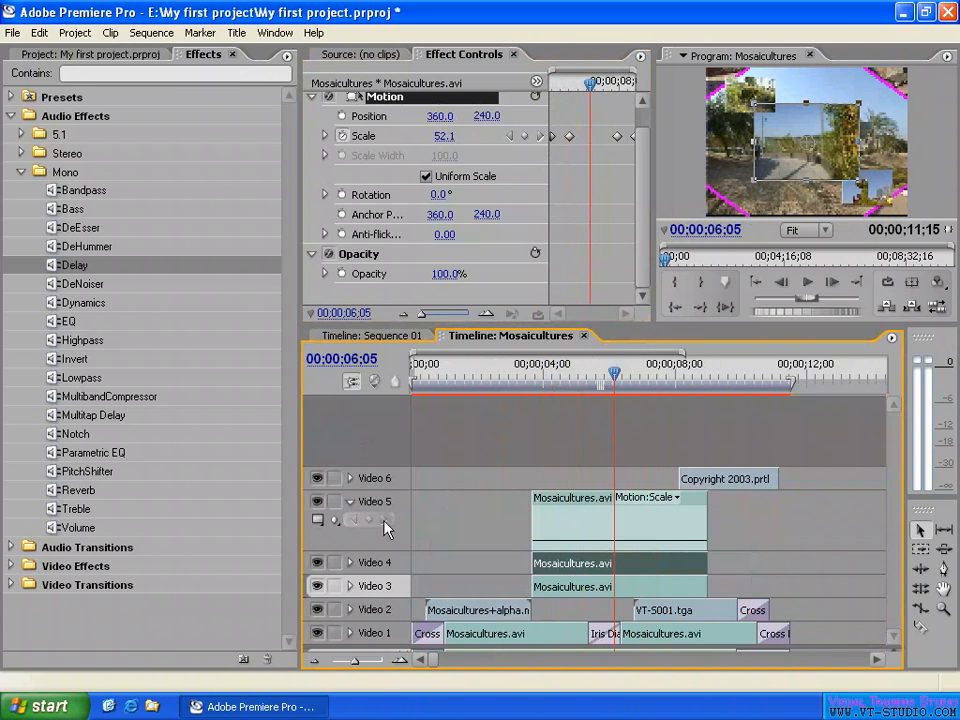
pyautogui.click(349, 502)
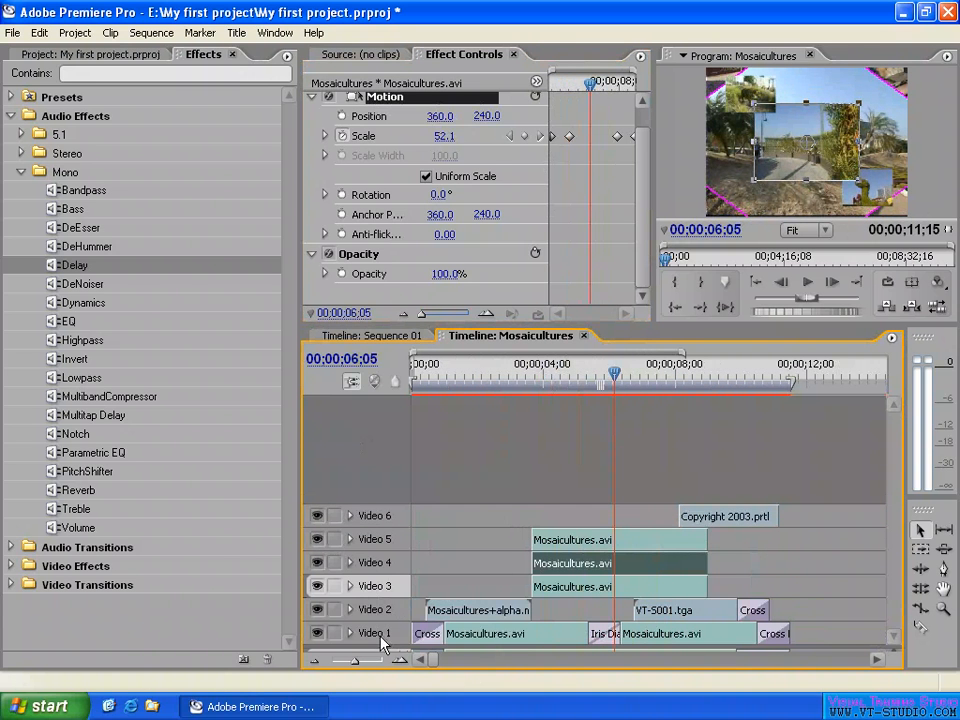
pyautogui.moveTo(377, 646); pyautogui.dragTo(403, 553)
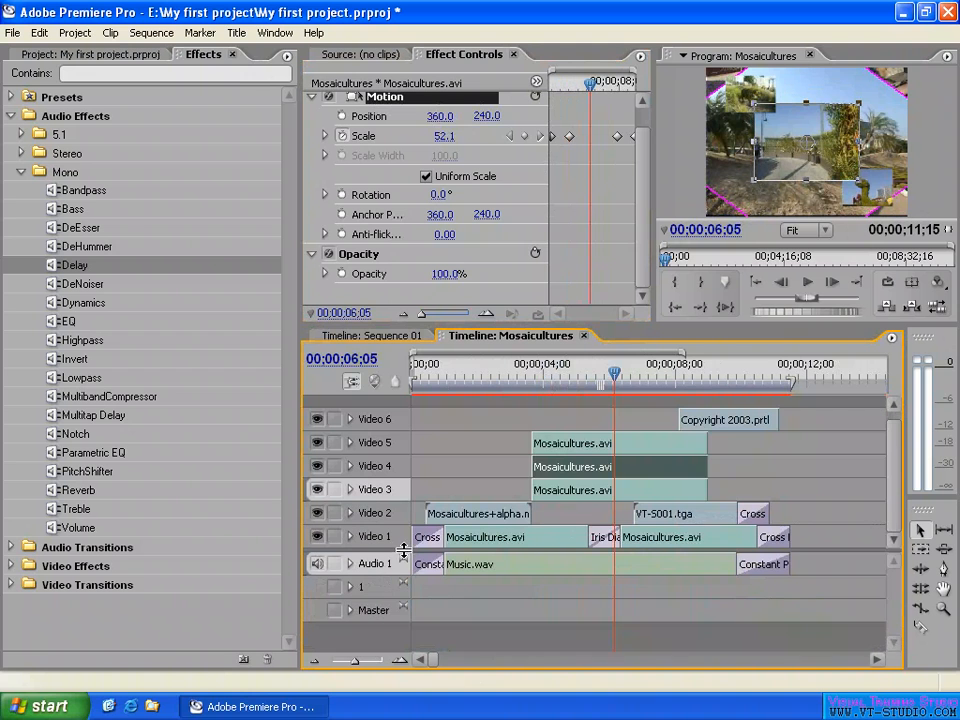
pyautogui.moveTo(707, 325); pyautogui.dragTo(707, 298)
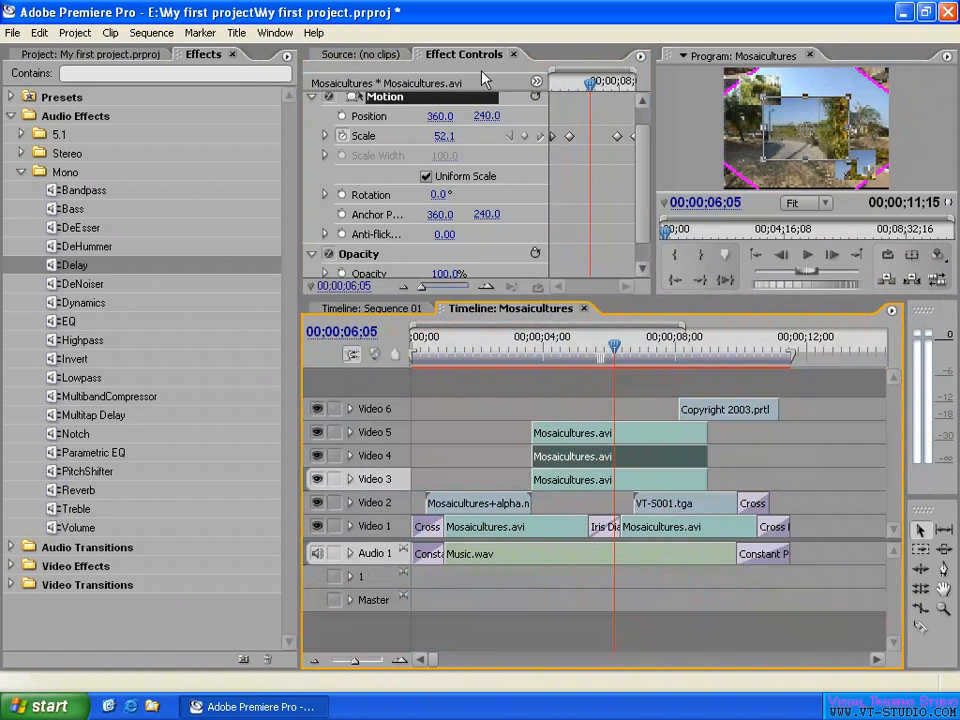
pyautogui.click(355, 54)
# - Shorten the Video 5 clip at both ends so it starts near the Iris Diamond transition and ends where Copyright 2003.prtl begins
pyautogui.moveTo(606, 356); pyautogui.dragTo(581, 350)
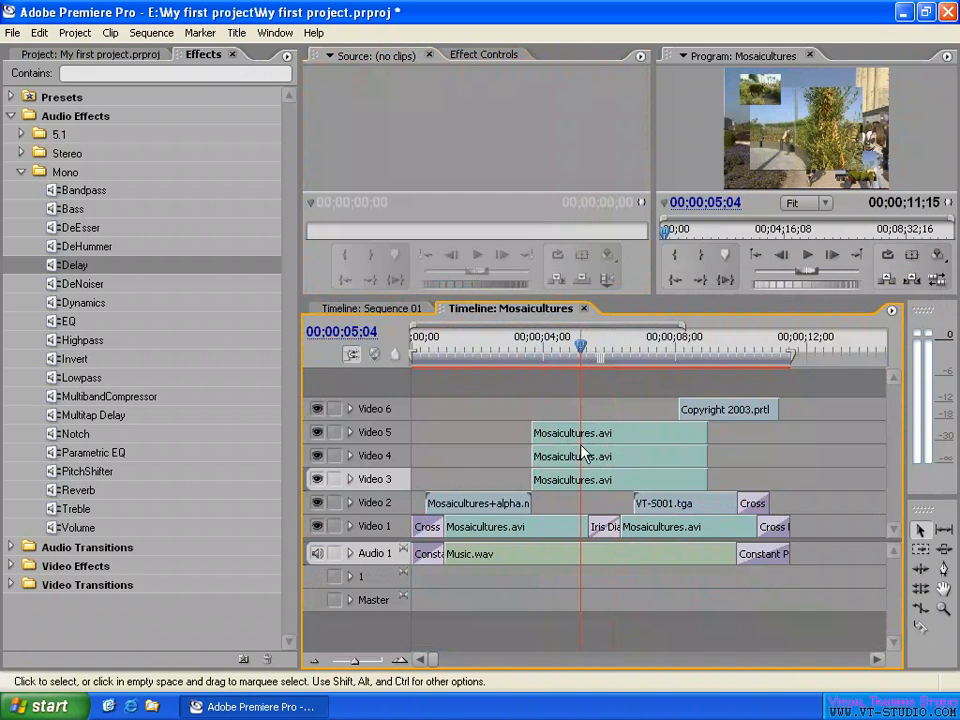
pyautogui.moveTo(605, 443); pyautogui.dragTo(727, 433)
pyautogui.moveTo(600, 433); pyautogui.dragTo(633, 438)
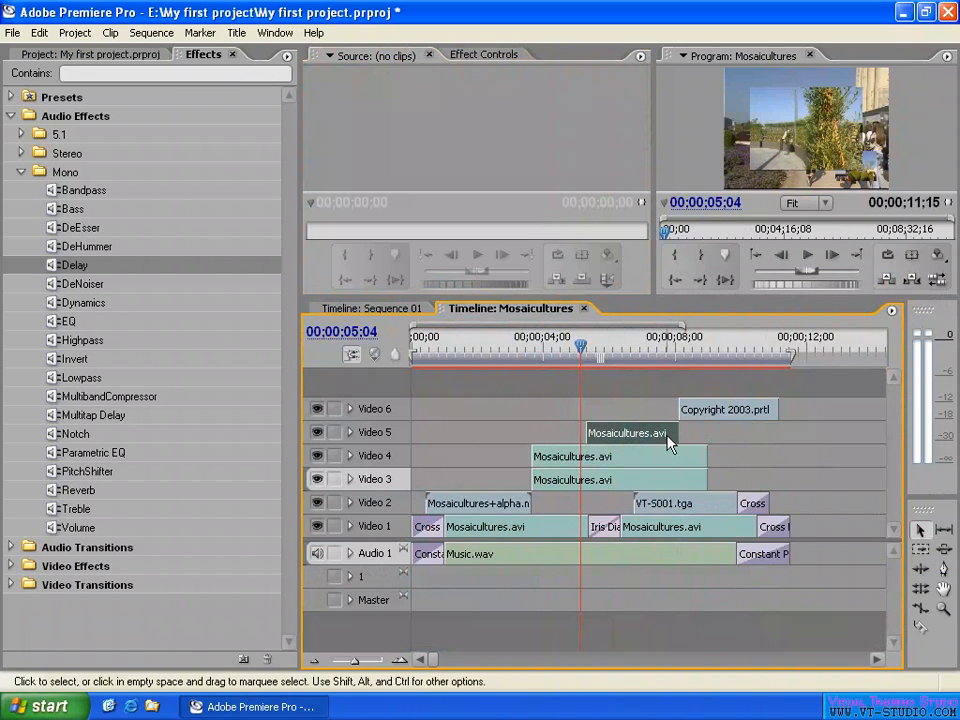
# - Select the Iris Diamond transition on Video 1, collapse the Audio Effects folder and expand Video Transitions
pyautogui.click(752, 503)
pyautogui.click(604, 527)
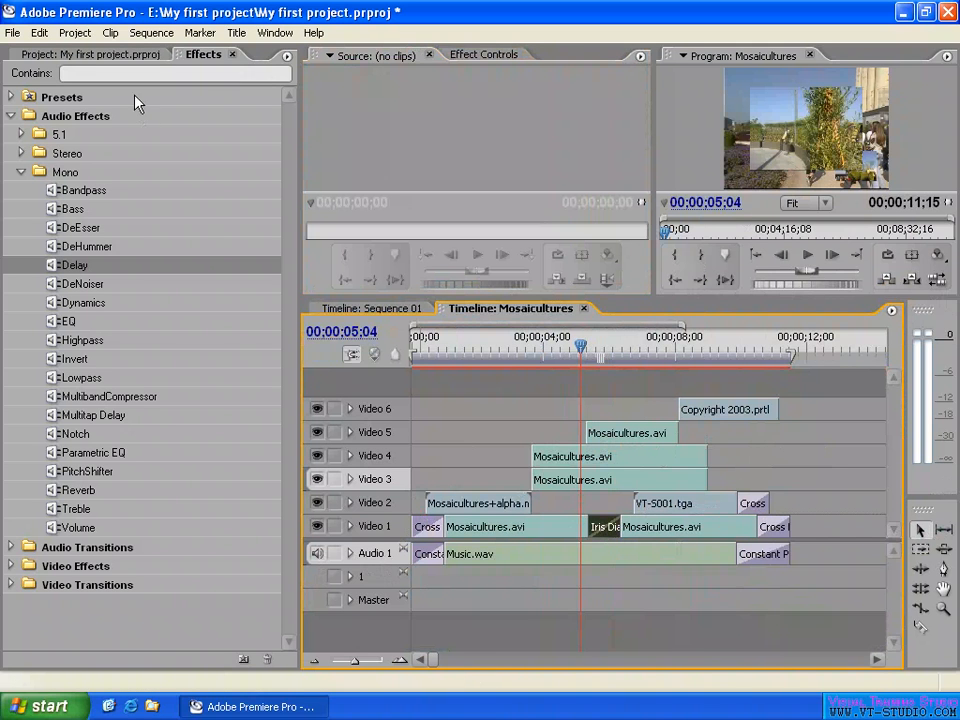
pyautogui.click(12, 116)
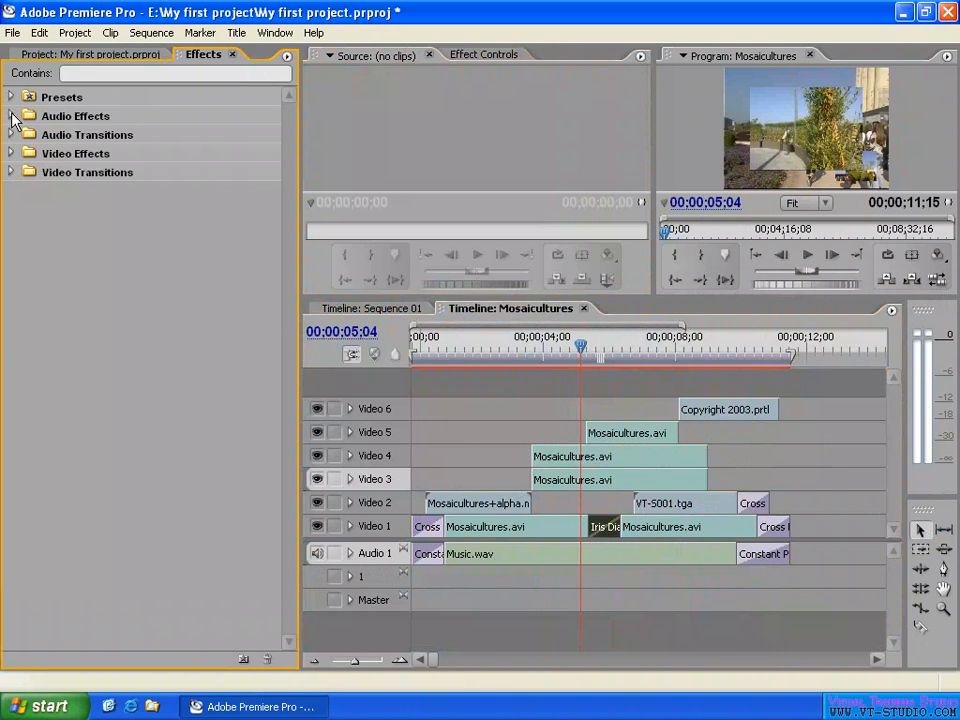
pyautogui.click(11, 172)
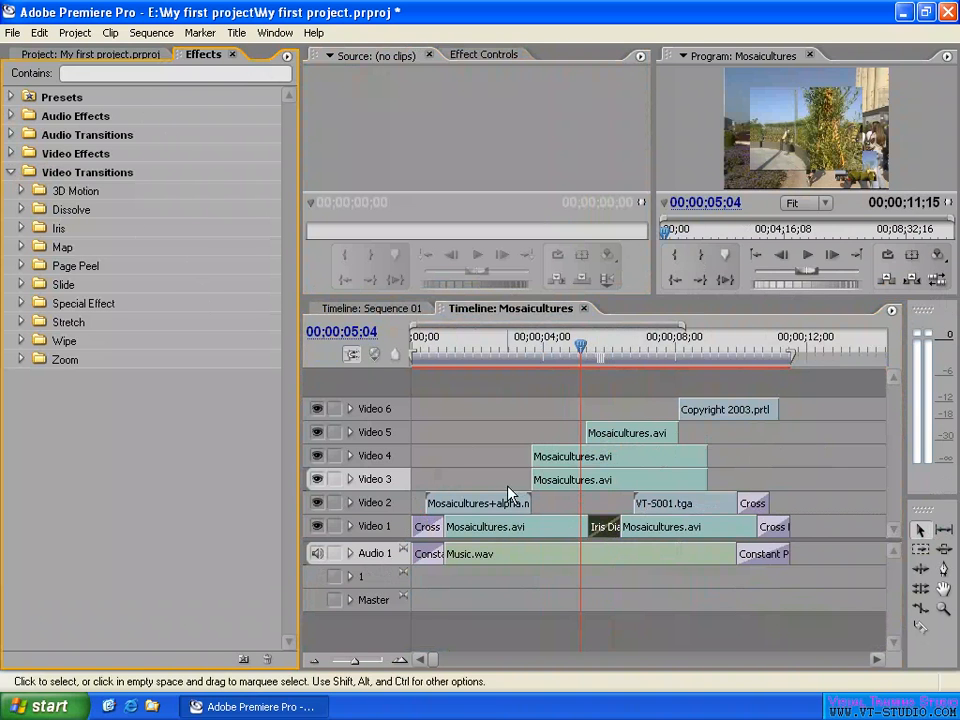
# - Move the playhead to 00;00;06;00, deselect the Iris Diamond transition and zoom the timeline out past the sequence's end
pyautogui.click(608, 352)
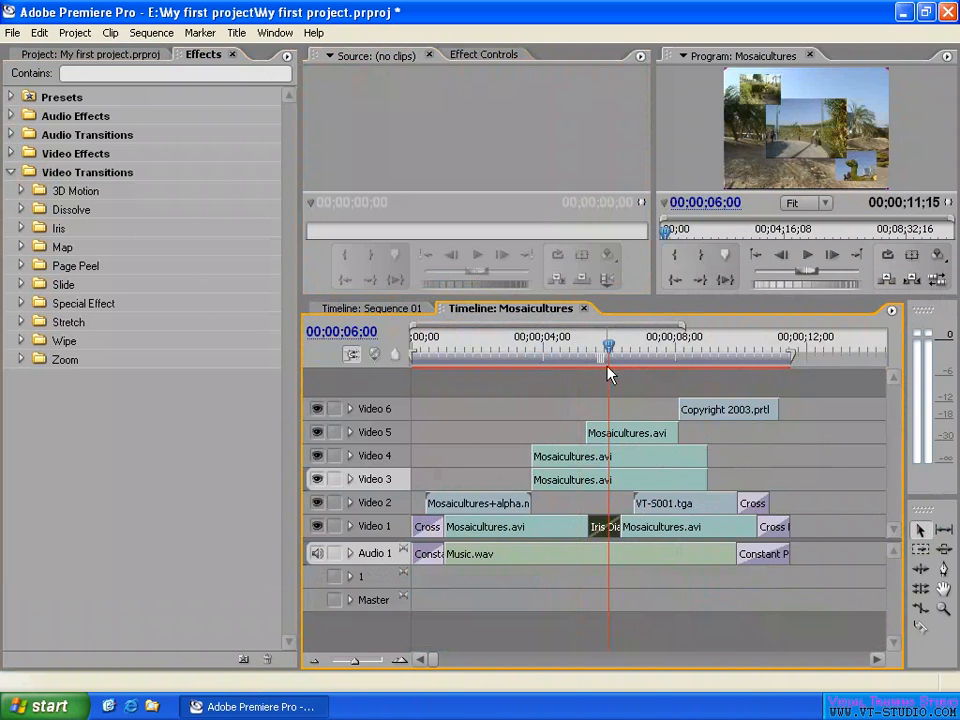
pyautogui.click(656, 405)
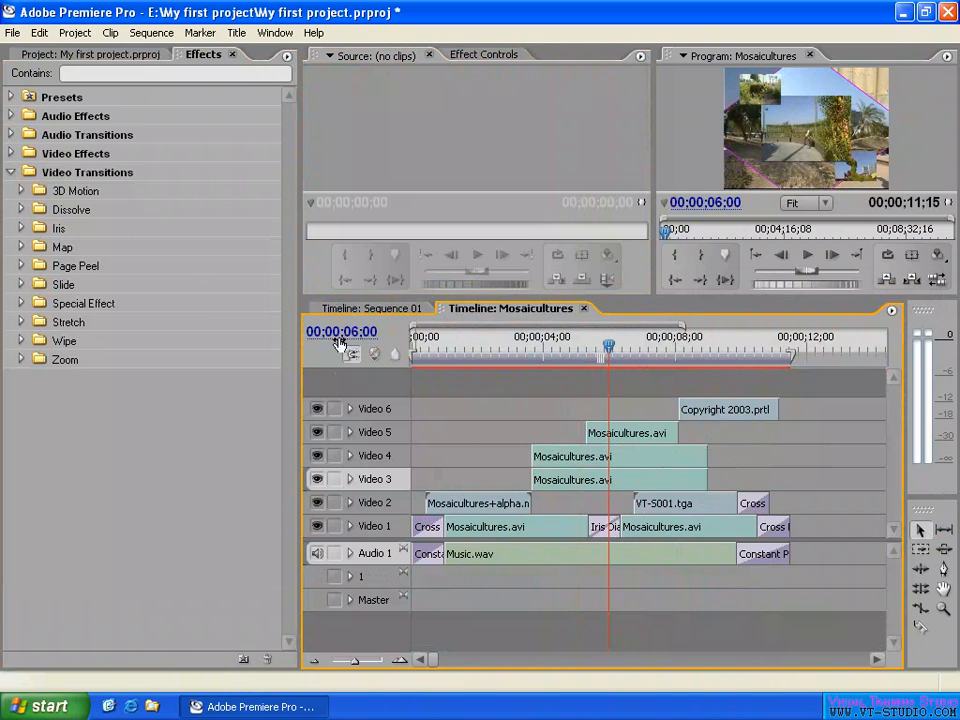
pyautogui.scroll(-10, 666, 332)
pyautogui.moveTo(631, 328)
pyautogui.mouseDown()
pyautogui.moveTo(615, 328)
pyautogui.moveTo(657, 328)
pyautogui.moveTo(613, 327)
pyautogui.mouseUp()
pyautogui.moveTo(435, 660)
pyautogui.mouseDown()
pyautogui.moveTo(546, 668)
pyautogui.moveTo(418, 660)
pyautogui.mouseUp()
pyautogui.moveTo(683, 329); pyautogui.dragTo(723, 335)
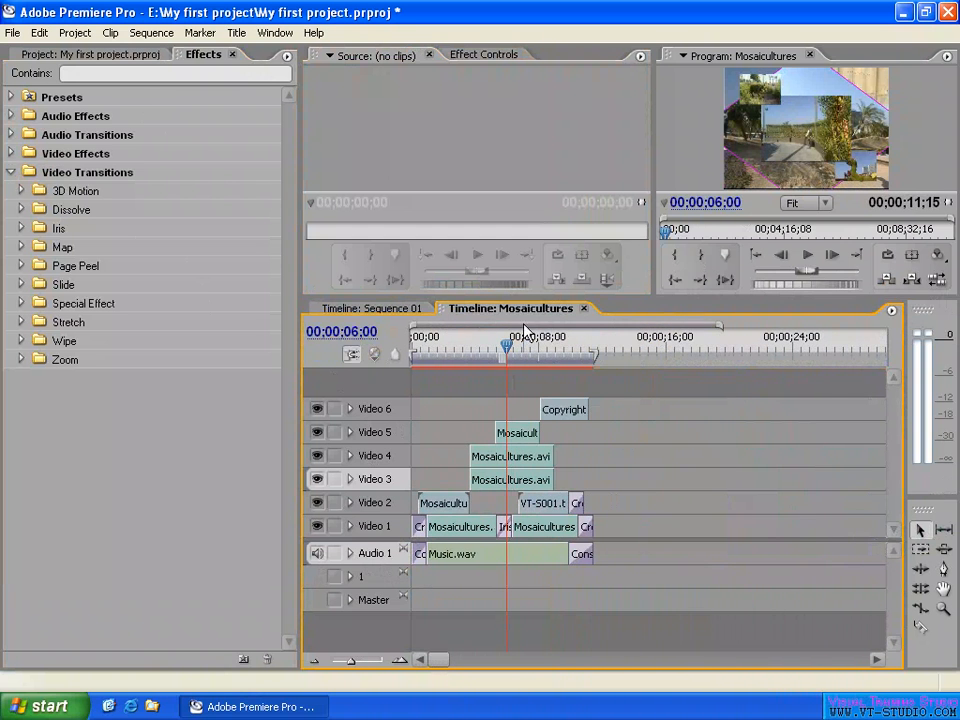
# - Zoom the timeline in closely around the playhead and back out until the whole sequence fits
pyautogui.moveTo(419, 325); pyautogui.dragTo(416, 330)
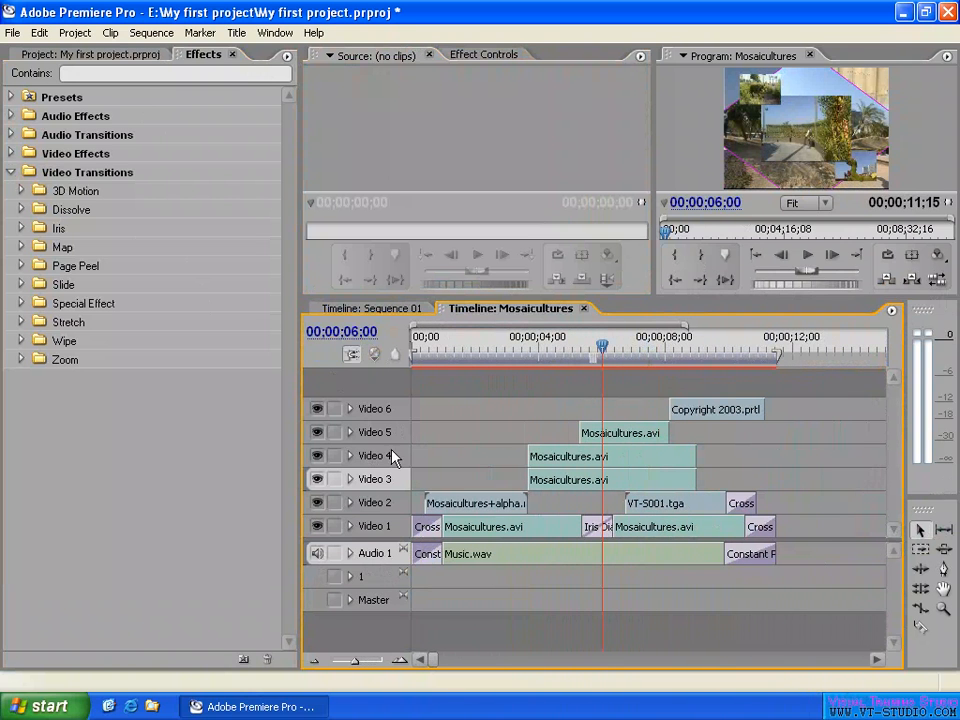
pyautogui.moveTo(356, 669)
pyautogui.mouseDown()
pyautogui.moveTo(339, 670)
pyautogui.moveTo(372, 670)
pyautogui.mouseUp()
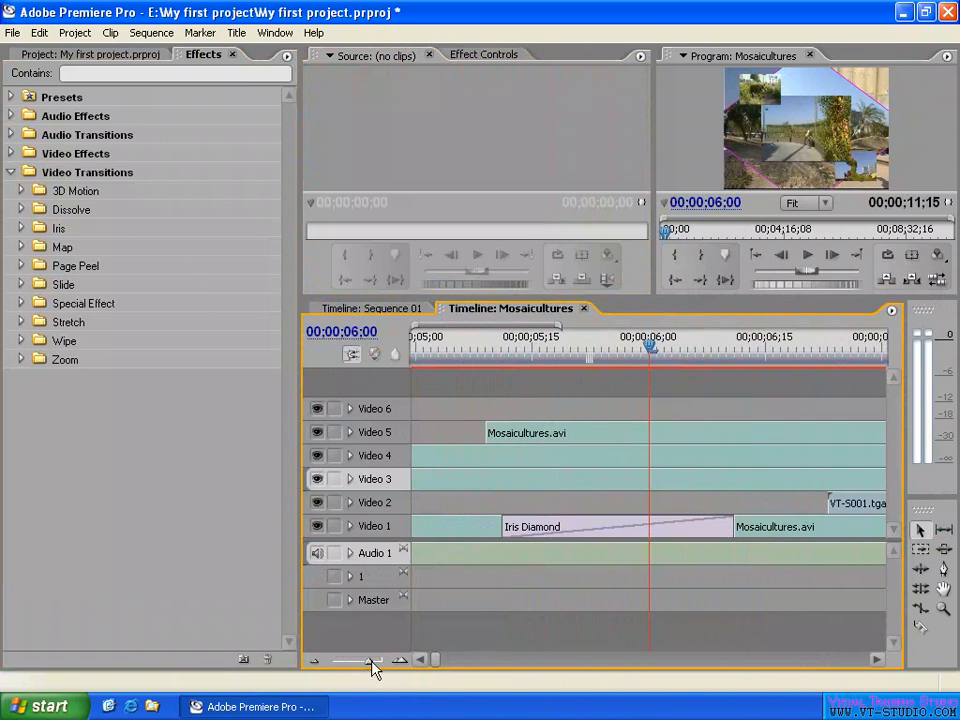
pyautogui.click(401, 665)
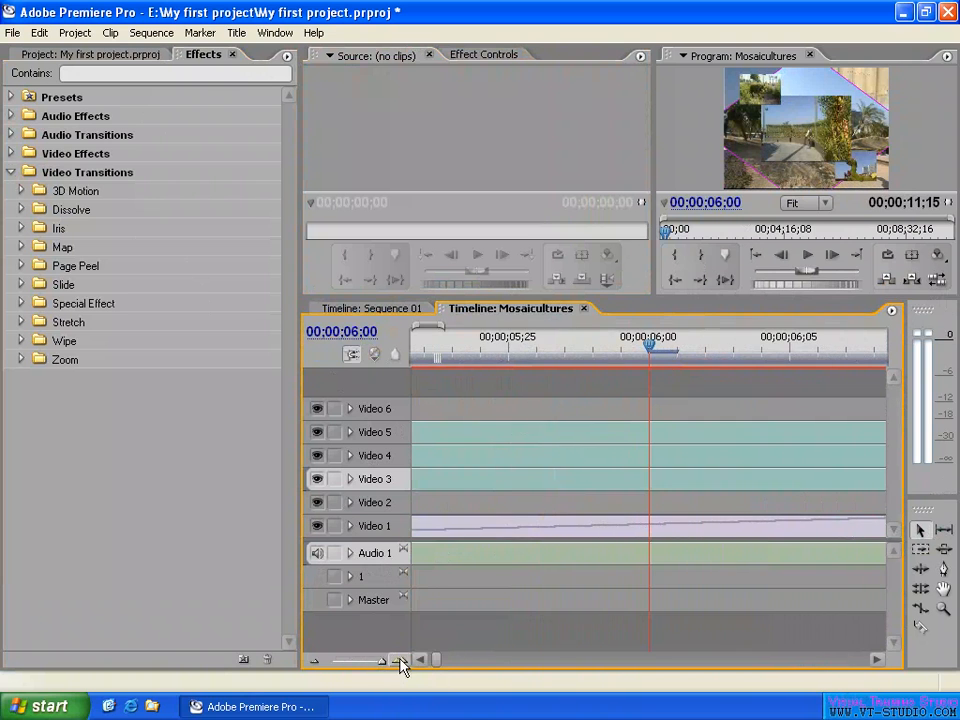
pyautogui.click(316, 667)
pyautogui.click(316, 667)
pyautogui.click(316, 667)
pyautogui.click(316, 667)
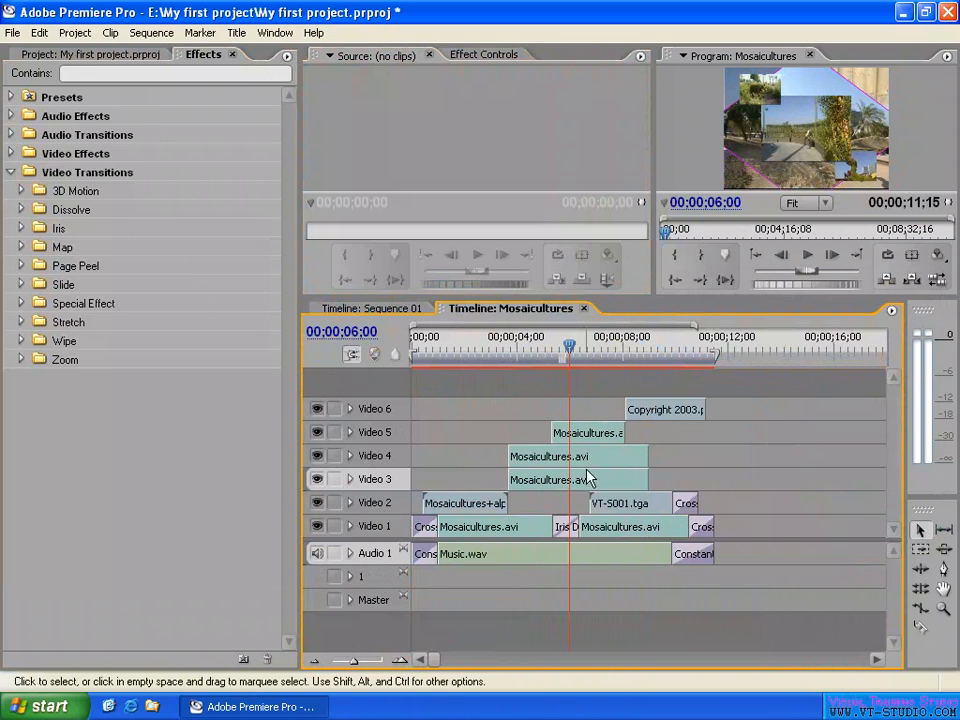
# - Pan the timeline with the Hand tool past the end of the sequence and back to its beginning
pyautogui.click(945, 595)
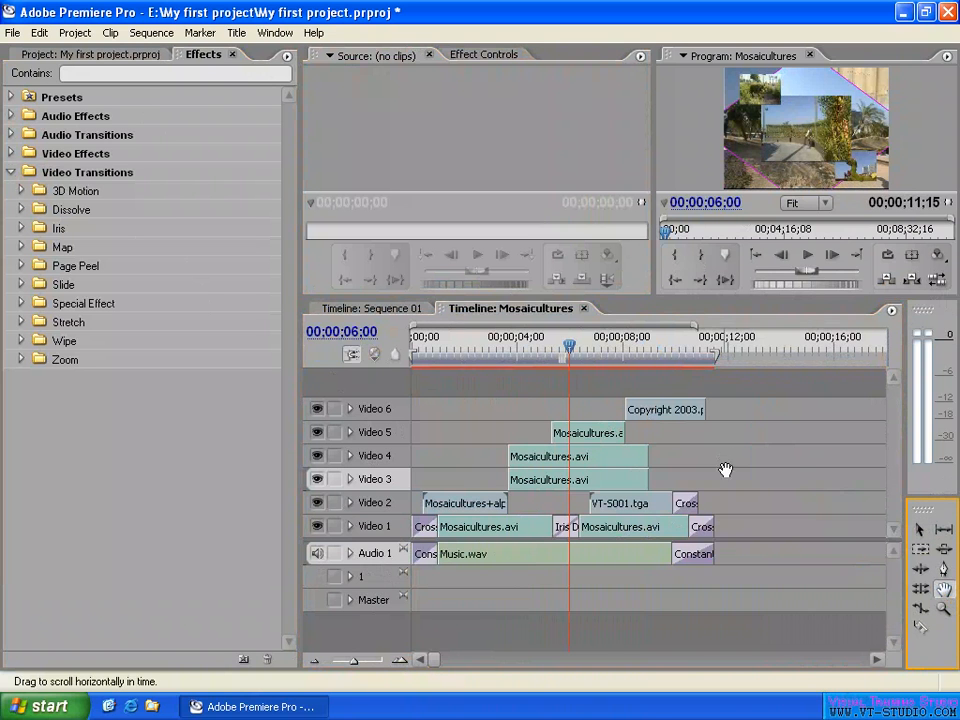
pyautogui.moveTo(804, 466); pyautogui.dragTo(582, 466)
pyautogui.moveTo(765, 472)
pyautogui.mouseDown()
pyautogui.moveTo(521, 478)
pyautogui.moveTo(763, 480)
pyautogui.mouseUp()
pyautogui.moveTo(509, 472); pyautogui.dragTo(692, 469)
pyautogui.moveTo(439, 470); pyautogui.dragTo(737, 480)
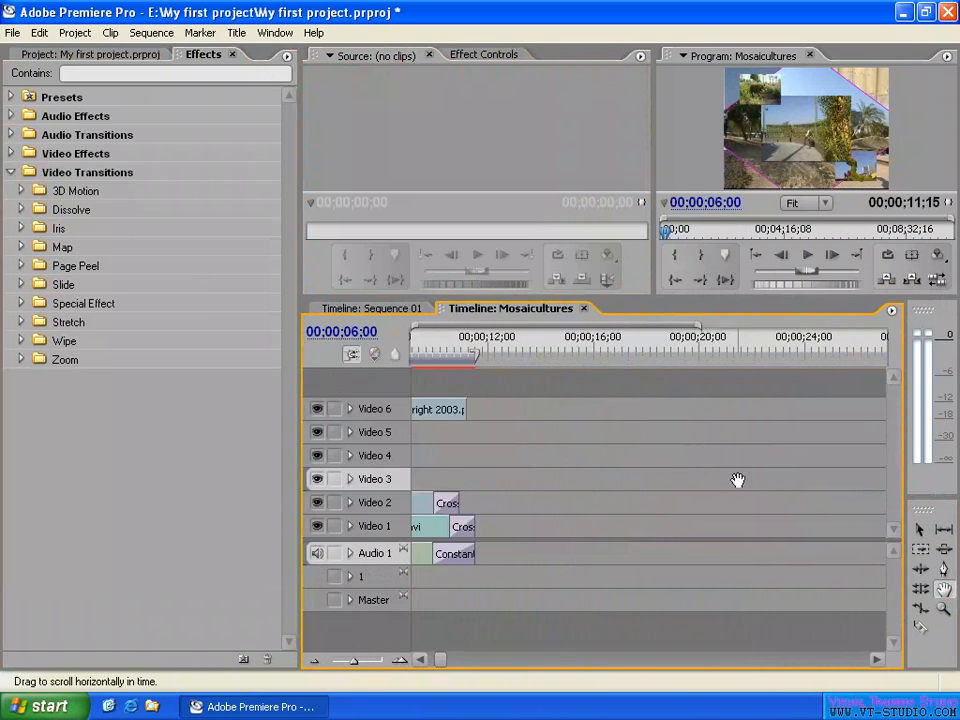
pyautogui.moveTo(515, 473); pyautogui.dragTo(825, 472)
pyautogui.moveTo(739, 476)
pyautogui.mouseDown()
pyautogui.moveTo(682, 477)
pyautogui.moveTo(823, 484)
pyautogui.mouseUp()
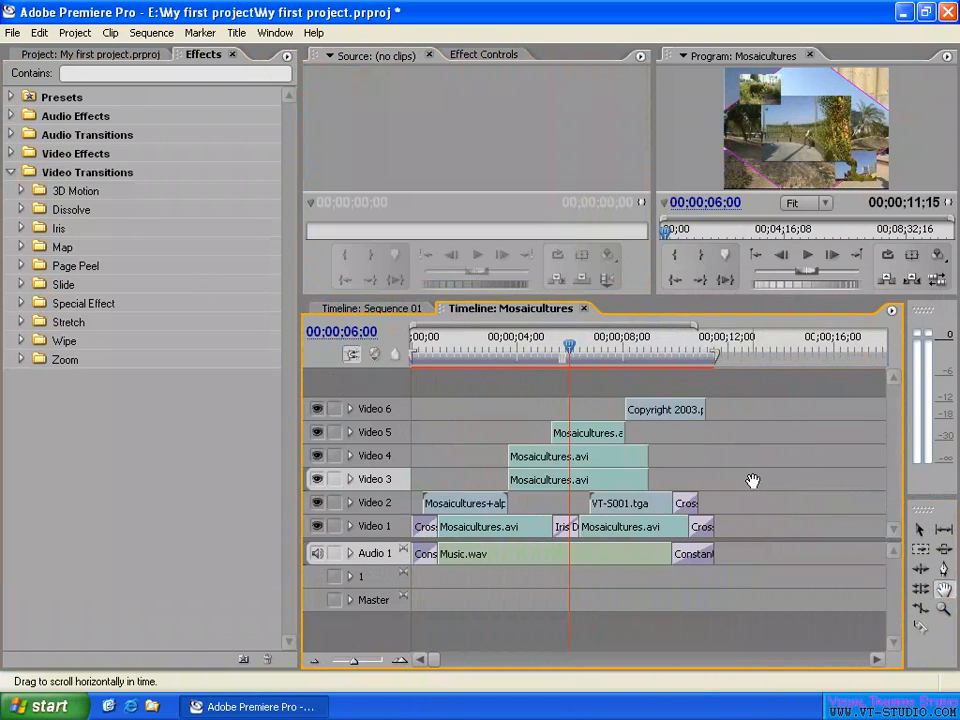
# - Review the sequence zoom commands and zoom the timeline repeatedly in and out, ending with the whole sequence in view
pyautogui.click(151, 33)
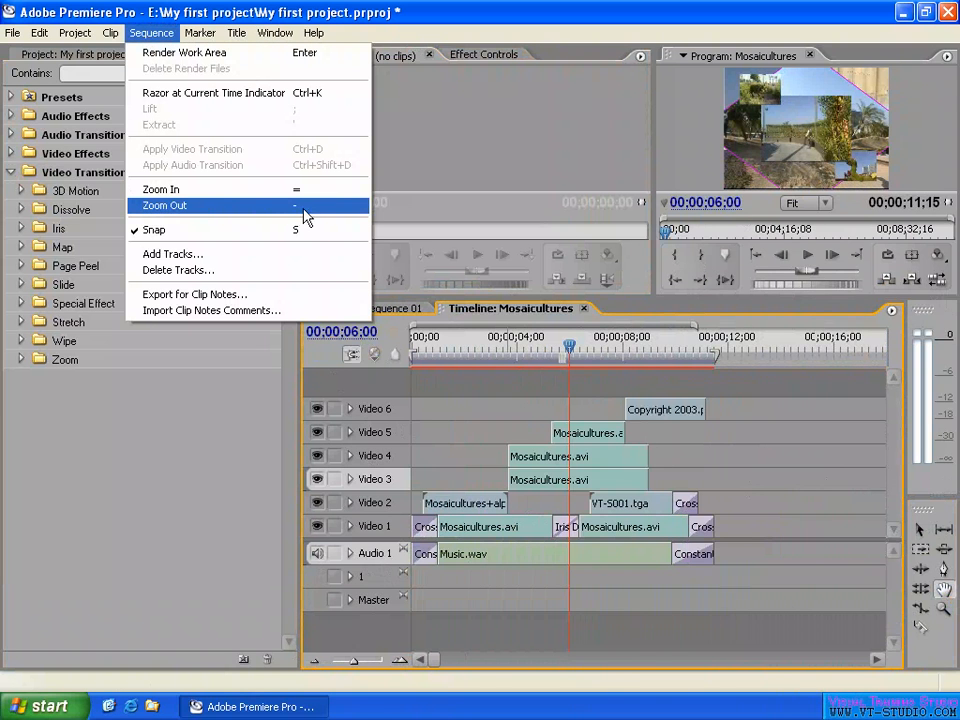
pyautogui.click(735, 468)
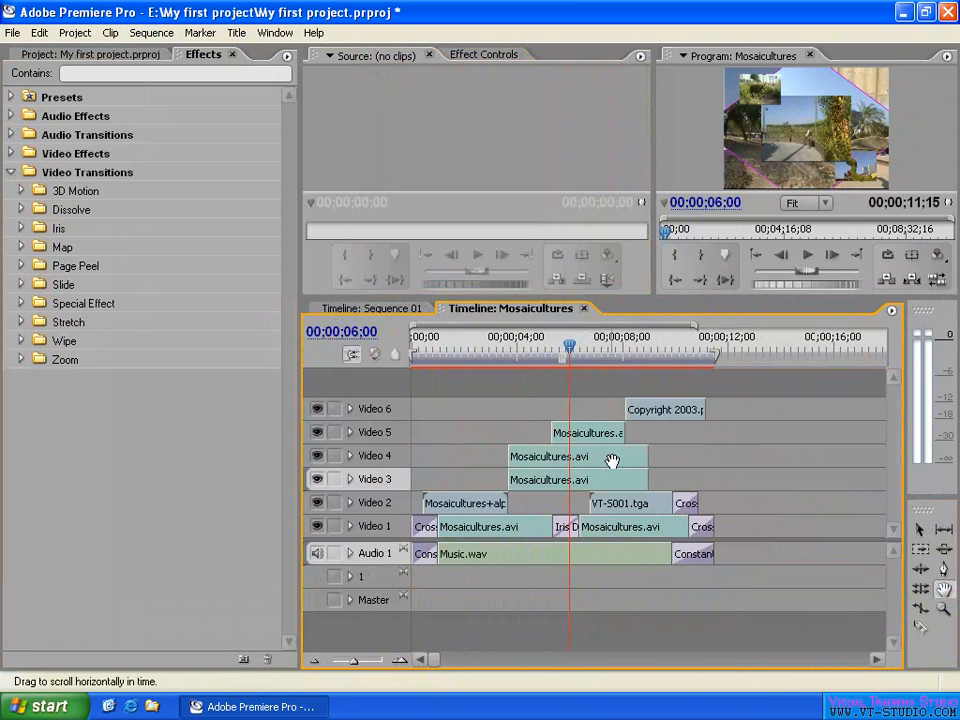
pyautogui.press('=')
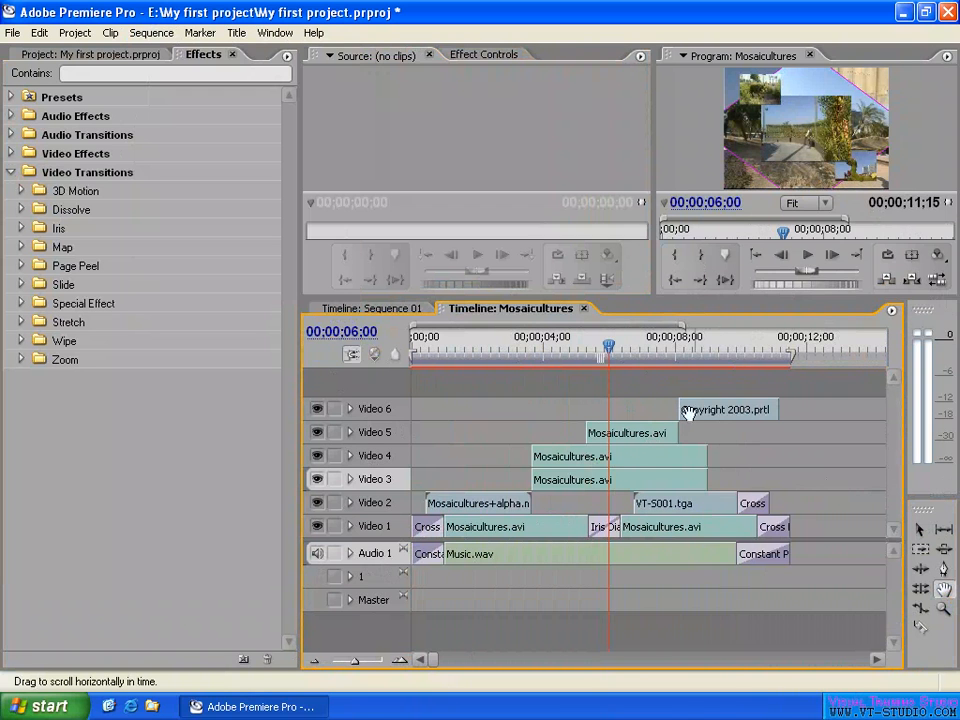
pyautogui.press('-')
pyautogui.press('-')
pyautogui.press('-')
pyautogui.press('-')
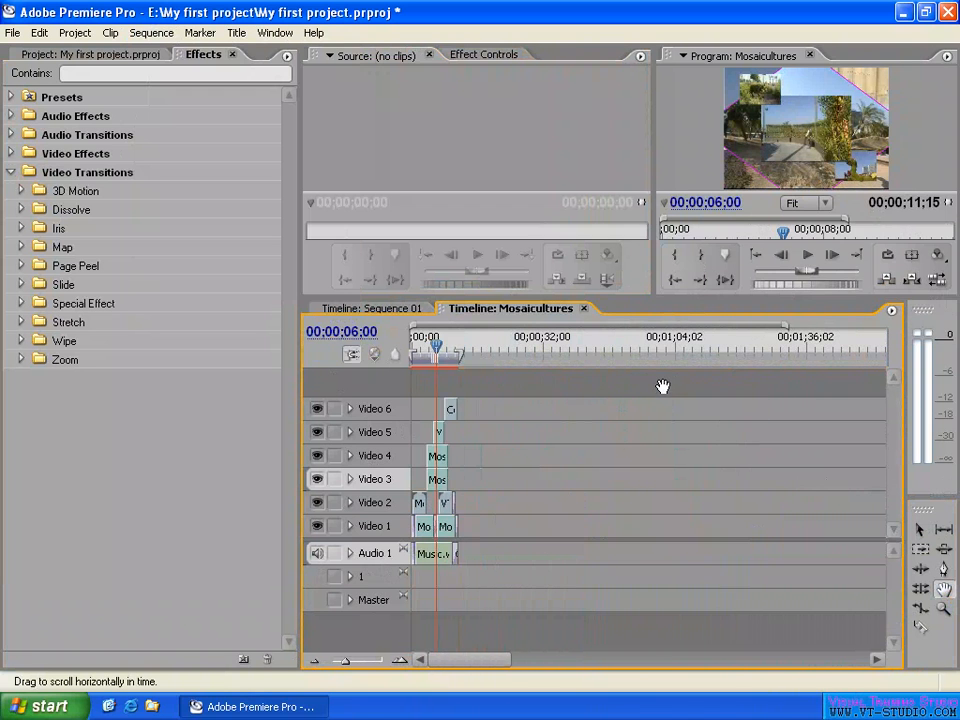
pyautogui.press('=')
pyautogui.press('=')
pyautogui.press('=')
pyautogui.press('=')
pyautogui.press('=')
pyautogui.press('=')
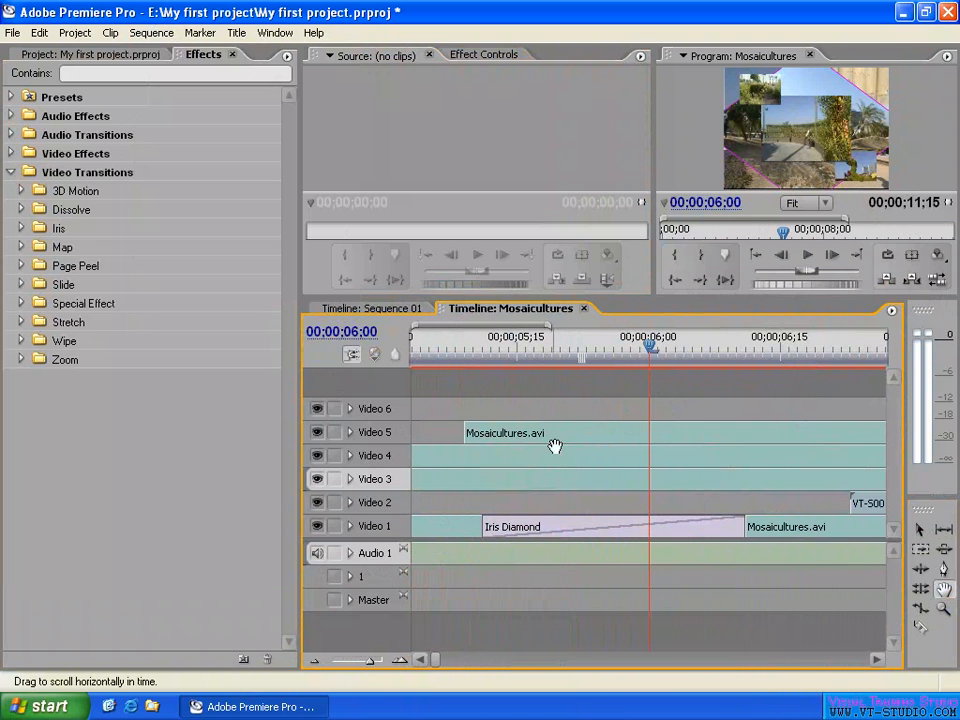
pyautogui.press('-')
pyautogui.press('-')
pyautogui.press('-')
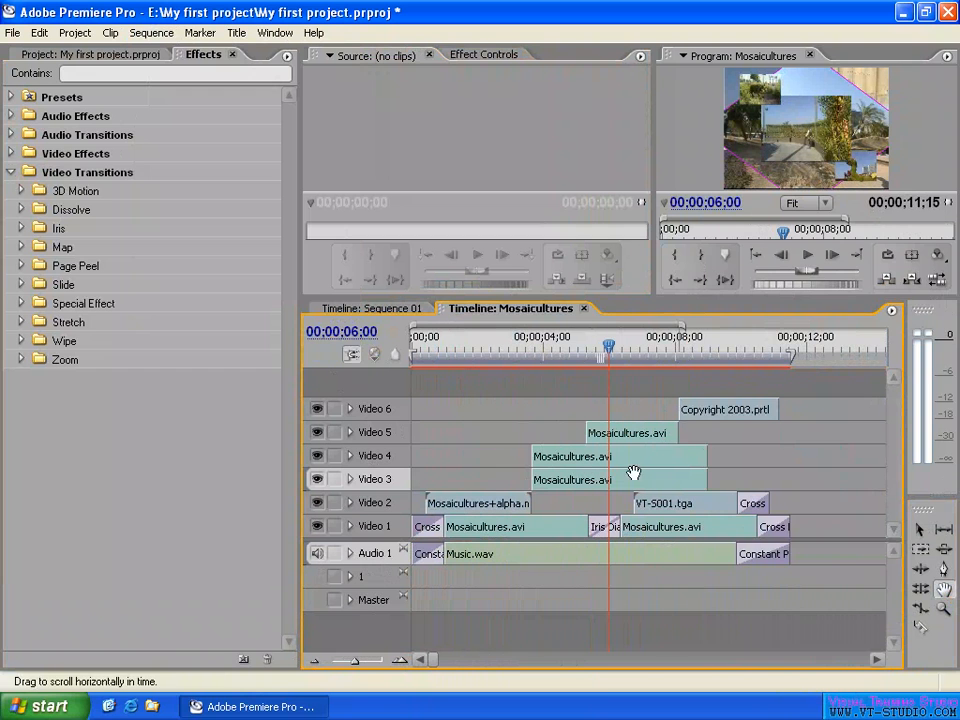
# - Activate the Selection tool and move the playhead to 00;00;03;21, near the start of the Video 3 and Video 4 clips
pyautogui.click(920, 531)
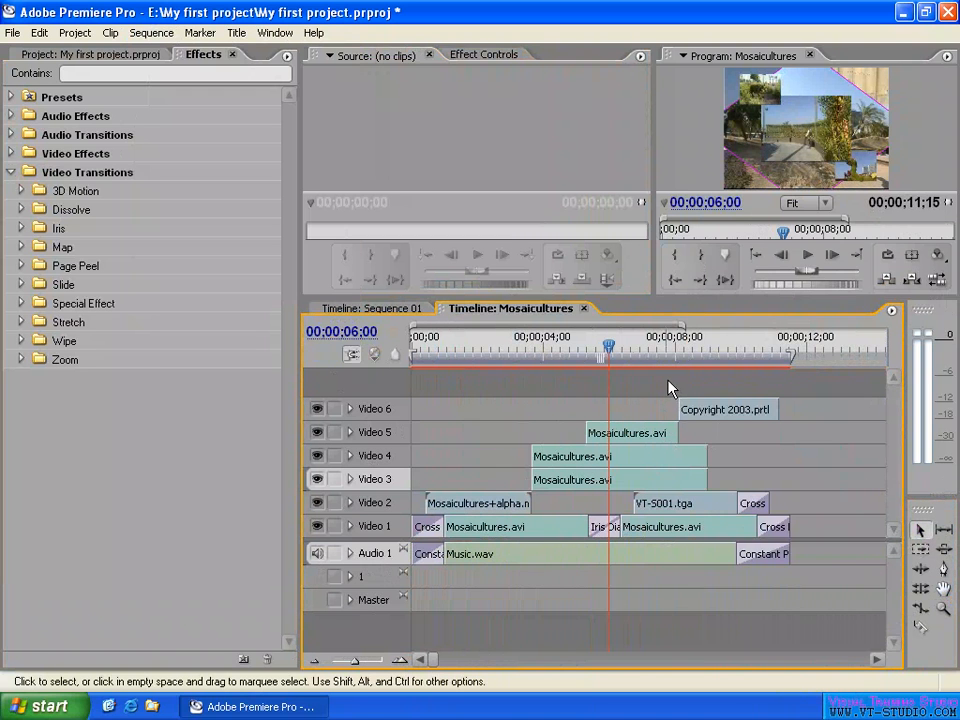
pyautogui.click(537, 356)
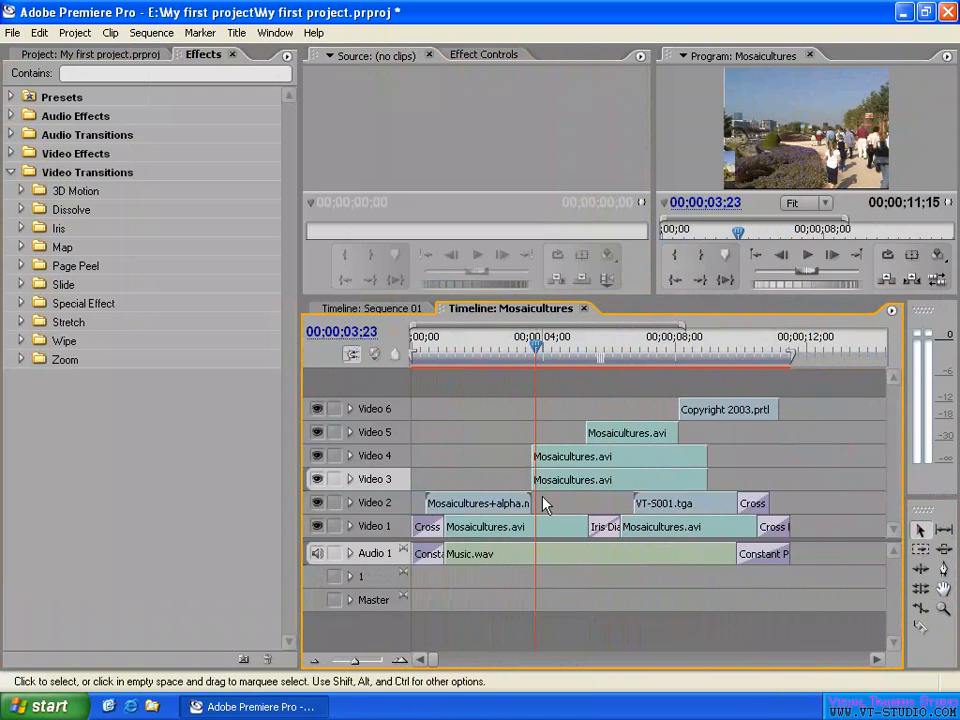
pyautogui.click(533, 345)
pyautogui.moveTo(532, 344); pyautogui.dragTo(533, 345)
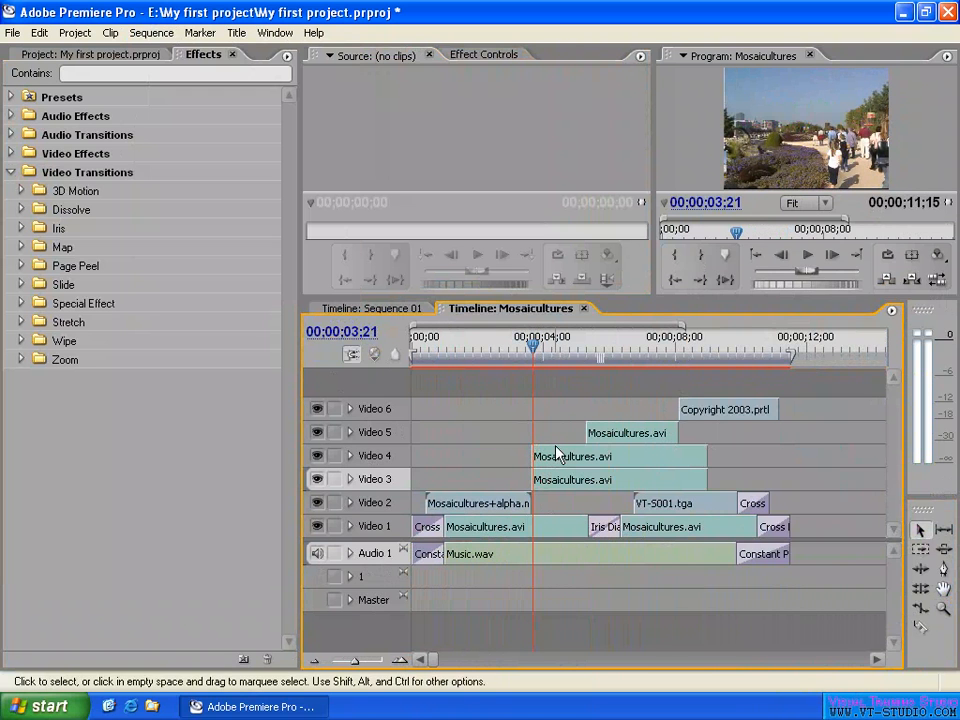
# - Trim the start of the Video 4 clip to 00;00;03;25
pyautogui.press('=')
pyautogui.press('=')
pyautogui.press('=')
pyautogui.press('=')
pyautogui.press('=')
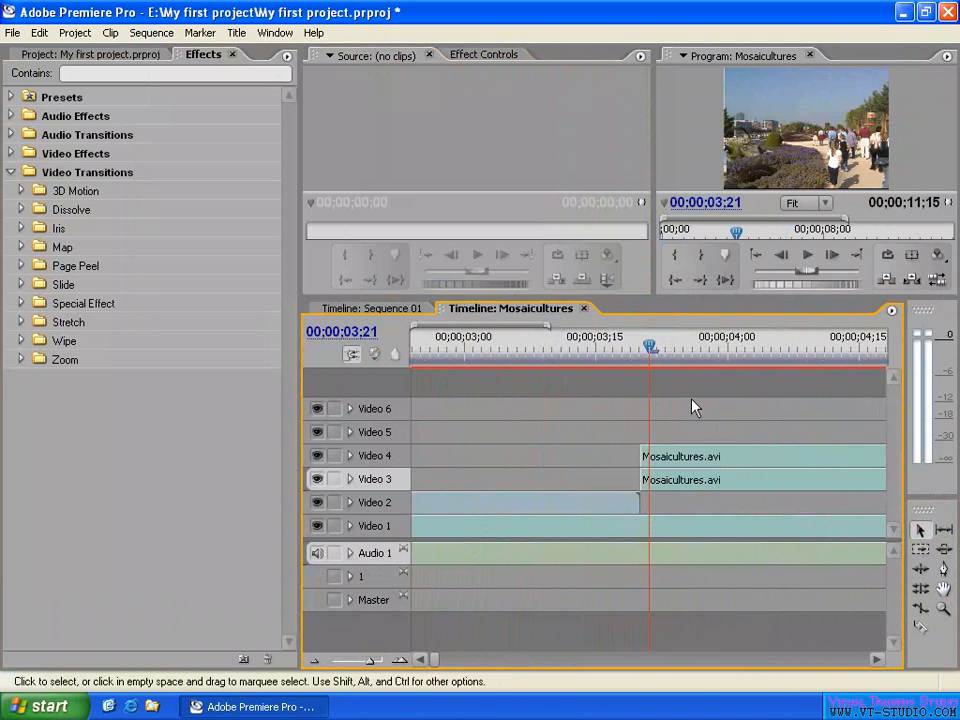
pyautogui.moveTo(624, 456); pyautogui.dragTo(762, 456)
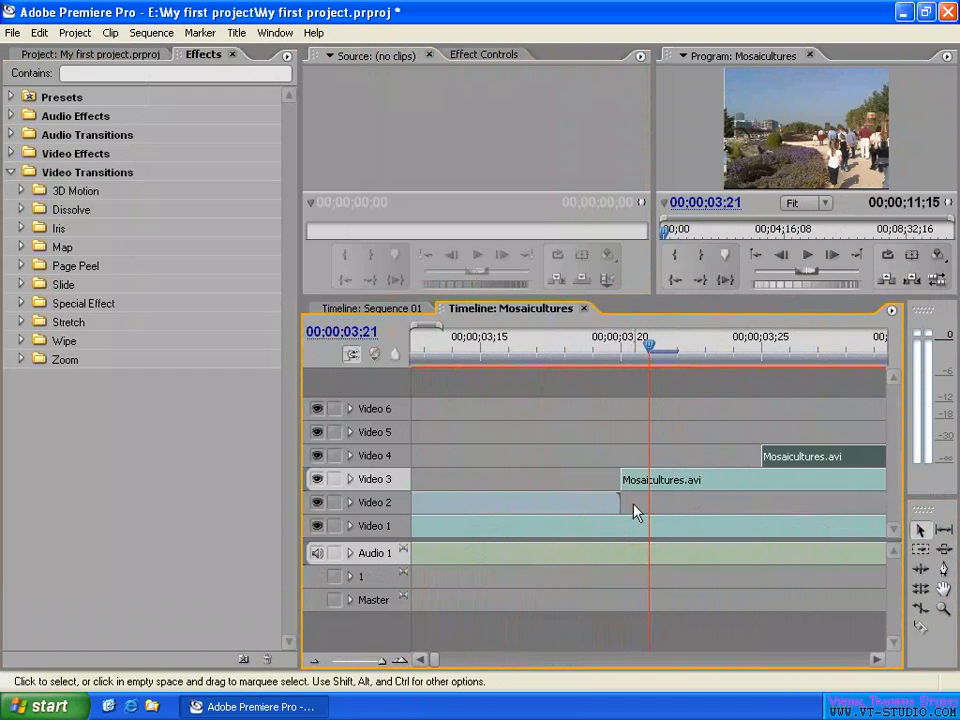
# - Extend the start of the Video 4 clip back into line with the Video 3 clip's start and deselect it
pyautogui.press('-')
pyautogui.press('-')
pyautogui.press('-')
pyautogui.press('-')
pyautogui.press('-')
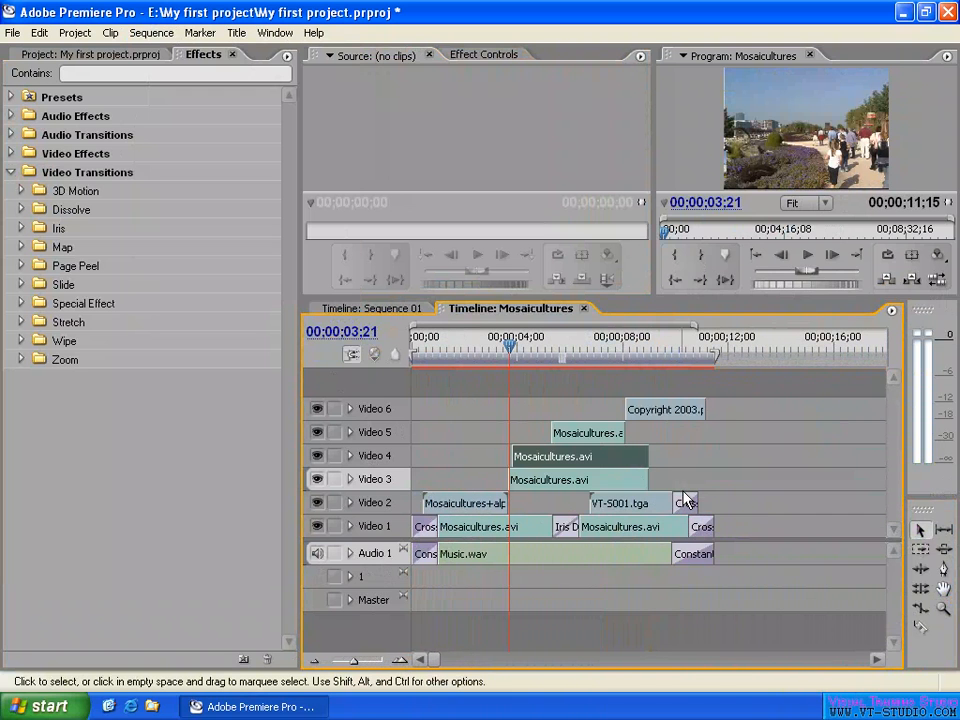
pyautogui.press('-')
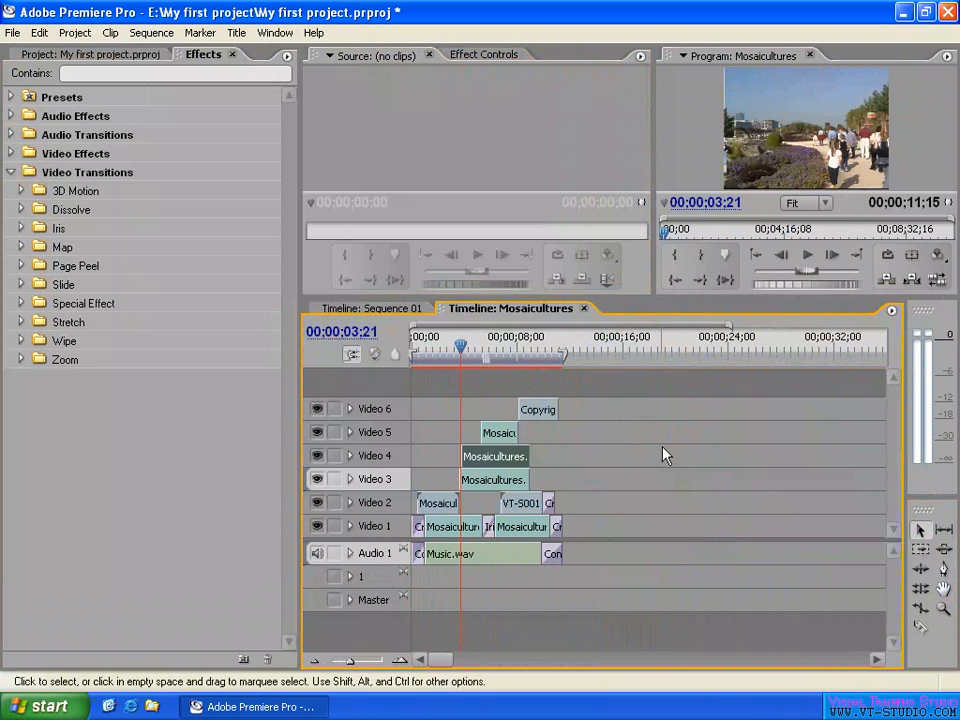
pyautogui.press('=')
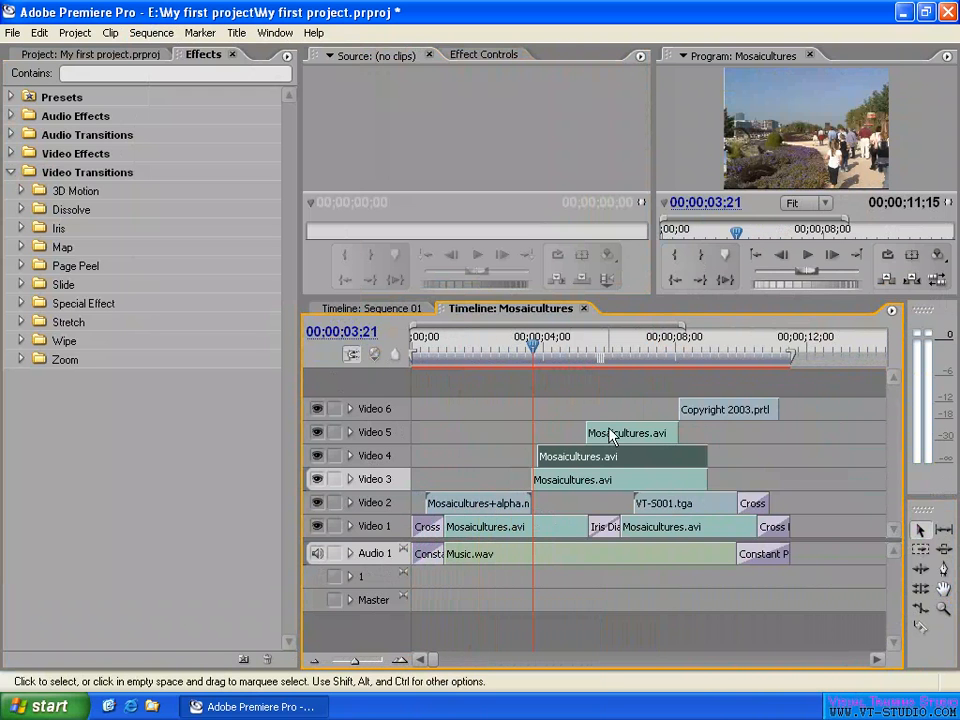
pyautogui.moveTo(536, 456); pyautogui.dragTo(531, 457)
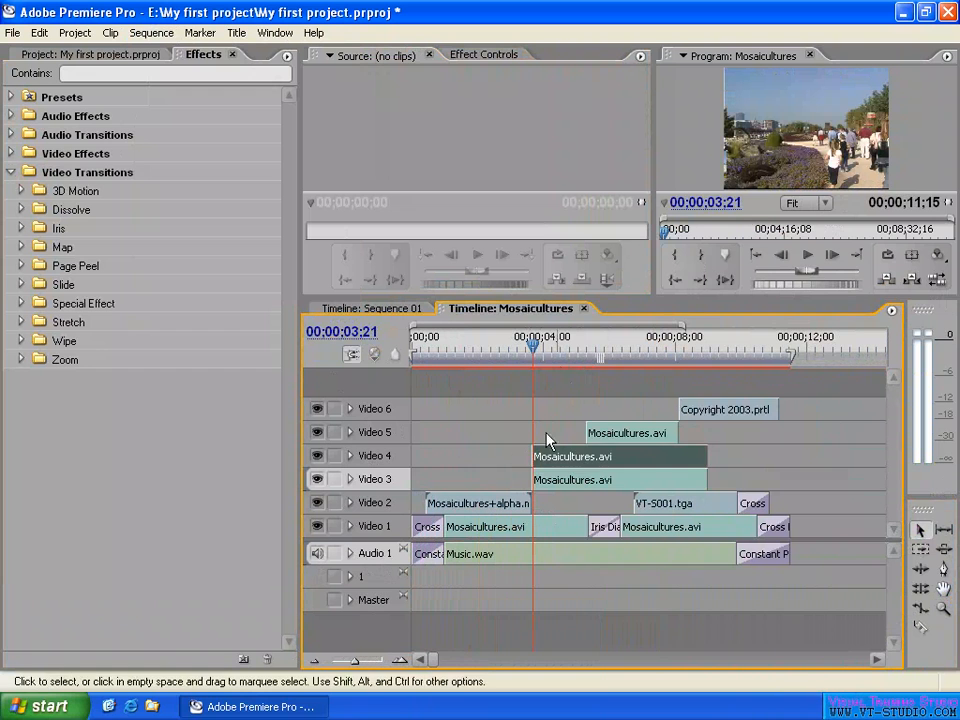
pyautogui.click(565, 385)
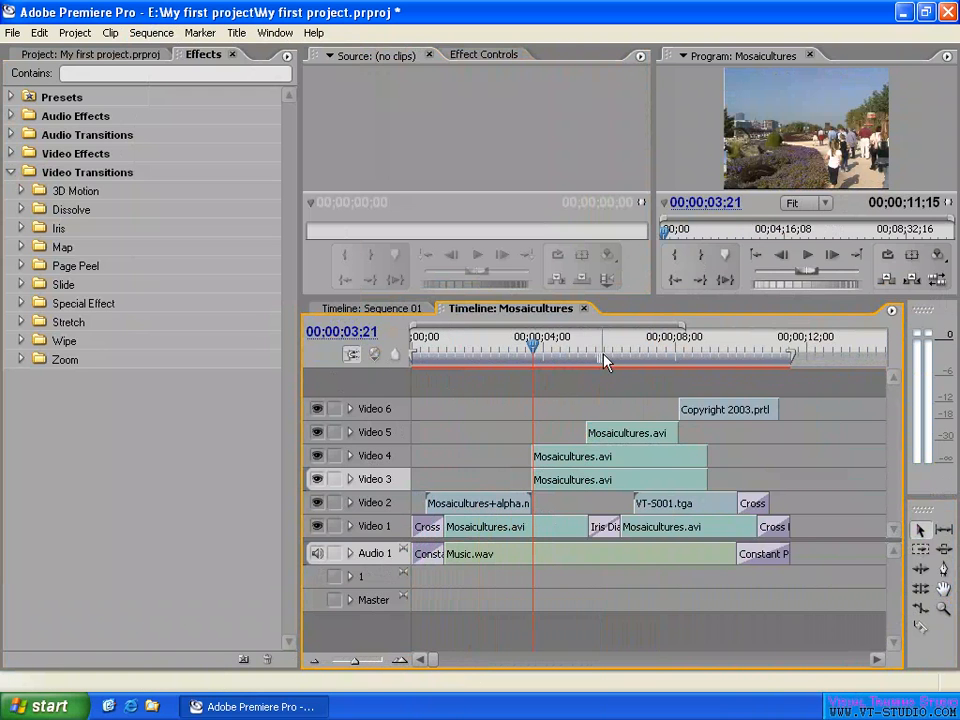
# - Scrub the playhead through the overlay clips and the copyright title to preview them, stopping at 00;00;07;04
pyautogui.moveTo(626, 345); pyautogui.dragTo(724, 354)
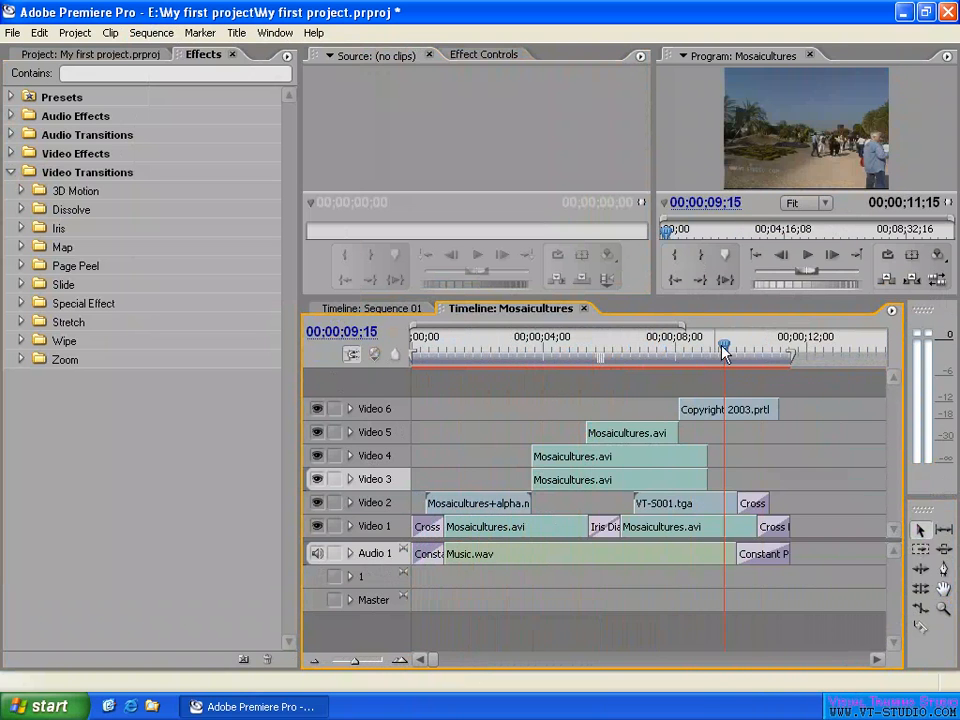
pyautogui.moveTo(572, 350); pyautogui.dragTo(599, 350)
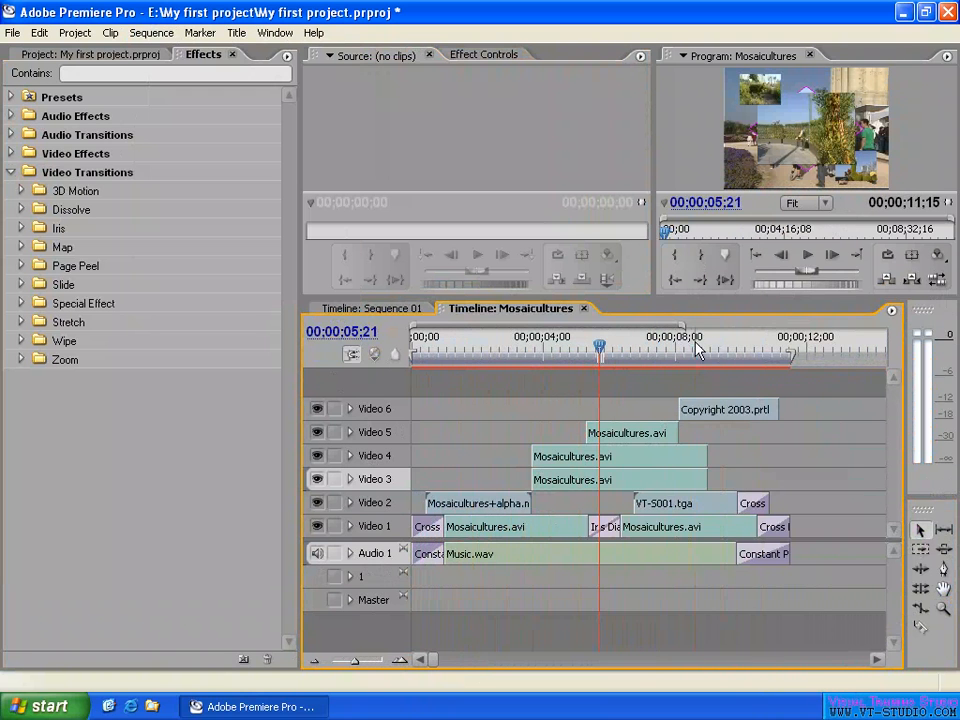
pyautogui.moveTo(694, 348); pyautogui.dragTo(600, 349)
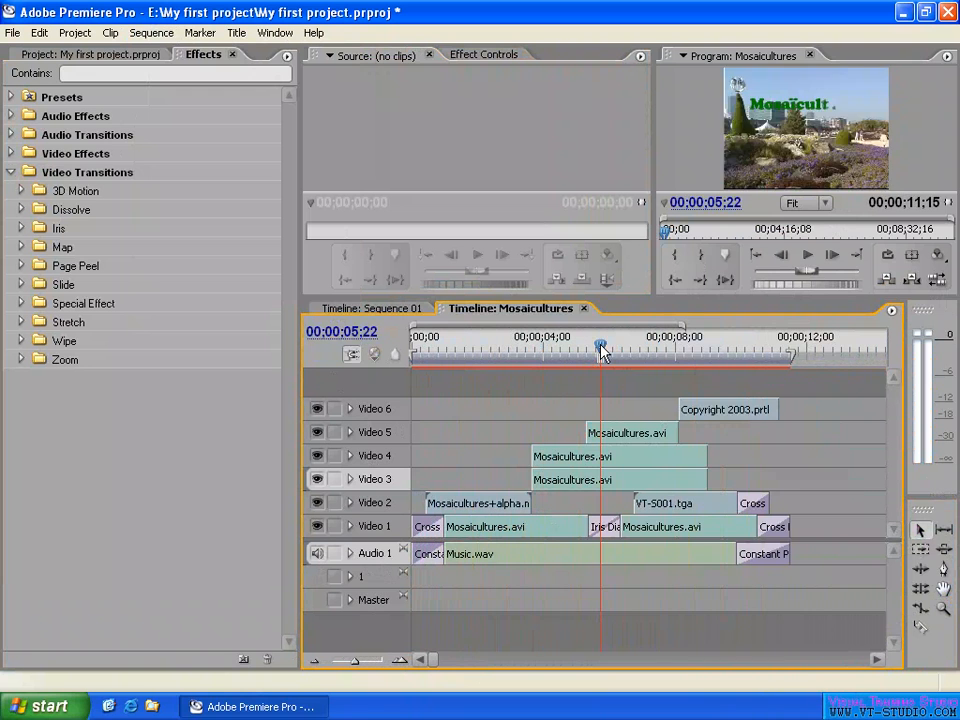
pyautogui.click(737, 349)
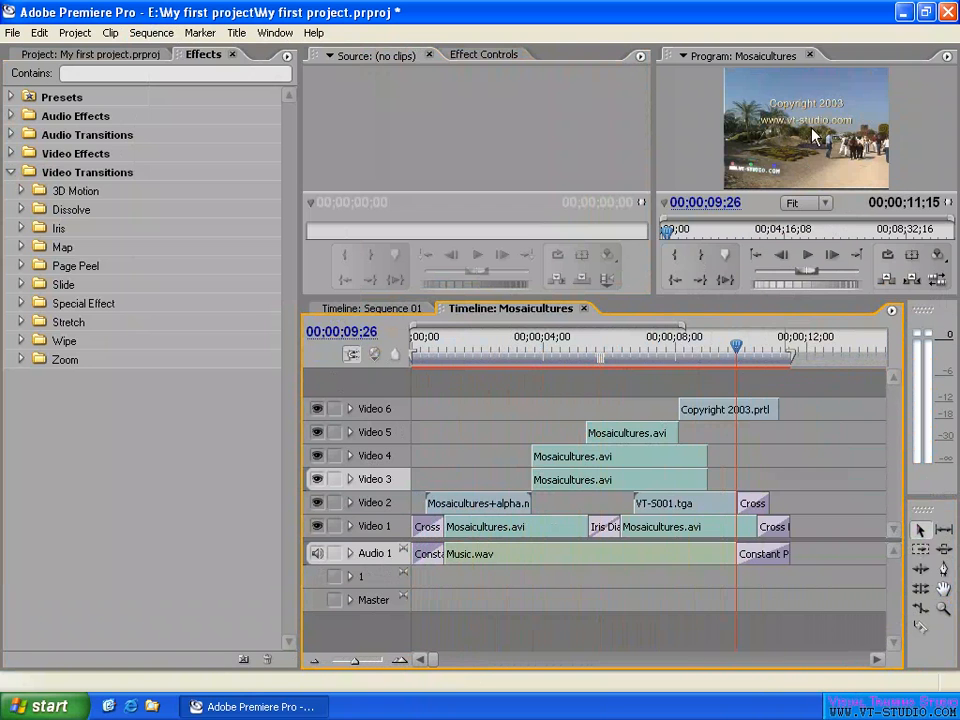
pyautogui.moveTo(628, 371)
pyautogui.moveTo(536, 355); pyautogui.dragTo(647, 352)
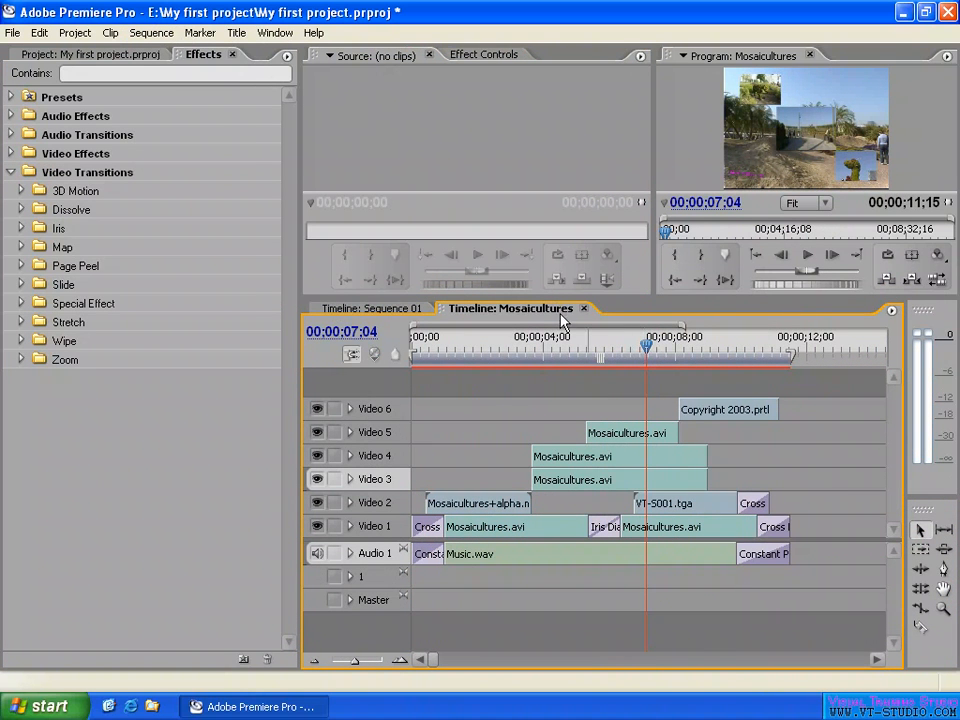
# - Disable Play audio while scrubbing in the audio preferences and scrub the playhead to 00;00;07;09
pyautogui.click(39, 32)
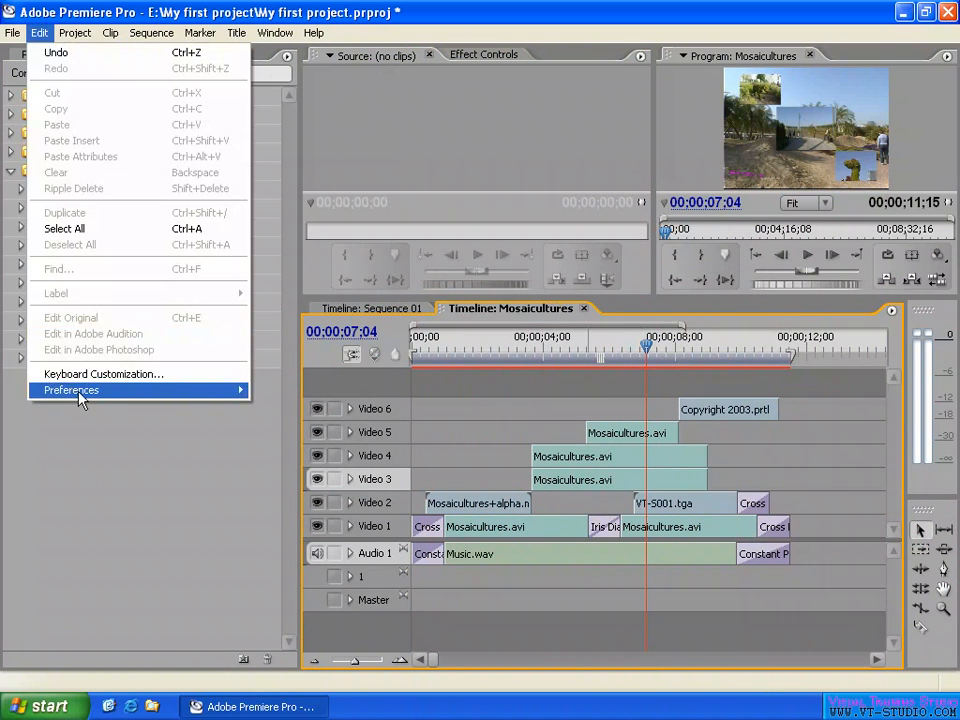
pyautogui.moveTo(78, 394)
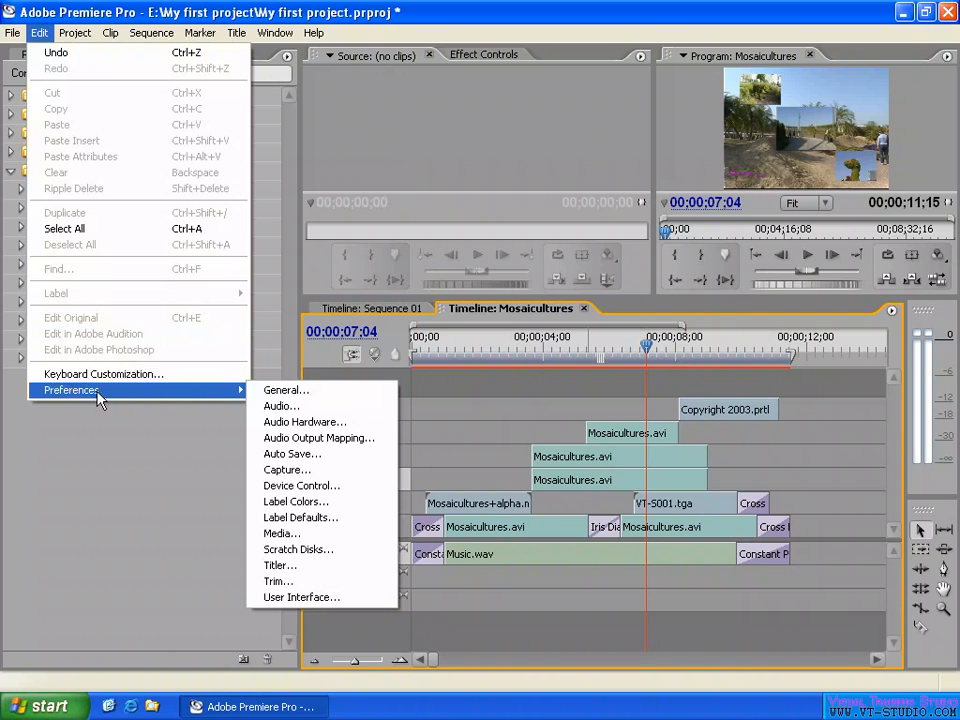
pyautogui.click(275, 406)
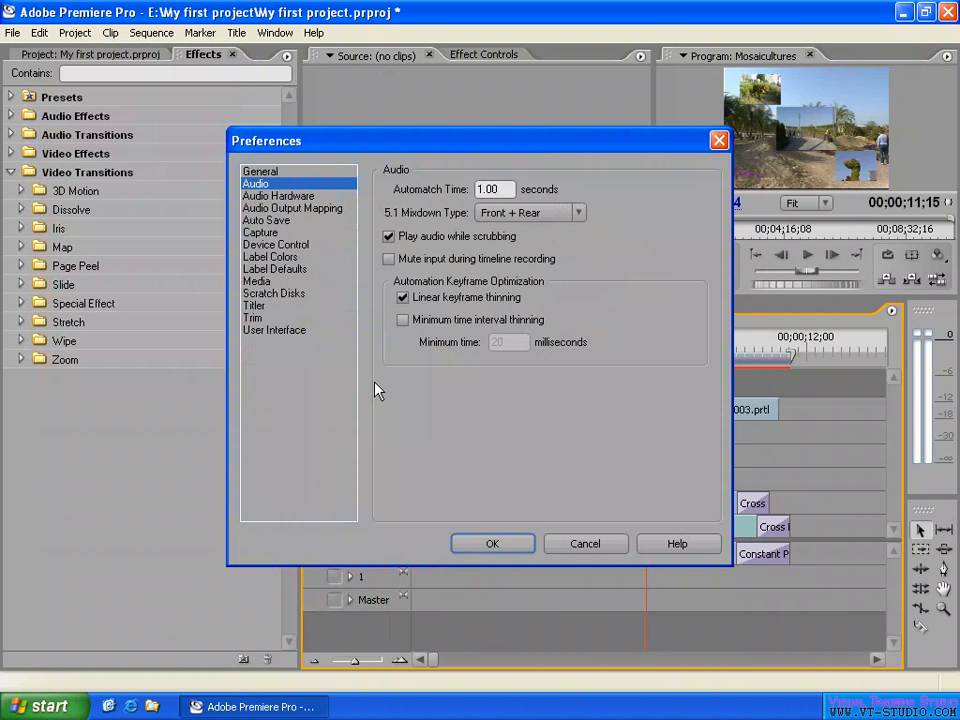
pyautogui.click(388, 237)
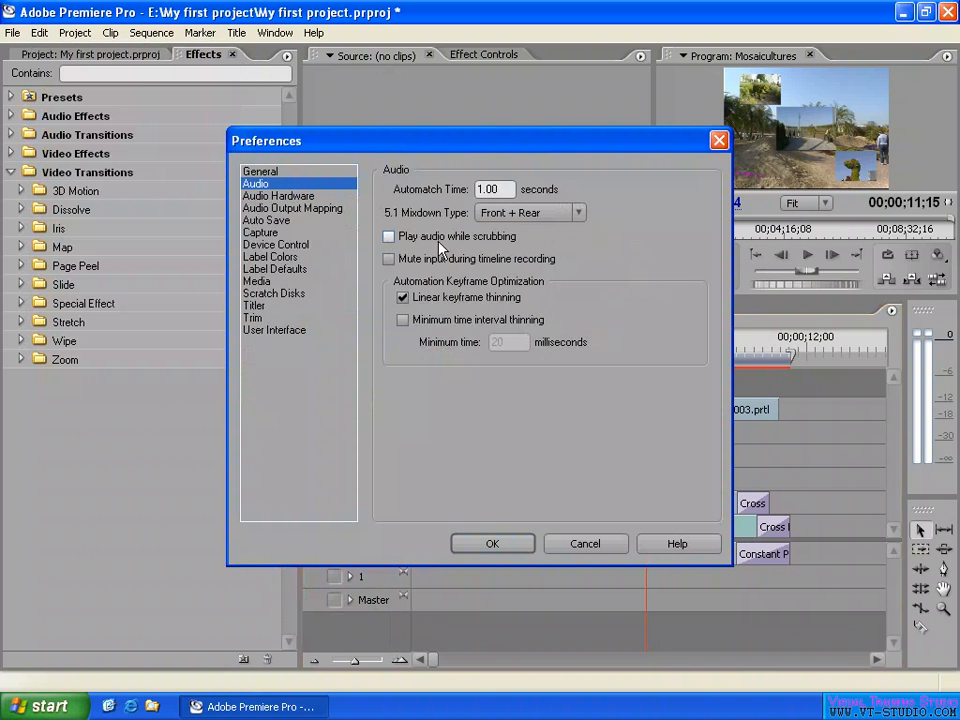
pyautogui.click(496, 541)
pyautogui.moveTo(643, 347)
pyautogui.mouseDown()
pyautogui.moveTo(596, 347)
pyautogui.moveTo(696, 345)
pyautogui.moveTo(640, 347)
pyautogui.moveTo(670, 347)
pyautogui.moveTo(655, 347)
pyautogui.mouseUp()
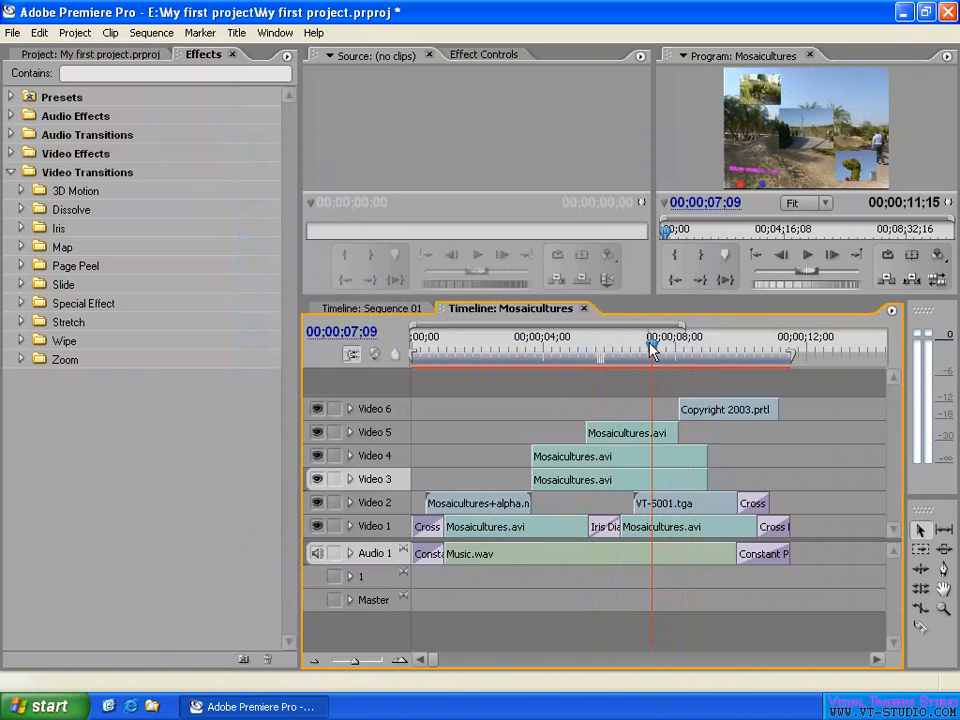
# - Enable Play audio while scrubbing in the audio preferences and scrub the playhead, stopping at 00;00;05;27
pyautogui.click(39, 32)
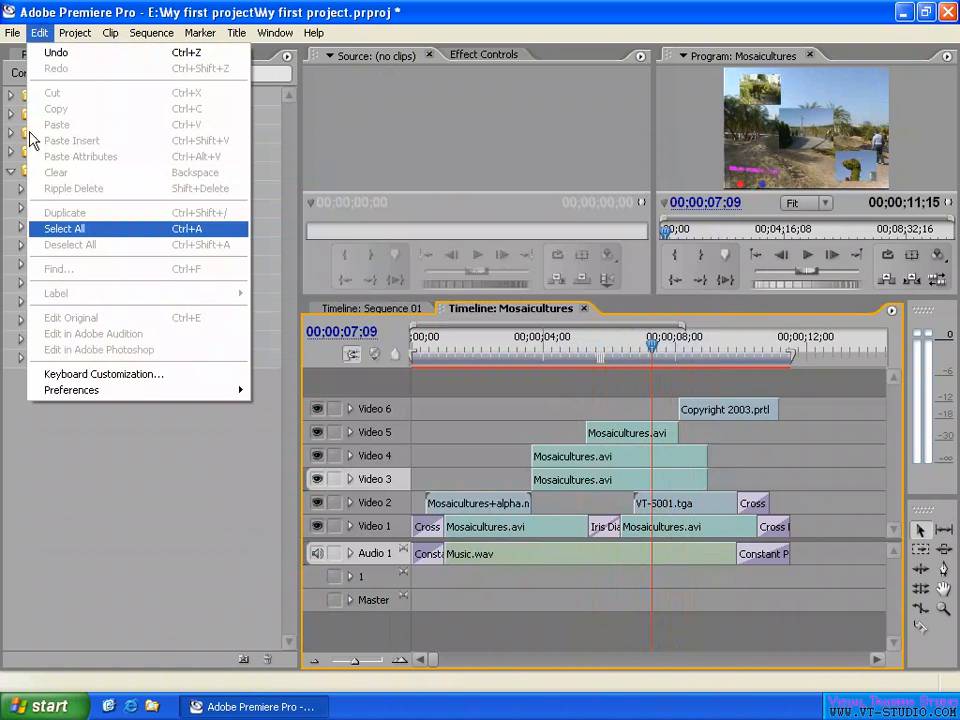
pyautogui.moveTo(97, 400)
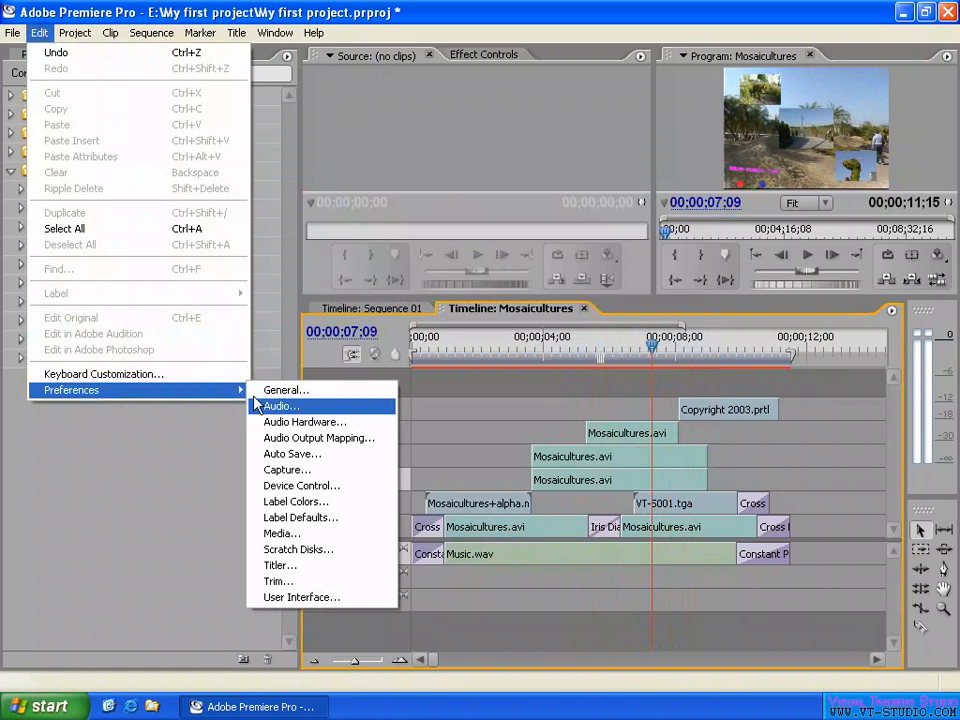
pyautogui.click(311, 403)
pyautogui.click(388, 236)
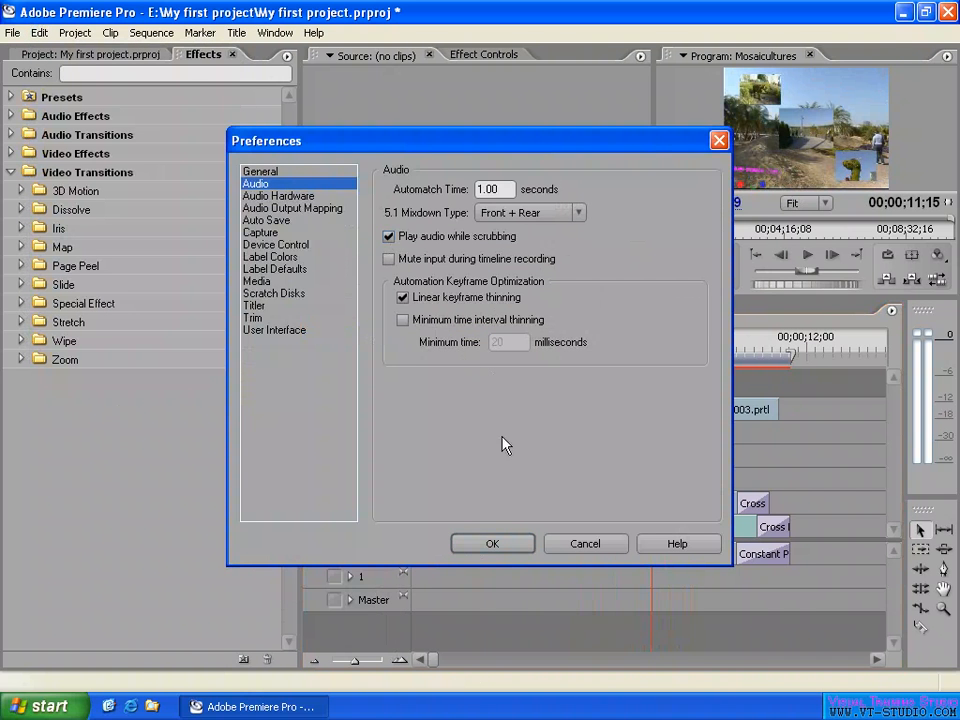
pyautogui.click(501, 545)
pyautogui.moveTo(655, 348)
pyautogui.mouseDown()
pyautogui.moveTo(688, 348)
pyautogui.moveTo(643, 347)
pyautogui.mouseUp()
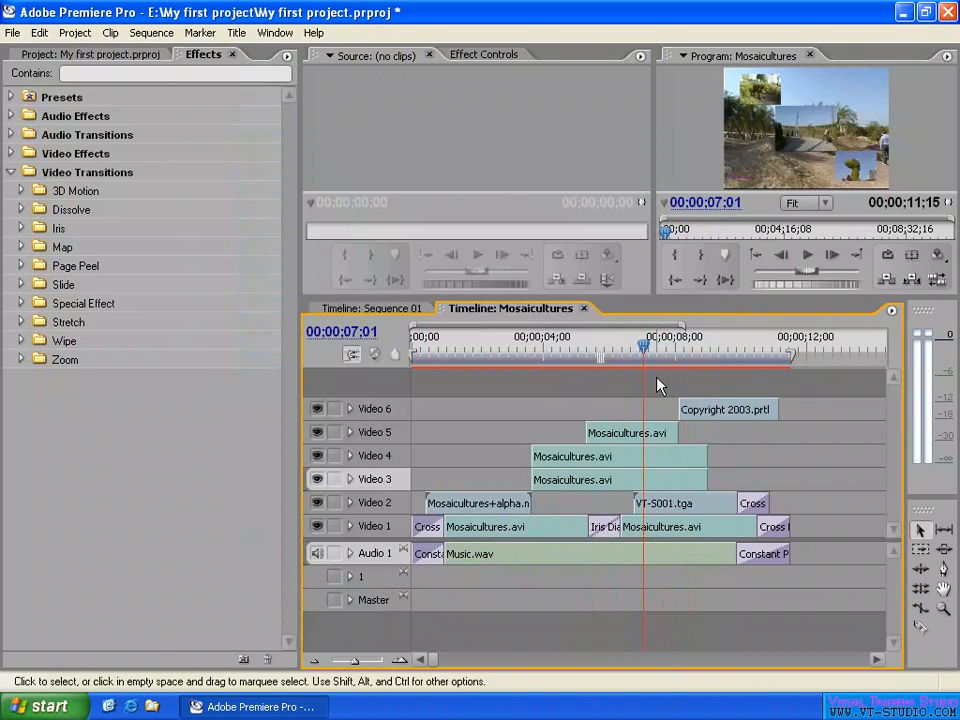
pyautogui.moveTo(643, 347); pyautogui.dragTo(673, 350)
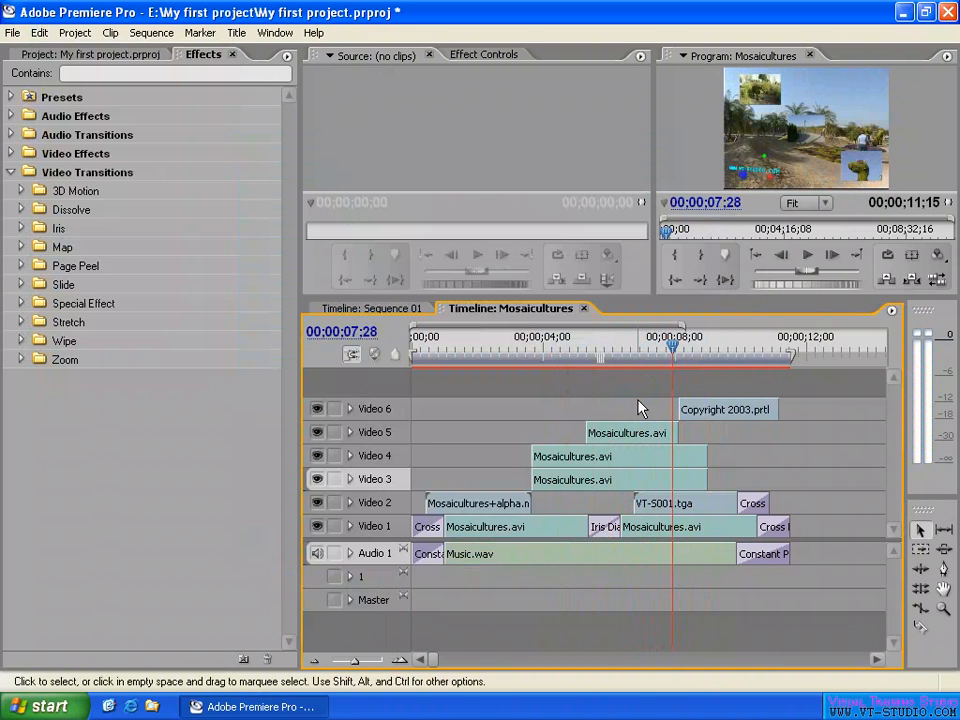
pyautogui.click(606, 350)
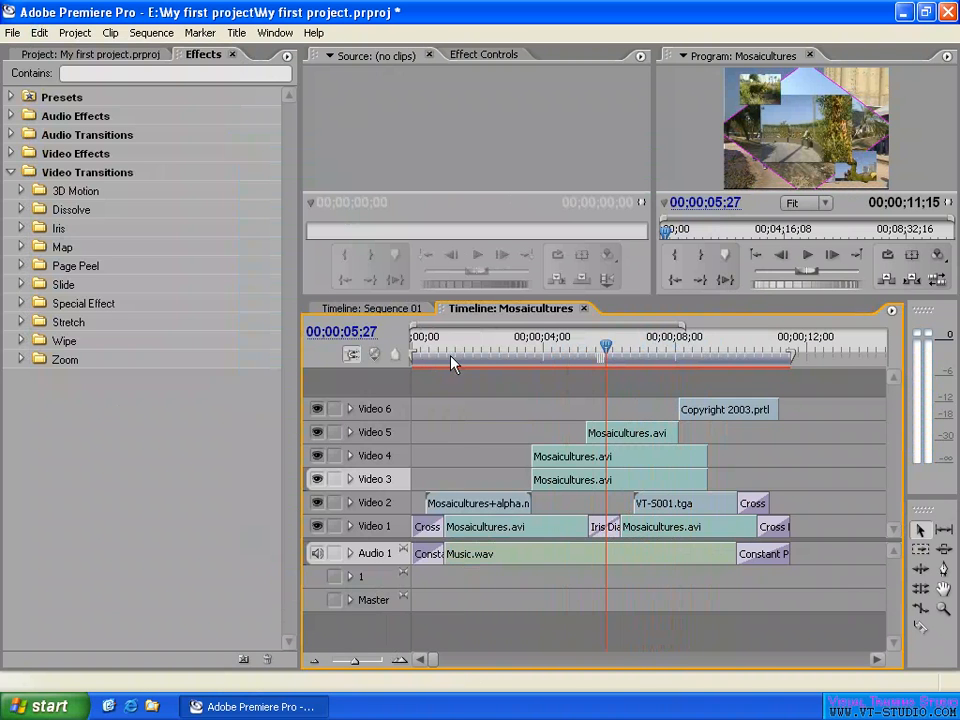
# - Limit the work area to the span of the Video 3 and Video 4 clips and scrub the playhead within it to 00;00;05;07
pyautogui.moveTo(414, 360); pyautogui.dragTo(531, 362)
pyautogui.moveTo(792, 356); pyautogui.dragTo(708, 356)
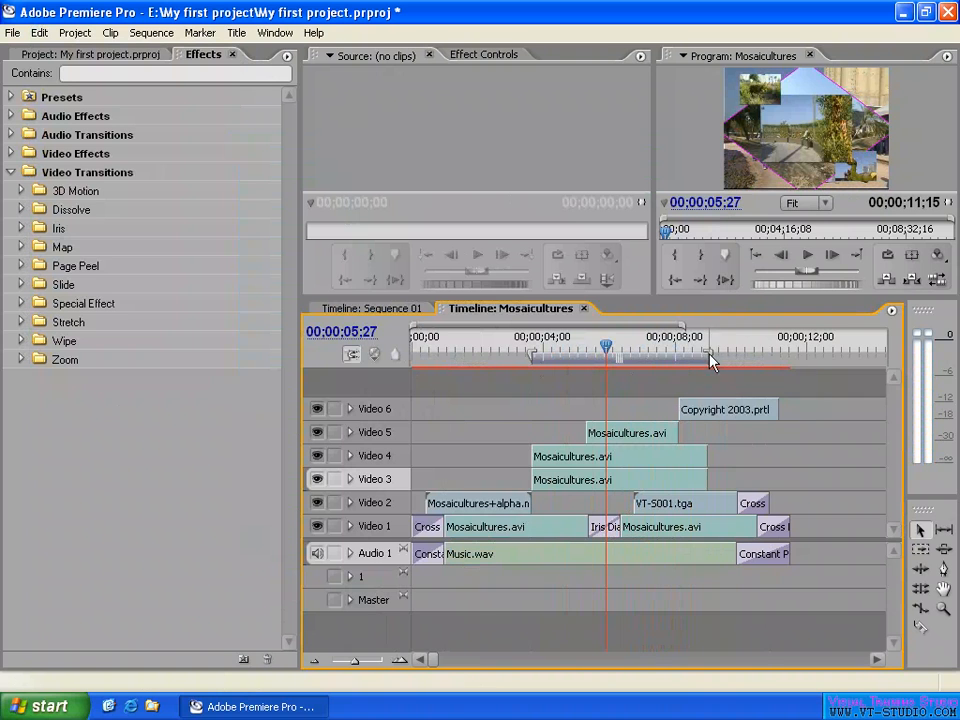
pyautogui.click(549, 343)
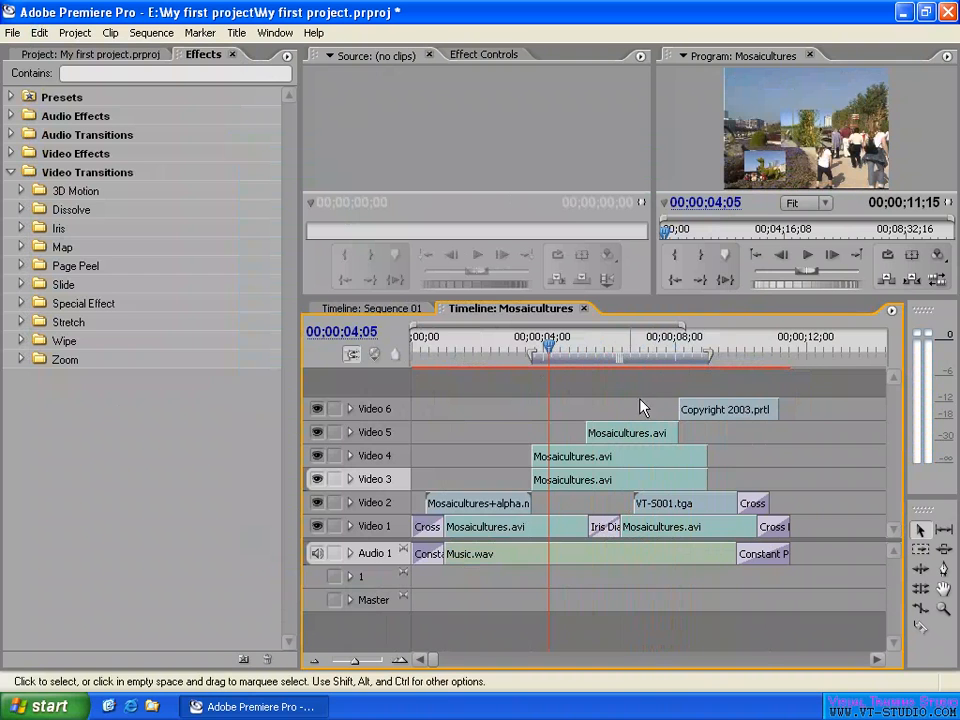
pyautogui.click(587, 349)
pyautogui.moveTo(587, 344); pyautogui.dragTo(584, 346)
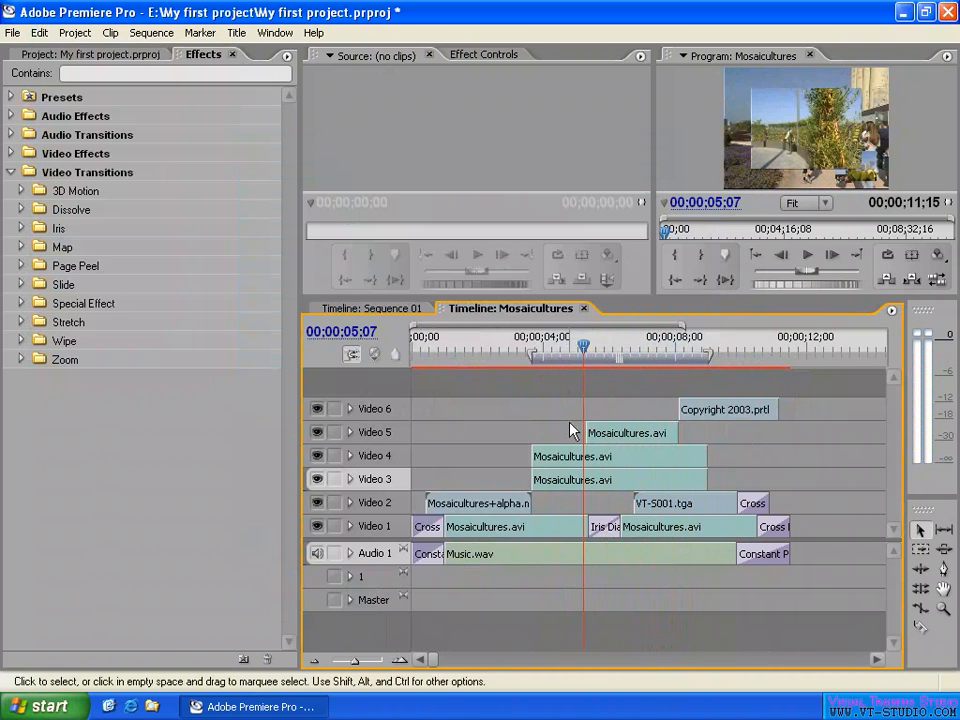
# - Shorten the work area to end near the Iris transition on Video 1 and reset it to cover the whole sequence
pyautogui.moveTo(700, 362); pyautogui.dragTo(623, 366)
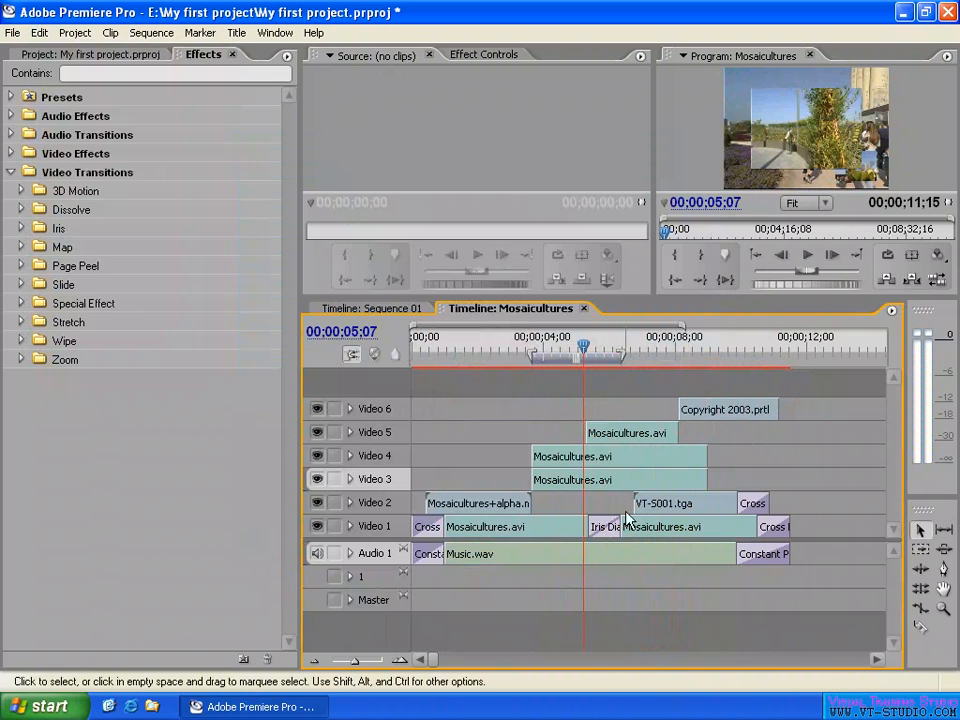
pyautogui.click(564, 347)
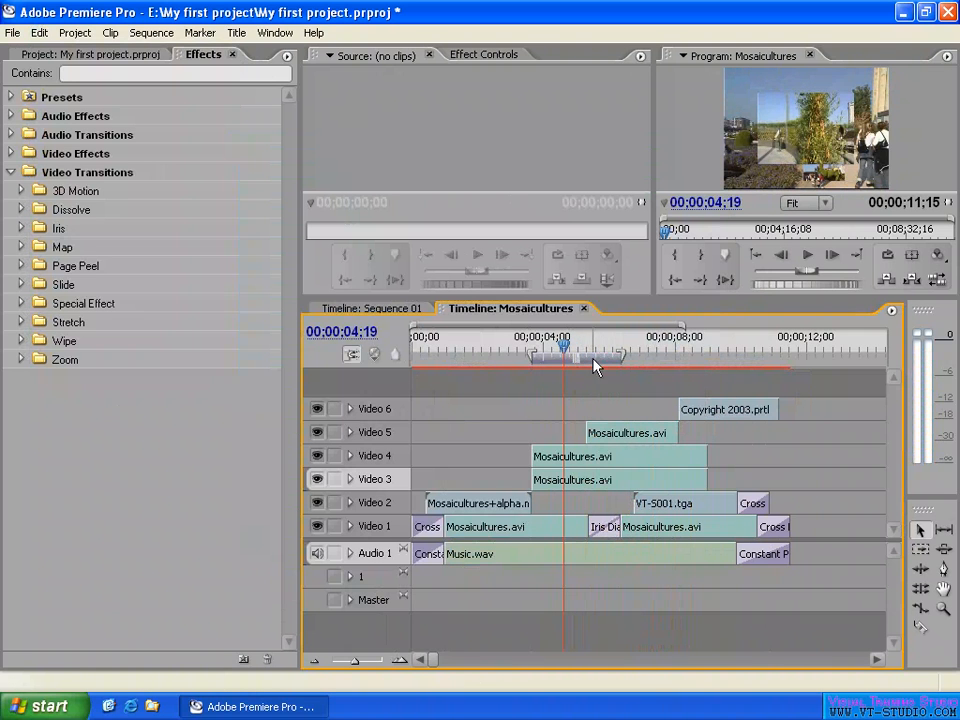
pyautogui.doubleClick(588, 360)
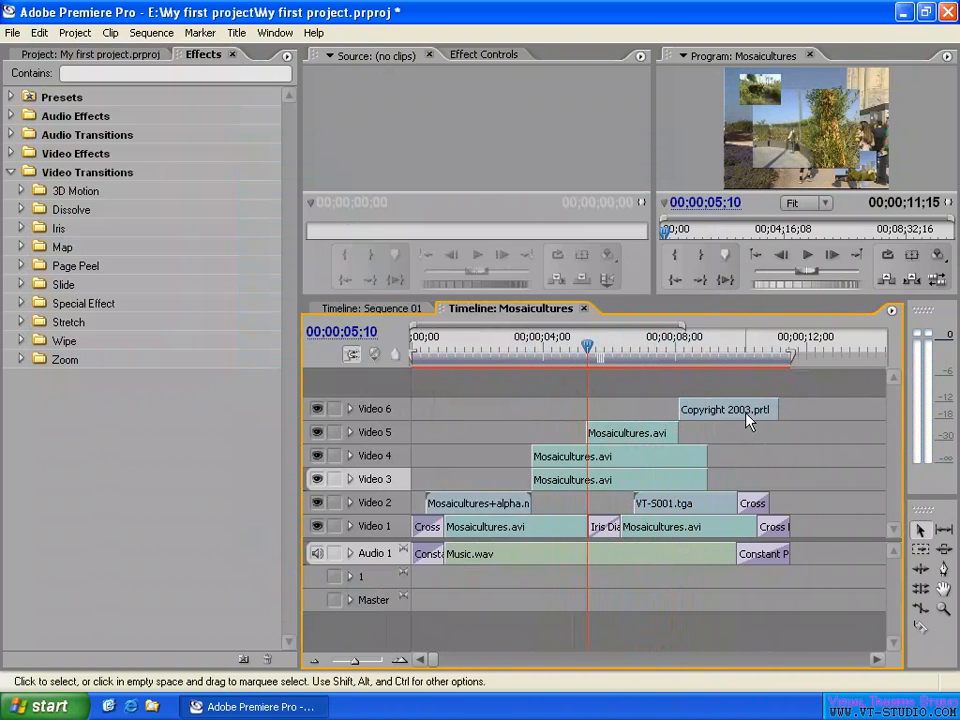
# - Start rendering the full work area, move the progress window clear of the timeline and cancel the rendering
pyautogui.click(148, 34)
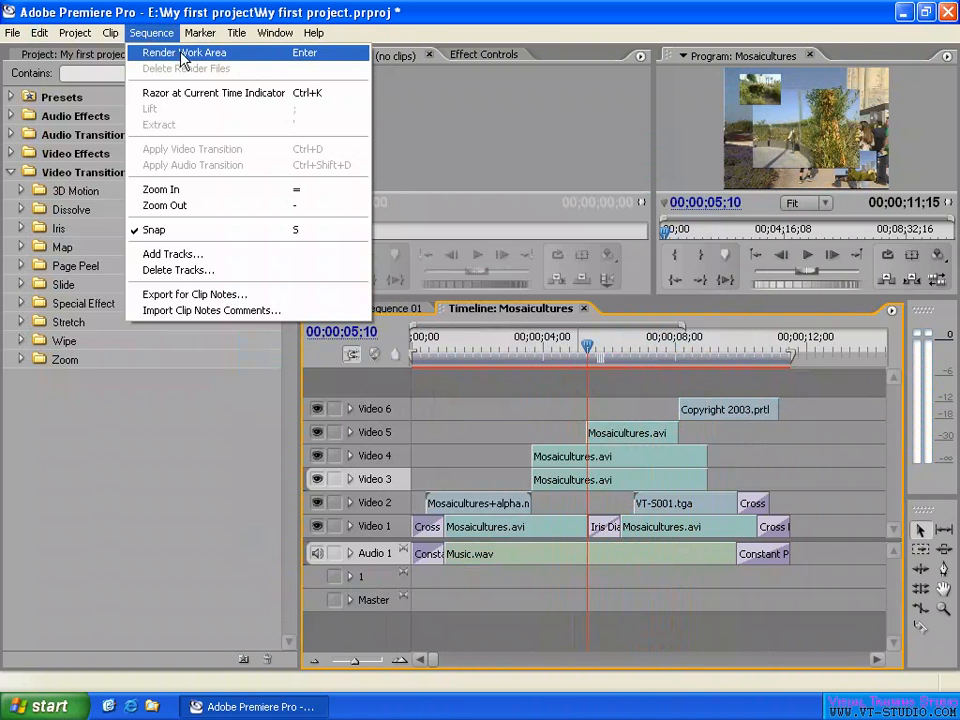
pyautogui.click(181, 54)
pyautogui.moveTo(493, 270); pyautogui.dragTo(620, 131)
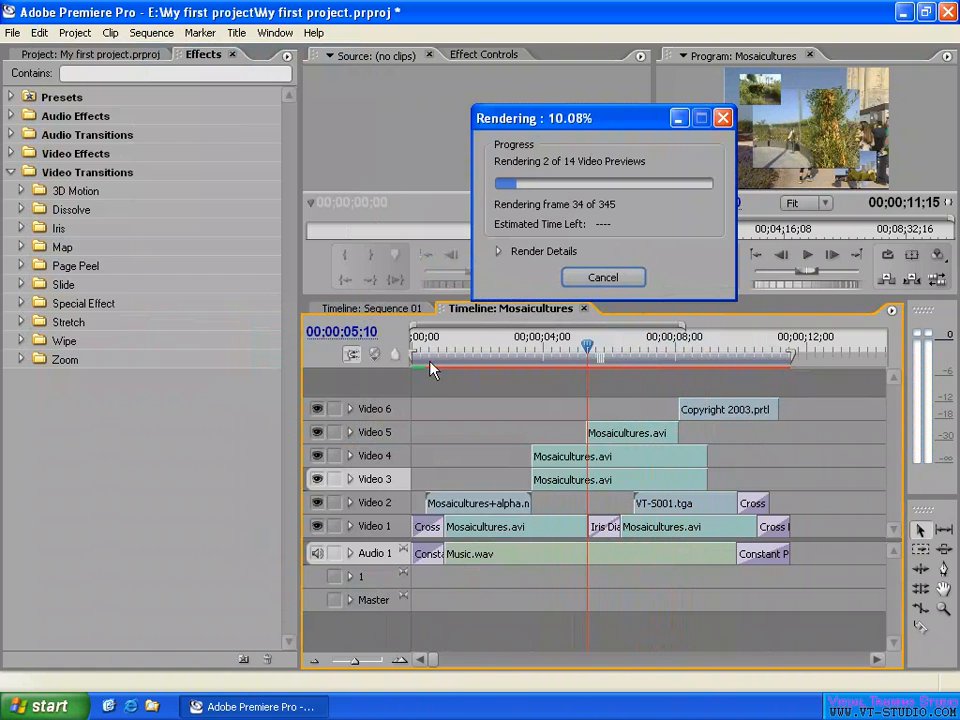
pyautogui.click(605, 279)
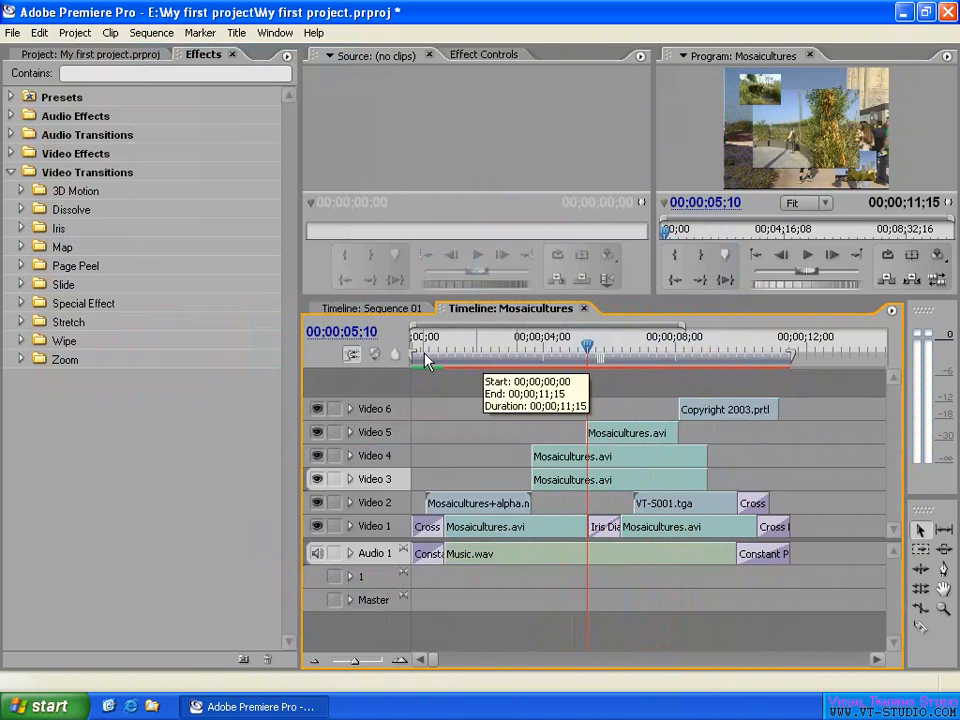
# - Set the work area to run from 00;00;03;20 to 00;00;08;04 and scrub the playhead to 00;00;04;24
pyautogui.moveTo(413, 352); pyautogui.dragTo(530, 357)
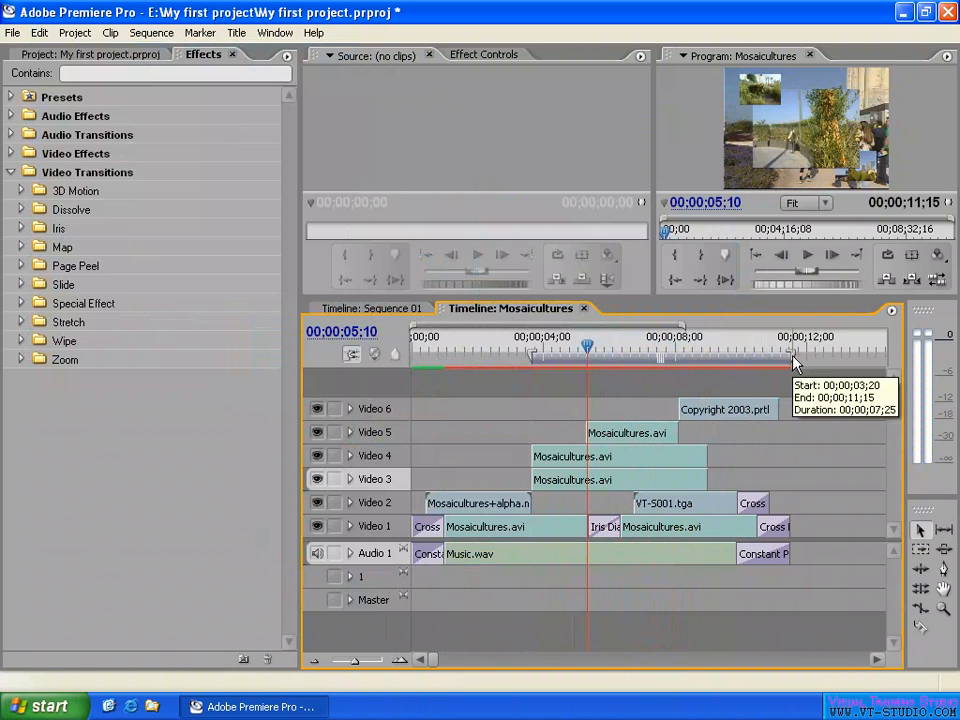
pyautogui.moveTo(793, 360); pyautogui.dragTo(681, 358)
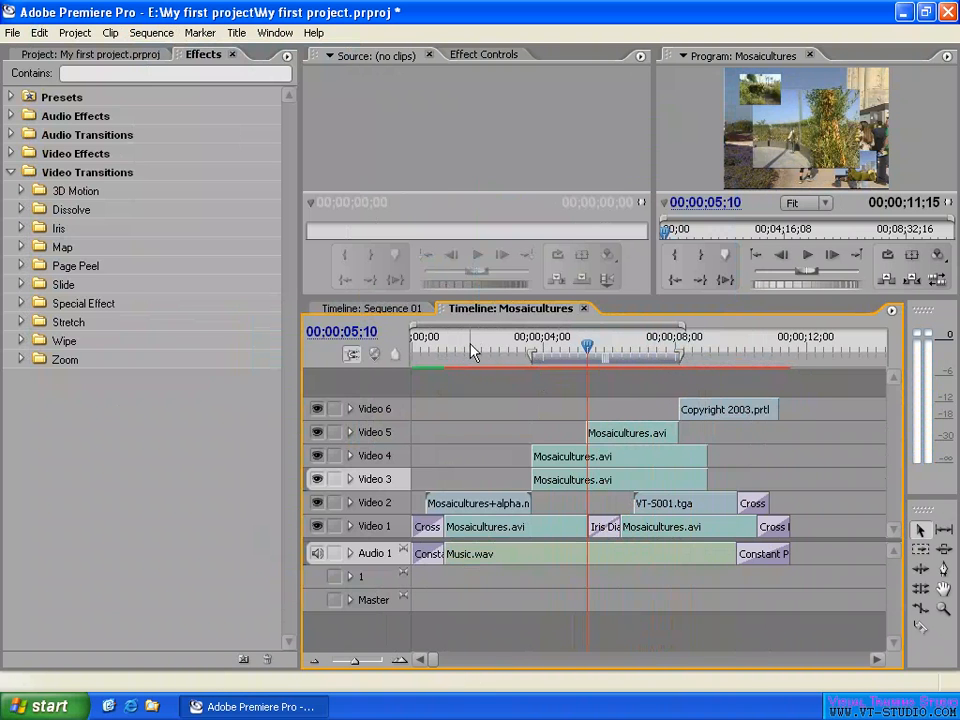
pyautogui.click(739, 345)
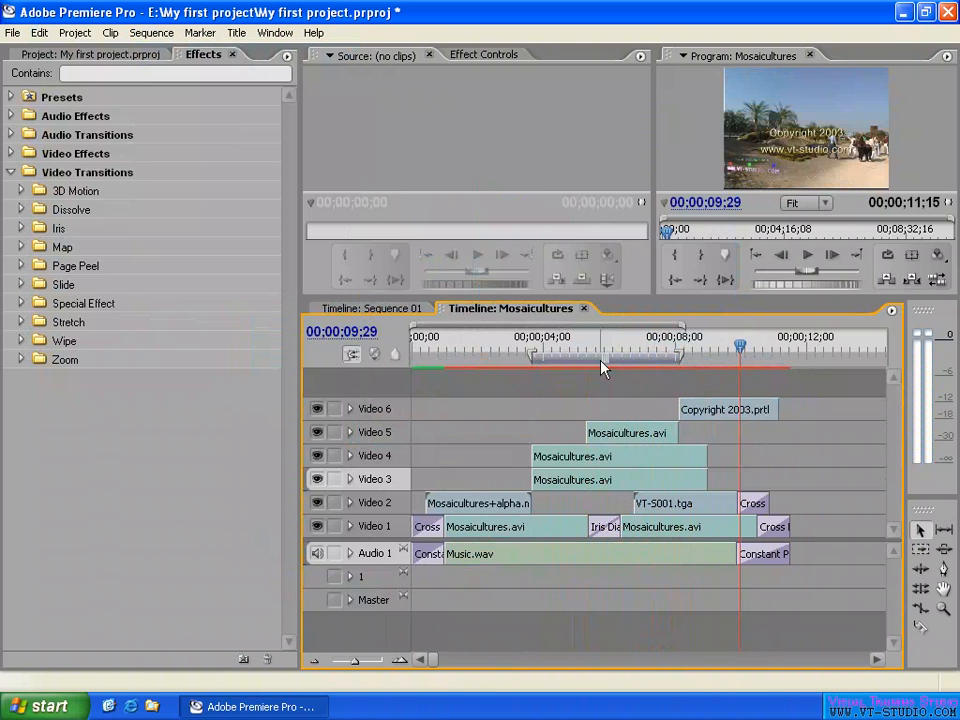
pyautogui.moveTo(558, 347); pyautogui.dragTo(612, 355)
pyautogui.click(569, 347)
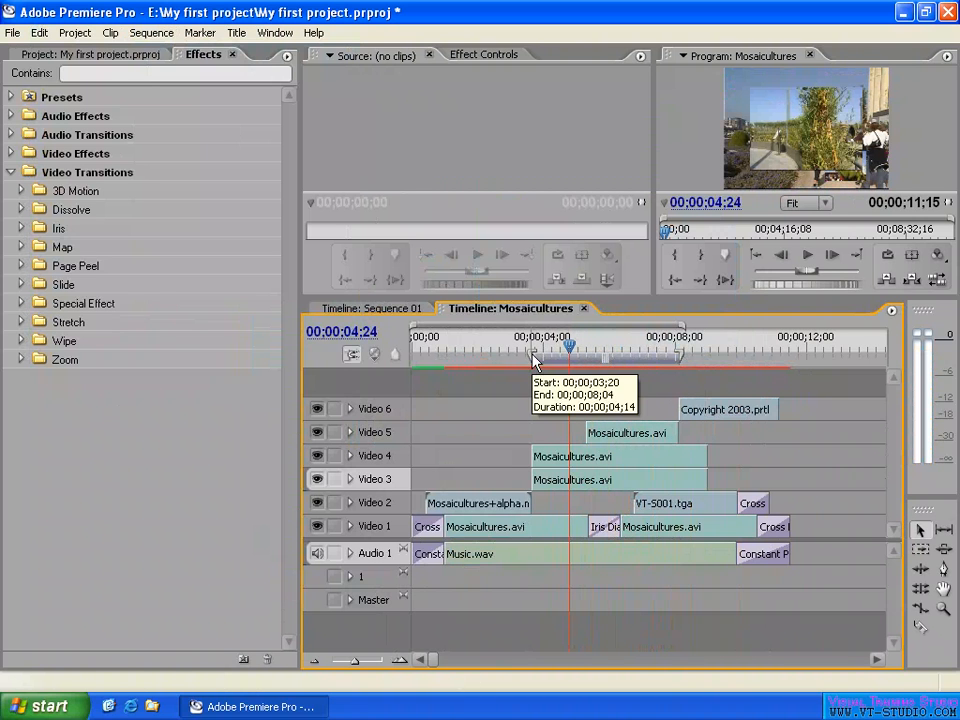
pyautogui.moveTo(533, 354); pyautogui.dragTo(540, 354)
pyautogui.moveTo(680, 356); pyautogui.dragTo(682, 354)
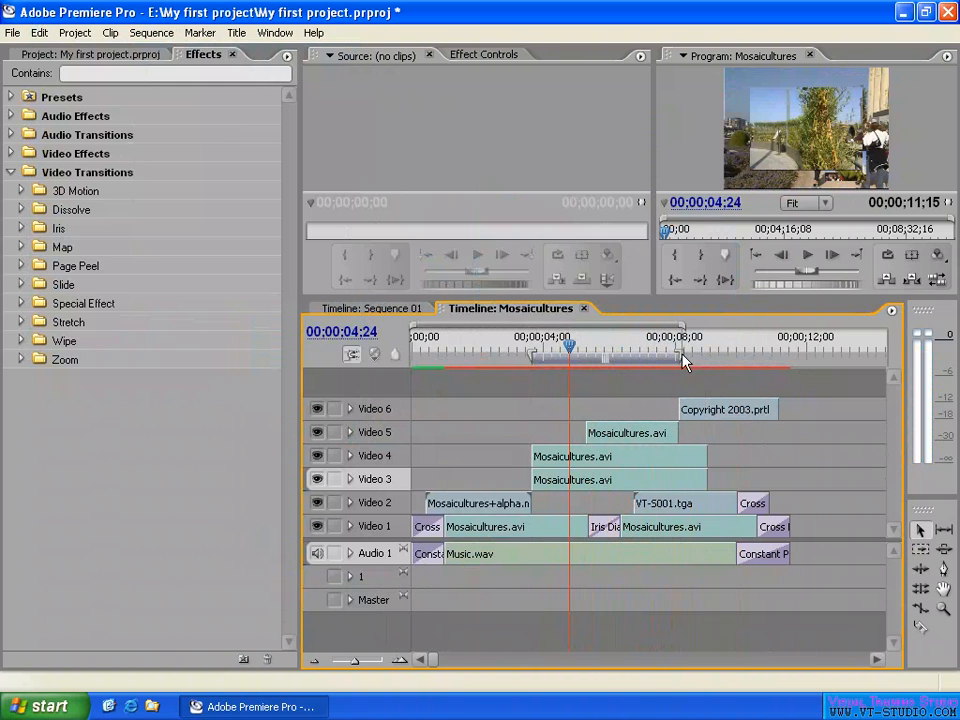
# - Render the work area, stop the preview playback and move the playhead to 00;00;05;11
pyautogui.click(148, 34)
pyautogui.click(192, 53)
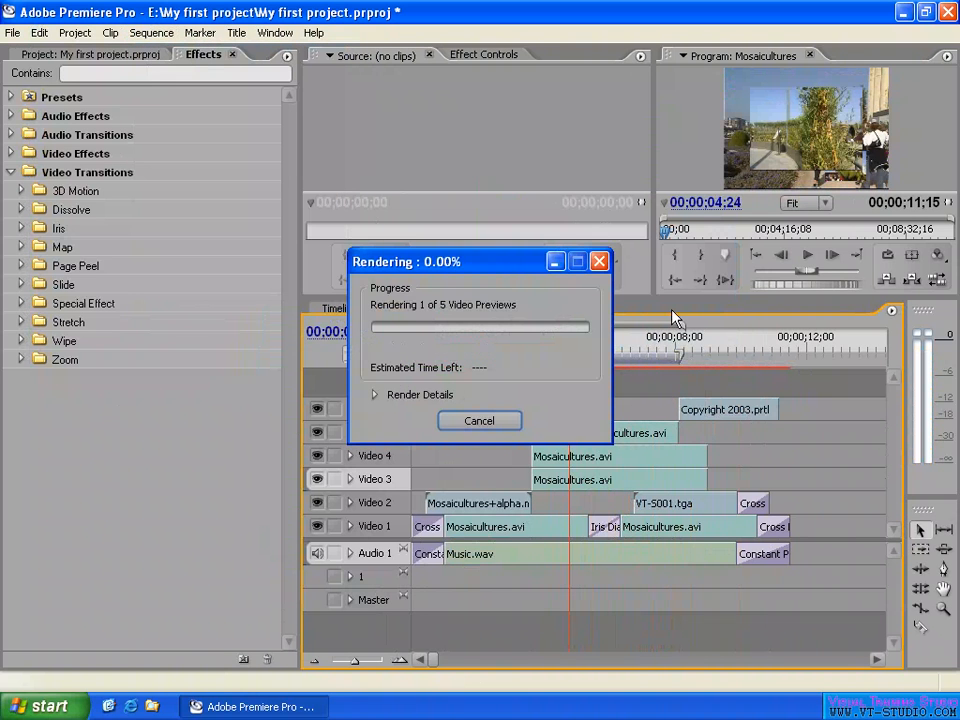
pyautogui.moveTo(495, 266); pyautogui.dragTo(420, 134)
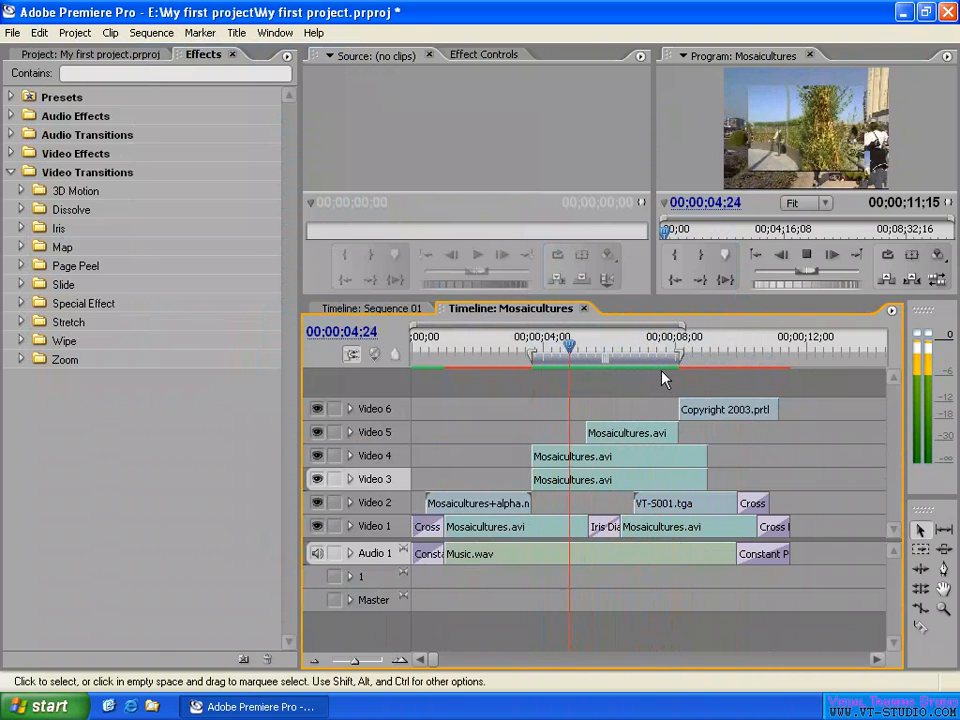
pyautogui.press('space')
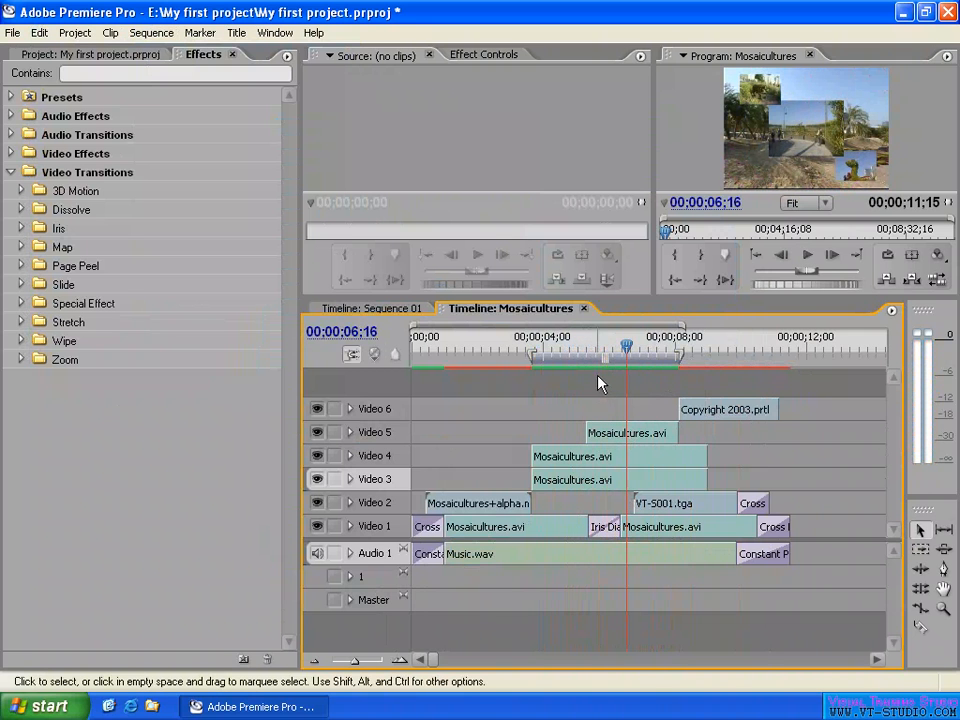
pyautogui.click(589, 346)
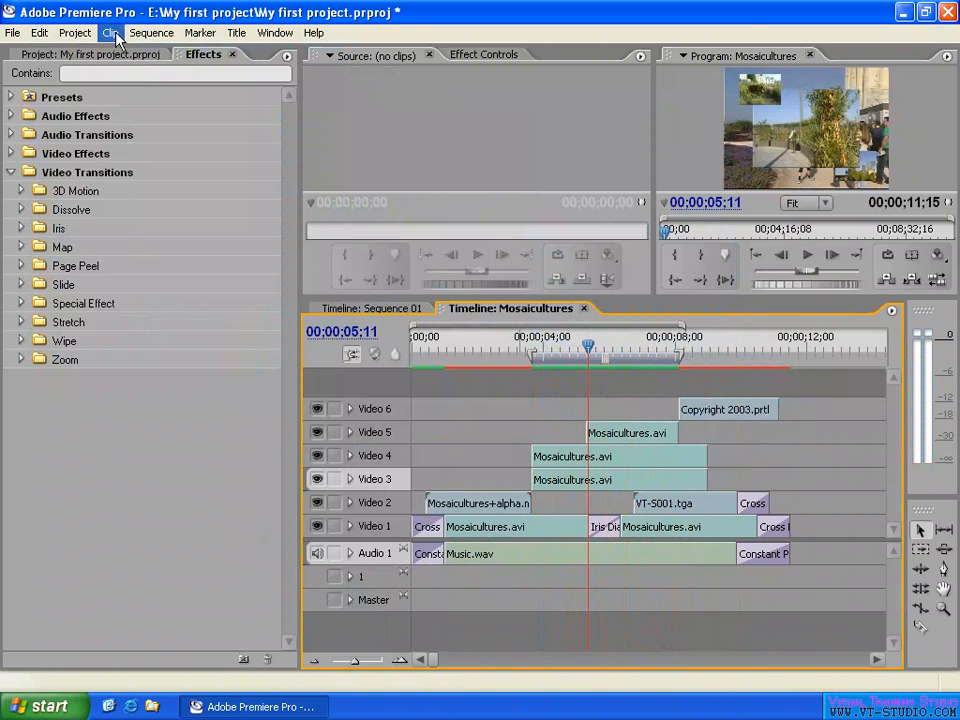
# - Disable Play work area after rendering previews in the general preferences and move the playhead to 00;00;05;26
pyautogui.click(40, 33)
pyautogui.moveTo(110, 390)
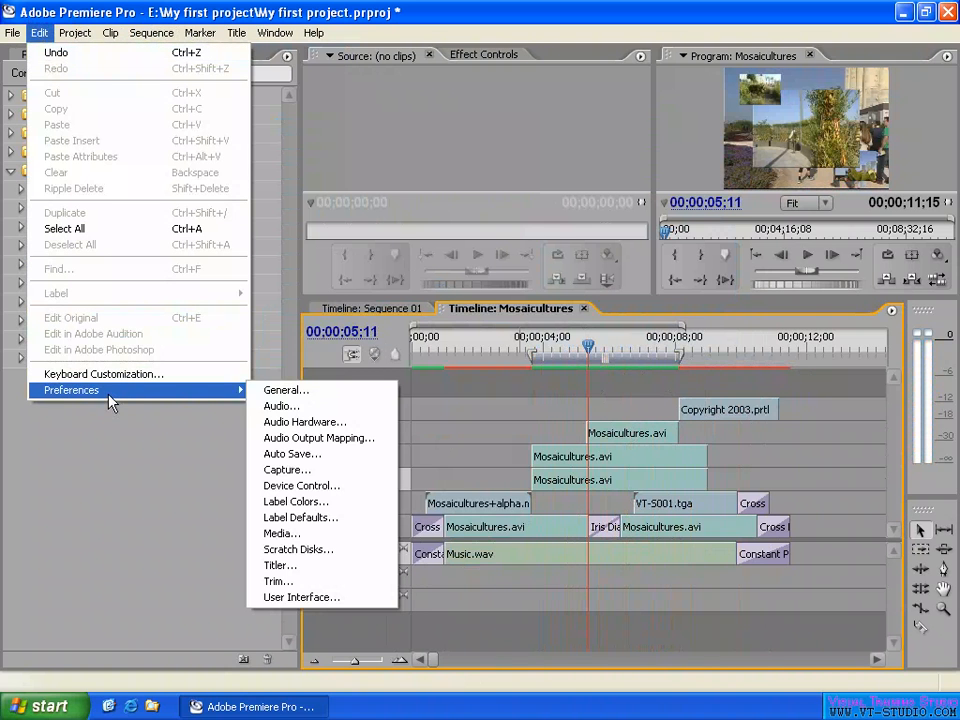
pyautogui.click(332, 390)
pyautogui.click(388, 336)
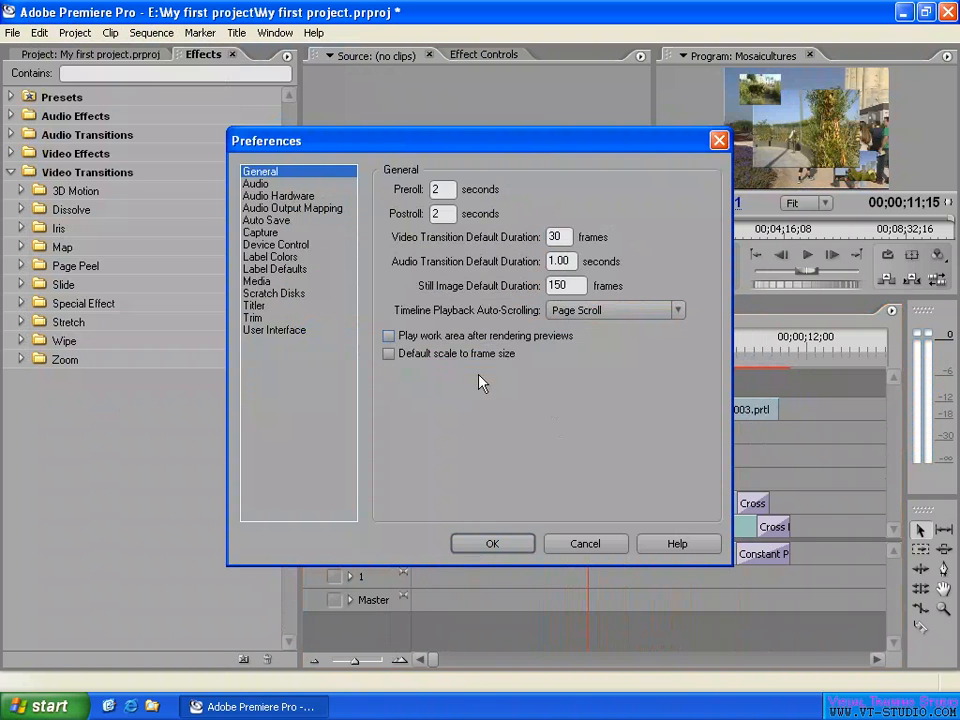
pyautogui.click(505, 550)
pyautogui.click(571, 341)
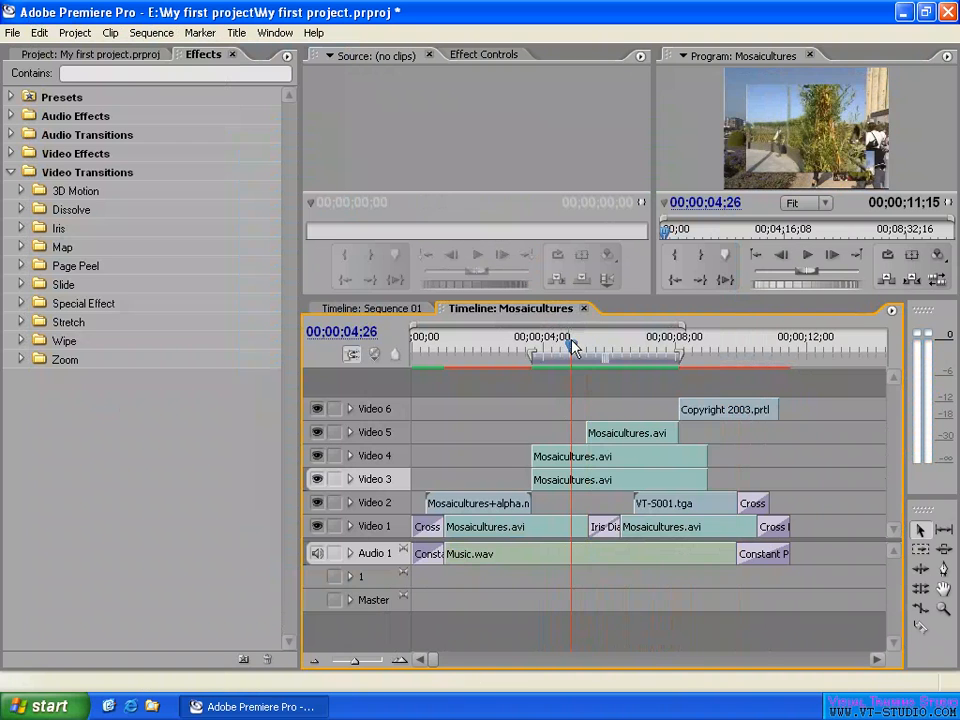
pyautogui.click(604, 343)
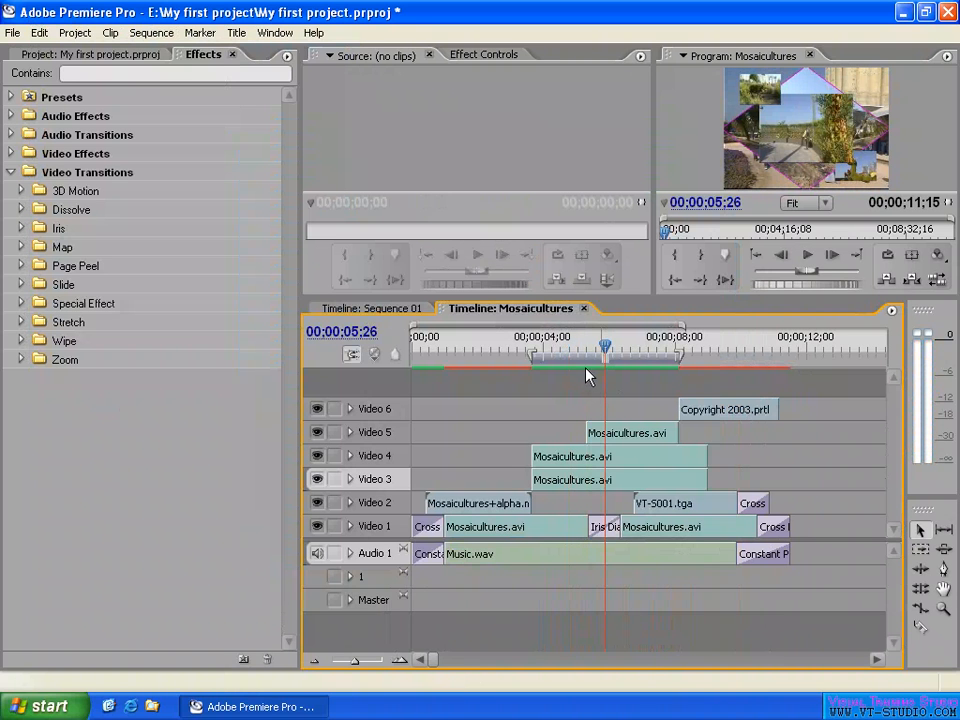
# - Enable Play work area after rendering previews in the general preferences and move the playhead to 00;00;05;08
pyautogui.click(40, 32)
pyautogui.moveTo(140, 395)
pyautogui.click(318, 393)
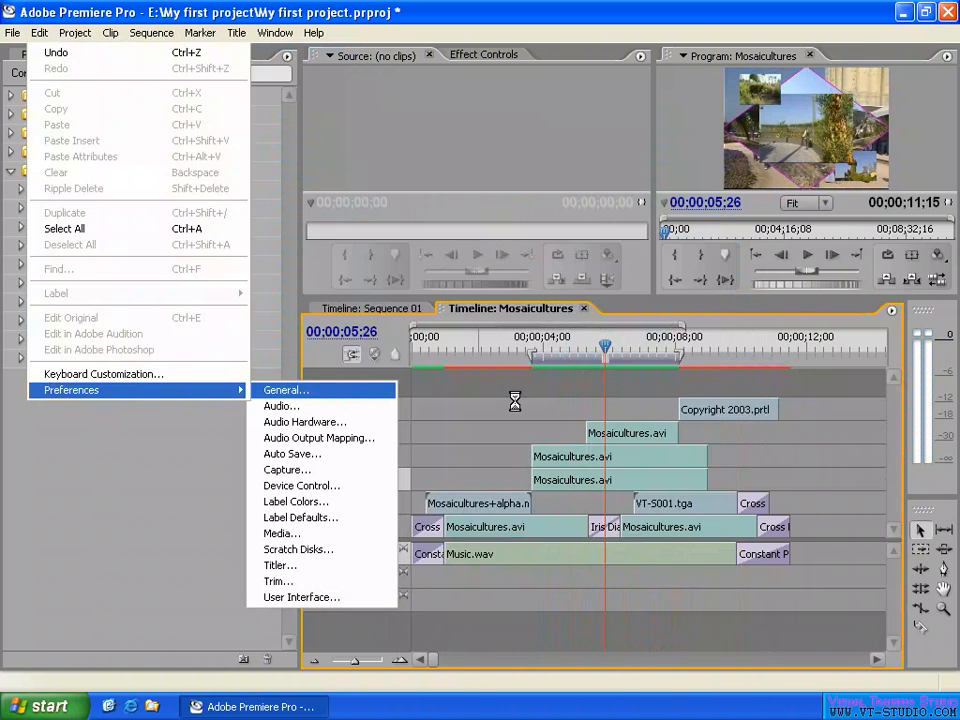
pyautogui.click(388, 335)
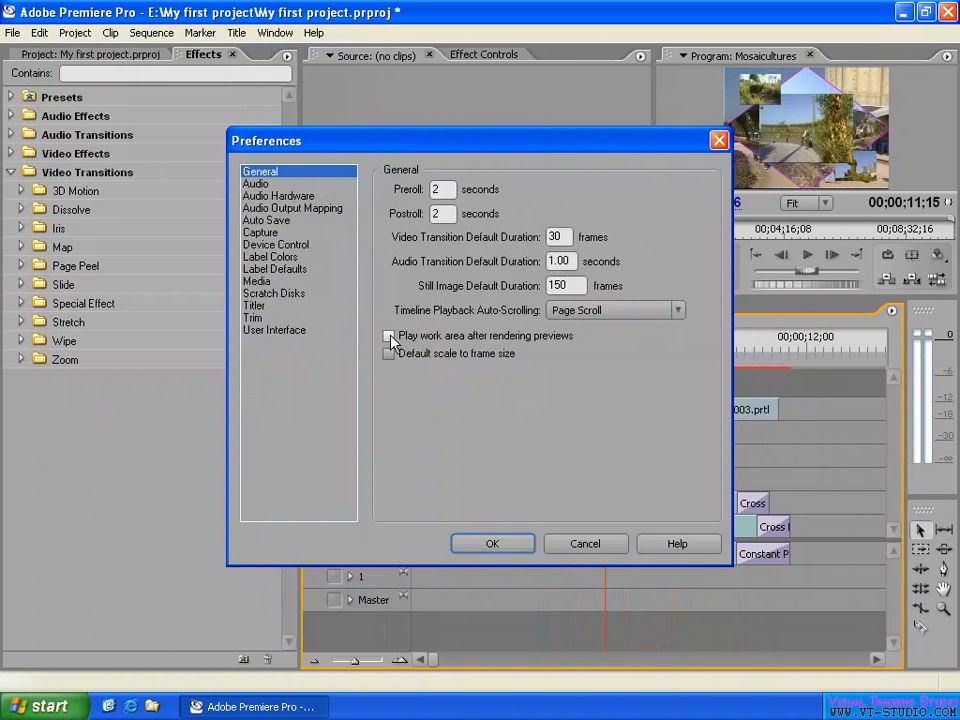
pyautogui.click(492, 543)
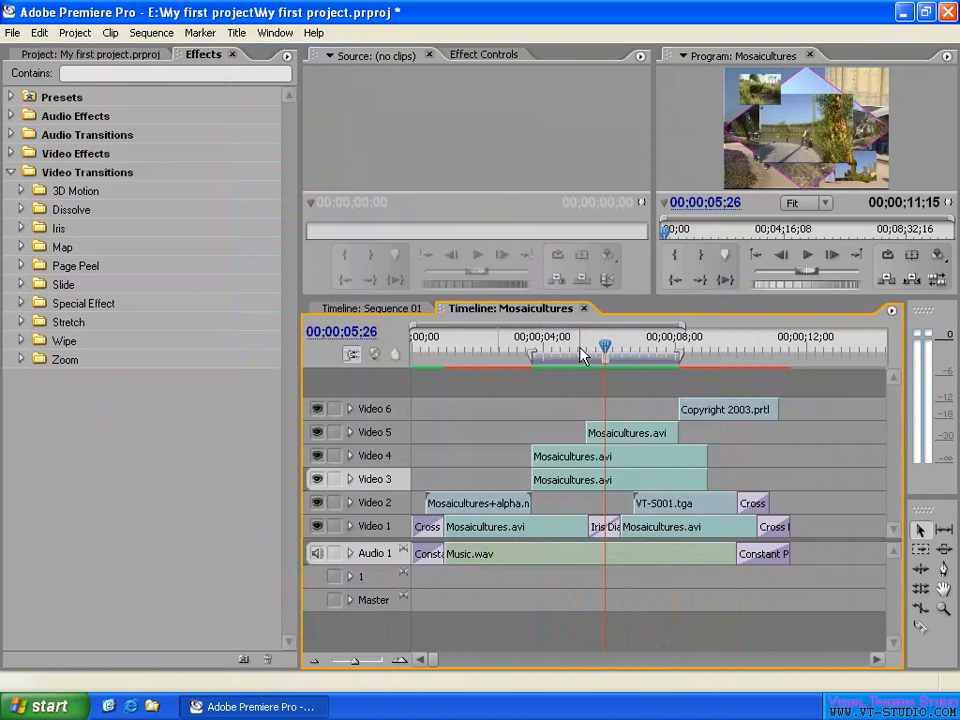
pyautogui.click(581, 346)
pyautogui.moveTo(581, 350); pyautogui.dragTo(585, 348)
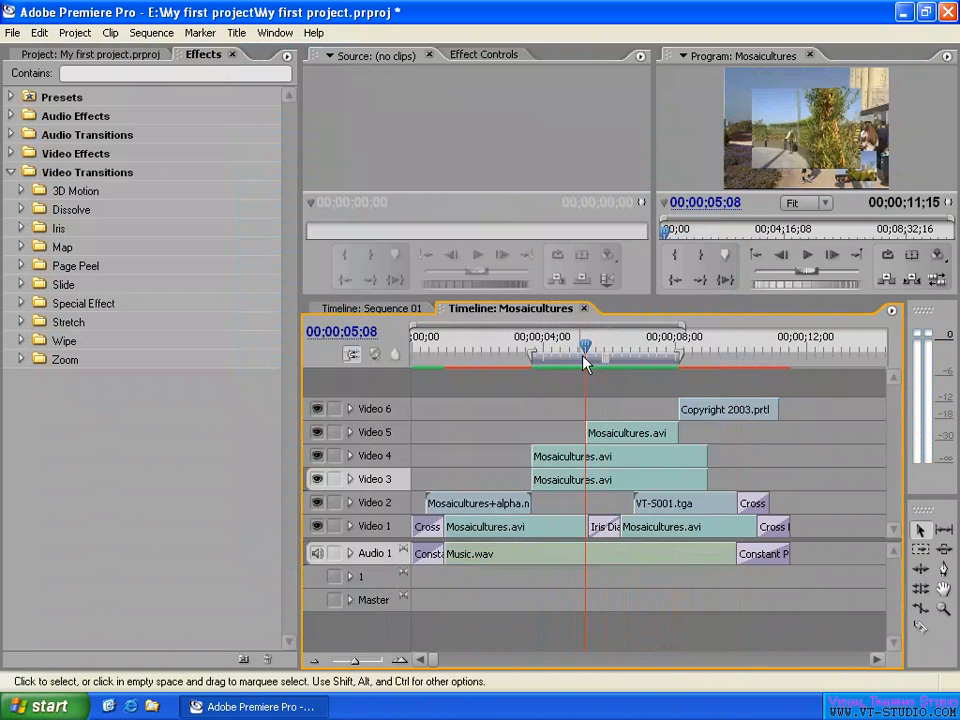
# - Select Work Area Bar as the range in the movie export settings, and cancel the settings and the export
pyautogui.click(12, 32)
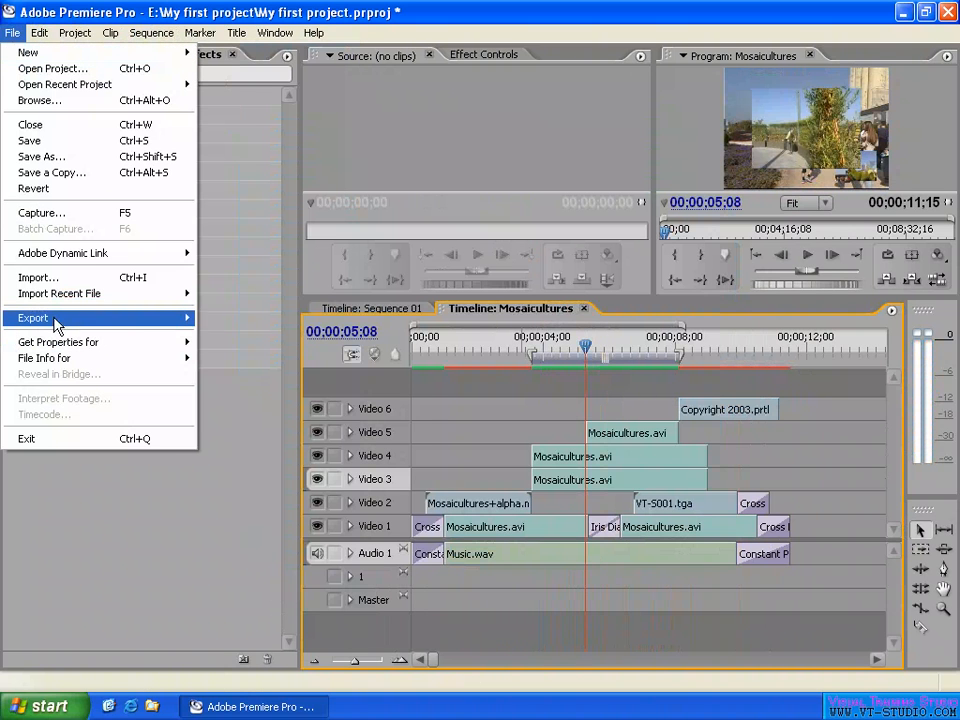
pyautogui.moveTo(58, 326)
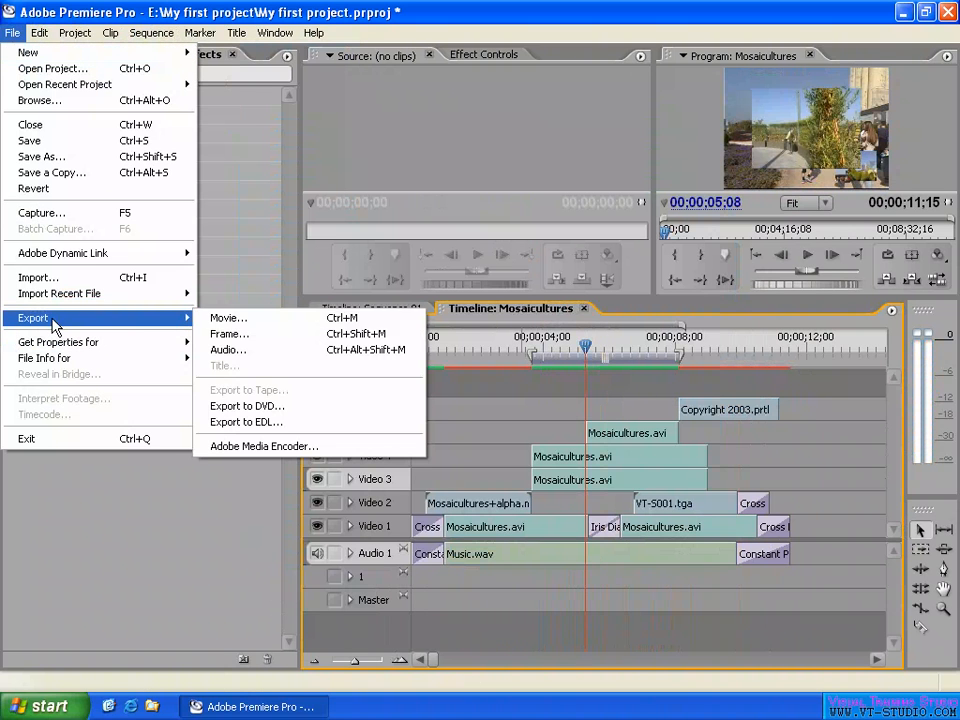
pyautogui.click(261, 318)
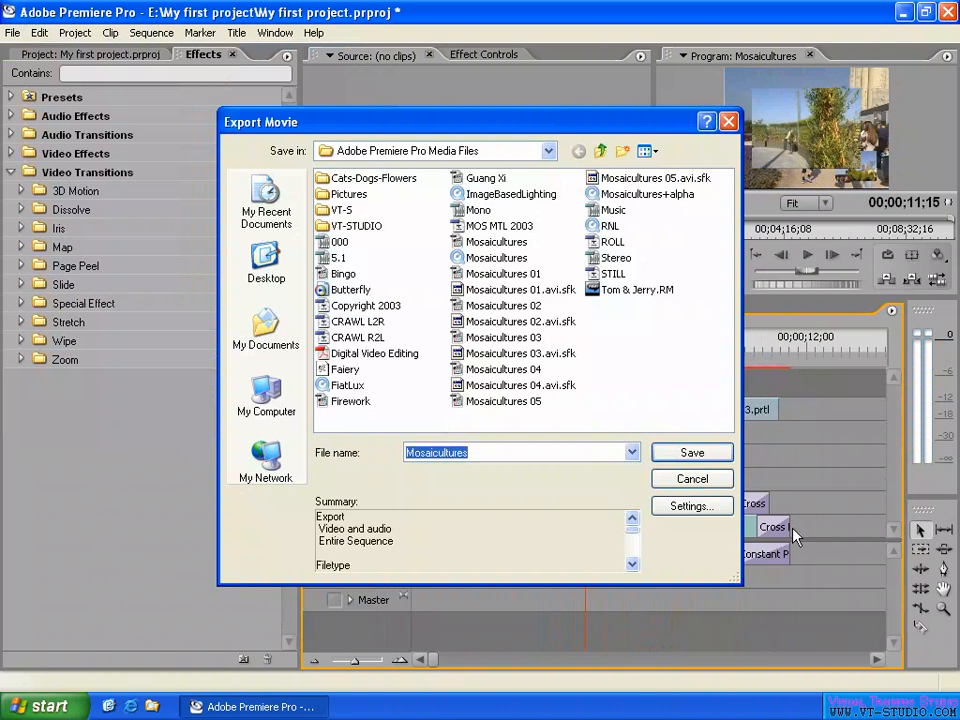
pyautogui.click(693, 507)
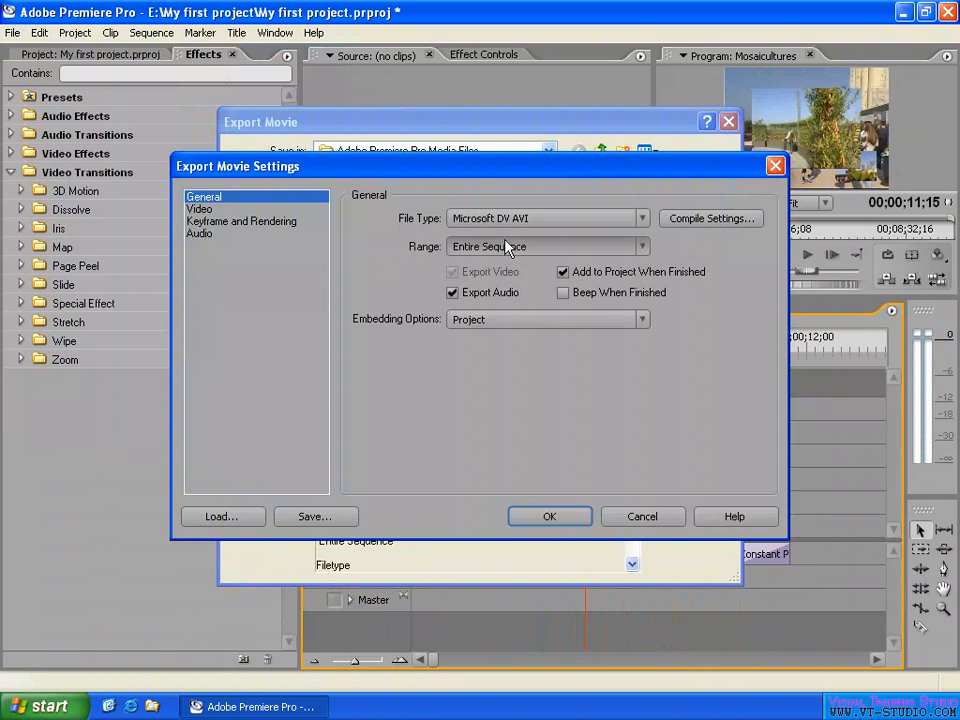
pyautogui.click(508, 252)
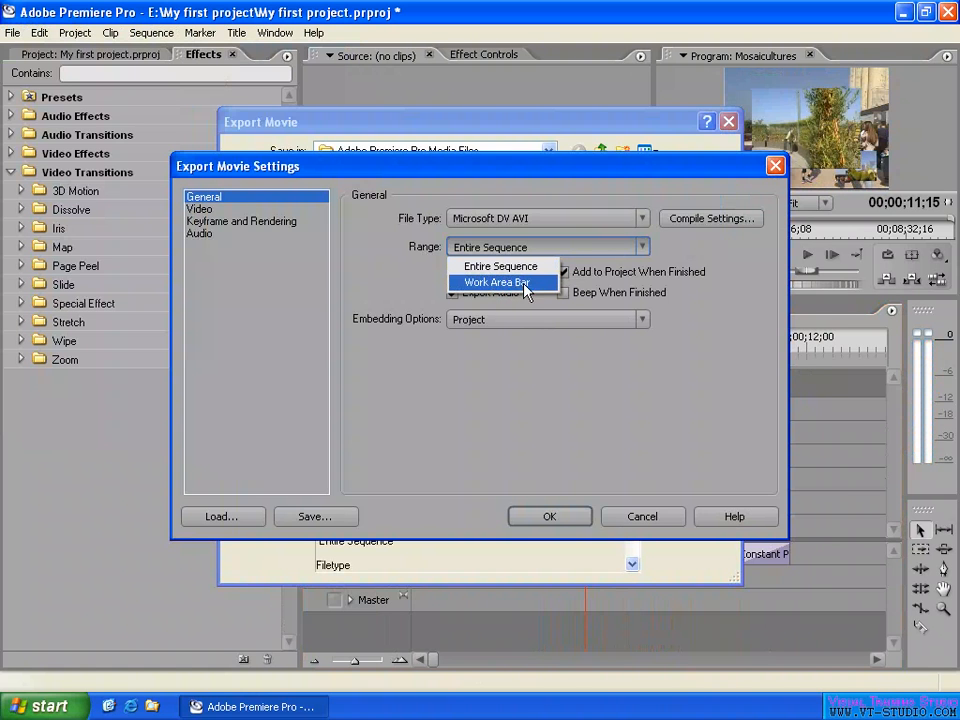
pyautogui.click(512, 283)
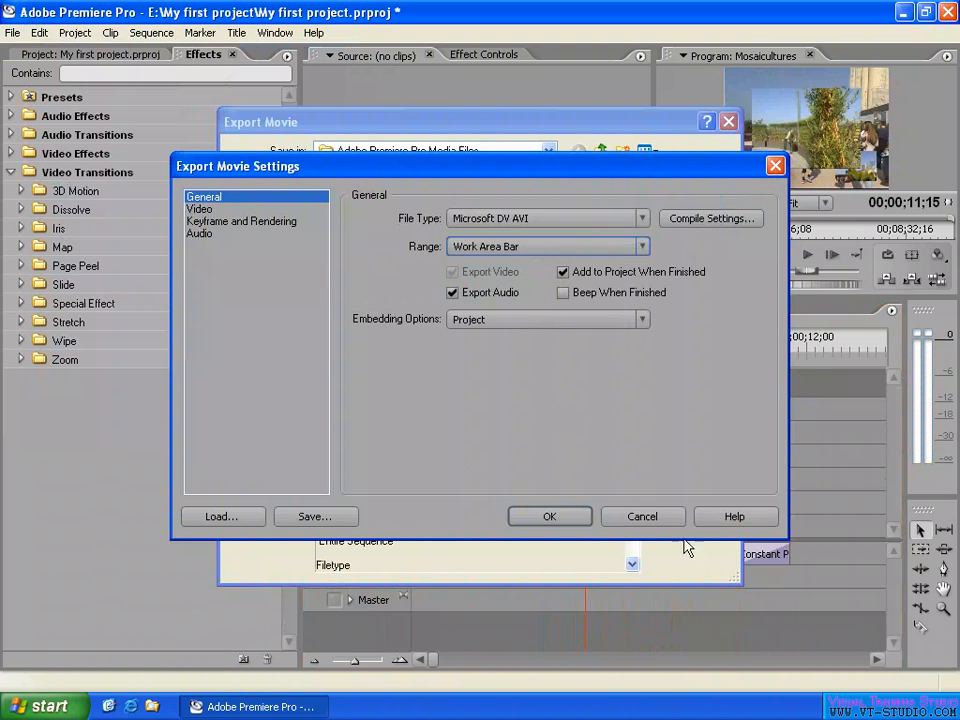
pyautogui.click(646, 515)
pyautogui.click(687, 483)
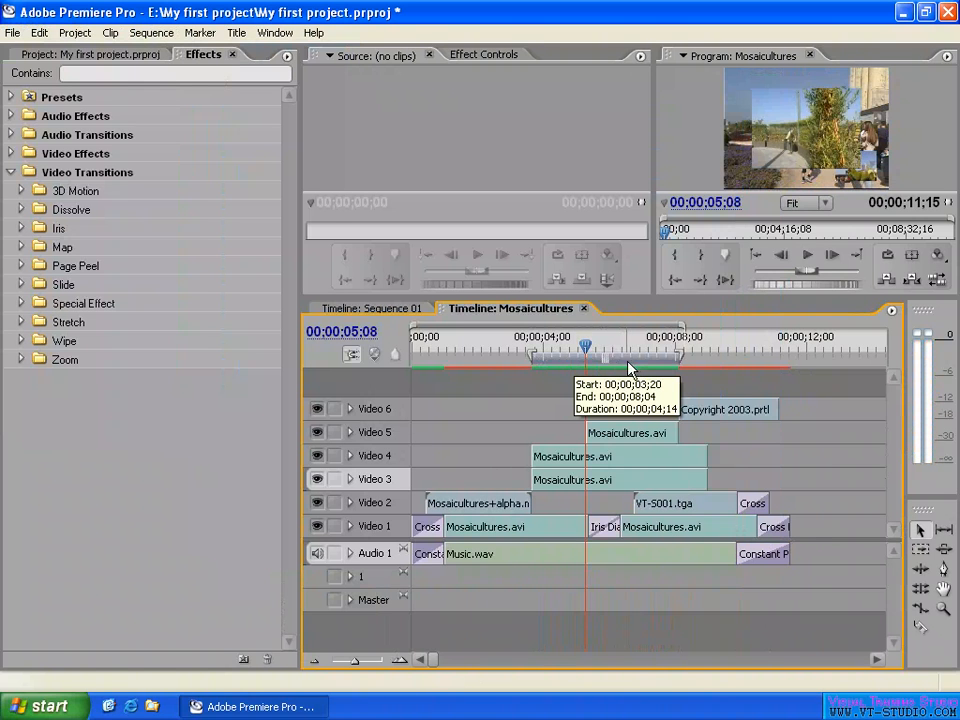
# - Move the work area's start to the end of the first transition, and refit the work area to the whole Mosaicultures sequence
pyautogui.moveTo(533, 358); pyautogui.dragTo(445, 362)
pyautogui.moveTo(683, 362)
pyautogui.mouseDown()
pyautogui.moveTo(789, 364)
pyautogui.moveTo(680, 364)
pyautogui.mouseUp()
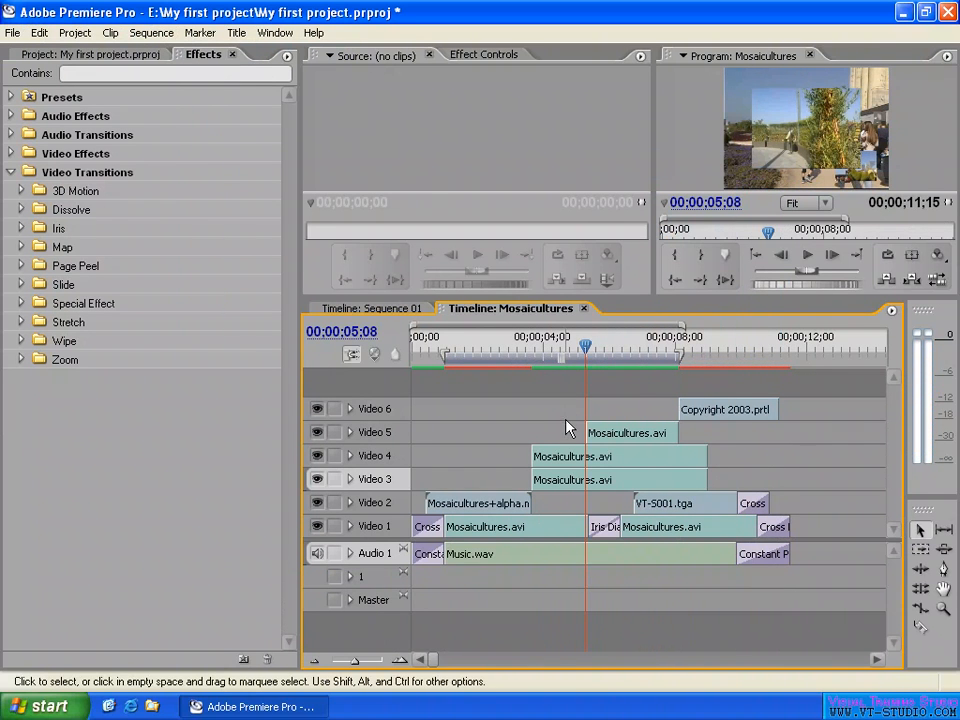
pyautogui.doubleClick(542, 366)
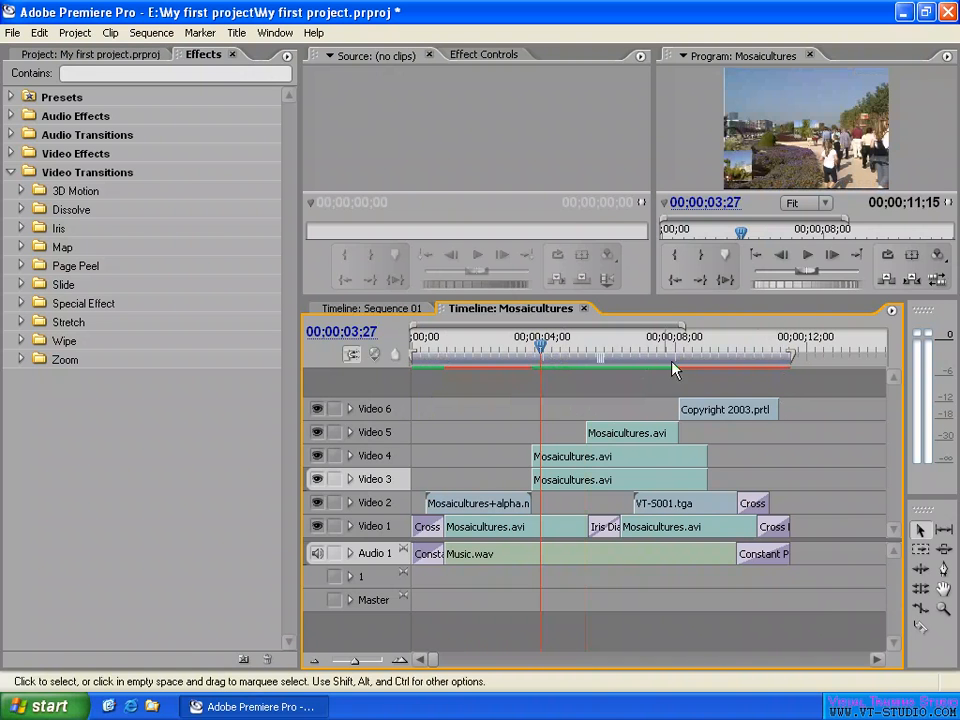
# - Fit the work area to a magnified timeline range from 00;00;04;08 to 00;00;07;26, leaving the playhead at 00;00;06;19
pyautogui.click(611, 349)
pyautogui.press('=')
pyautogui.press('=')
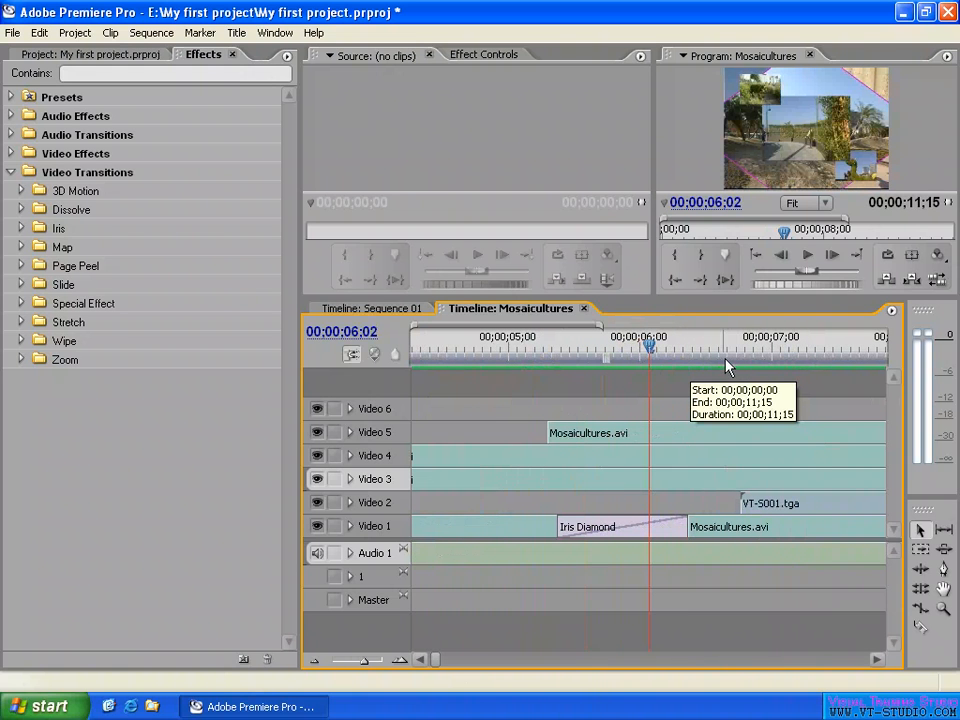
pyautogui.click(725, 361)
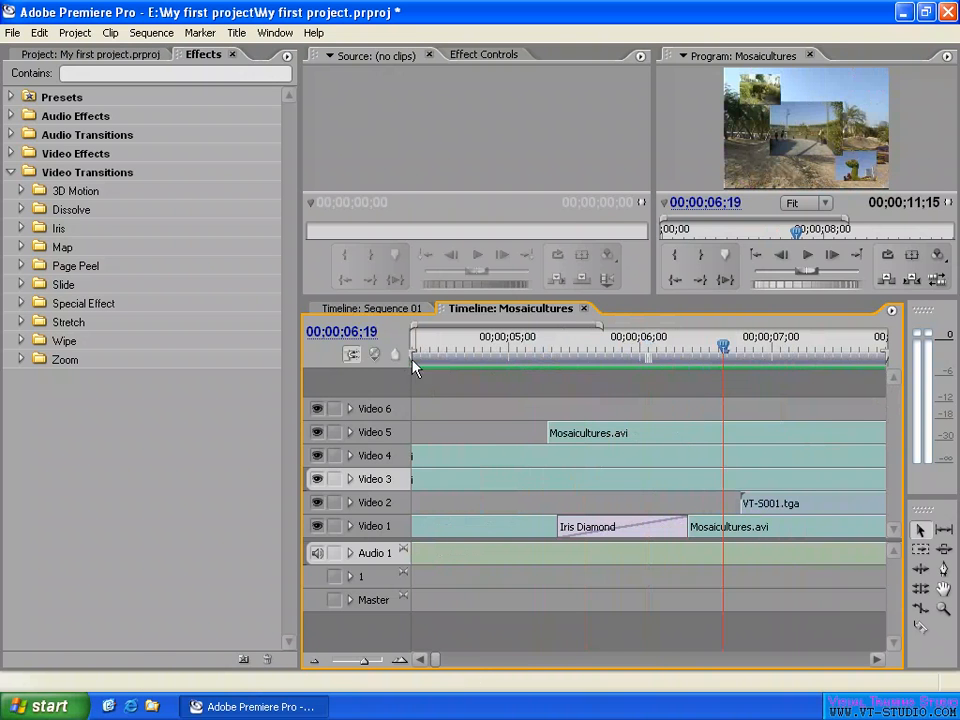
# - Fit the work area to a wider visible timeline range, and refit it to the whole sequence with the playhead at 00;00;05;29
pyautogui.moveTo(601, 327); pyautogui.dragTo(641, 331)
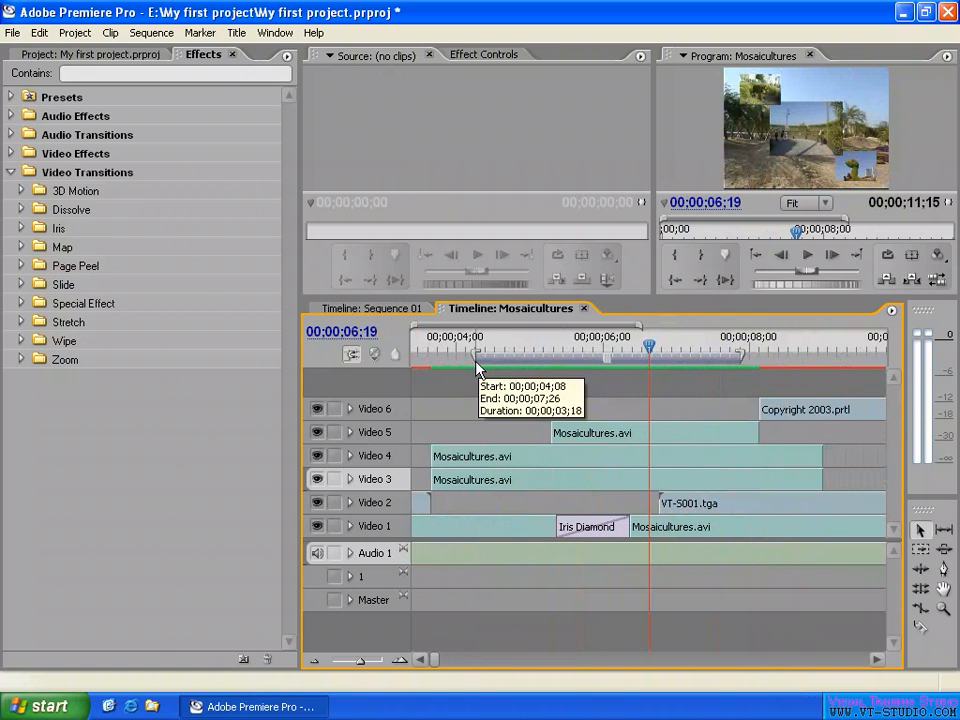
pyautogui.click(710, 365)
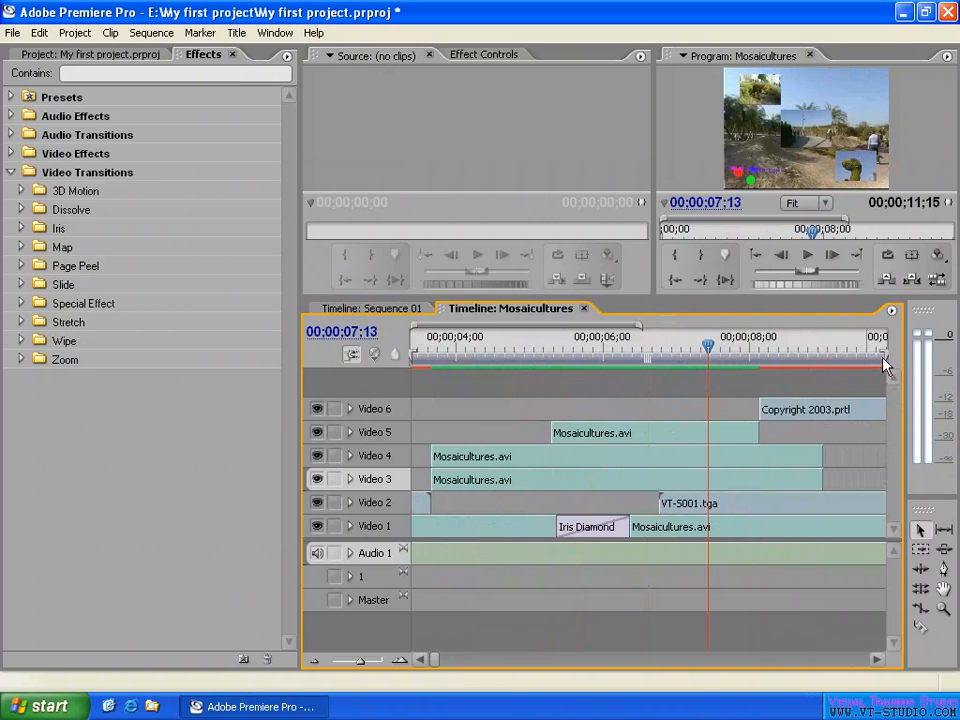
pyautogui.moveTo(639, 328); pyautogui.dragTo(746, 331)
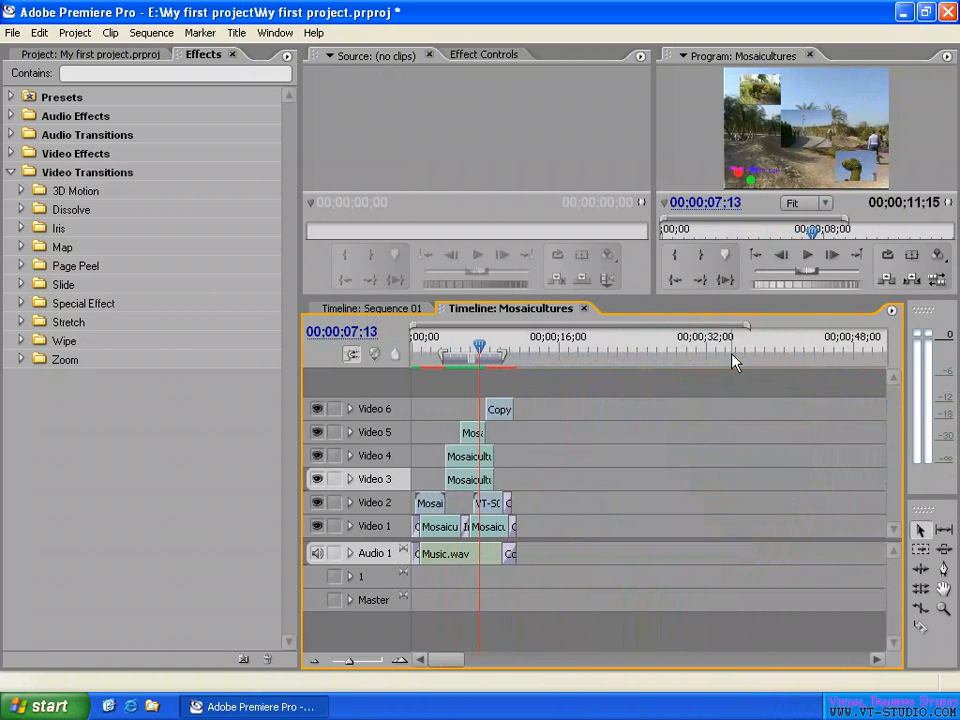
pyautogui.press('\\')
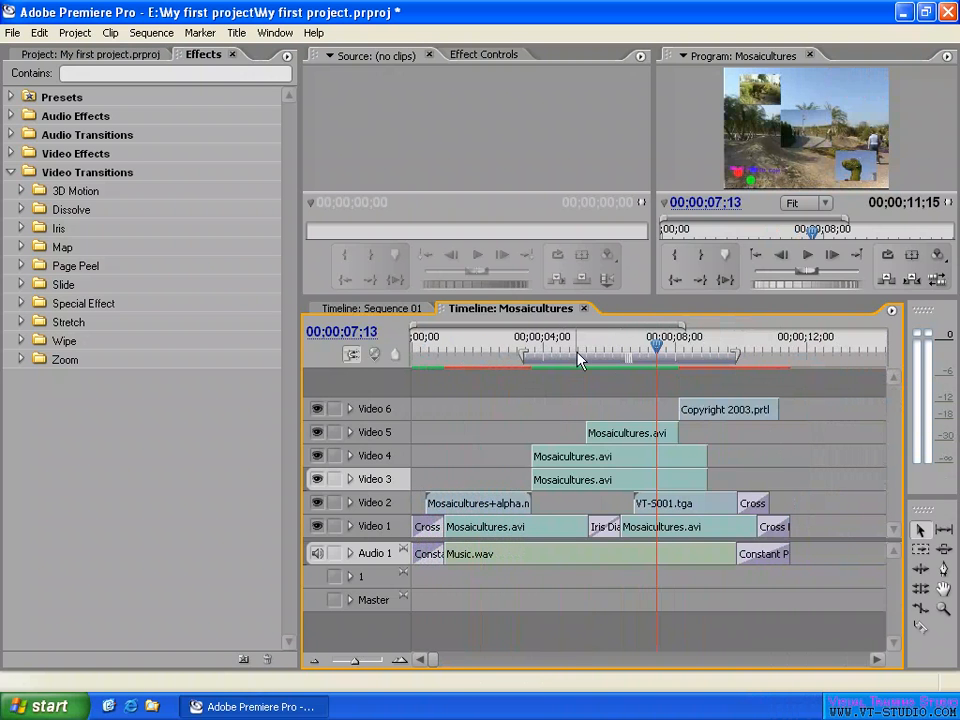
pyautogui.doubleClick(609, 357)
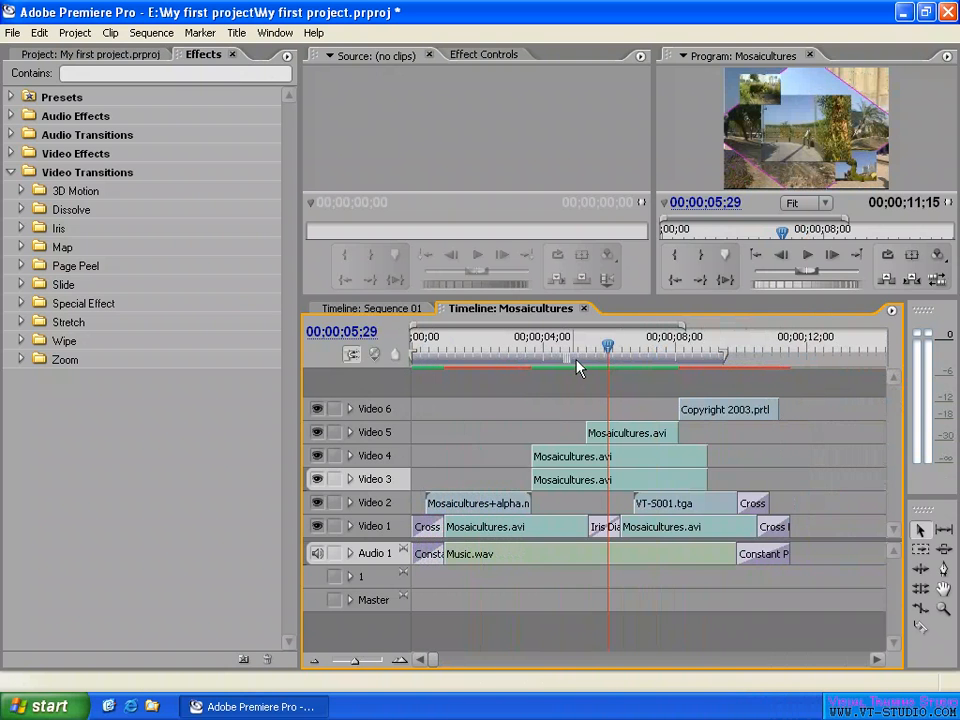
# - Slide and resize the work area, and refit it to the whole sequence with the playhead at 00;00;05;20
pyautogui.moveTo(574, 365); pyautogui.dragTo(693, 370)
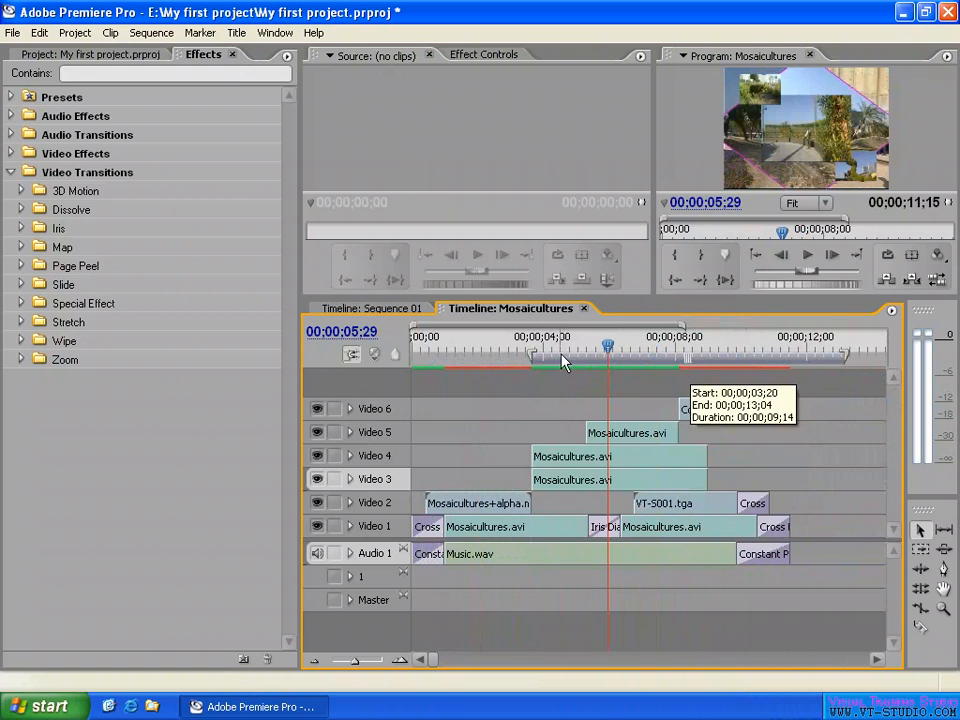
pyautogui.moveTo(531, 360); pyautogui.dragTo(612, 362)
pyautogui.moveTo(848, 358); pyautogui.dragTo(783, 359)
pyautogui.moveTo(690, 362); pyautogui.dragTo(621, 366)
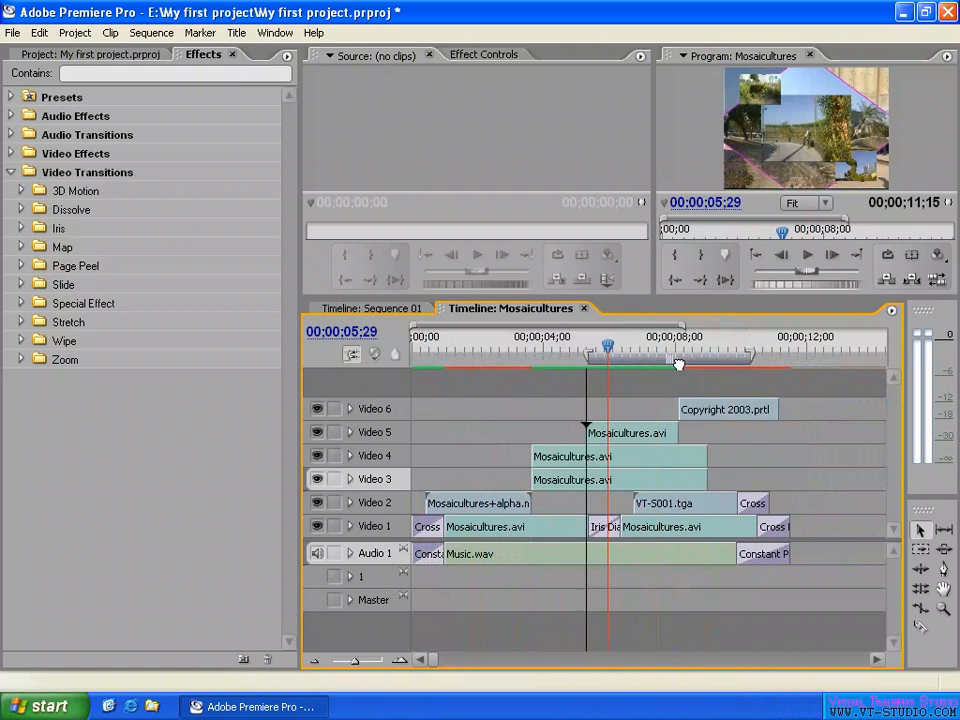
pyautogui.doubleClick(645, 367)
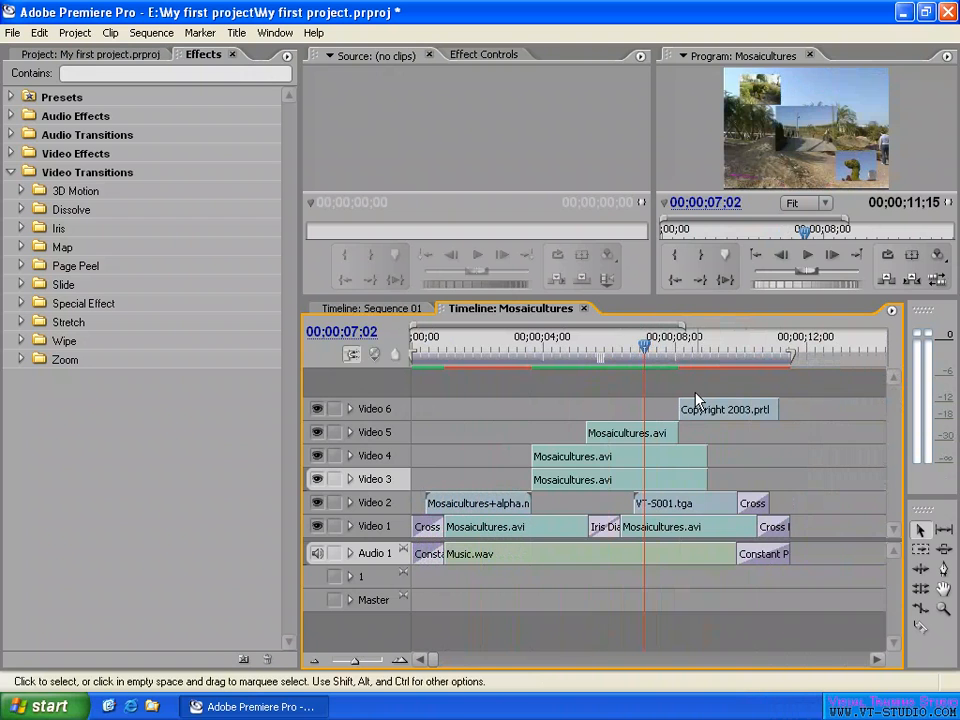
pyautogui.click(600, 350)
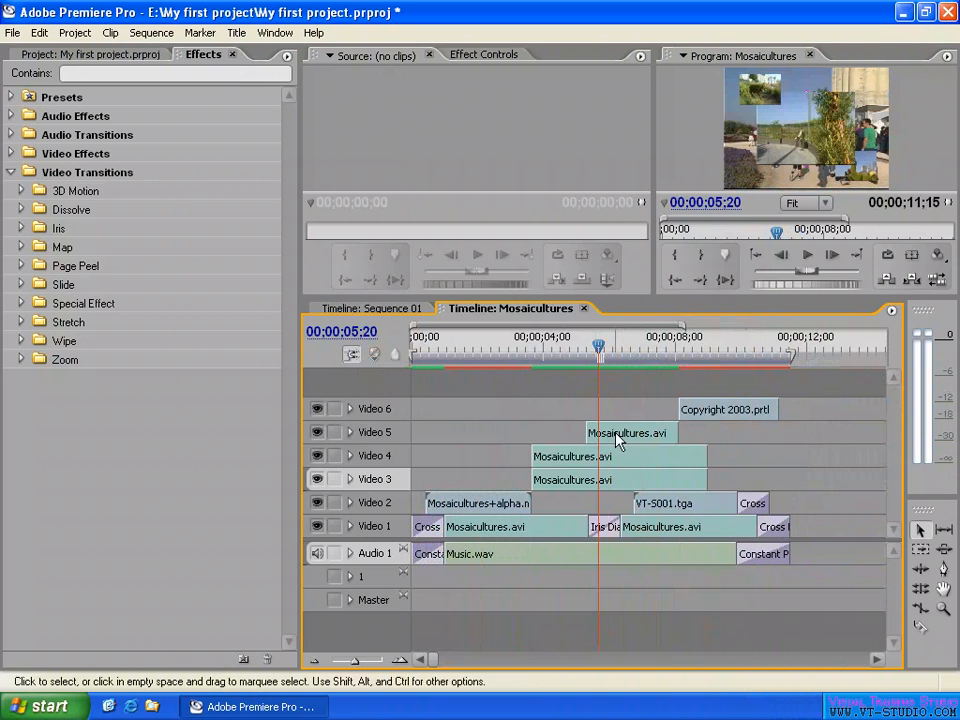
# - Stretch the Video 5 clip to match the clips below, and trim its end close to the start of Copyright 2003.prtl with snapping off
pyautogui.moveTo(614, 437); pyautogui.dragTo(566, 437)
pyautogui.moveTo(624, 433); pyautogui.dragTo(707, 432)
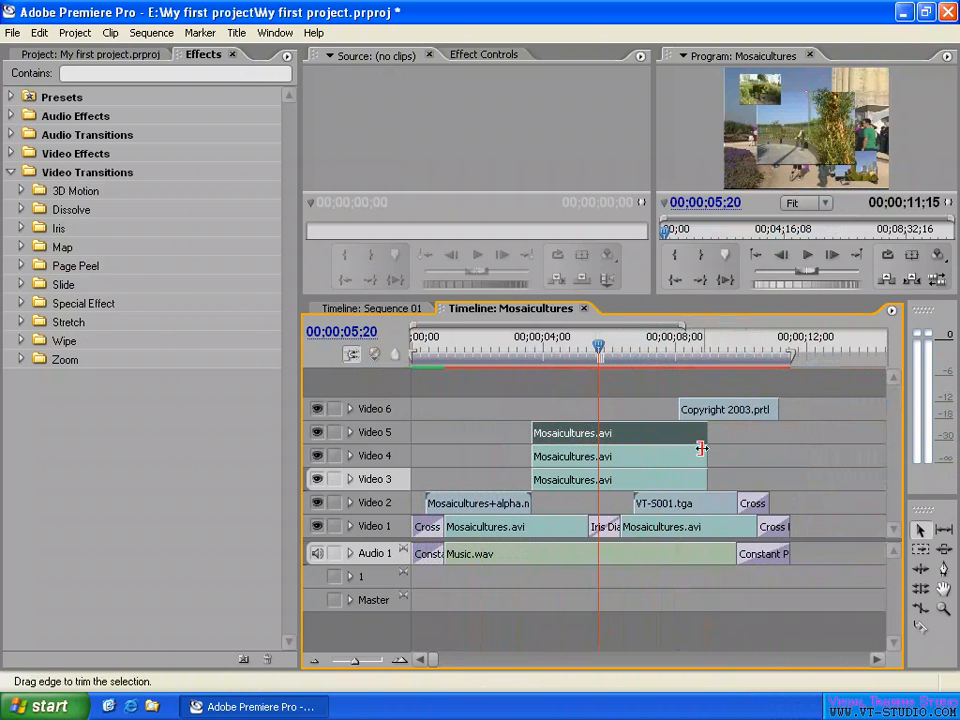
pyautogui.moveTo(705, 432); pyautogui.dragTo(679, 432)
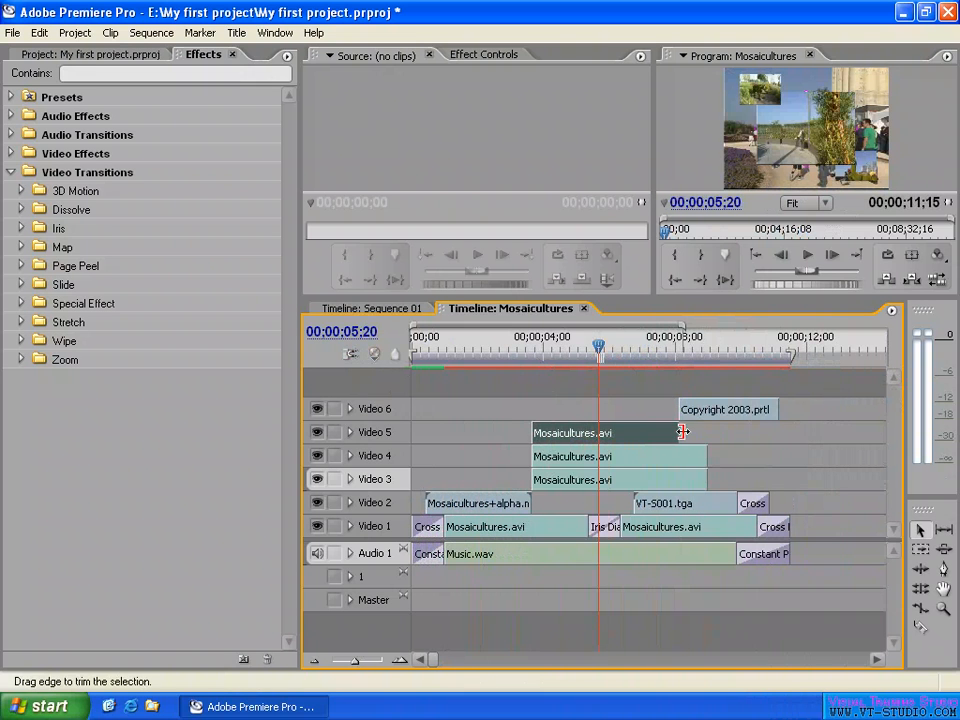
pyautogui.moveTo(679, 431)
pyautogui.mouseDown()
pyautogui.moveTo(617, 432)
pyautogui.moveTo(676, 433)
pyautogui.mouseUp()
# - Examine the gap between the end of the Video 5 clip and the start of Copyright 2003.prtl, ending with the playhead at 00;00;08;04
pyautogui.click(677, 347)
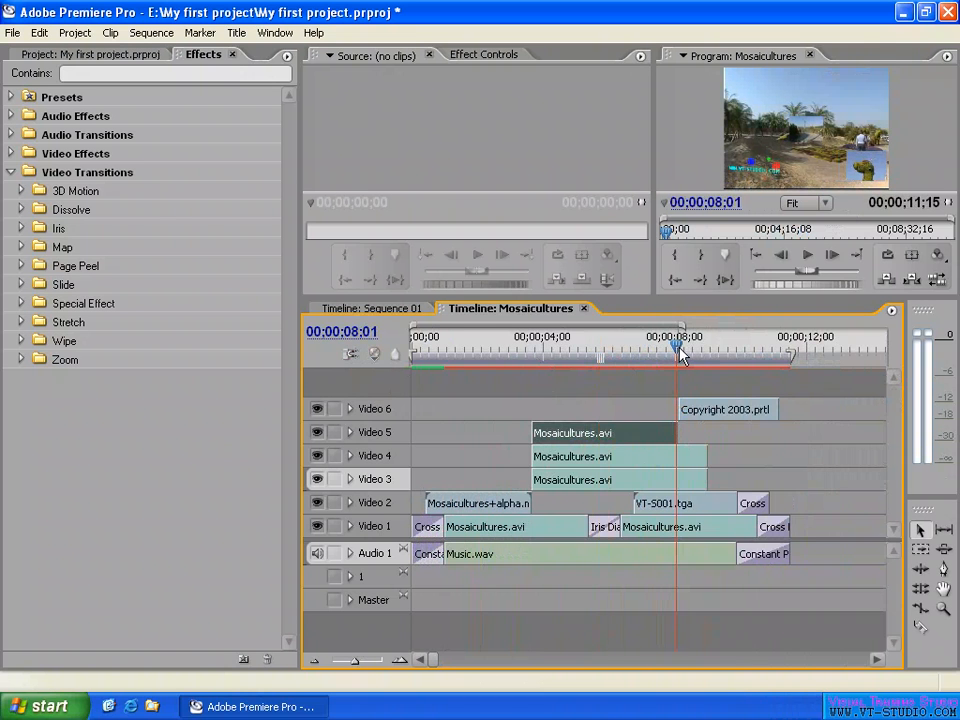
pyautogui.press('=')
pyautogui.press('=')
pyautogui.press('=')
pyautogui.click(718, 347)
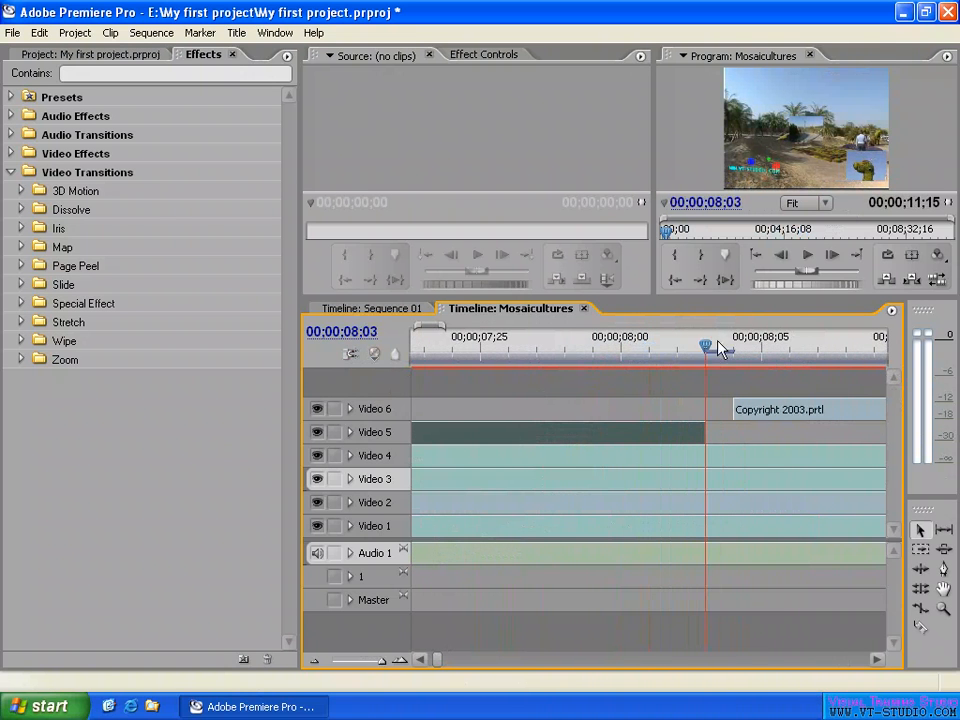
pyautogui.click(733, 348)
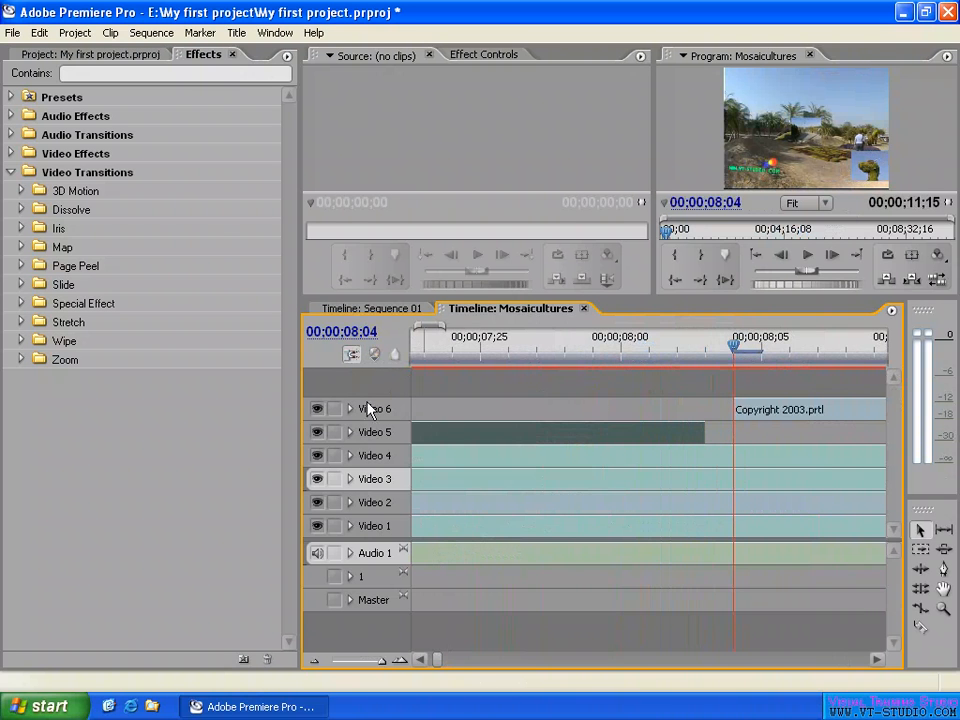
# - Extend the end of the Video 5 clip to snap to the start of Copyright 2003.prtl
pyautogui.press('-')
pyautogui.press('-')
pyautogui.press('-')
pyautogui.press('-')
pyautogui.moveTo(652, 433)
pyautogui.mouseDown()
pyautogui.moveTo(543, 428)
pyautogui.moveTo(655, 432)
pyautogui.mouseUp()
pyautogui.click(572, 358)
# - Examine the junction between the Video 5 clip and Copyright 2003.prtl with the playhead at 00;00;08;03
pyautogui.click(654, 346)
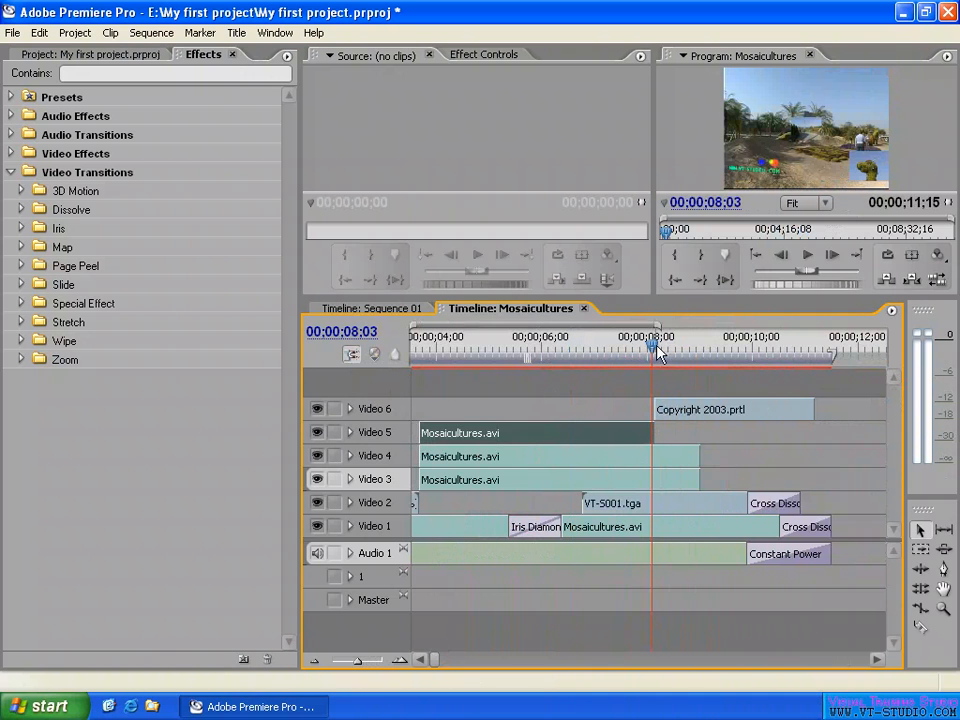
pyautogui.press('=')
pyautogui.press('=')
pyautogui.press('=')
pyautogui.press('=')
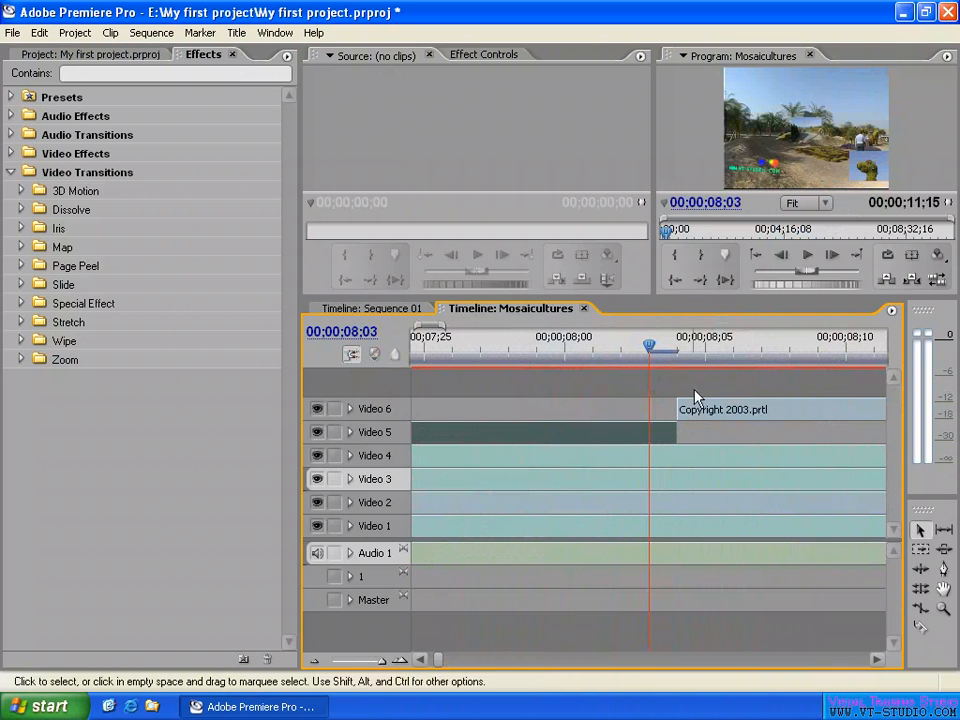
pyautogui.press('-')
pyautogui.press('-')
pyautogui.press('-')
pyautogui.press('-')
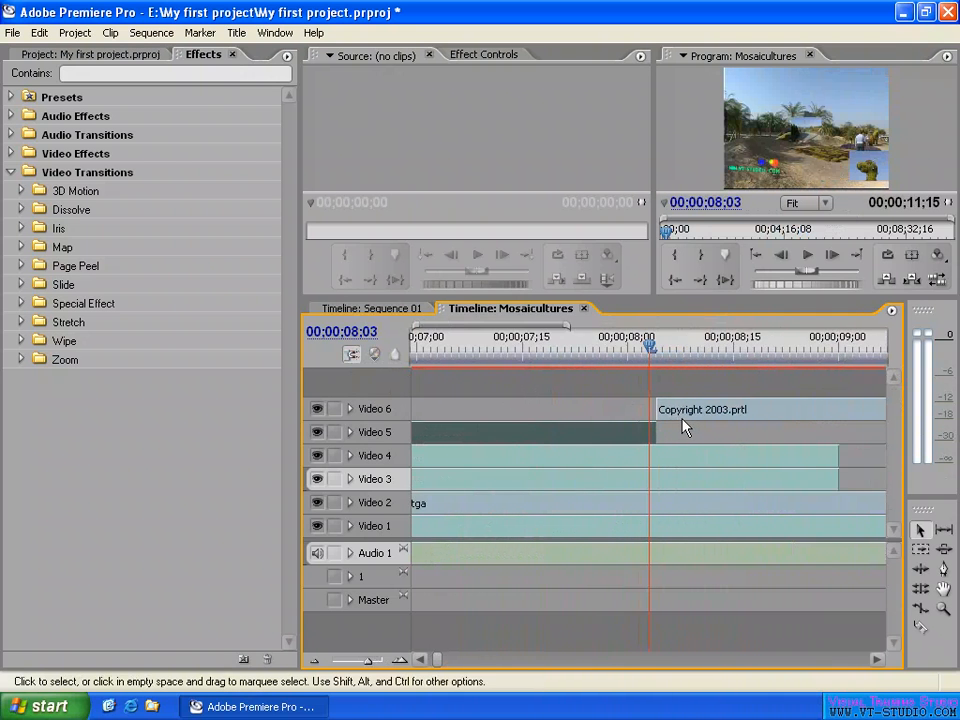
# - Turn off snapping and scrub the playhead to 00;00;08;02, ending at the earlier edit point at 00;00;06;11
pyautogui.click(351, 354)
pyautogui.moveTo(625, 346); pyautogui.dragTo(529, 348)
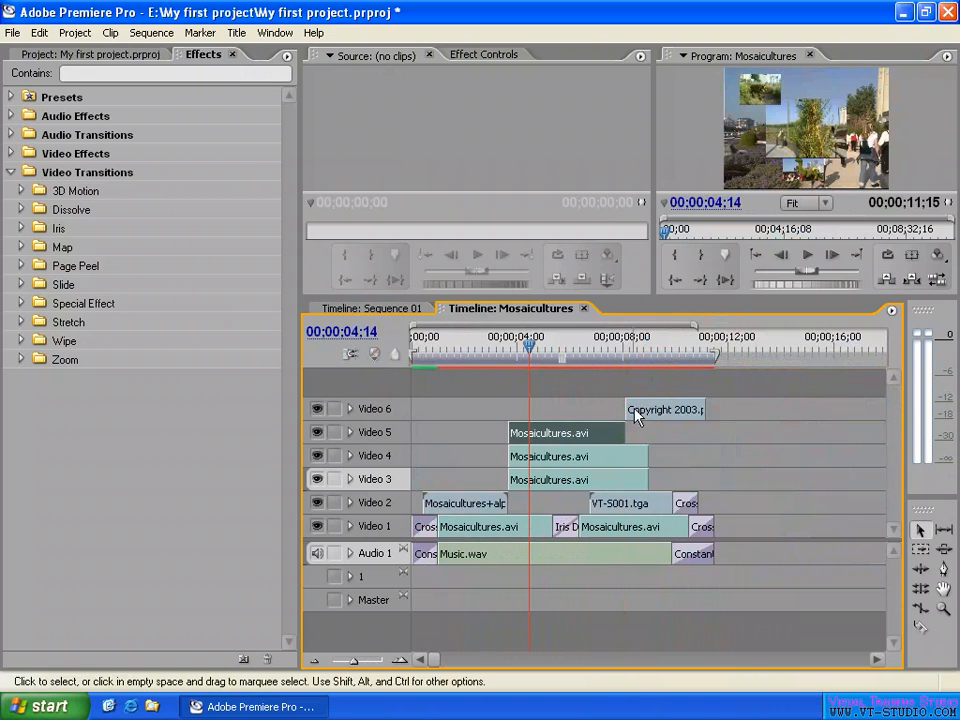
pyautogui.click(628, 355)
pyautogui.moveTo(628, 355); pyautogui.dragTo(624, 354)
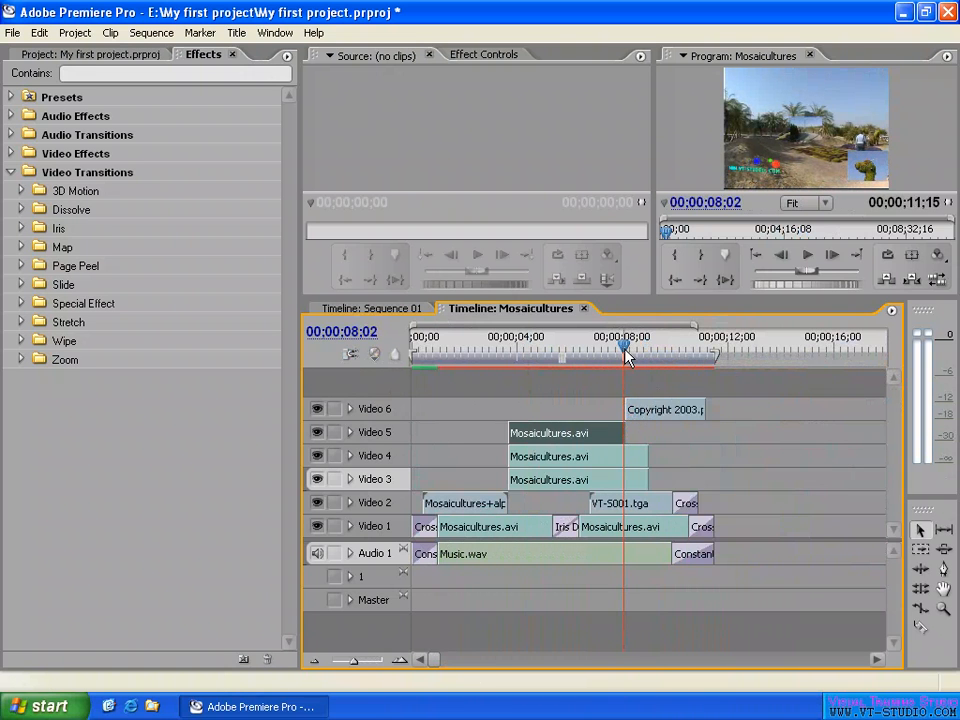
pyautogui.press('Up')
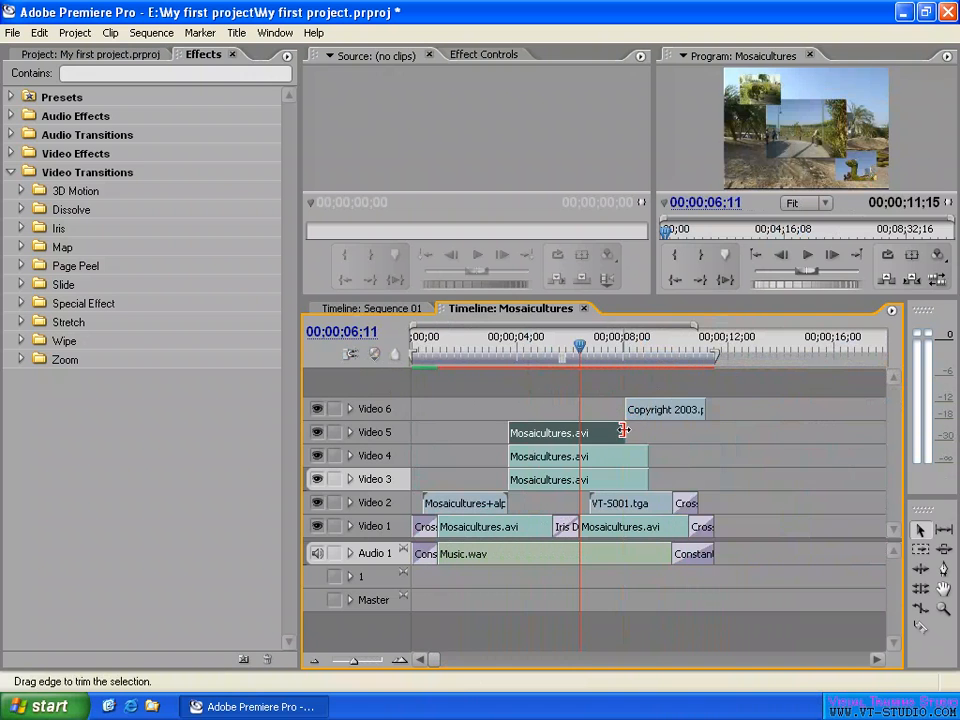
# - Trim the end of the Video 5 clip to 00;00;08;03 and inspect the gap before Copyright 2003.prtl with the playhead at 00;00;08;00
pyautogui.moveTo(626, 427); pyautogui.dragTo(621, 431)
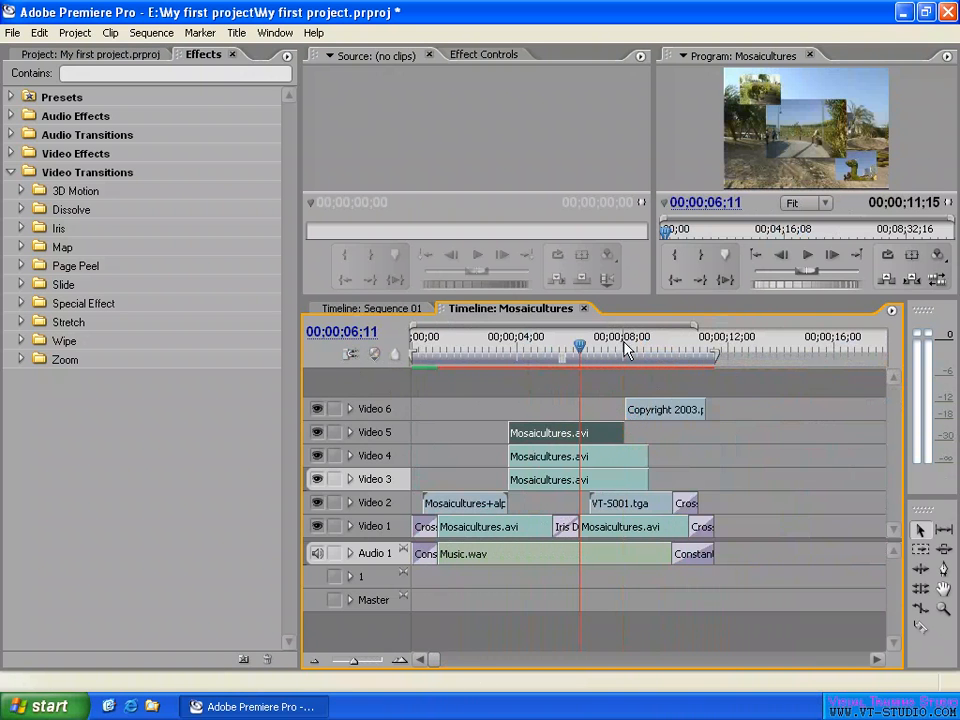
pyautogui.click(624, 345)
pyautogui.press('=')
pyautogui.press('=')
pyautogui.press('=')
pyautogui.press('=')
pyautogui.press('=')
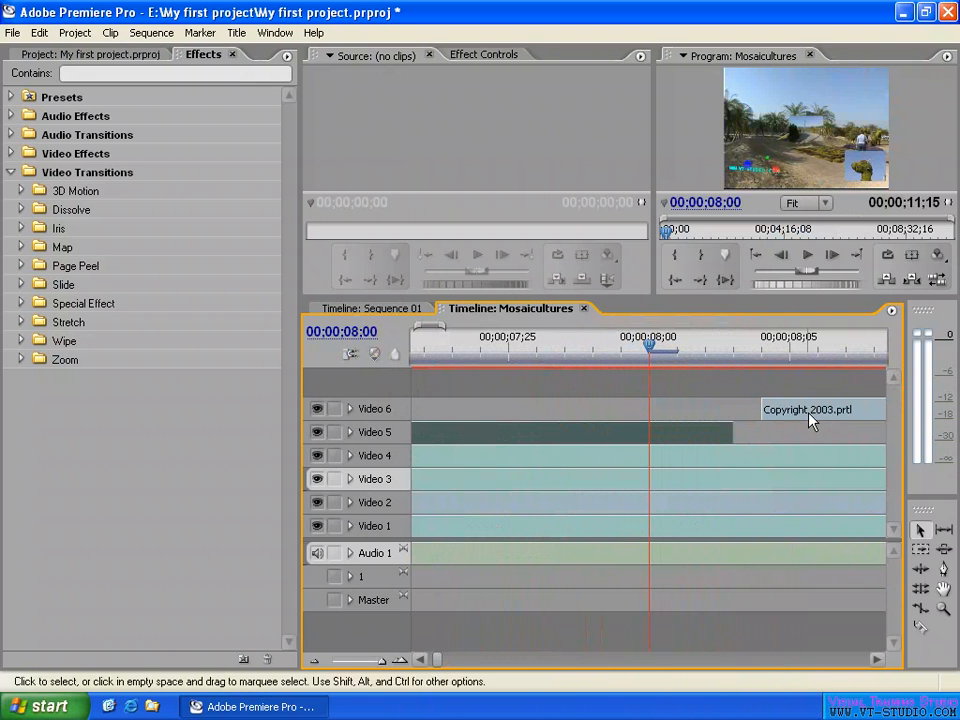
pyautogui.press('-')
pyautogui.press('-')
pyautogui.press('-')
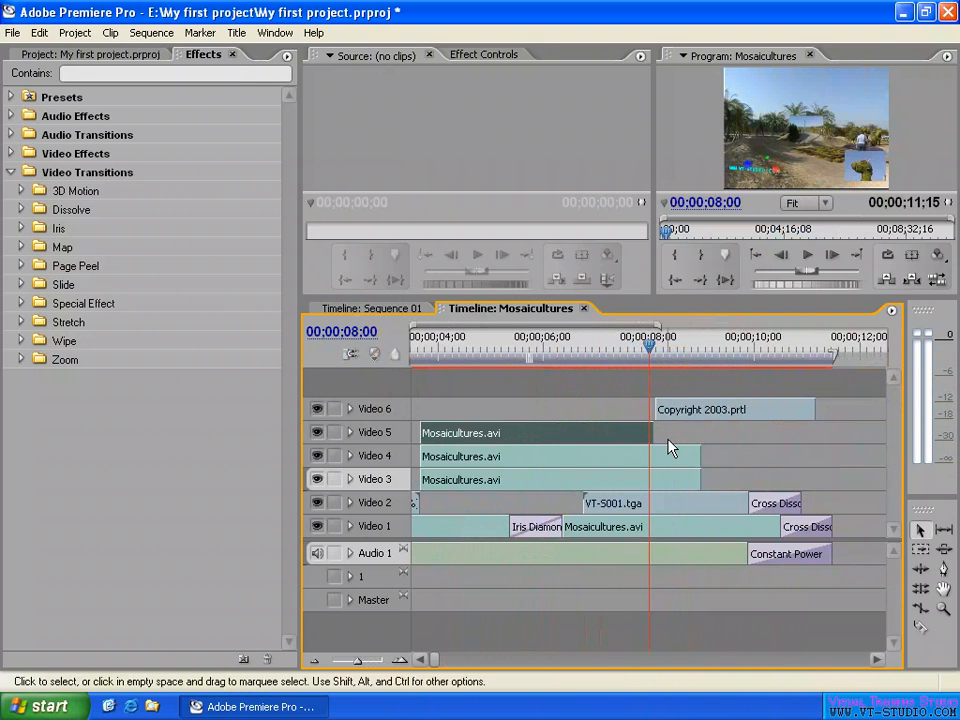
pyautogui.press('-')
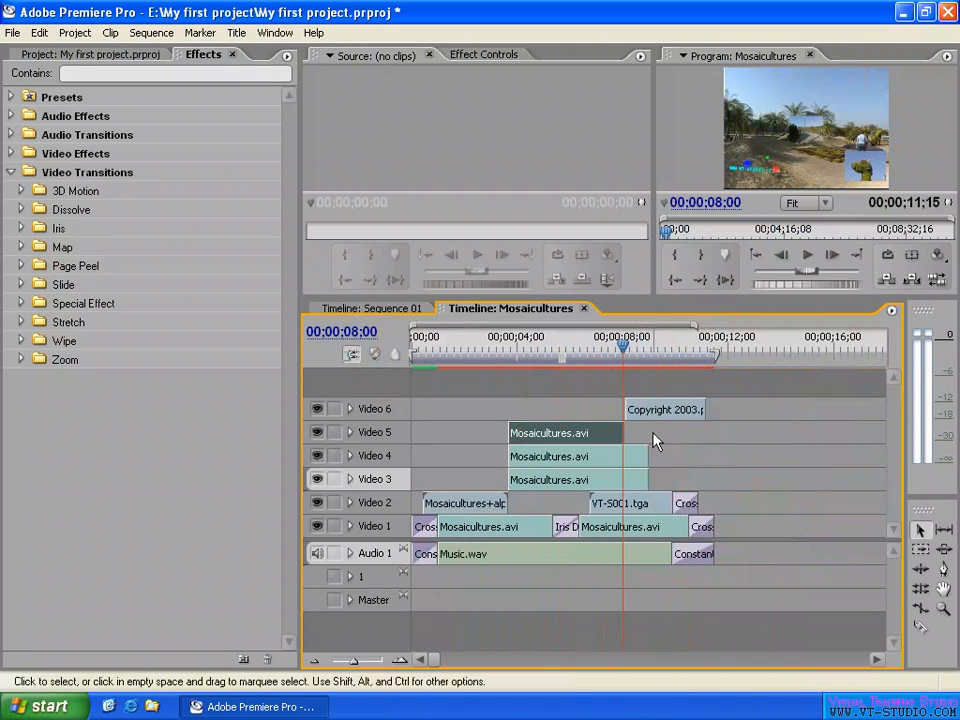
# - Extend the end of the Video 5 clip to the start of Copyright 2003.prtl and place the playhead at 00;00;06;08
pyautogui.click(566, 346)
pyautogui.moveTo(622, 427); pyautogui.dragTo(622, 427)
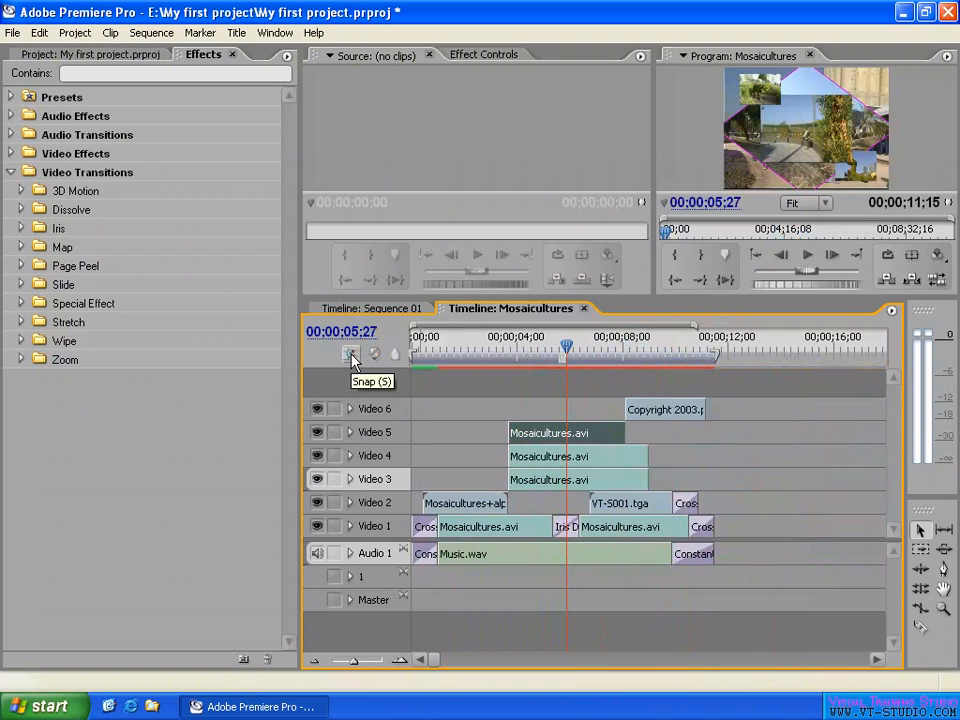
pyautogui.click(578, 352)
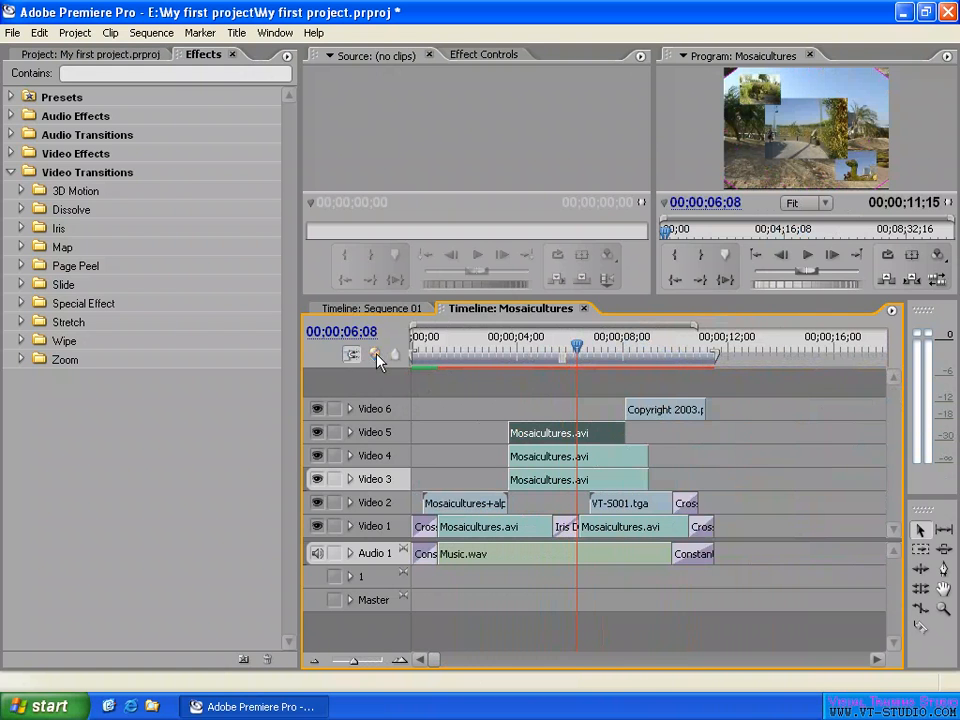
pyautogui.click(277, 33)
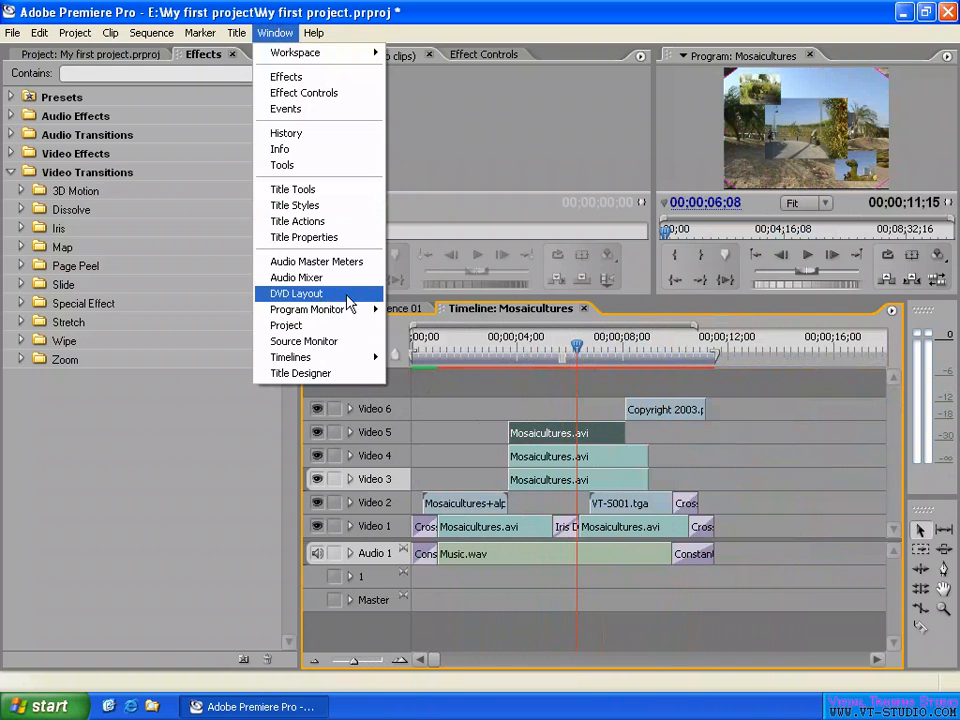
pyautogui.click(520, 351)
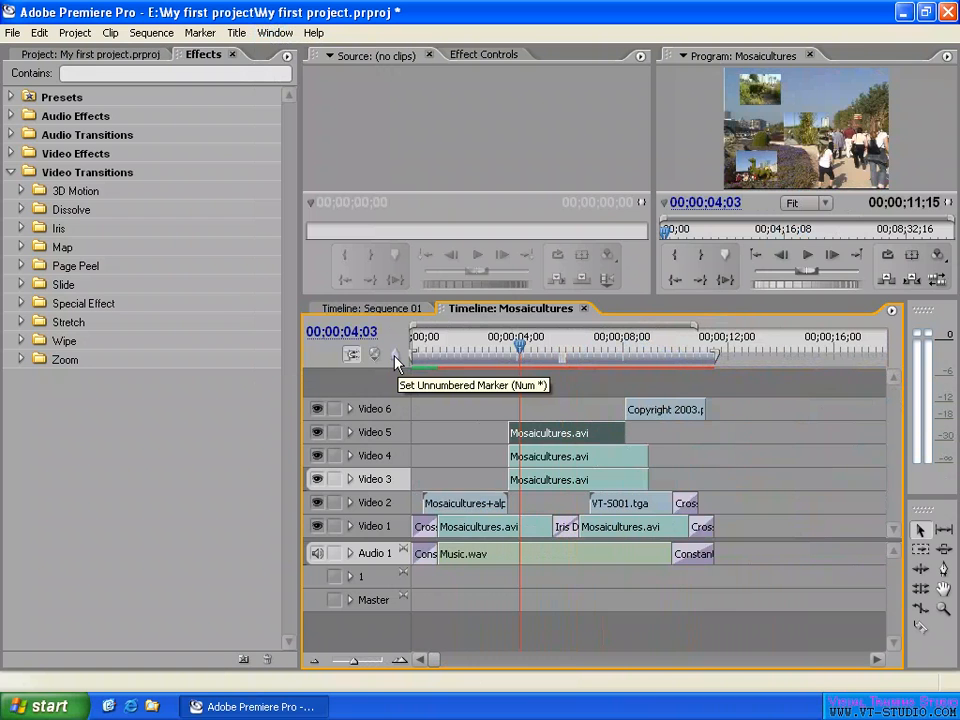
# - Set unnumbered sequence markers at 00;00;03;06 and 00;00;08;05
pyautogui.moveTo(491, 362)
pyautogui.mouseDown()
pyautogui.moveTo(487, 349)
pyautogui.moveTo(500, 352)
pyautogui.mouseUp()
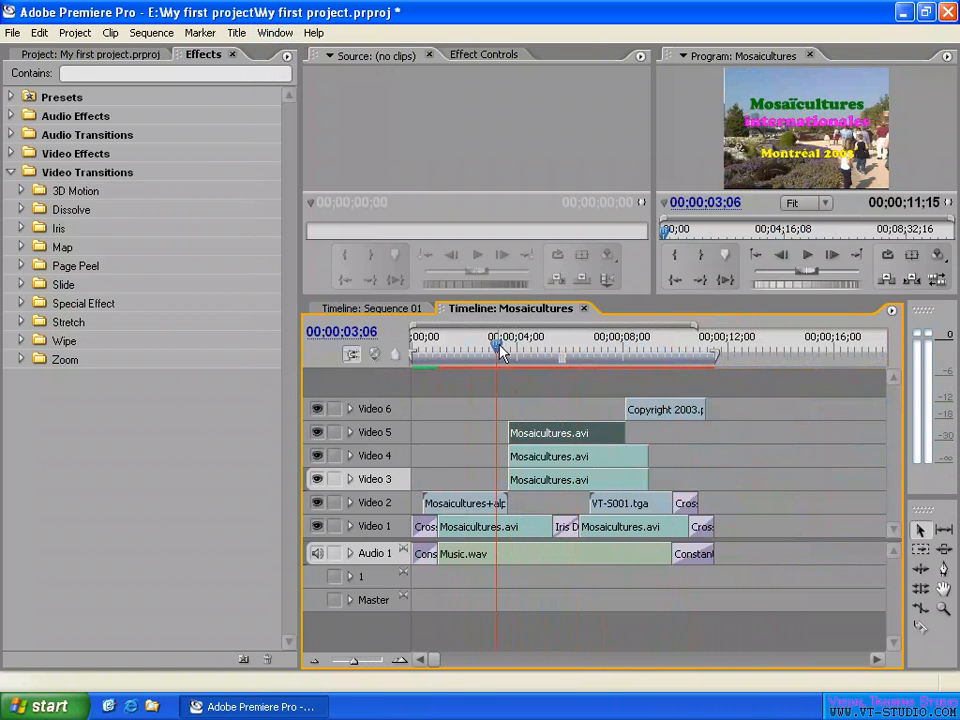
pyautogui.click(395, 362)
pyautogui.click(627, 348)
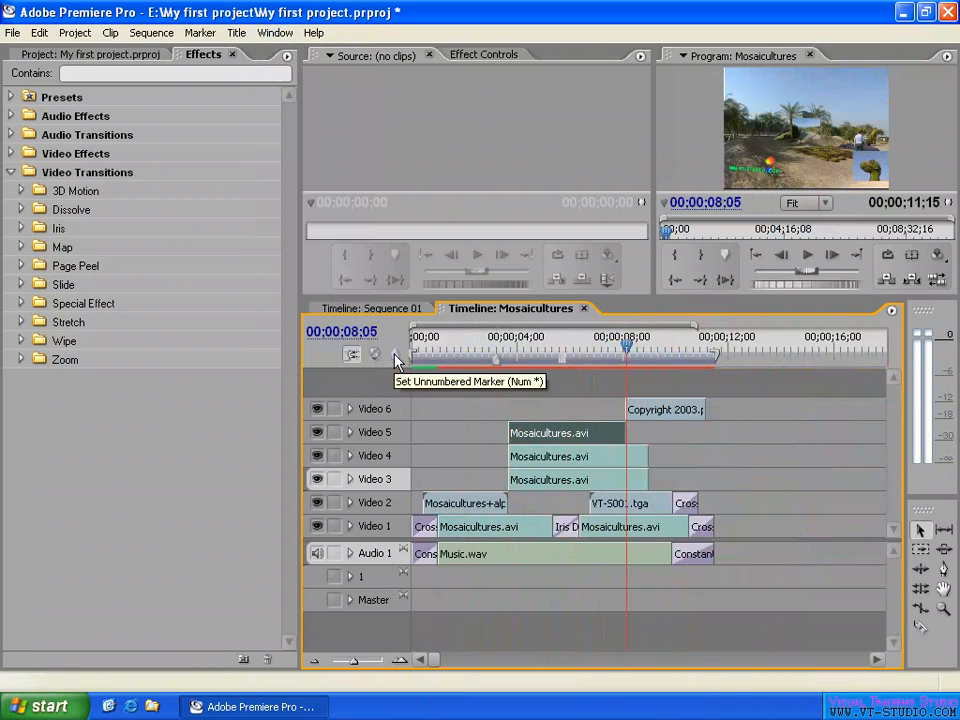
pyautogui.click(393, 354)
# - Set a sequence marker with the next available number at 00;00;06;25
pyautogui.click(588, 340)
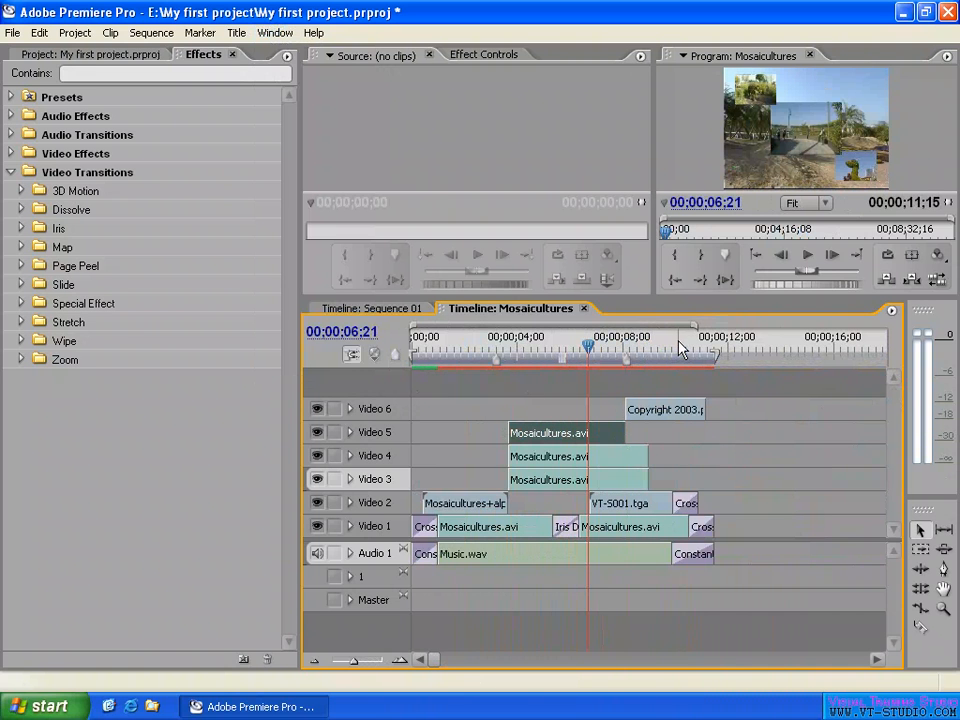
pyautogui.moveTo(589, 348); pyautogui.dragTo(595, 350)
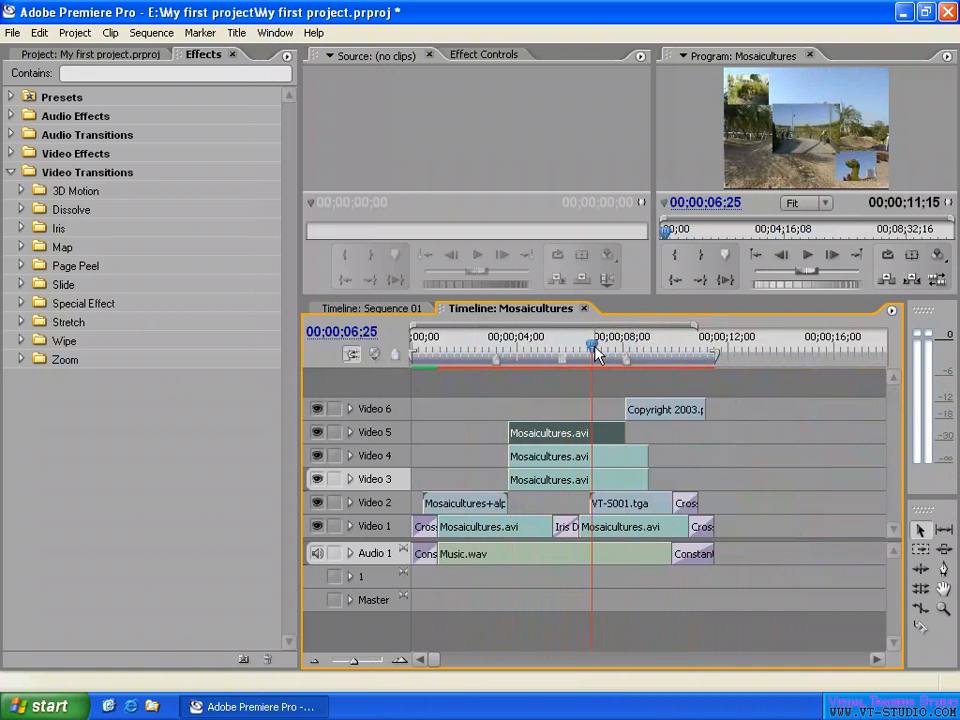
pyautogui.rightClick(675, 348)
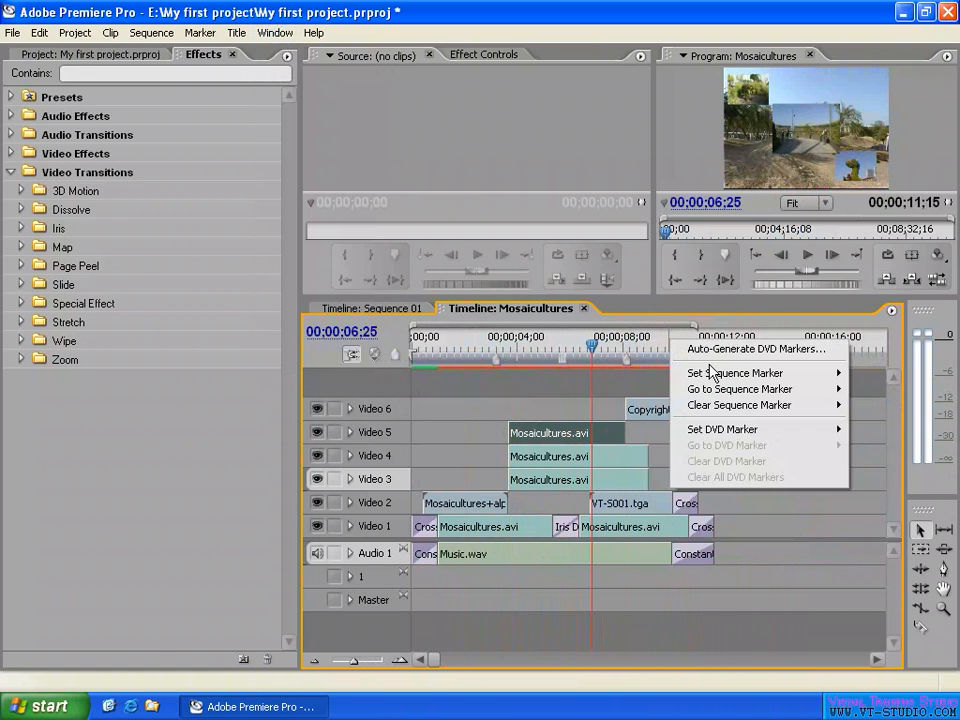
pyautogui.moveTo(710, 373)
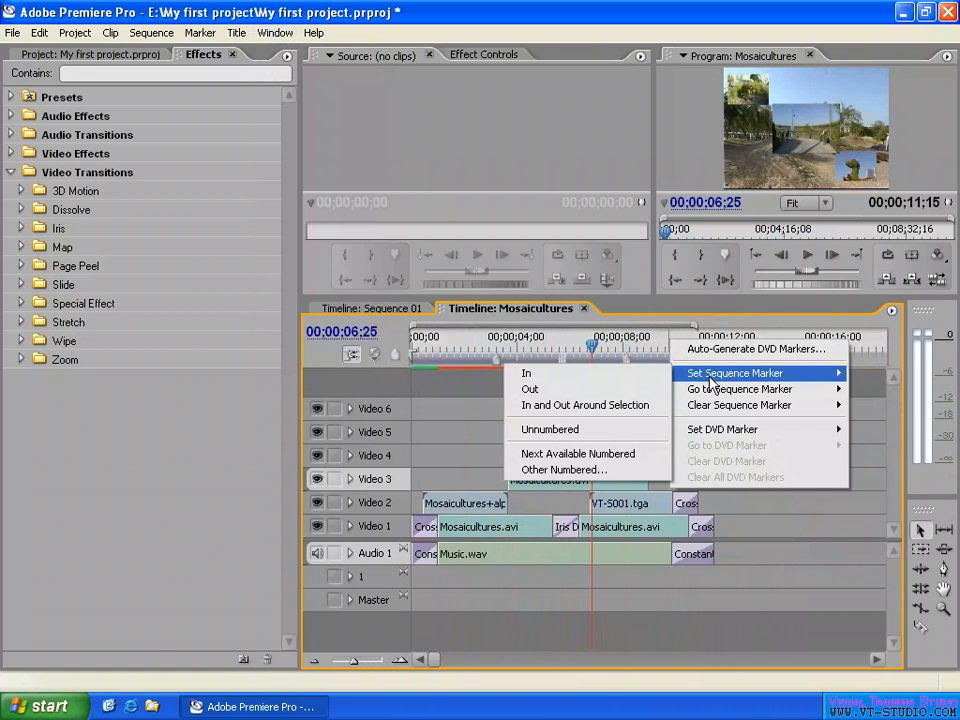
pyautogui.click(598, 460)
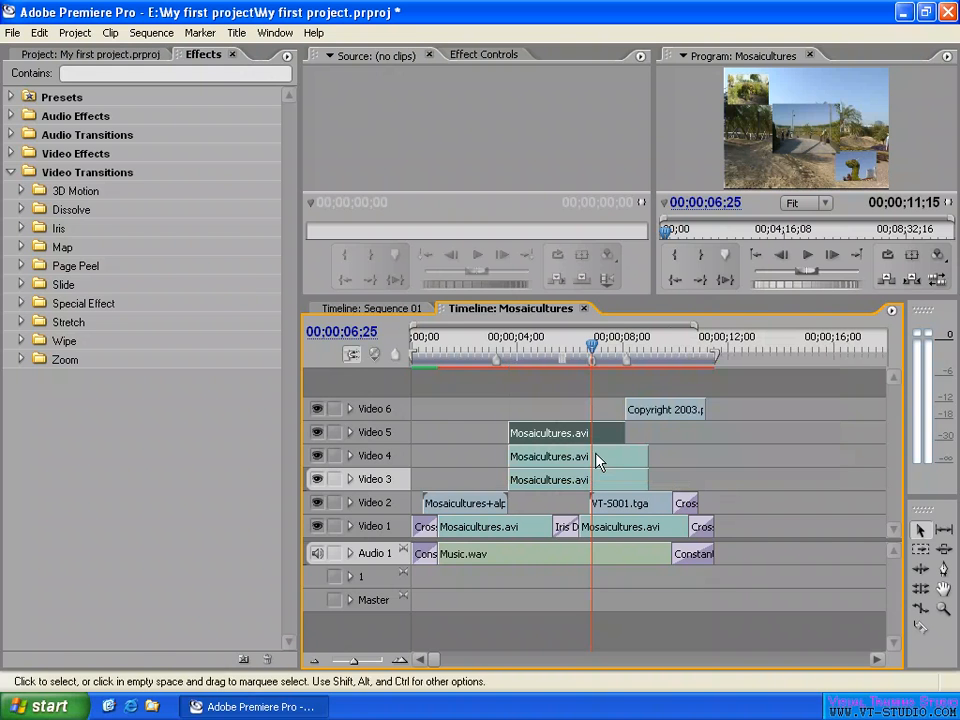
# - Set another sequence marker with the next available number at 00;00;09;22
pyautogui.press('Up')
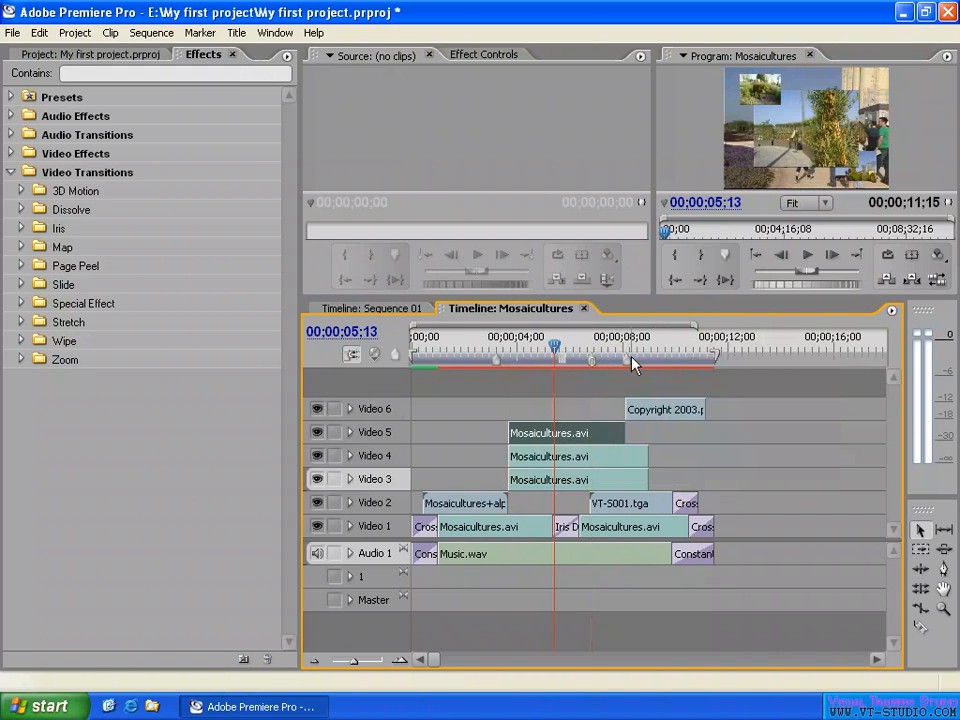
pyautogui.click(668, 345)
pyautogui.rightClick(722, 347)
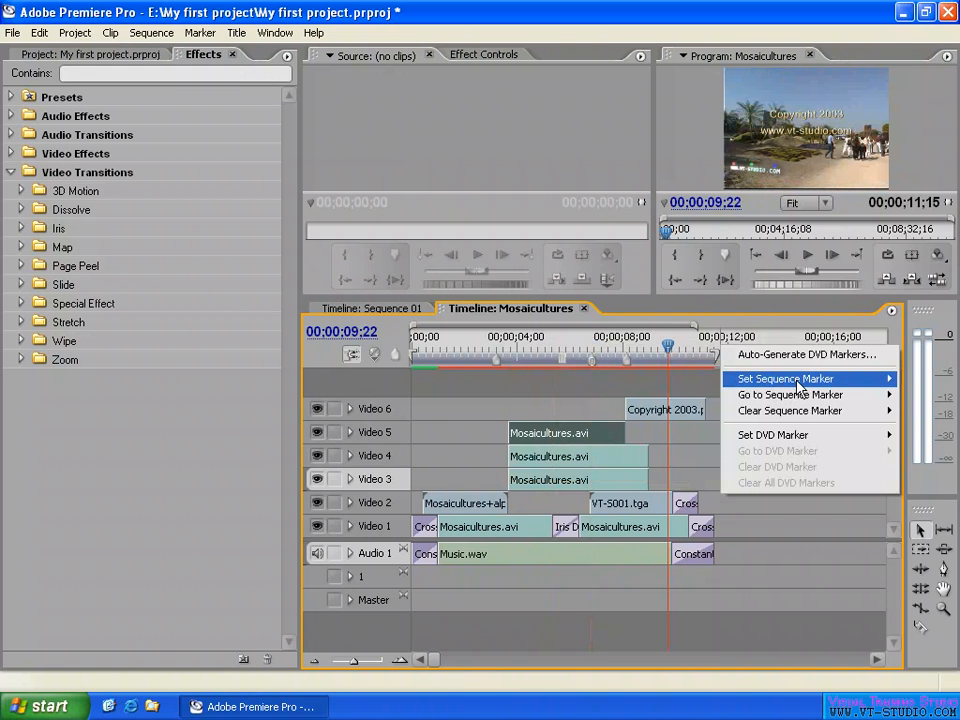
pyautogui.moveTo(790, 384)
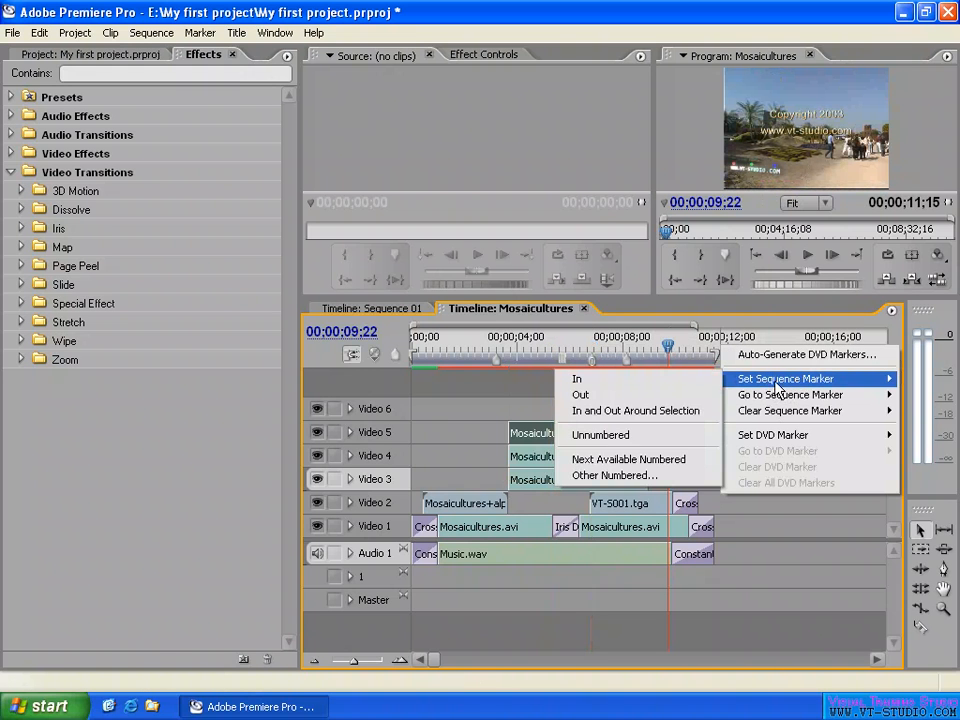
pyautogui.click(648, 462)
# - Set a sequence marker with the specific number 5 at 00;00;01;17
pyautogui.click(651, 350)
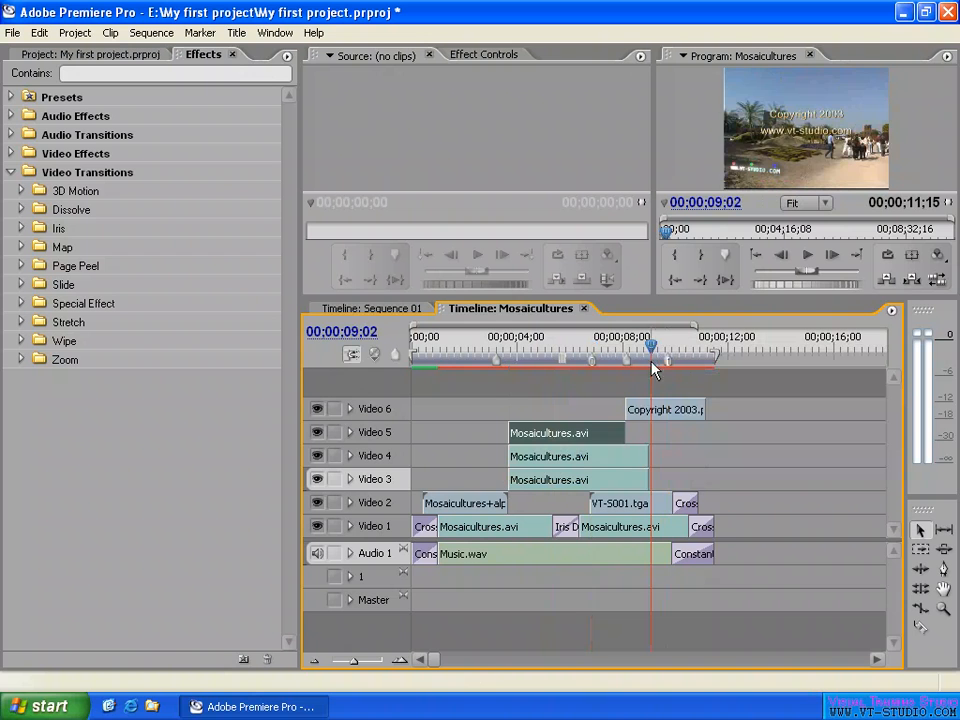
pyautogui.moveTo(540, 345); pyautogui.dragTo(455, 345)
pyautogui.rightClick(546, 342)
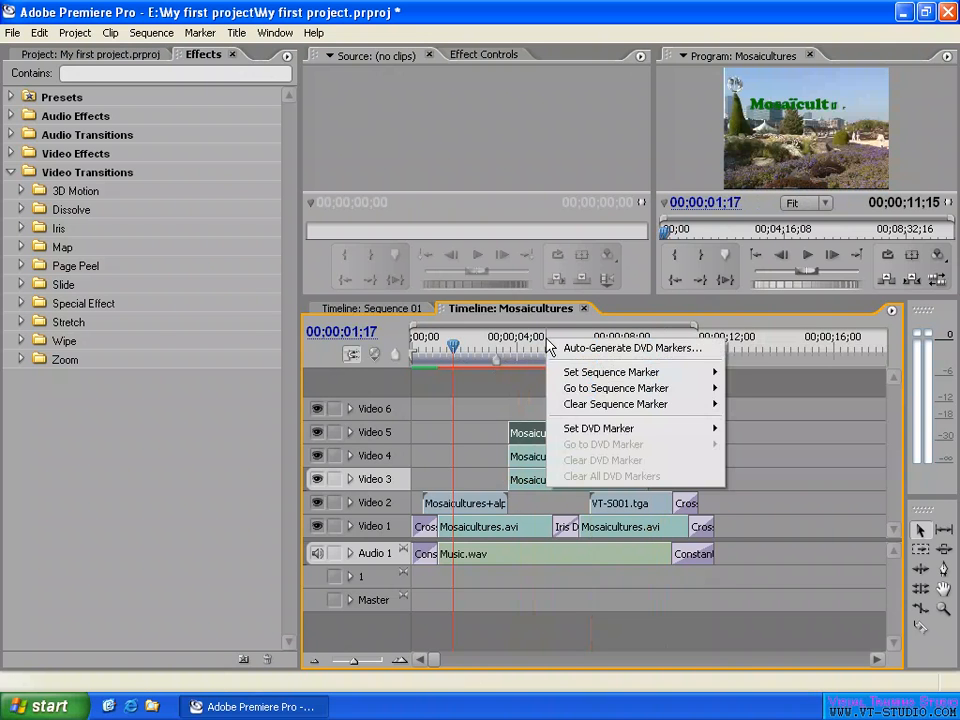
pyautogui.moveTo(638, 374)
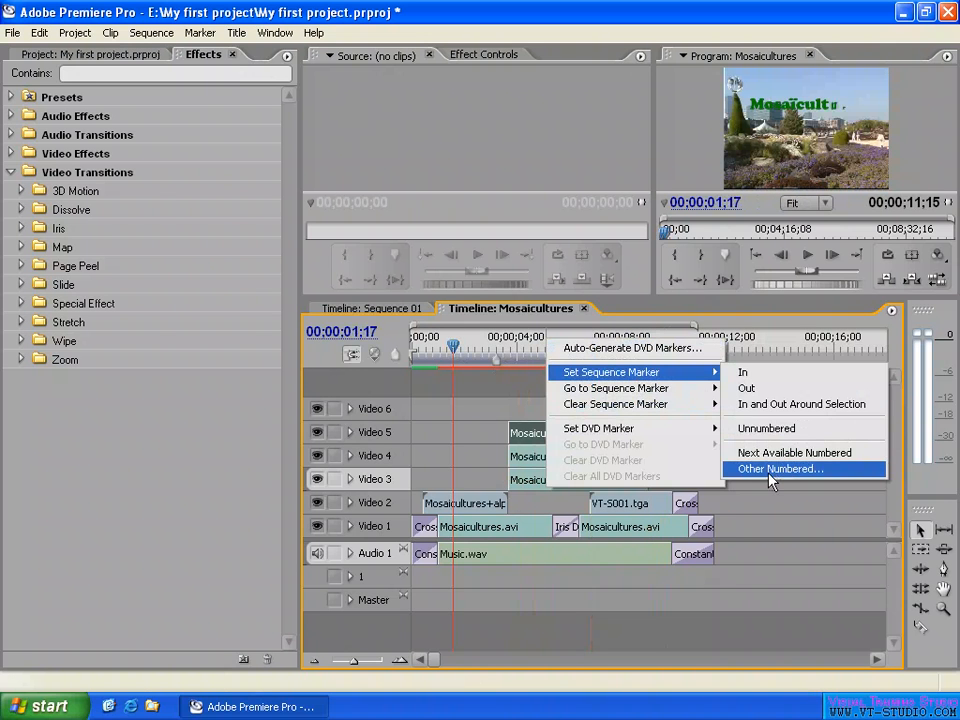
pyautogui.click(795, 470)
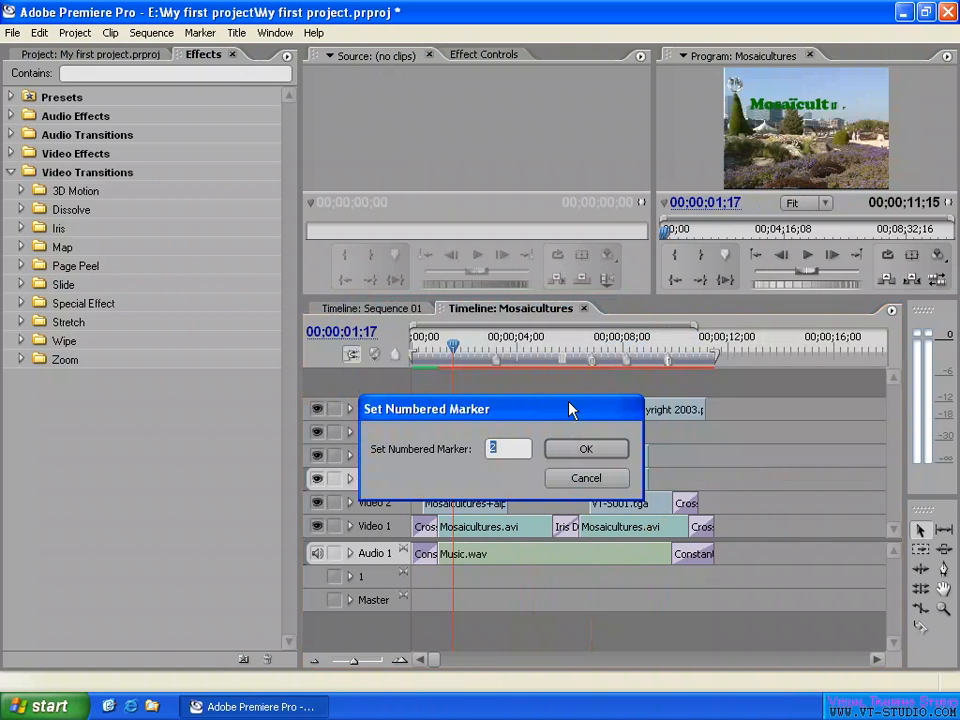
pyautogui.write('5')
pyautogui.click(586, 449)
pyautogui.click(476, 343)
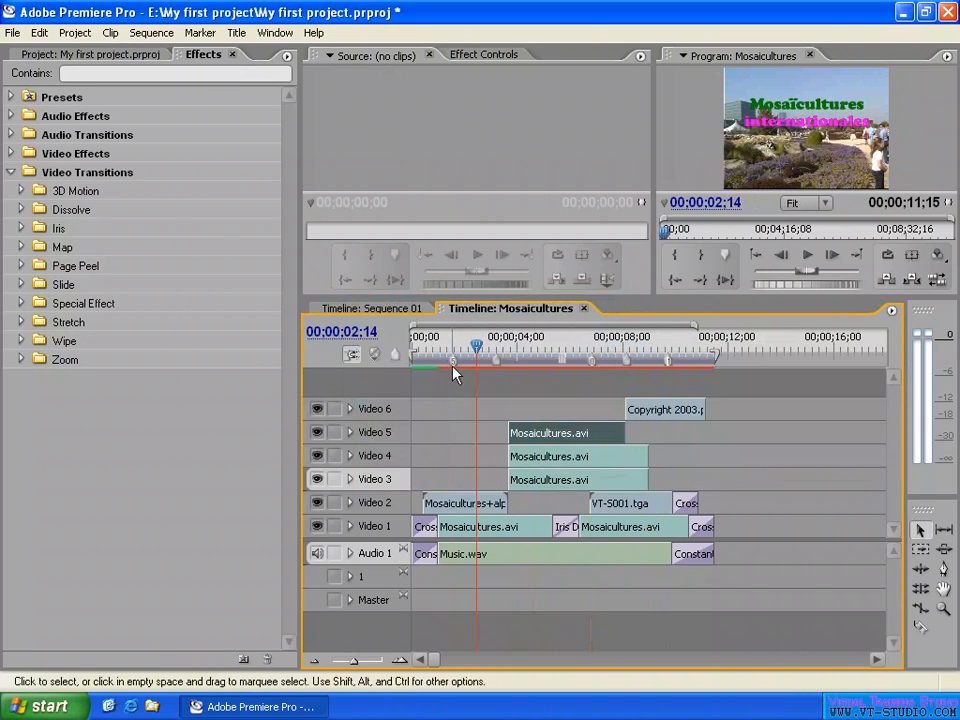
# - Set numbered sequence marker 5 at 00;00;04;24, reusing the number of the existing marker near the sequence start
pyautogui.click(541, 345)
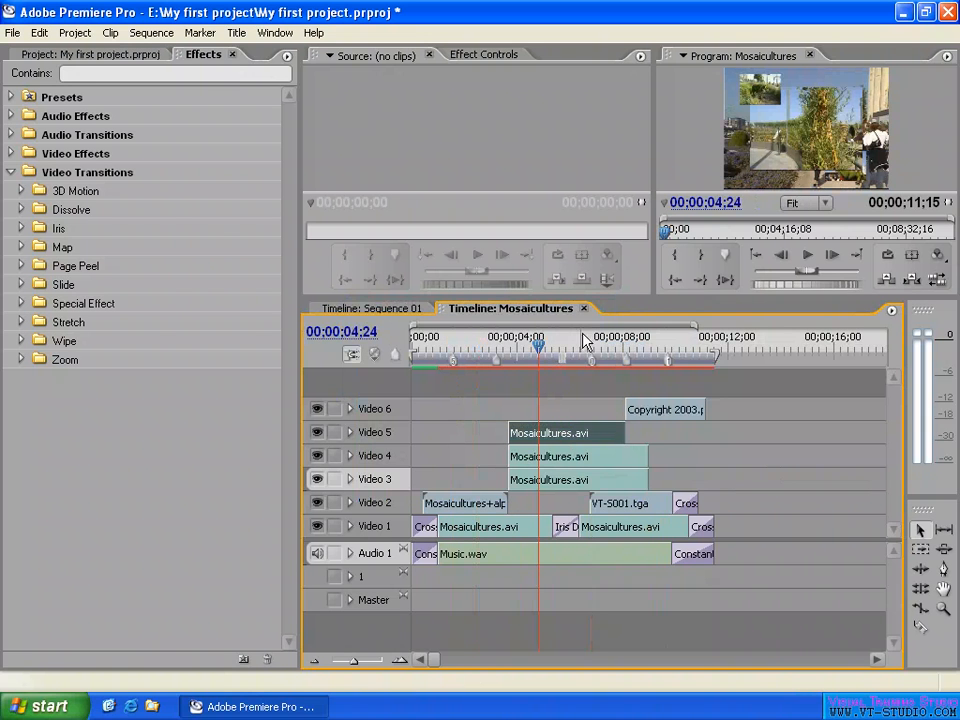
pyautogui.rightClick(579, 341)
pyautogui.moveTo(680, 372)
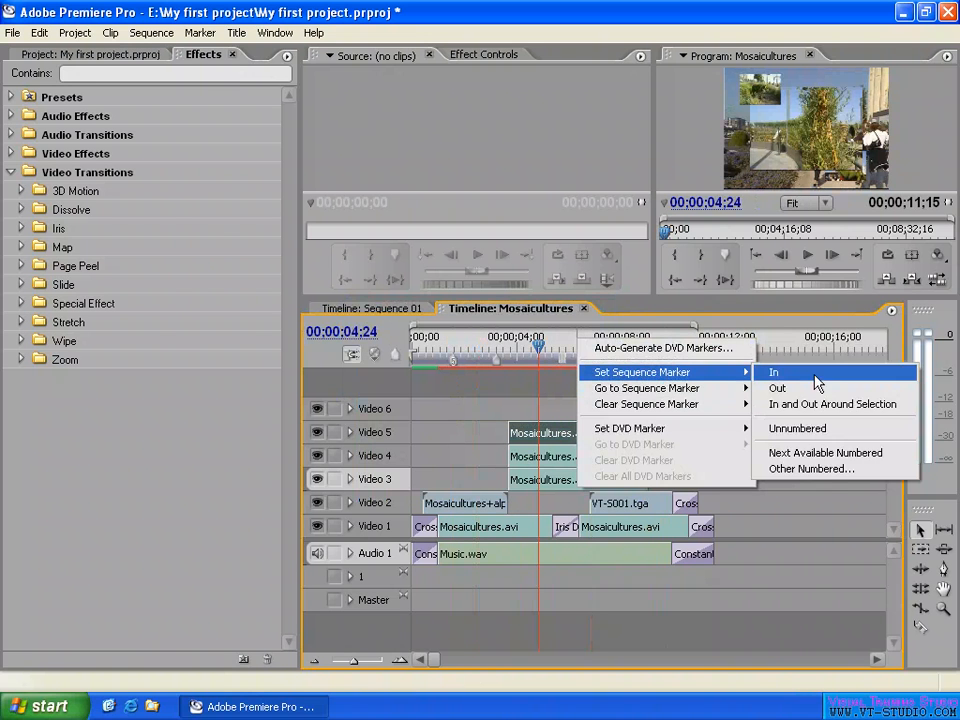
pyautogui.click(811, 468)
pyautogui.moveTo(505, 317); pyautogui.dragTo(569, 428)
pyautogui.write('5')
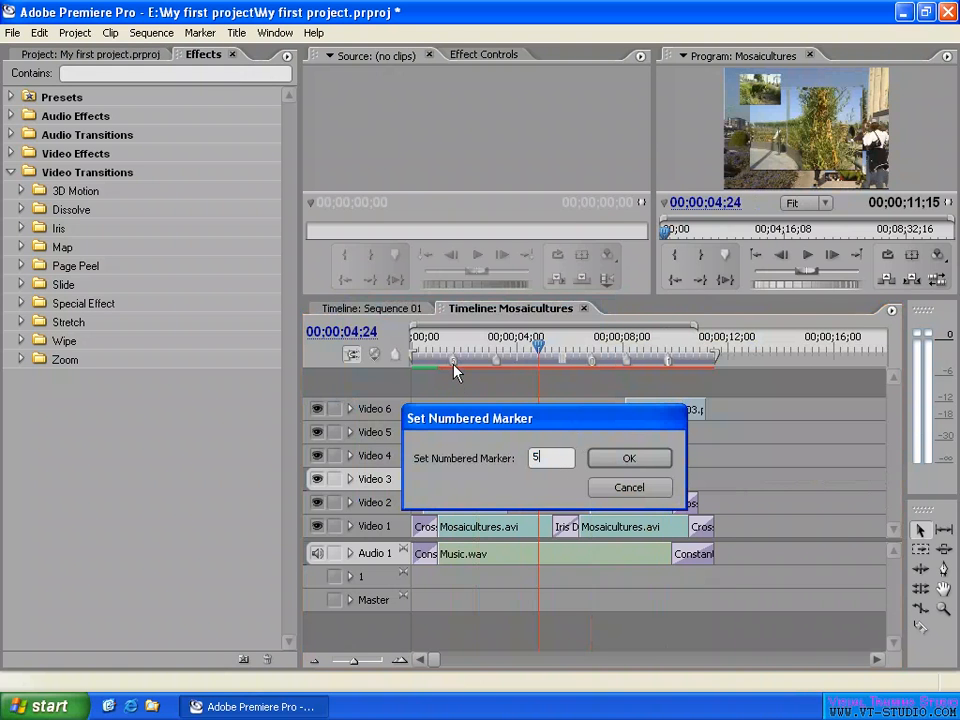
pyautogui.click(624, 457)
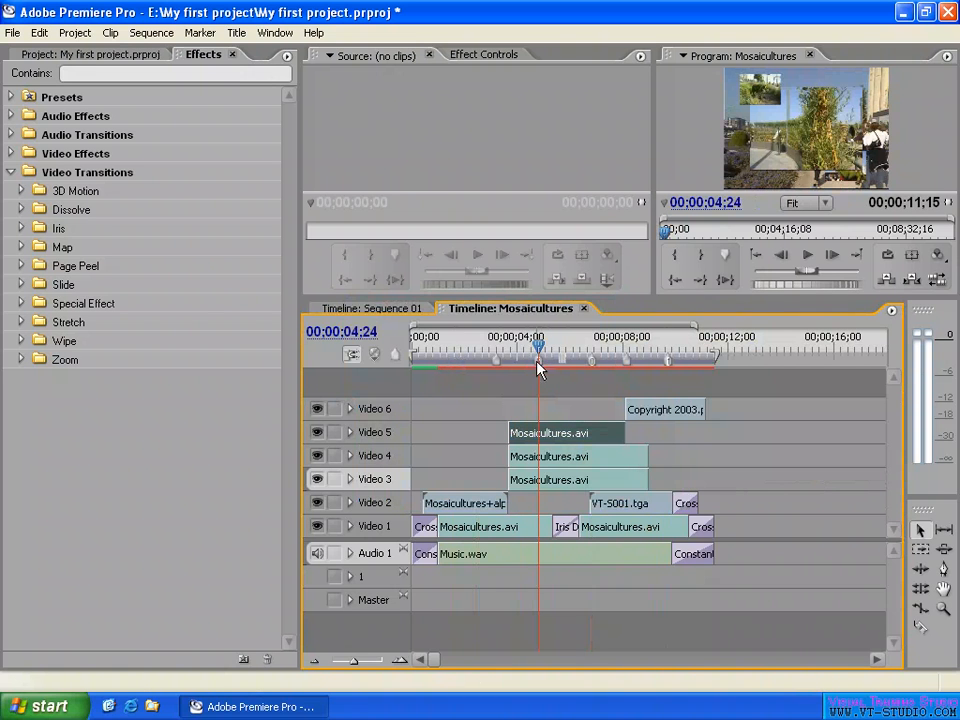
# - Scrub the playhead across the markers in the sequence, ending at 00;00;10;08
pyautogui.moveTo(540, 350); pyautogui.dragTo(622, 345)
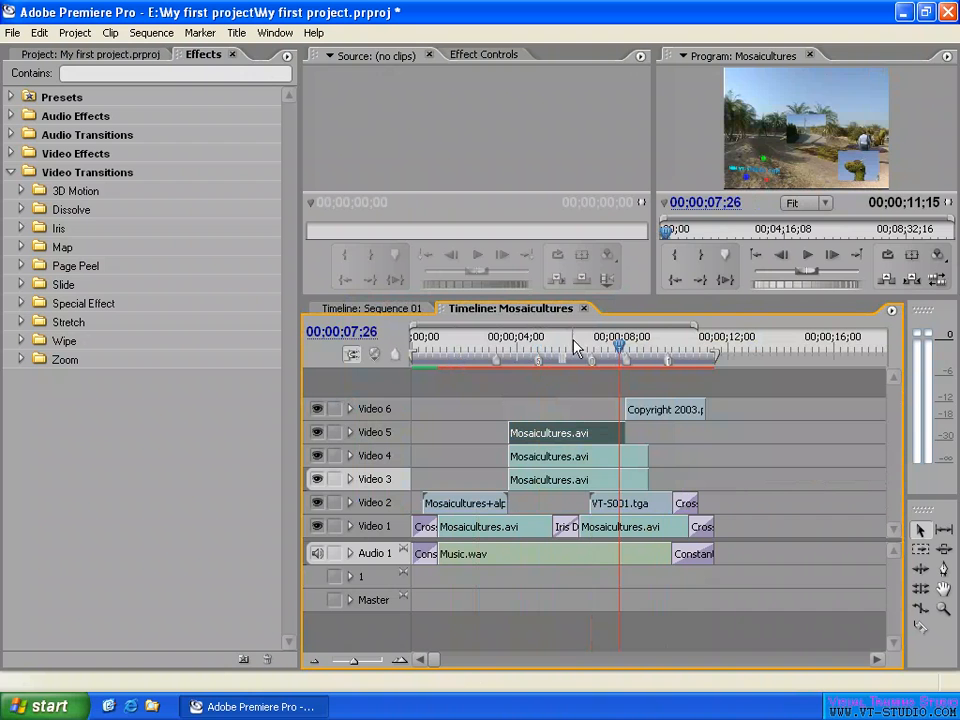
pyautogui.click(574, 345)
pyautogui.moveTo(519, 352)
pyautogui.mouseDown()
pyautogui.moveTo(495, 348)
pyautogui.moveTo(510, 348)
pyautogui.mouseUp()
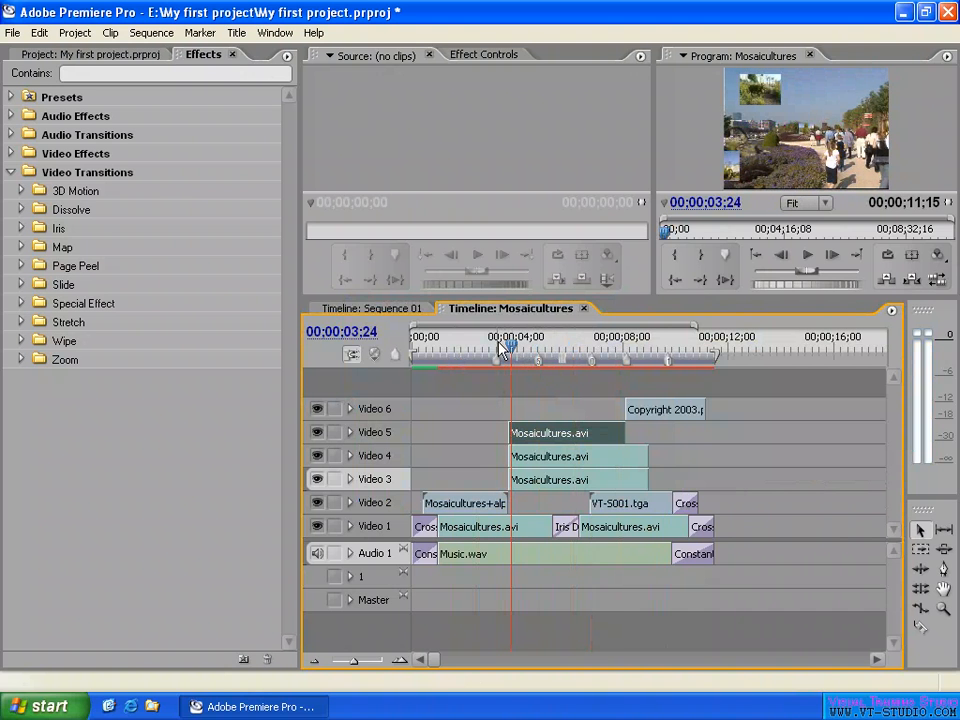
pyautogui.click(684, 346)
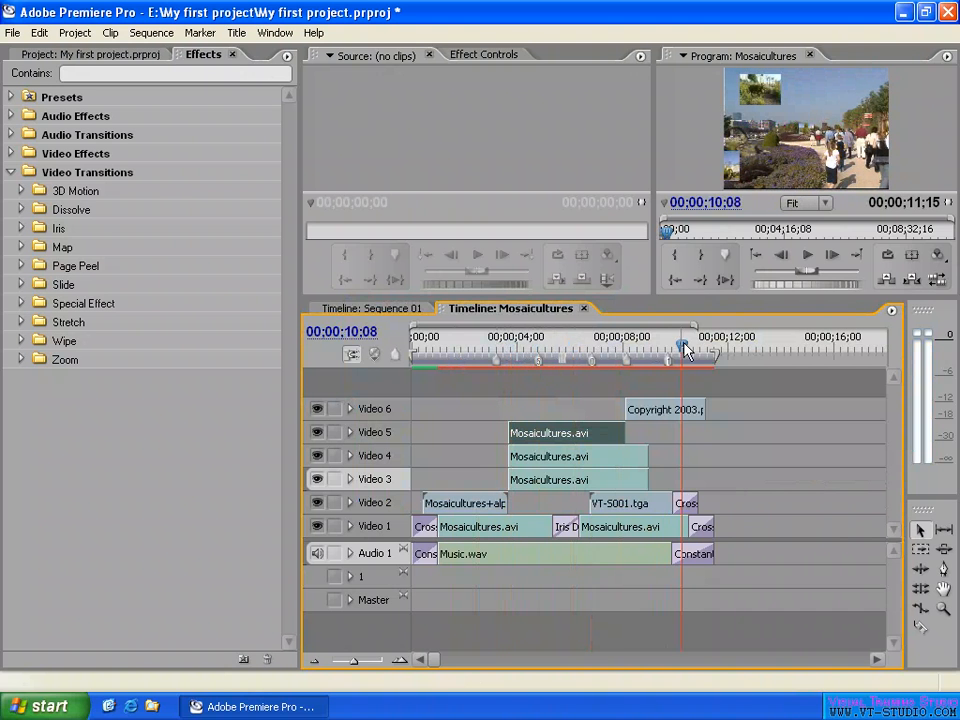
# - Open the settings of the unnumbered marker at 00;00;03;06 and move the dialog clear of the time ruler
pyautogui.doubleClick(496, 362)
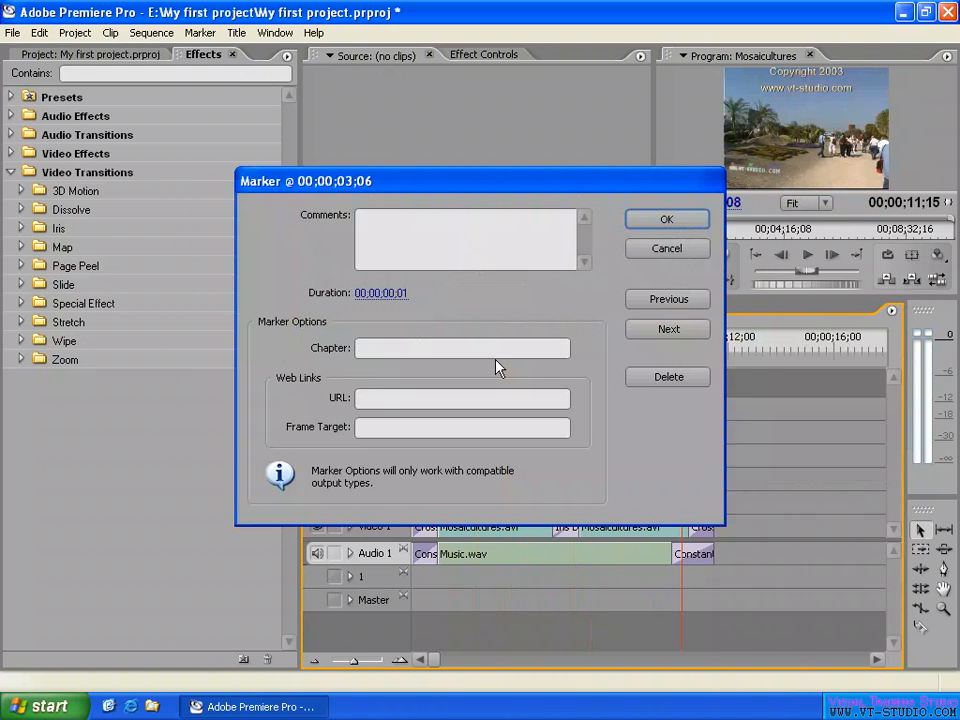
pyautogui.moveTo(345, 187)
pyautogui.mouseDown()
pyautogui.moveTo(311, 294)
pyautogui.moveTo(360, 399)
pyautogui.mouseUp()
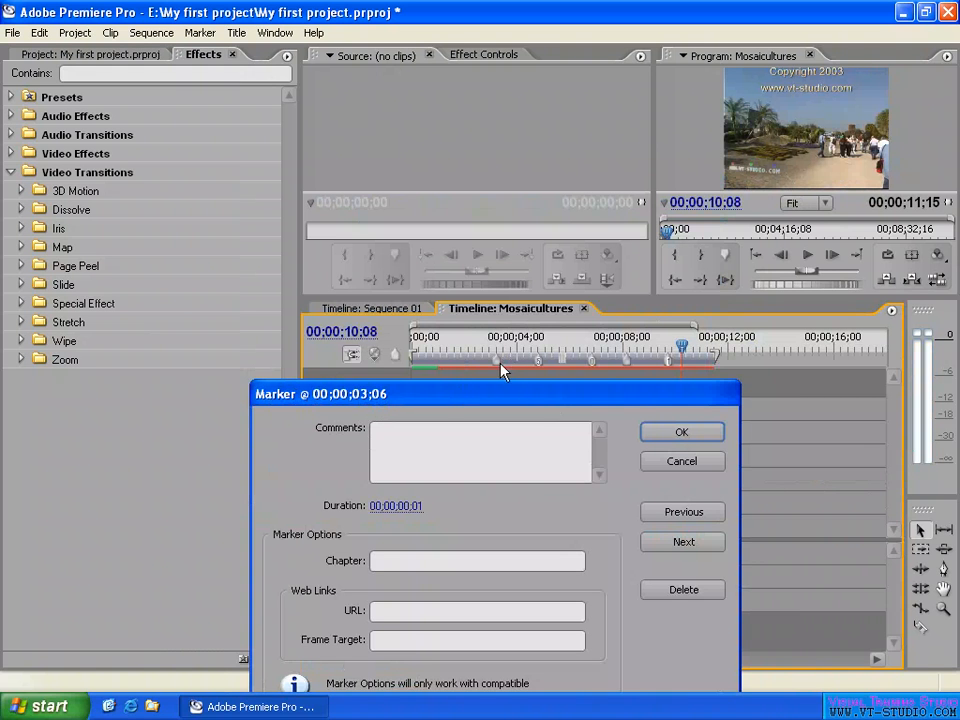
pyautogui.moveTo(473, 392); pyautogui.dragTo(473, 385)
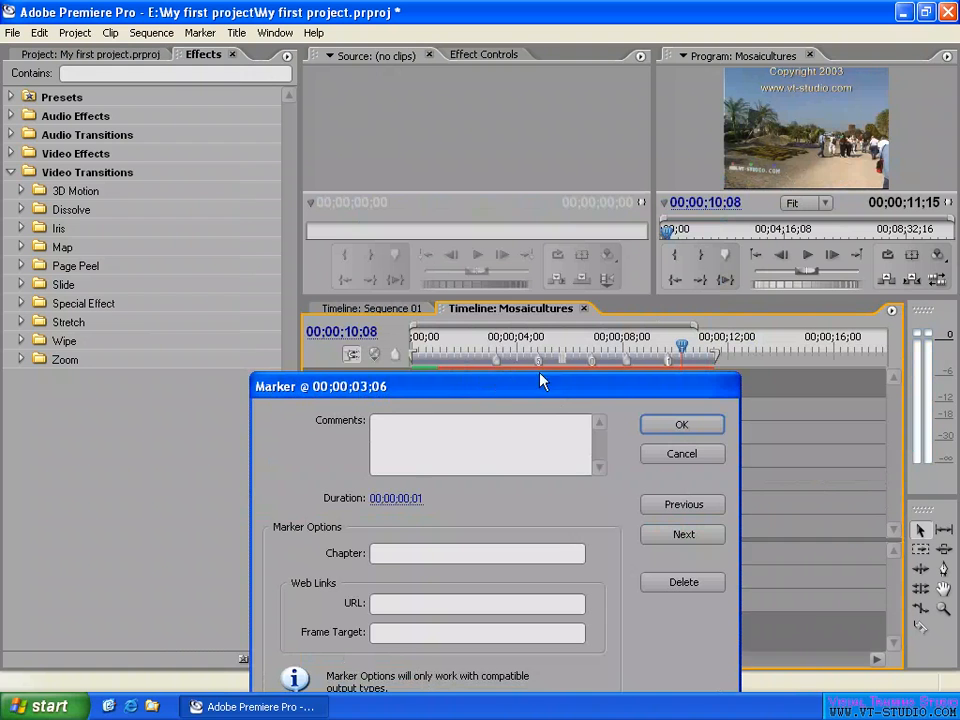
pyautogui.click(378, 436)
pyautogui.moveTo(538, 390); pyautogui.dragTo(576, 408)
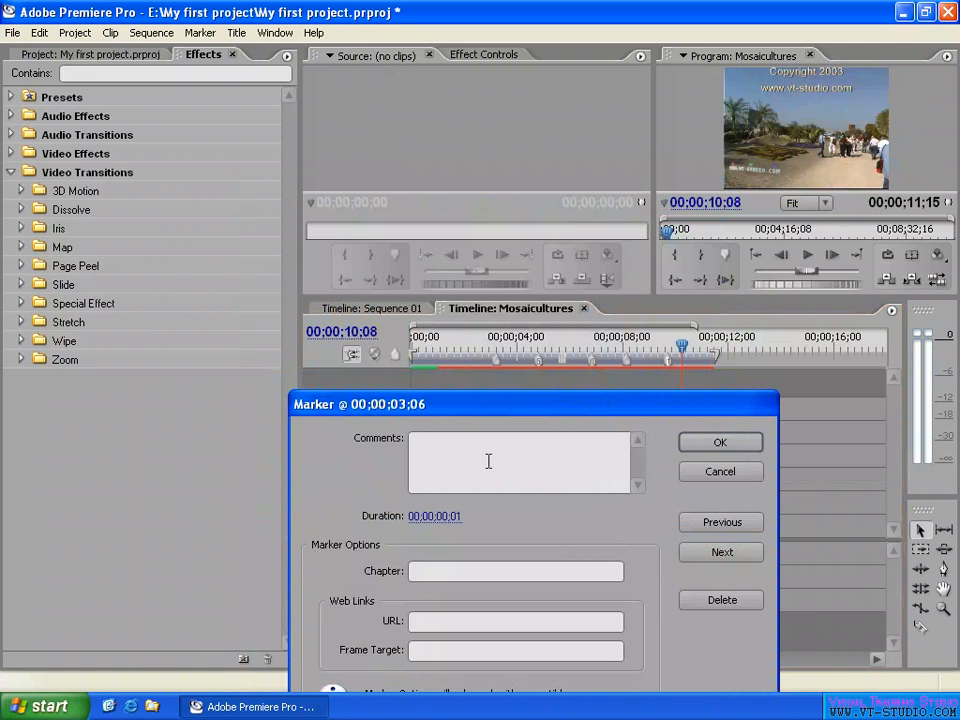
# - Enter the marker comment "Please put your editing music from here"
pyautogui.click(489, 461)
pyautogui.write('Please ')
pyautogui.write('pust a')
pyautogui.press('BackSpace')
pyautogui.press('BackSpace')
pyautogui.press('BackSpace')
pyautogui.press('BackSpace')
pyautogui.write('t a')
pyautogui.press('BackSpace')
pyautogui.press('BackSpace')
pyautogui.write('your editing music from here')
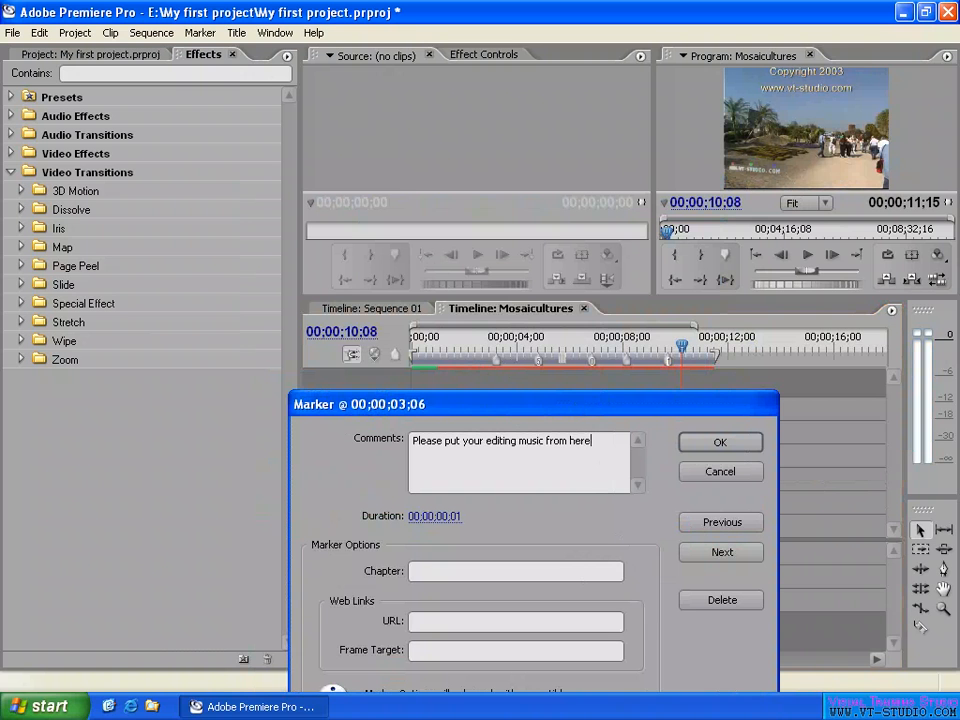
# - Move the Marker dialog around the timeline to examine the sequence markers and the remaining marker settings
pyautogui.moveTo(576, 414); pyautogui.dragTo(684, 112)
pyautogui.moveTo(617, 112); pyautogui.dragTo(641, 57)
pyautogui.moveTo(115, 92); pyautogui.dragTo(112, 93)
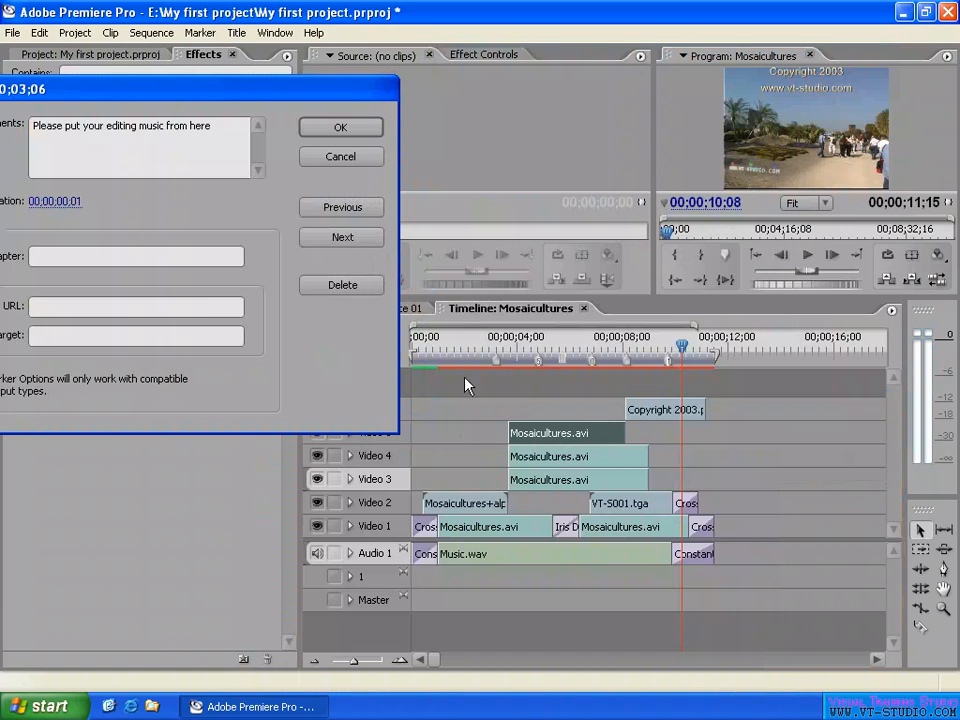
pyautogui.moveTo(230, 80); pyautogui.dragTo(292, 263)
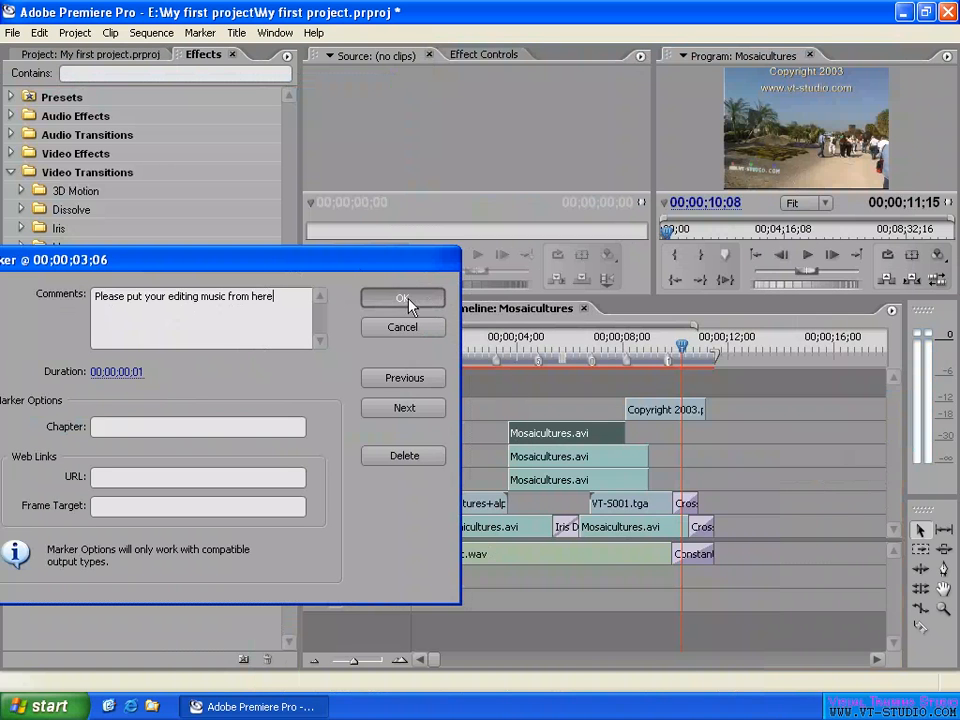
pyautogui.moveTo(274, 262); pyautogui.dragTo(344, 95)
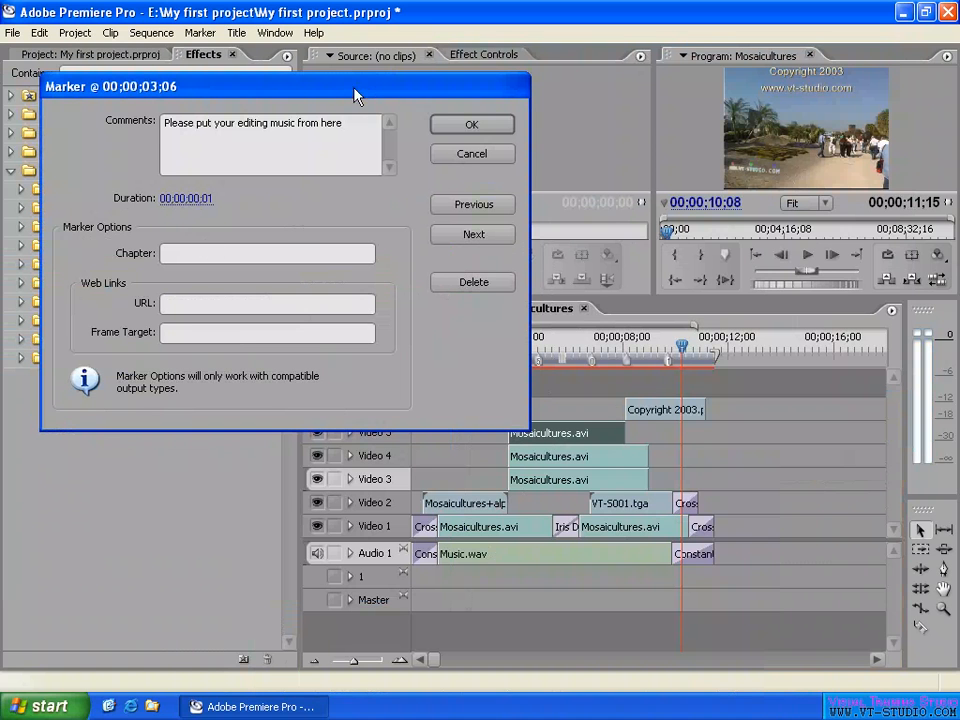
pyautogui.moveTo(258, 90); pyautogui.dragTo(236, 61)
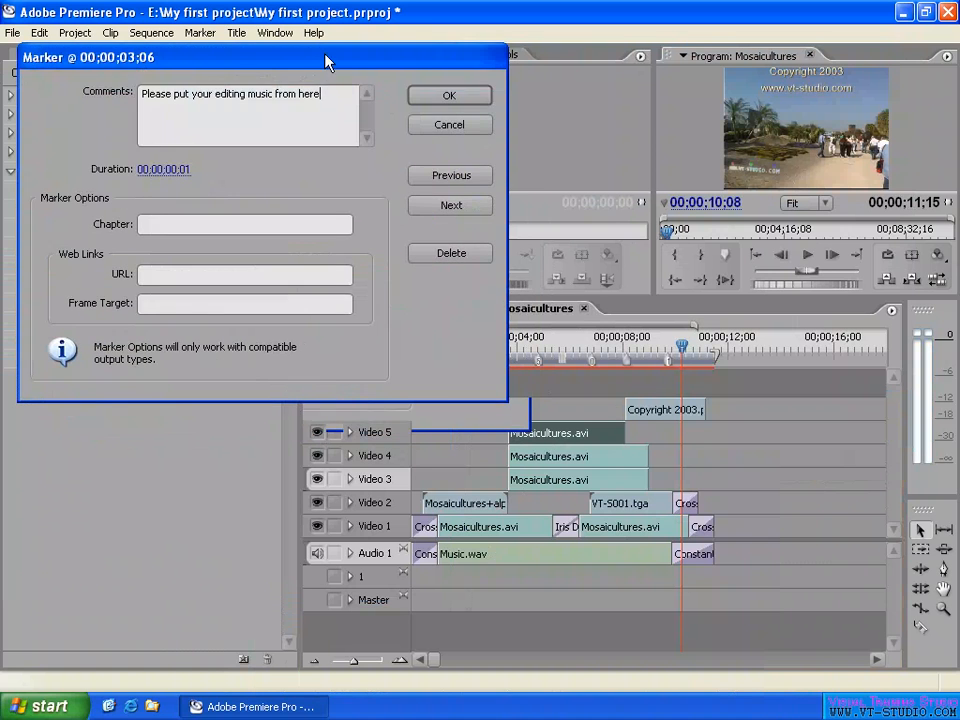
# - Set the duration of the unnumbered marker at 00;00;03;06 to 00;00;00;20 and apply the marker settings
pyautogui.click(172, 176)
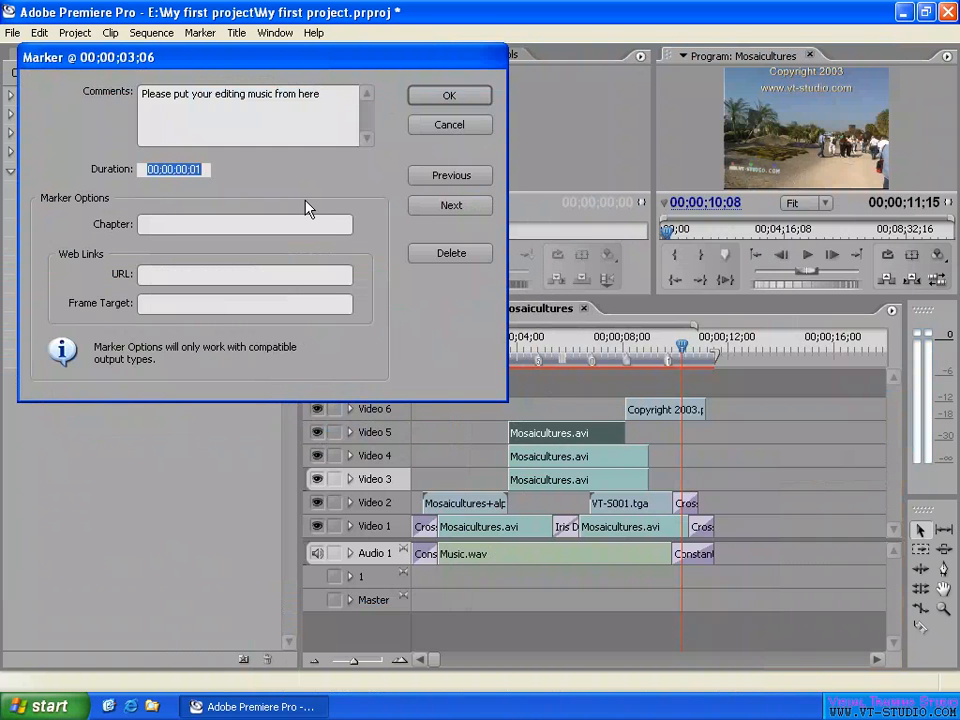
pyautogui.write('20')
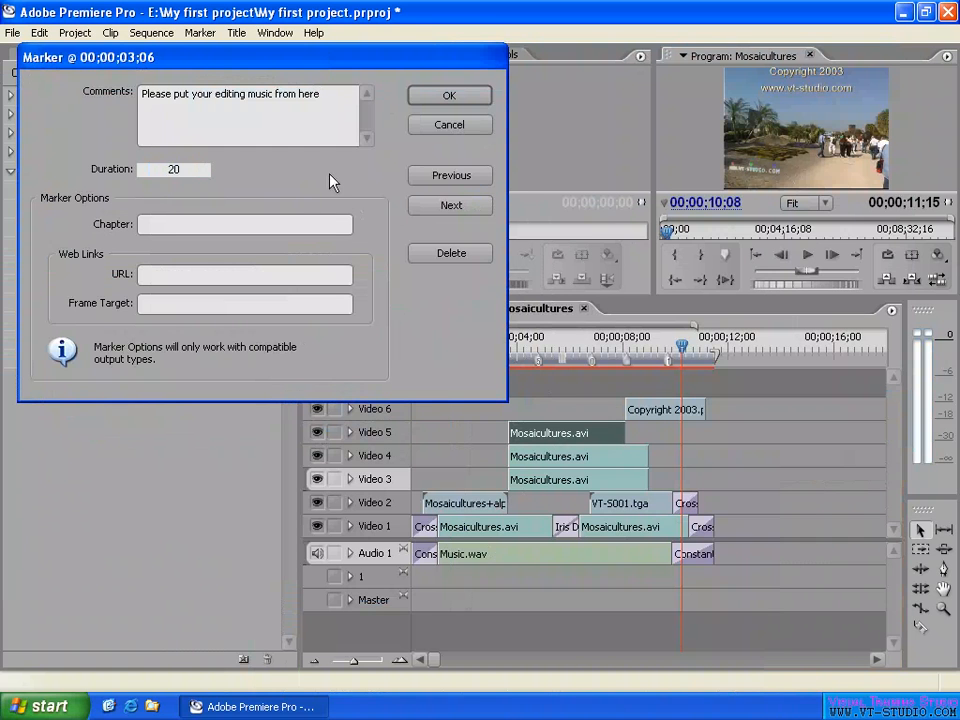
pyautogui.press('Tab')
pyautogui.click(449, 95)
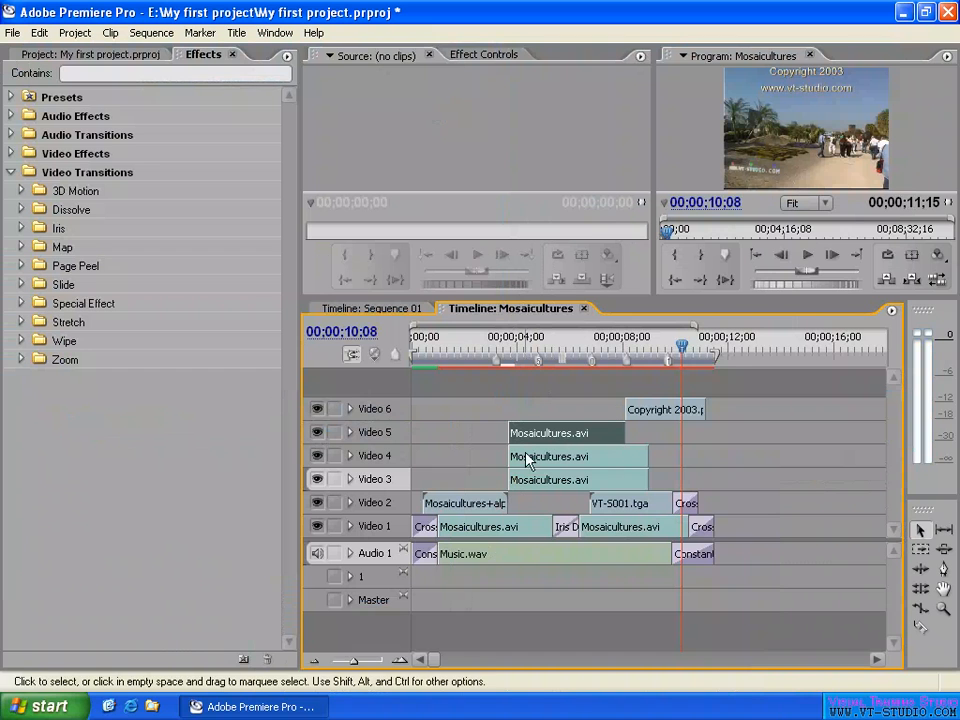
# - Examine the marker's duration bar on the time ruler with the playhead near it, ending with the playhead at 00;00;05;06
pyautogui.click(508, 348)
pyautogui.press('=')
pyautogui.press('=')
pyautogui.press('=')
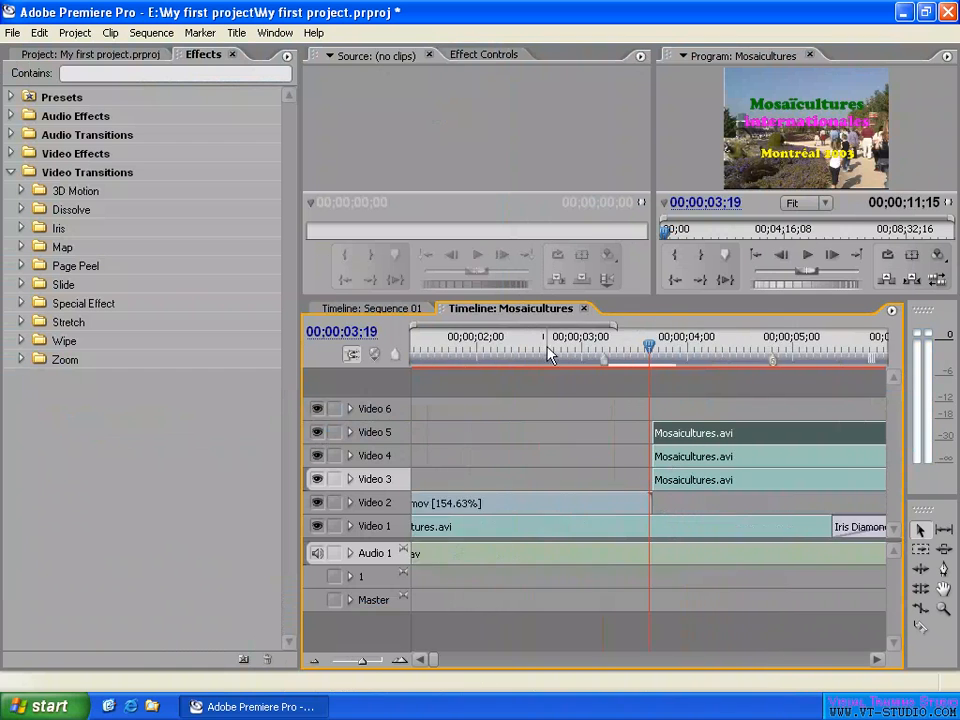
pyautogui.moveTo(560, 362)
pyautogui.mouseDown()
pyautogui.moveTo(488, 362)
pyautogui.moveTo(643, 360)
pyautogui.moveTo(560, 375)
pyautogui.mouseUp()
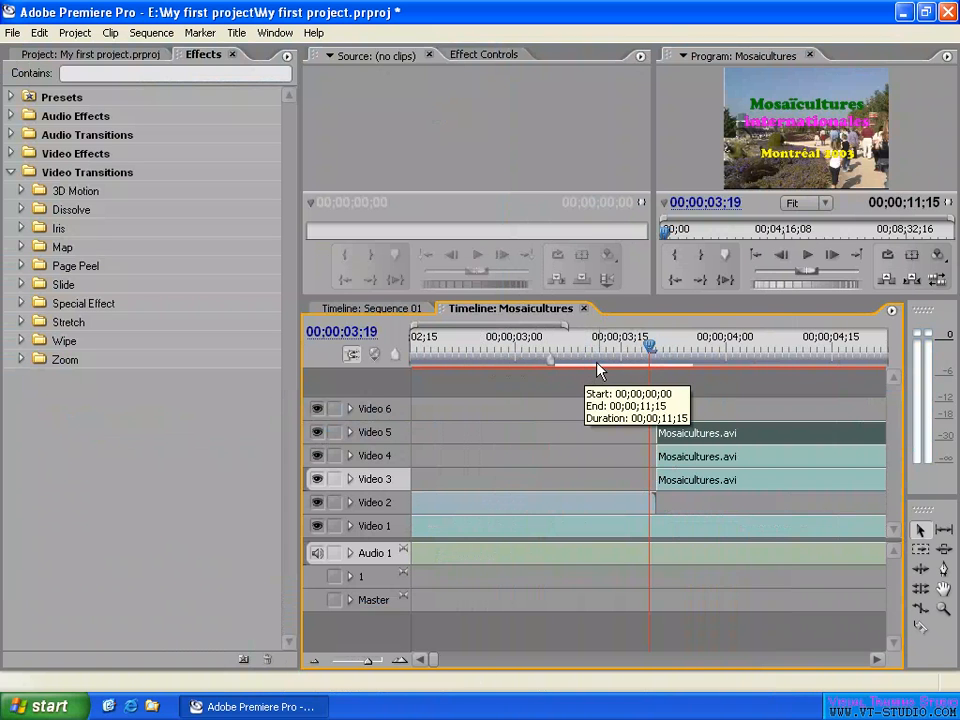
pyautogui.click(620, 349)
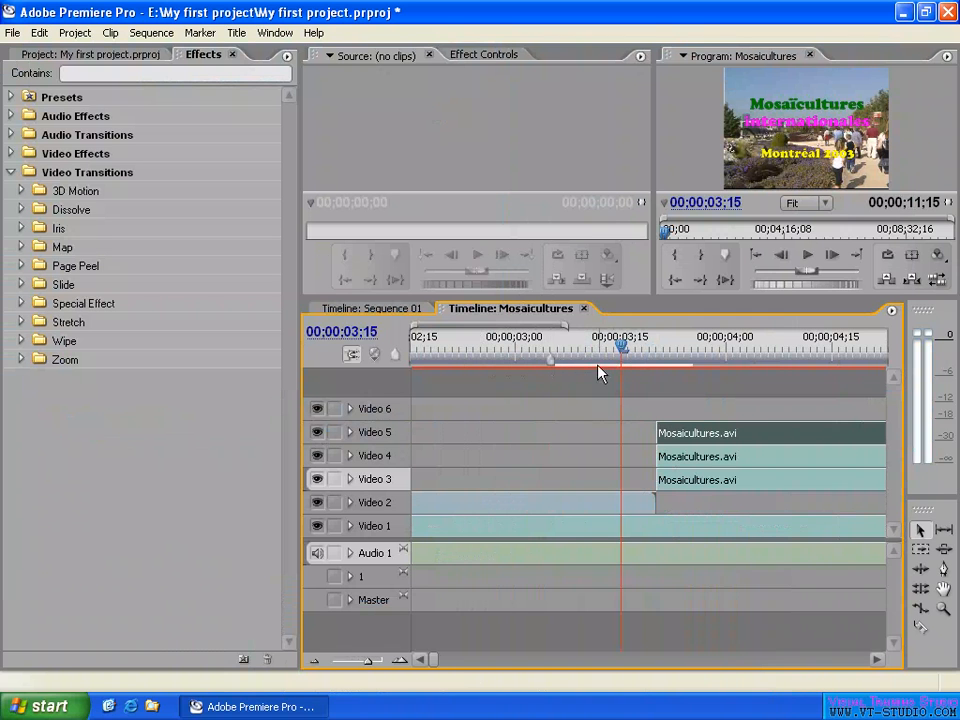
pyautogui.press('-')
pyautogui.press('-')
pyautogui.press('-')
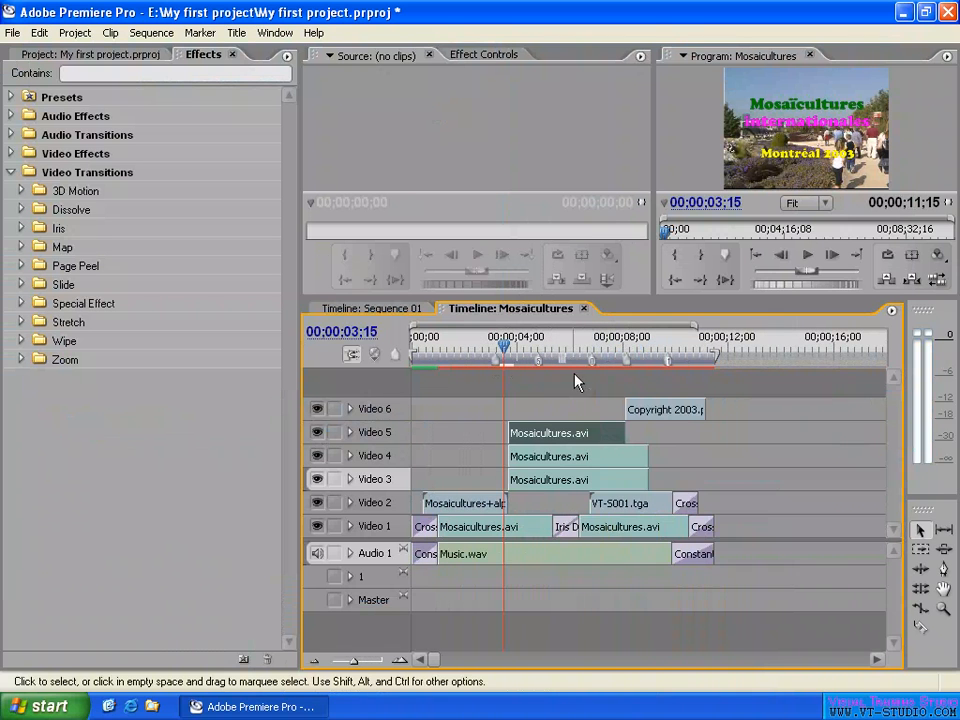
pyautogui.press('=')
pyautogui.click(686, 343)
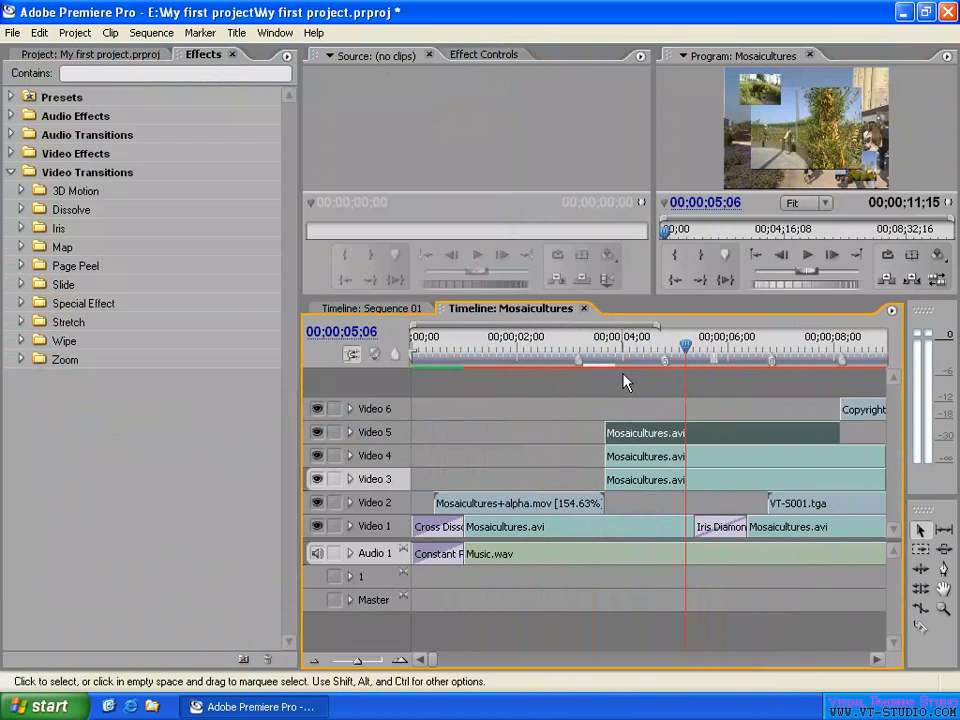
# - Reopen the unnumbered marker and extend its comment to "Please put your editing music from here as the duration on the marker"
pyautogui.doubleClick(580, 360)
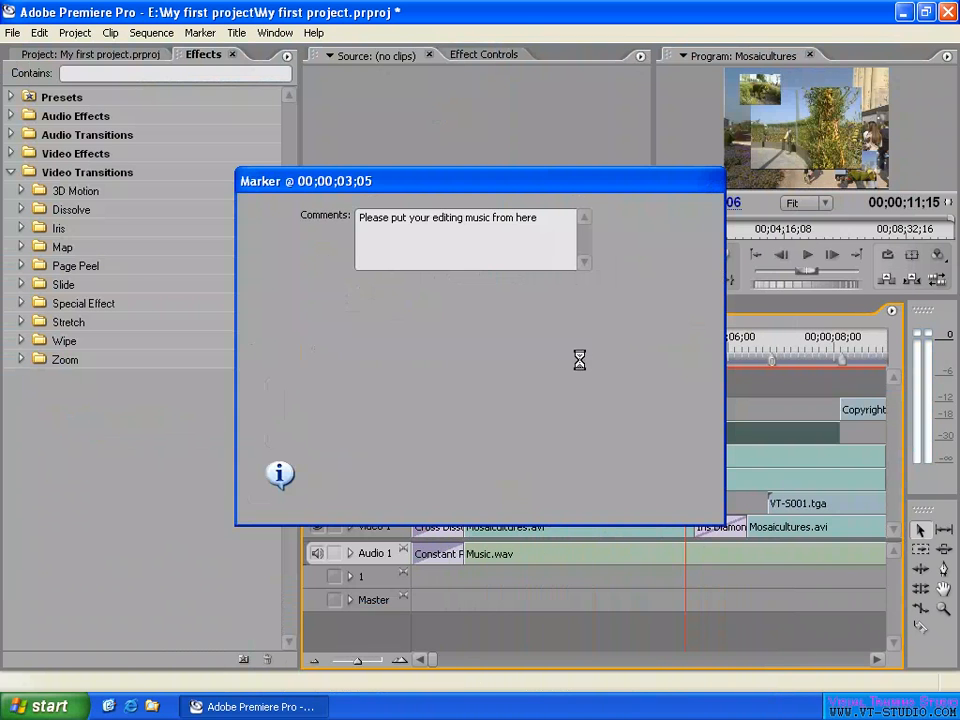
pyautogui.moveTo(528, 184); pyautogui.dragTo(321, 129)
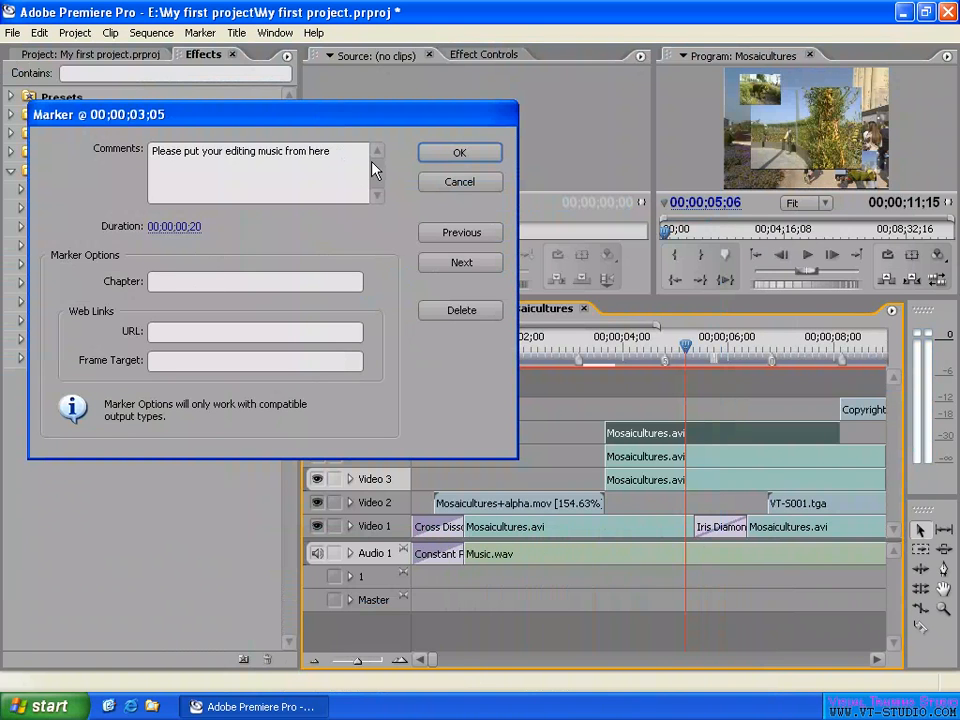
pyautogui.click(346, 154)
pyautogui.write('as')
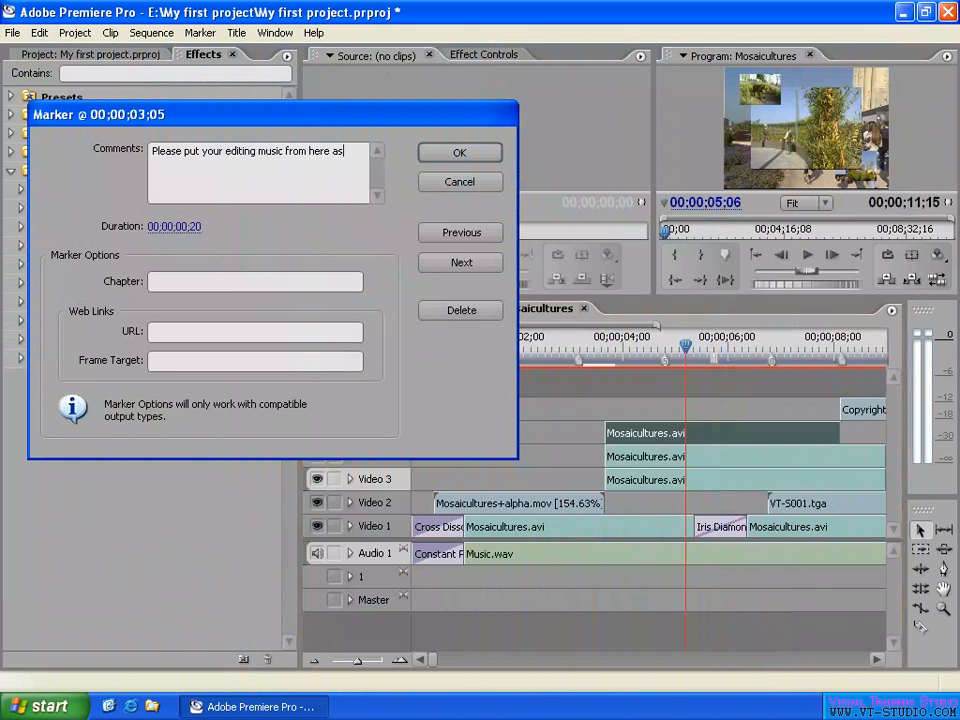
pyautogui.write(' the duration on the m')
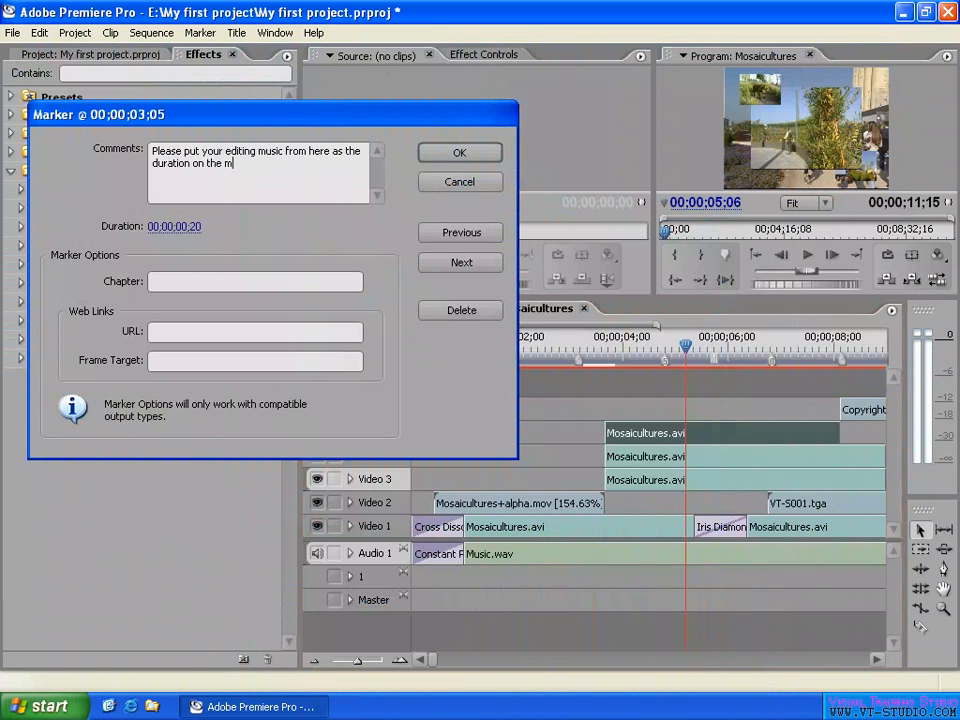
pyautogui.write('arker')
# - Set the unnumbered marker's duration to 00;00;01;25 and apply the marker settings
pyautogui.click(205, 228)
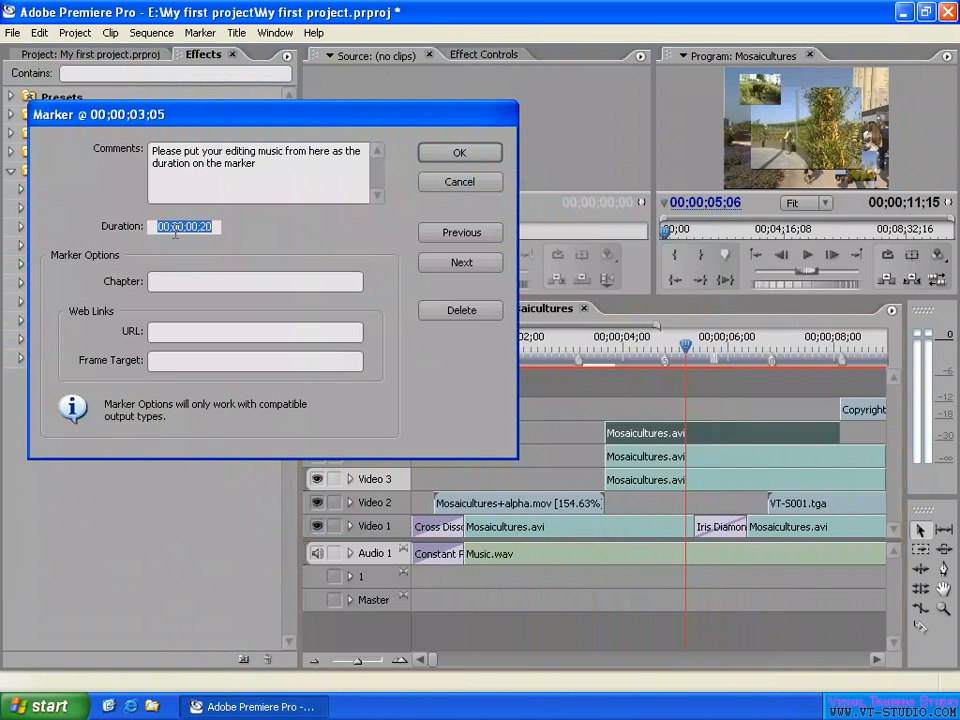
pyautogui.write('1')
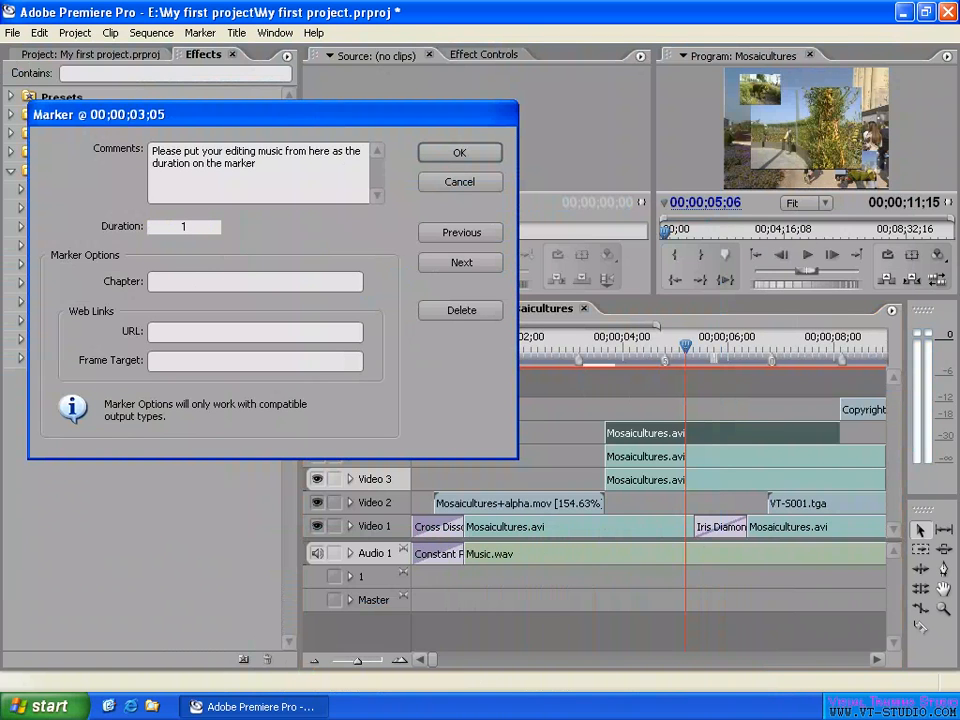
pyautogui.write(';25')
pyautogui.press('Return')
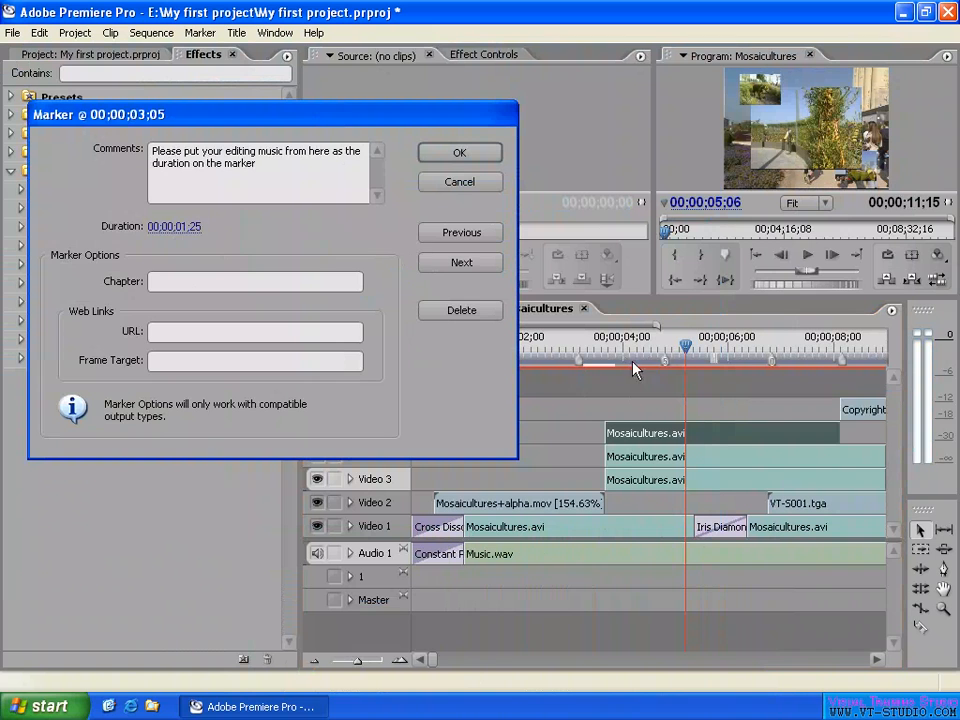
pyautogui.click(489, 153)
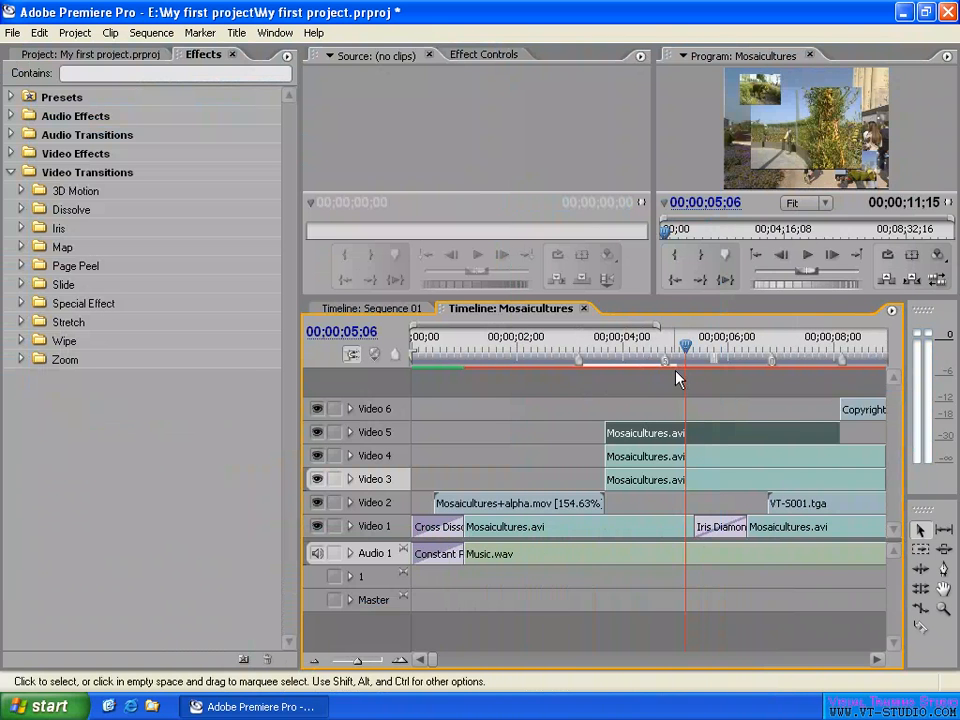
# - Reopen the unnumbered marker clear of its duration bar and examine the Chapter, URL and Frame Target options
pyautogui.doubleClick(580, 362)
pyautogui.moveTo(537, 185); pyautogui.dragTo(355, 83)
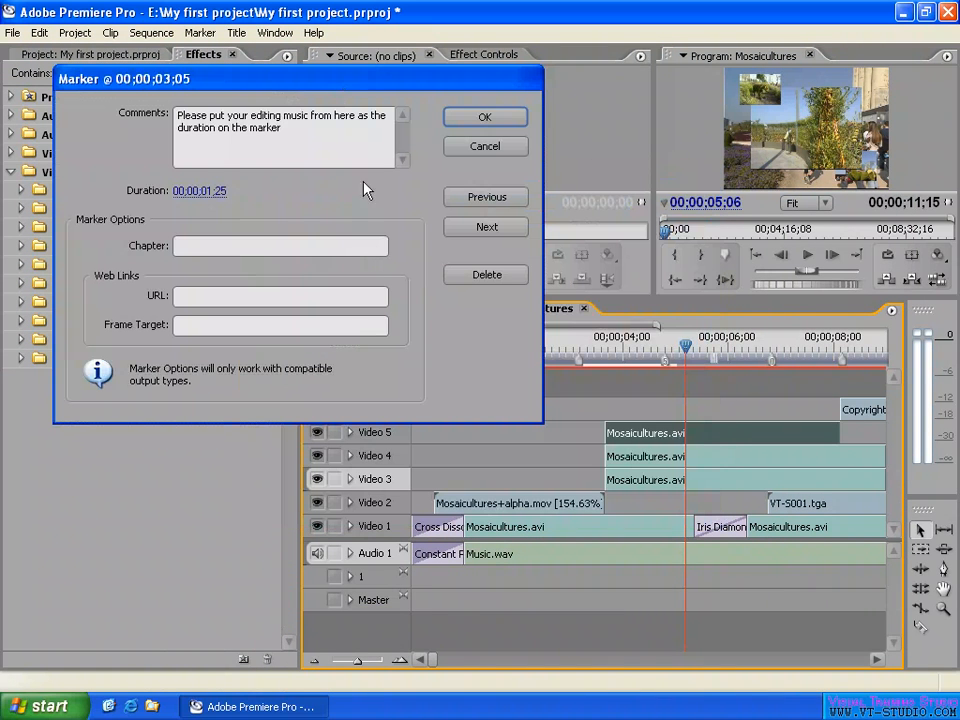
pyautogui.click(300, 245)
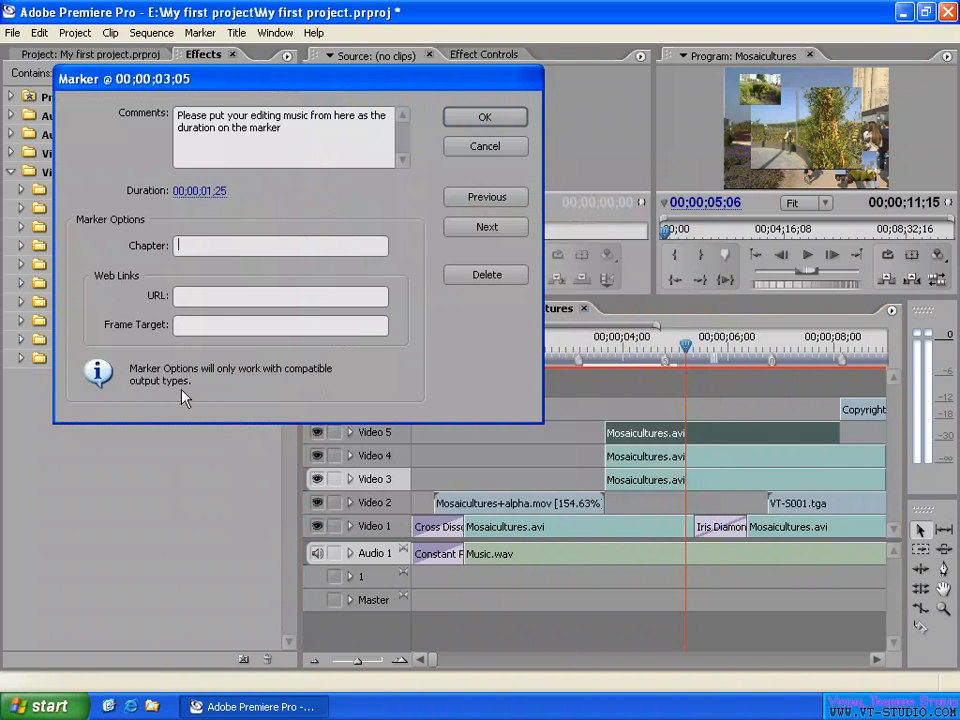
pyautogui.click(221, 296)
pyautogui.click(203, 326)
pyautogui.click(212, 297)
# - Enter 01 as the marker's chapter and select the entered text
pyautogui.click(189, 245)
pyautogui.write('01')
pyautogui.moveTo(206, 251); pyautogui.dragTo(150, 253)
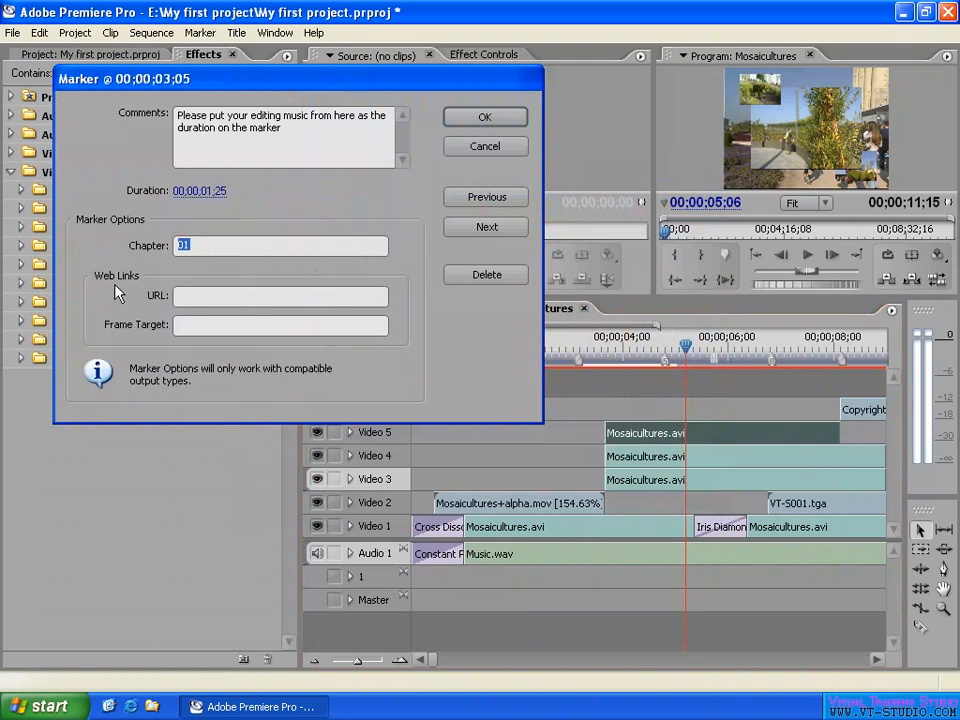
pyautogui.click(197, 295)
pyautogui.write('http://www.vt-')
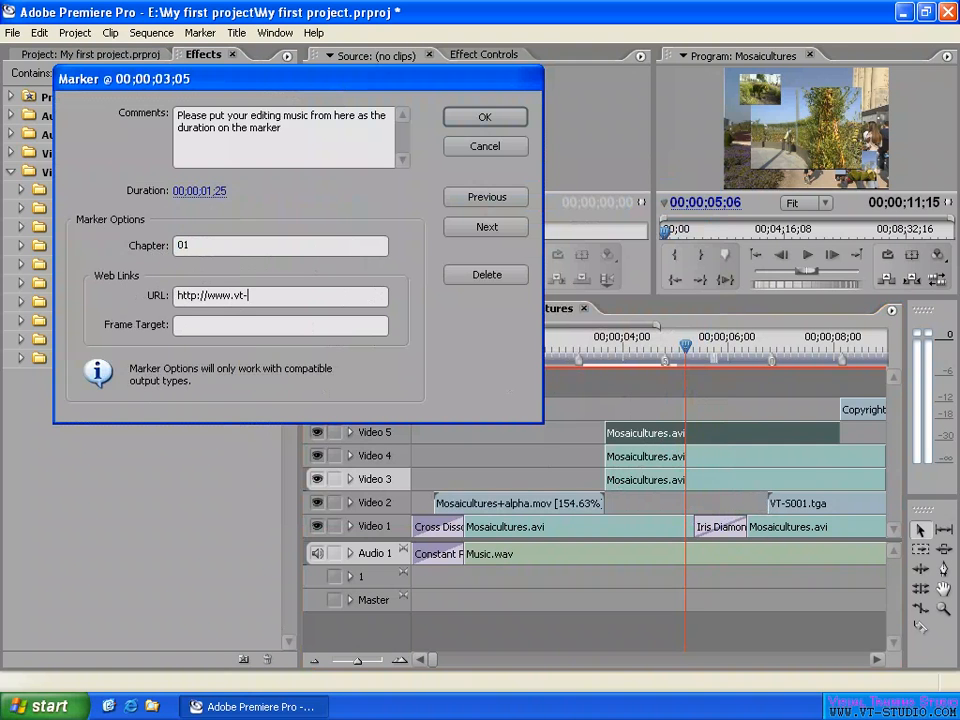
pyautogui.write('studio.com')
pyautogui.doubleClick(326, 294)
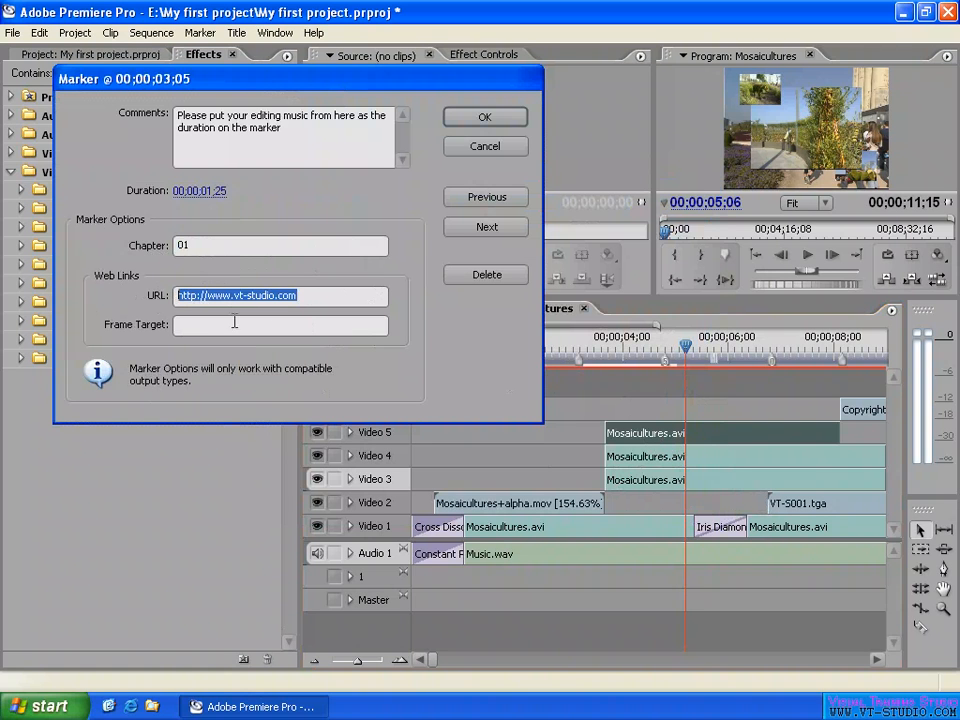
# - Review the marker's Frame Target, URL and Chapter fields
pyautogui.click(265, 325)
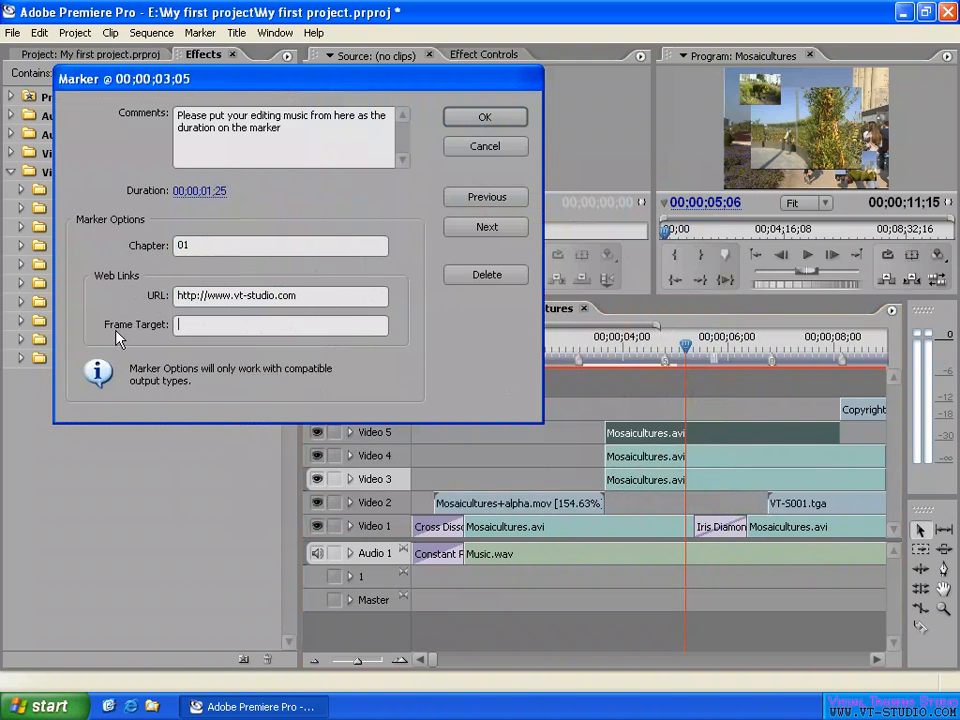
pyautogui.doubleClick(339, 298)
pyautogui.click(244, 327)
pyautogui.doubleClick(250, 246)
pyautogui.moveTo(360, 300); pyautogui.dragTo(78, 303)
pyautogui.click(180, 325)
# - Go backward through the sequence markers, with the marker dialog moved clear of the timeline ruler, until marker 1 is reached again
pyautogui.moveTo(402, 85); pyautogui.dragTo(414, 92)
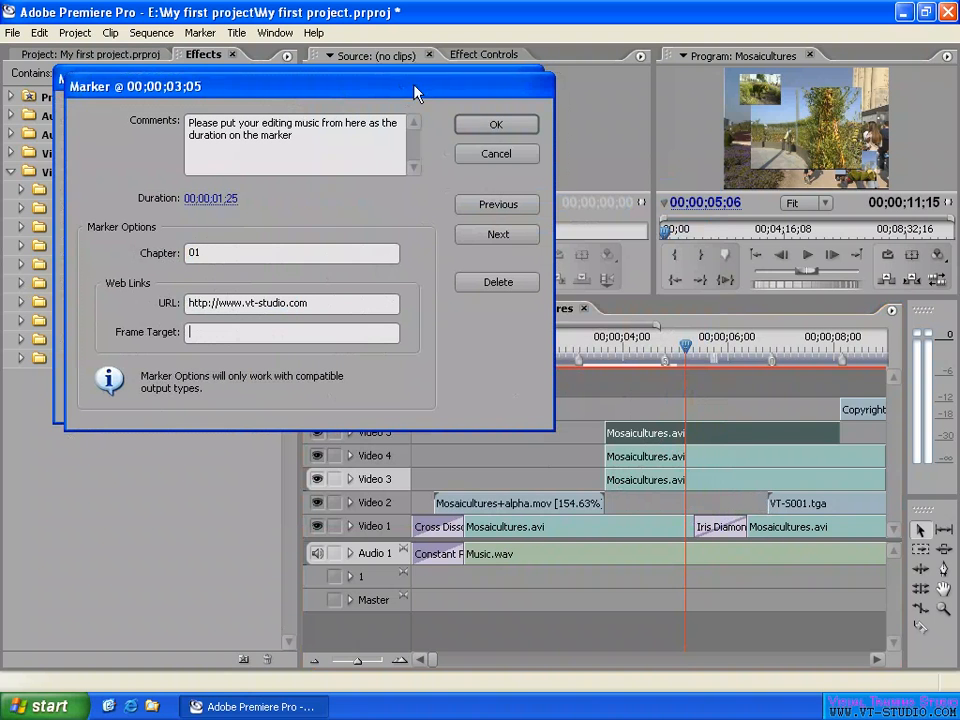
pyautogui.click(499, 208)
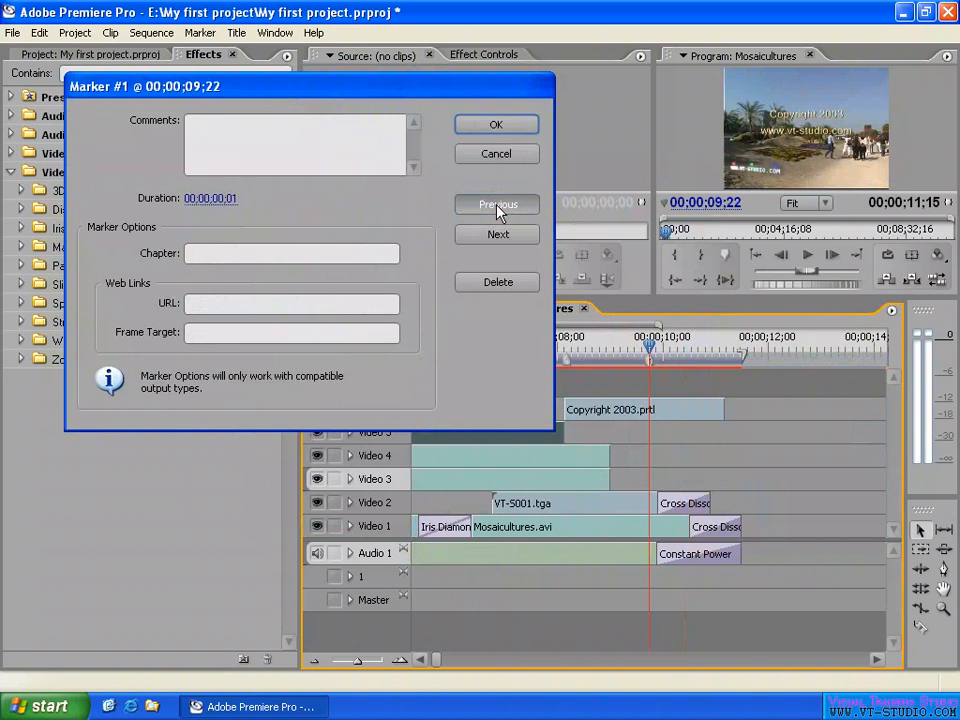
pyautogui.moveTo(462, 93); pyautogui.dragTo(378, 98)
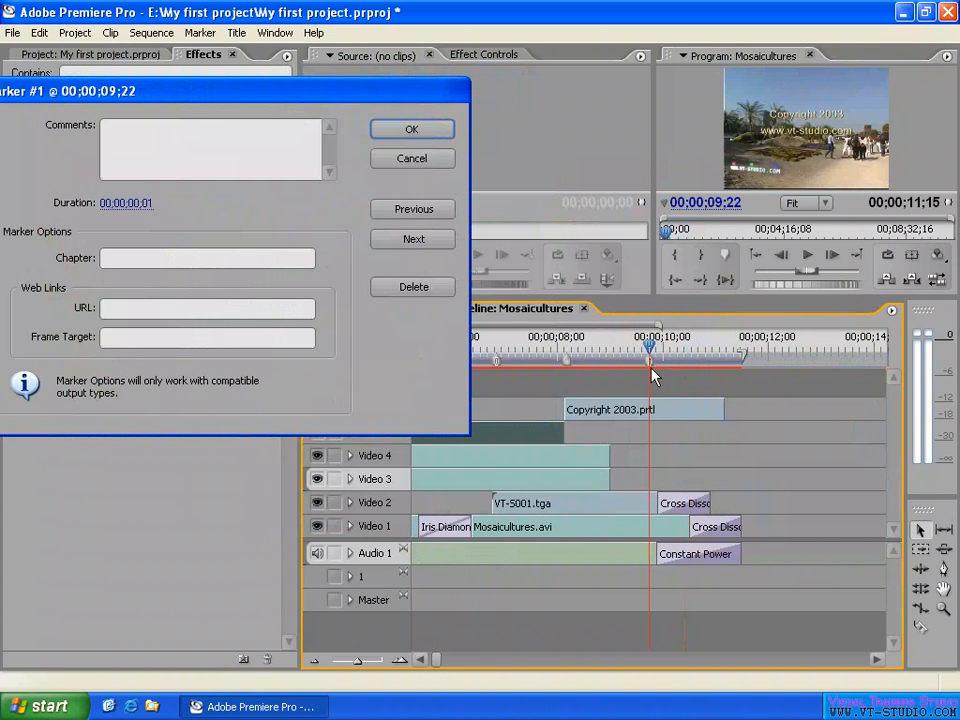
pyautogui.click(416, 212)
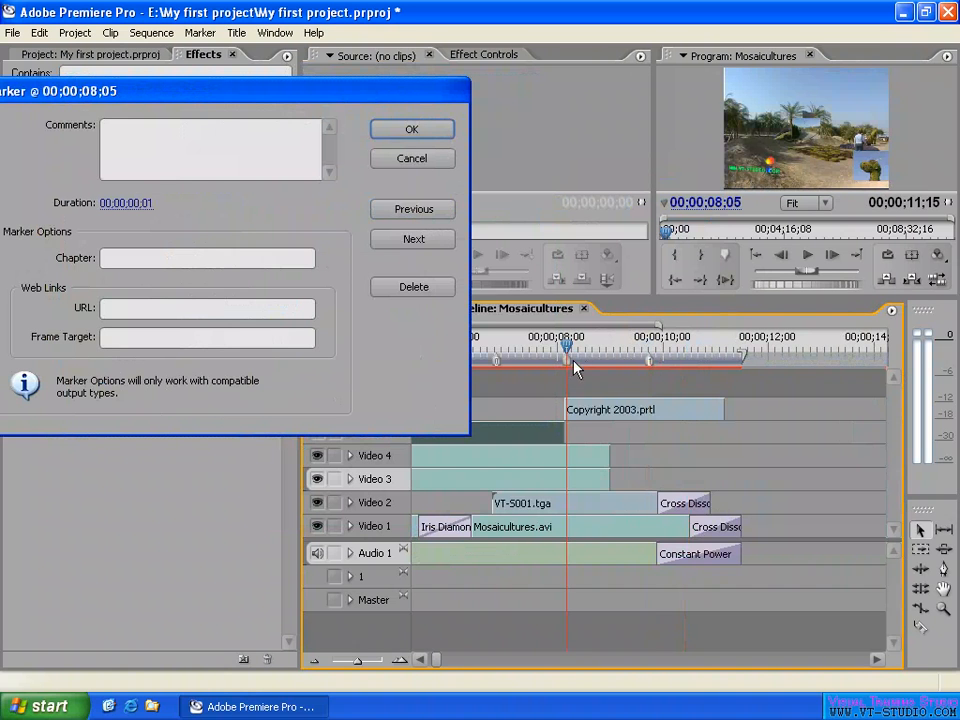
pyautogui.click(405, 210)
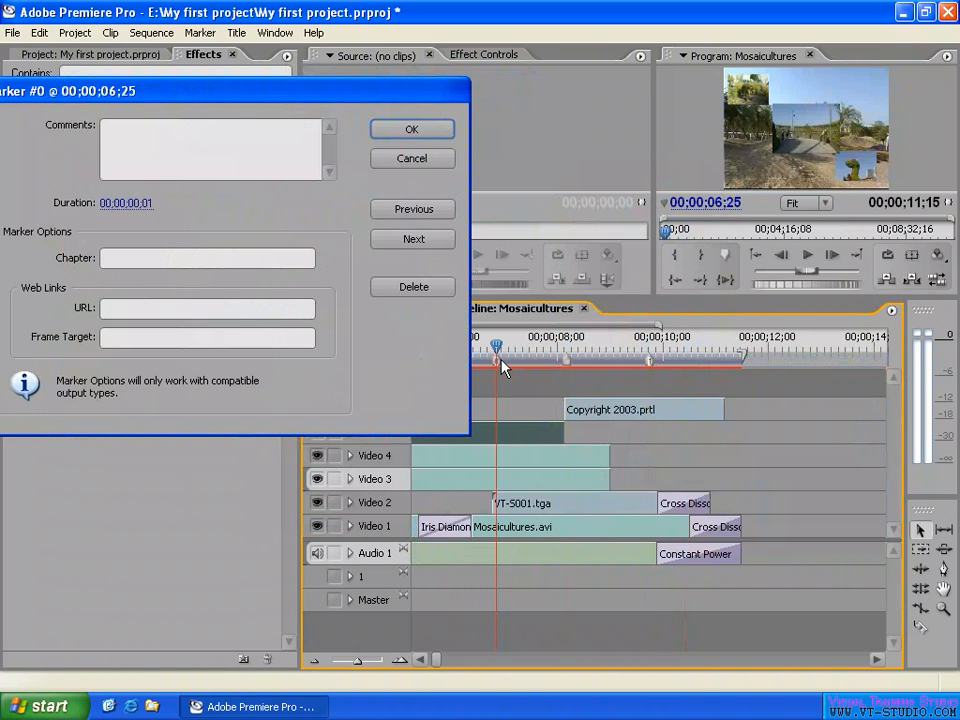
pyautogui.click(414, 211)
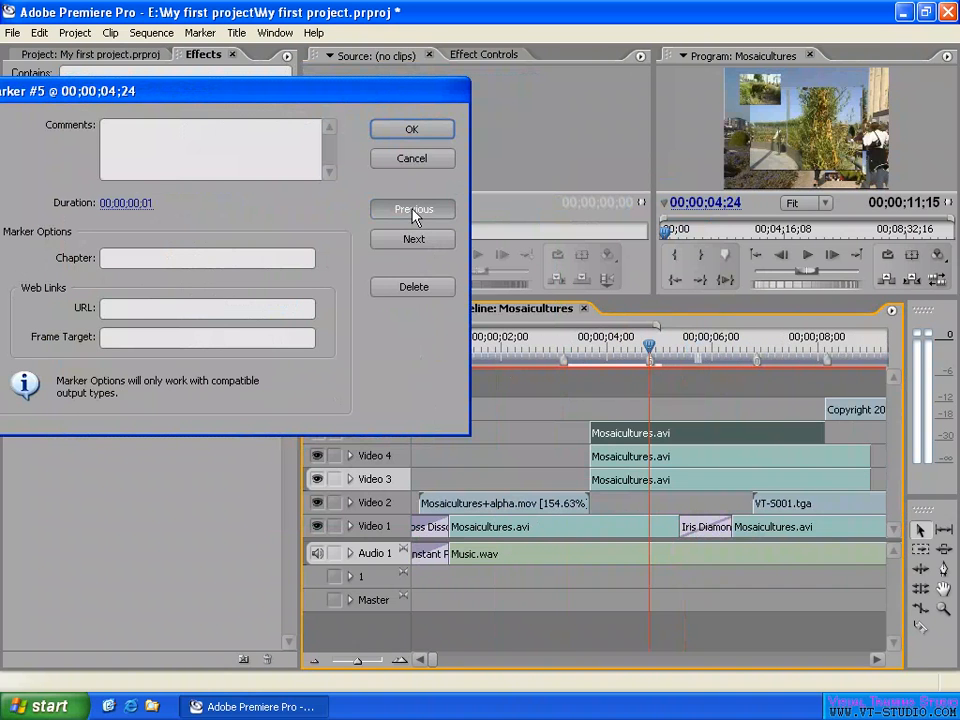
pyautogui.click(416, 212)
pyautogui.click(415, 212)
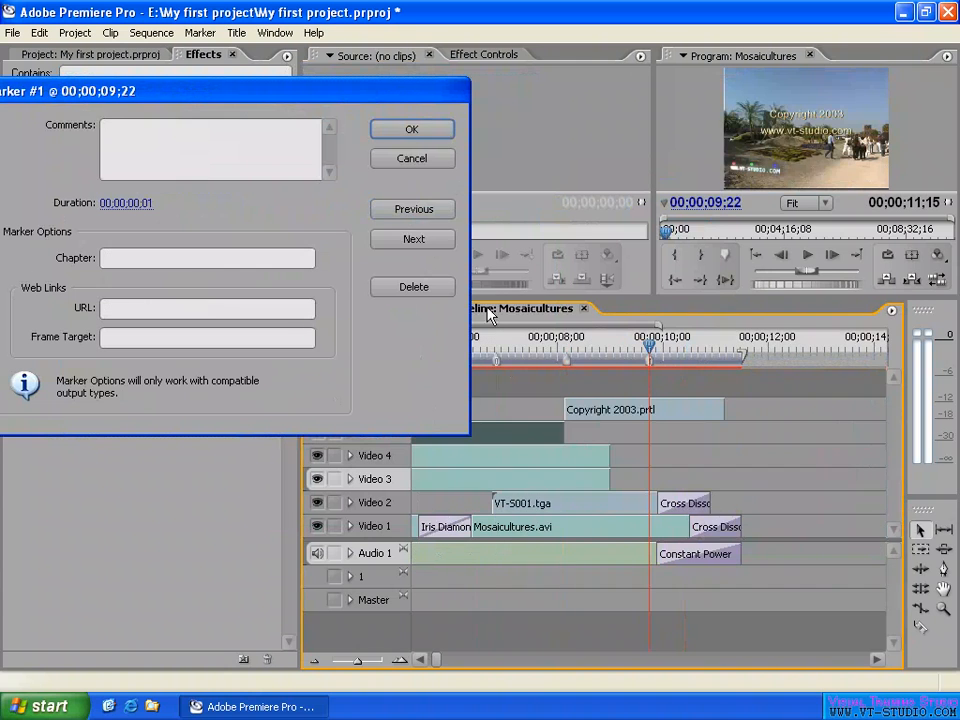
# - Go forward through the markers to marker 0 at 00;00;06;25 and delete it
pyautogui.click(414, 237)
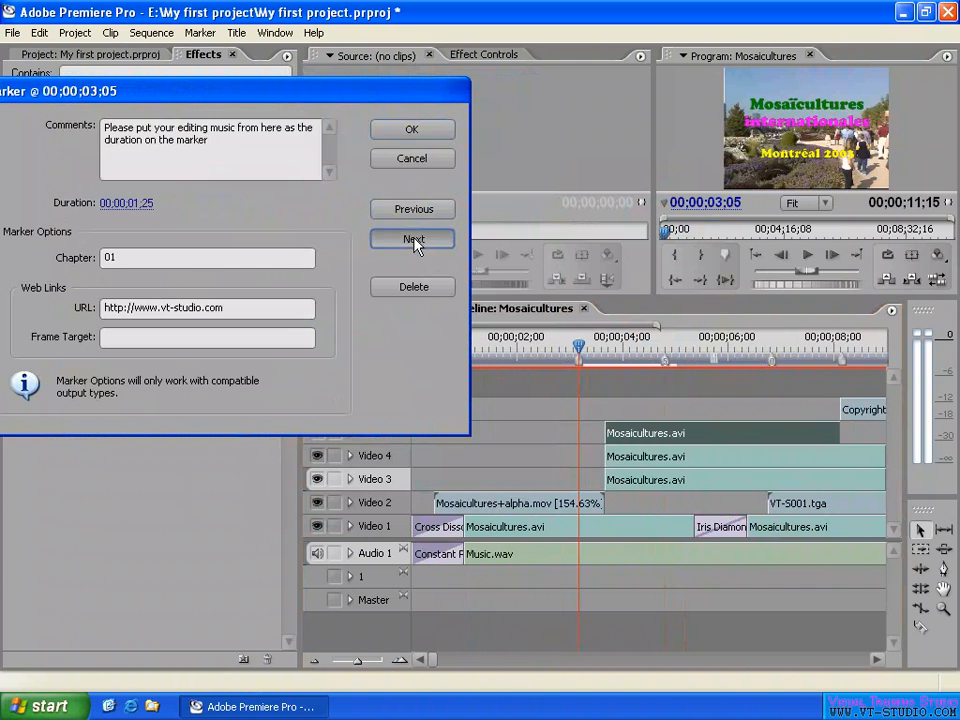
pyautogui.click(414, 239)
pyautogui.click(424, 246)
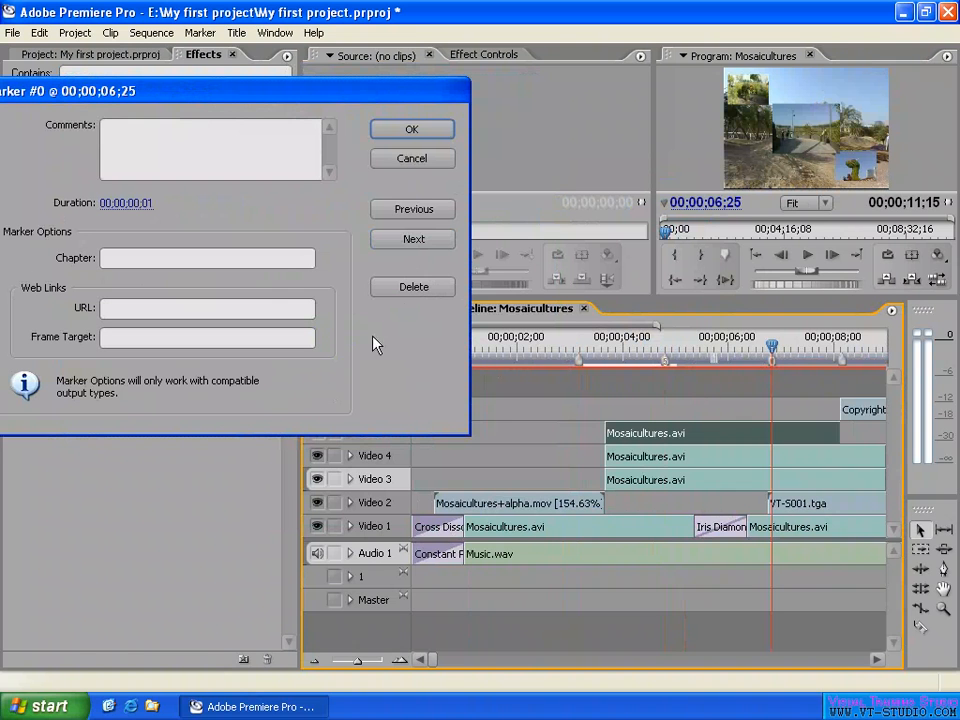
pyautogui.click(414, 287)
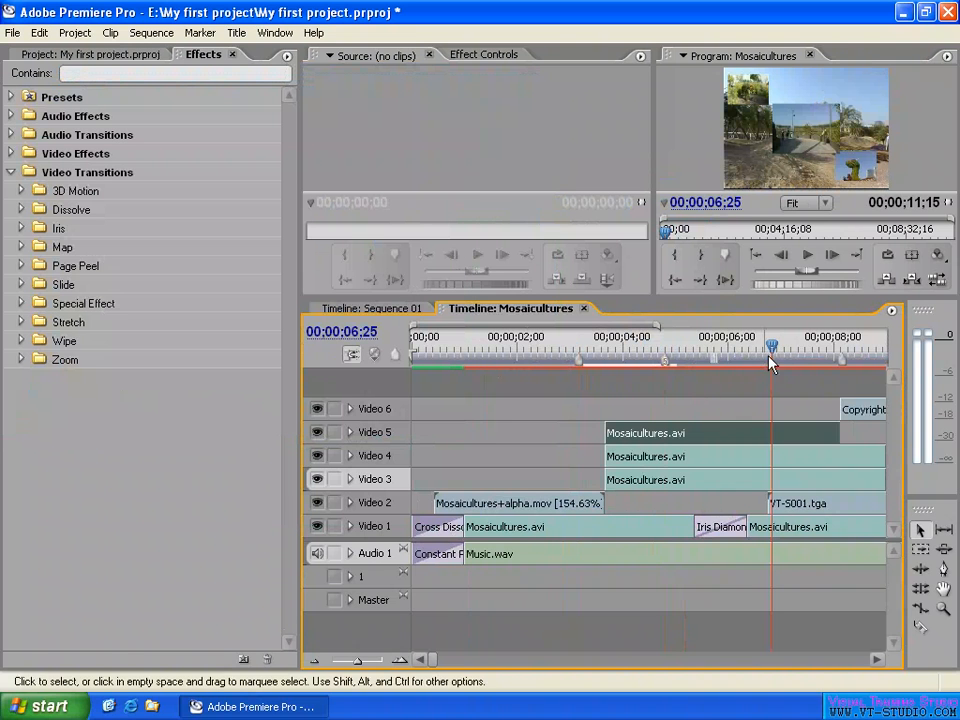
# - Place the playhead at 00;00;06;00 and clear numbered marker 5 from the sequence
pyautogui.moveTo(722, 347); pyautogui.dragTo(729, 345)
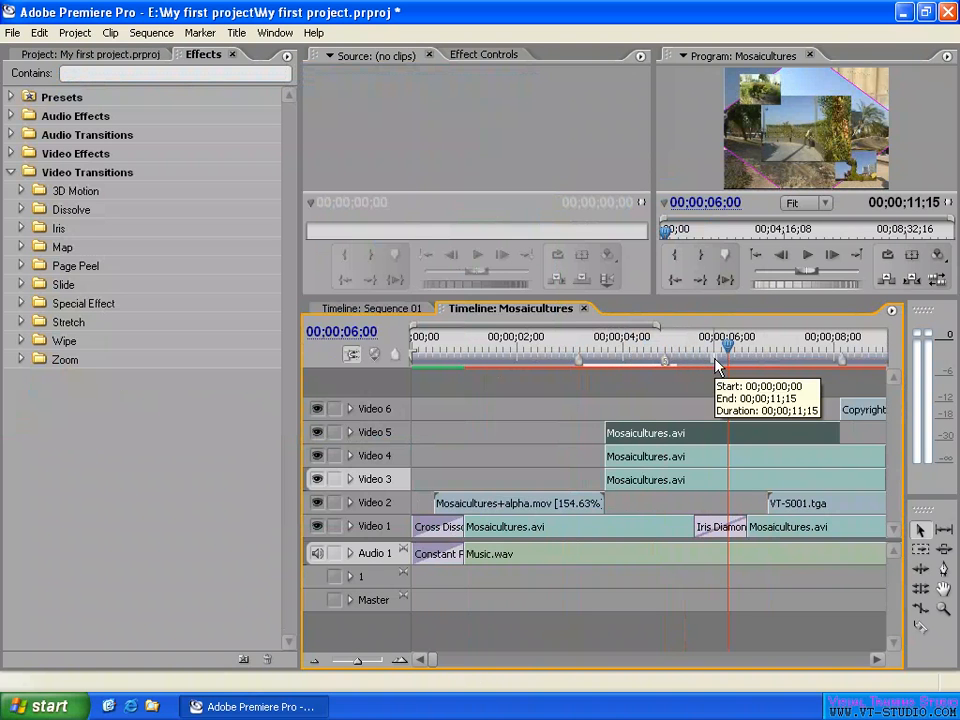
pyautogui.press('\\')
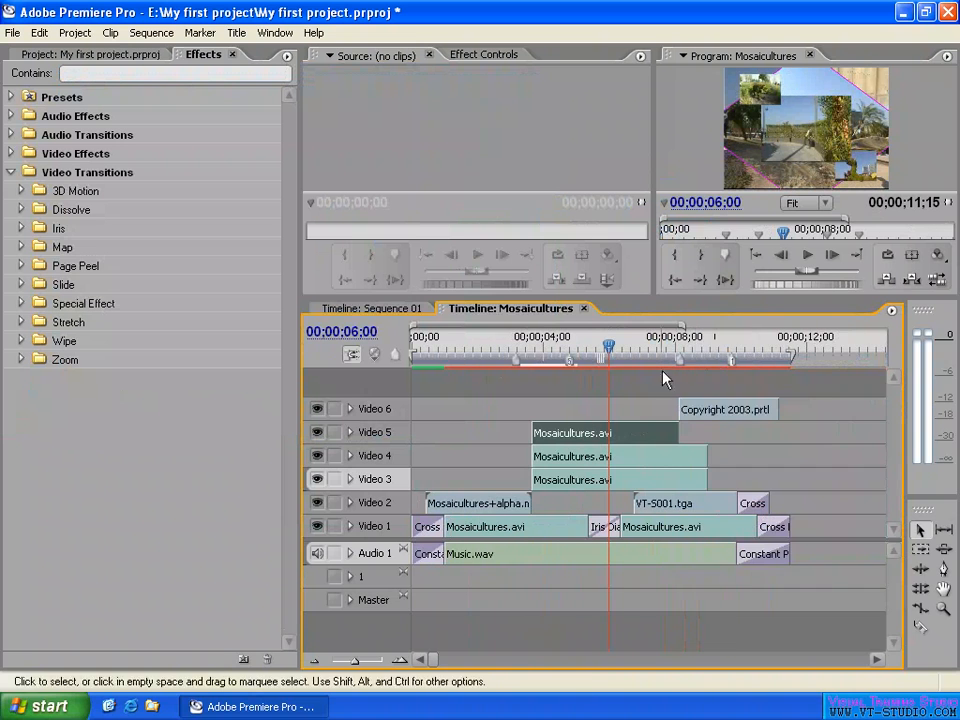
pyautogui.rightClick(733, 345)
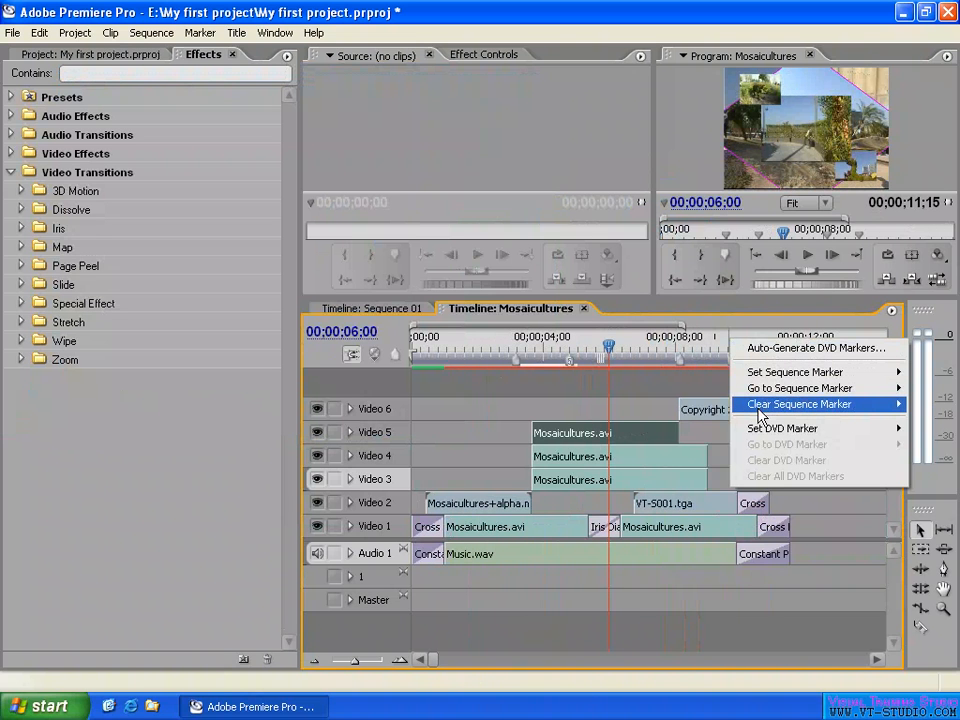
pyautogui.moveTo(757, 412)
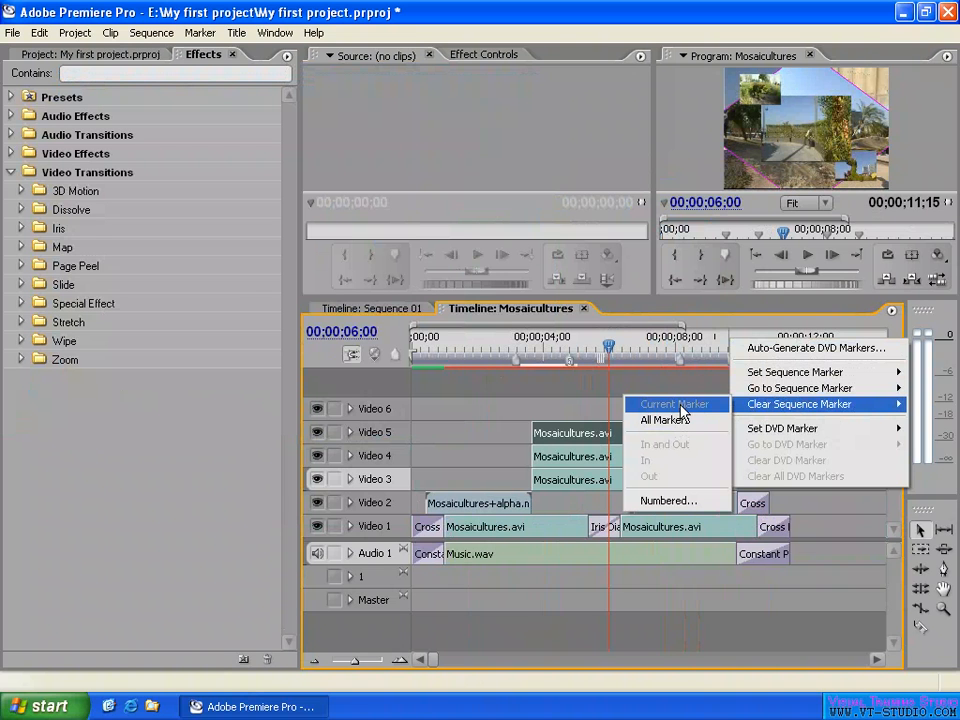
pyautogui.click(668, 503)
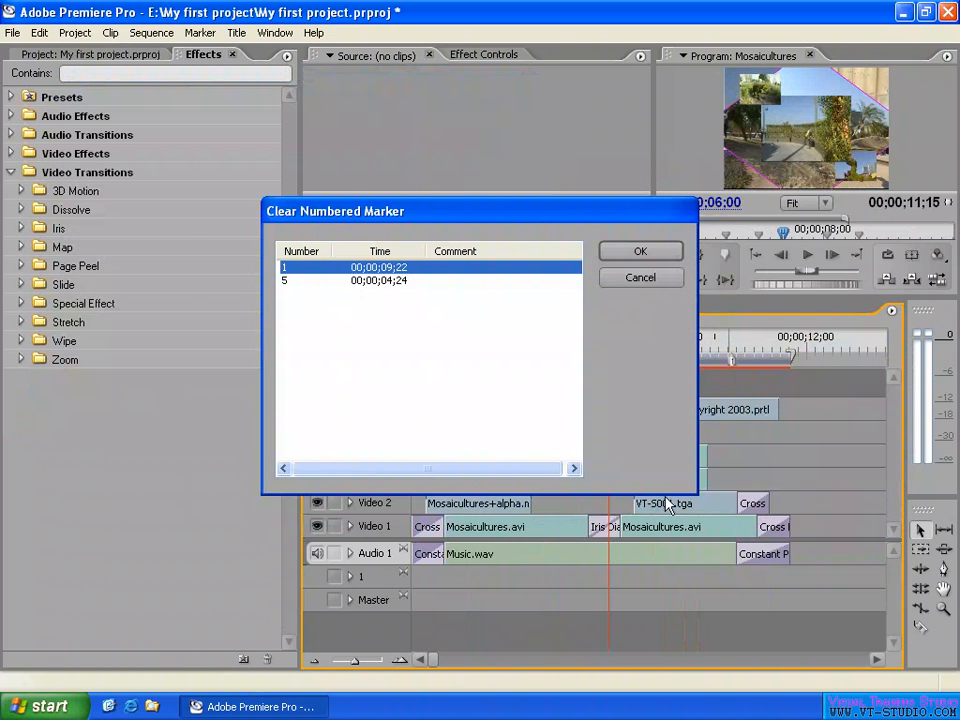
pyautogui.click(297, 281)
pyautogui.moveTo(412, 216)
pyautogui.mouseDown()
pyautogui.moveTo(193, 52)
pyautogui.moveTo(231, 88)
pyautogui.moveTo(203, 48)
pyautogui.mouseUp()
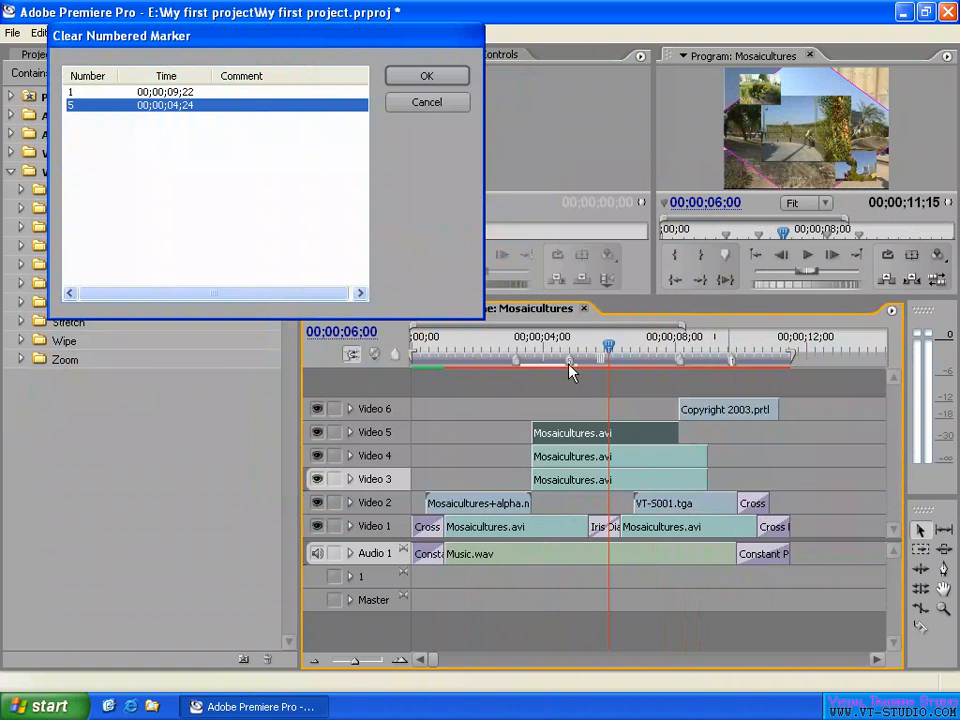
pyautogui.click(430, 82)
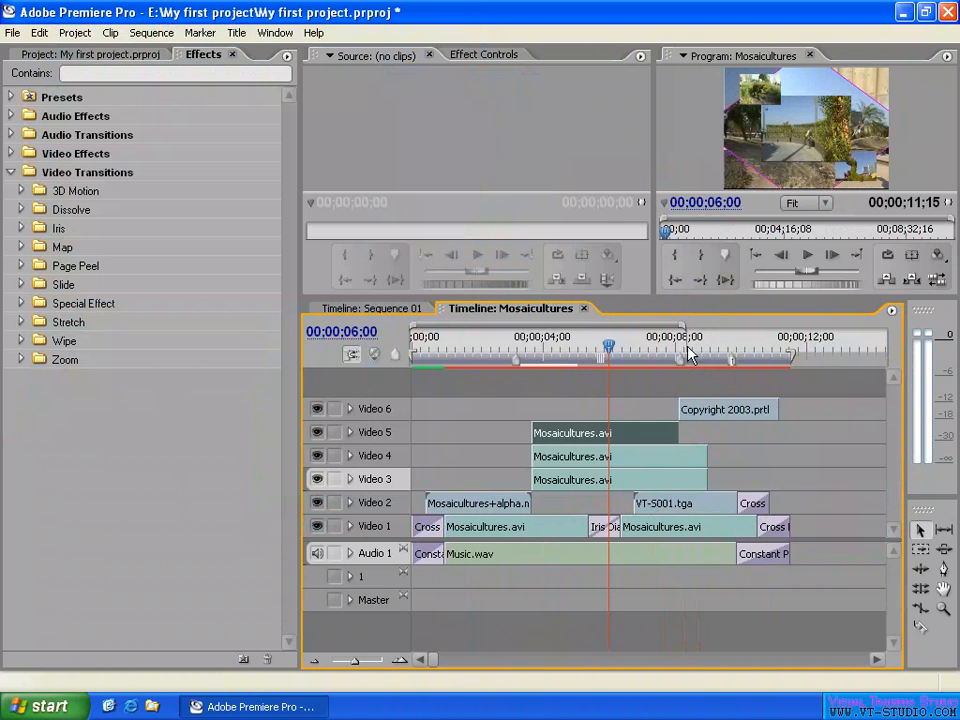
# - Go to the next sequence marker at 00;00;08;05 and clear that current marker
pyautogui.rightClick(668, 345)
pyautogui.moveTo(775, 405)
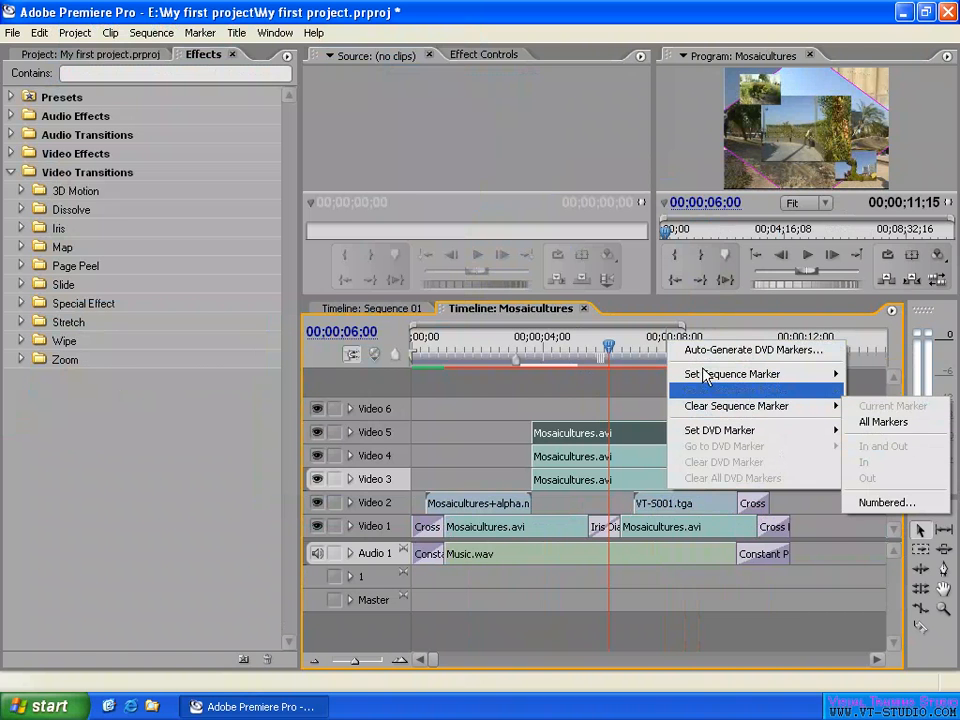
pyautogui.moveTo(748, 394)
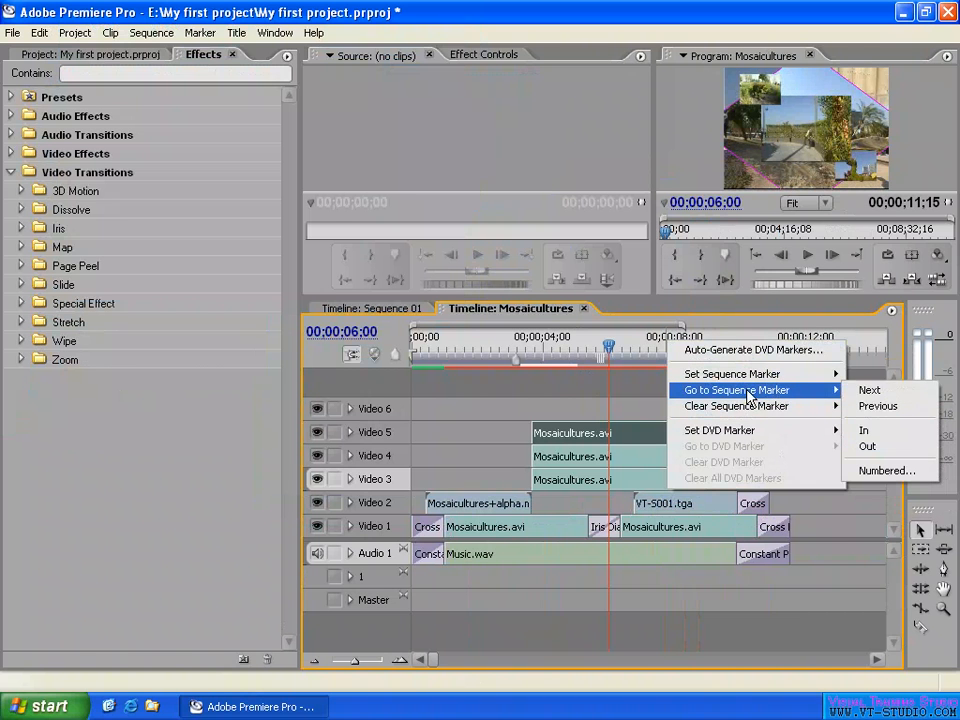
pyautogui.click(875, 391)
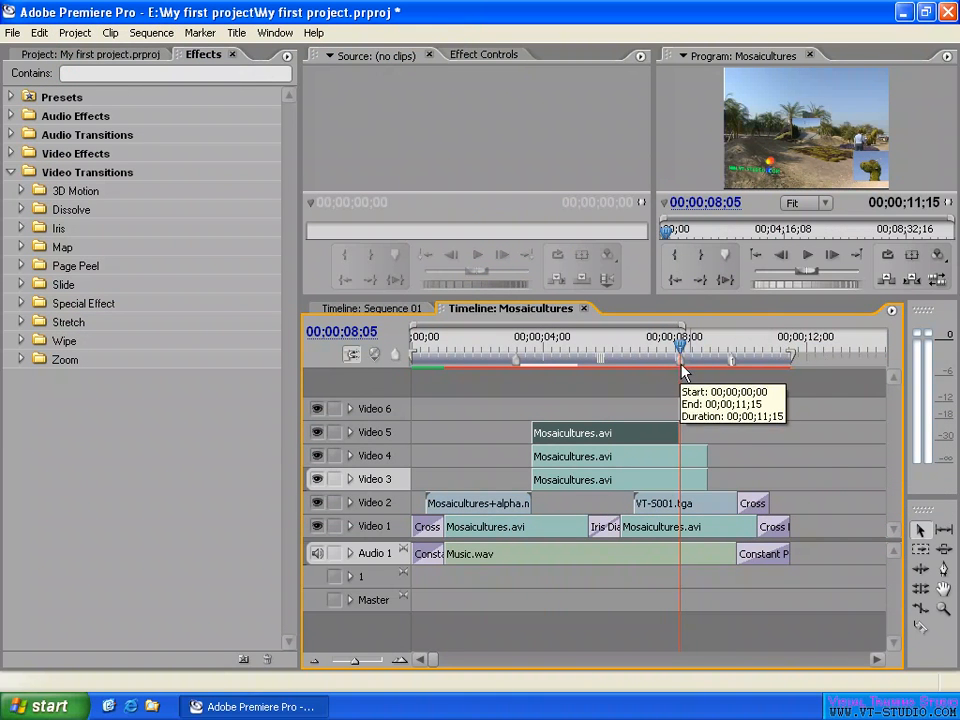
pyautogui.rightClick(828, 347)
pyautogui.moveTo(760, 405)
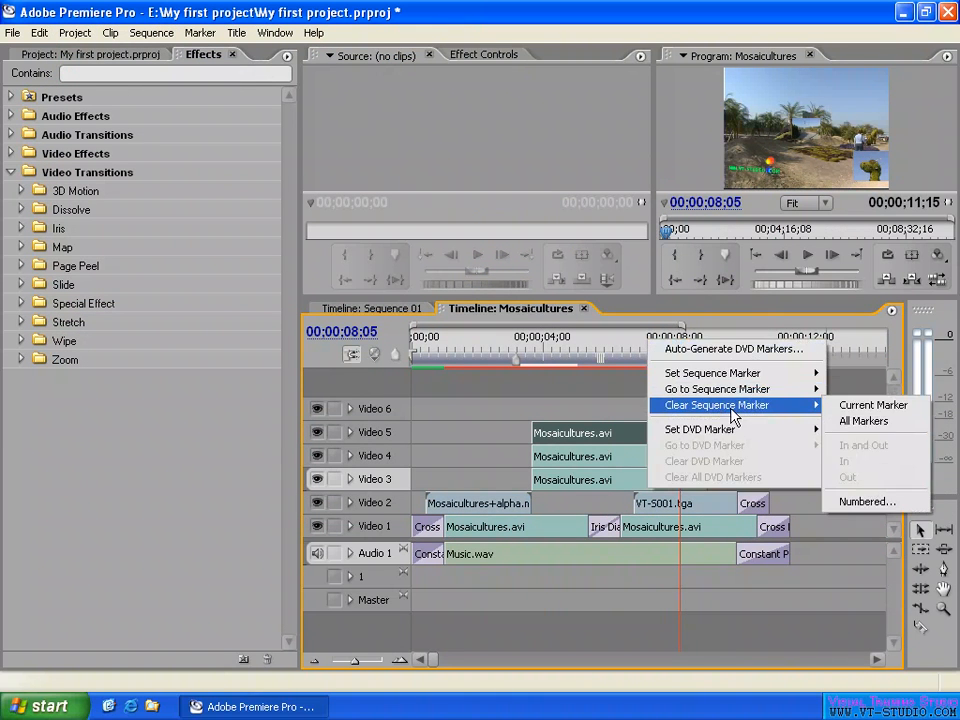
pyautogui.click(874, 420)
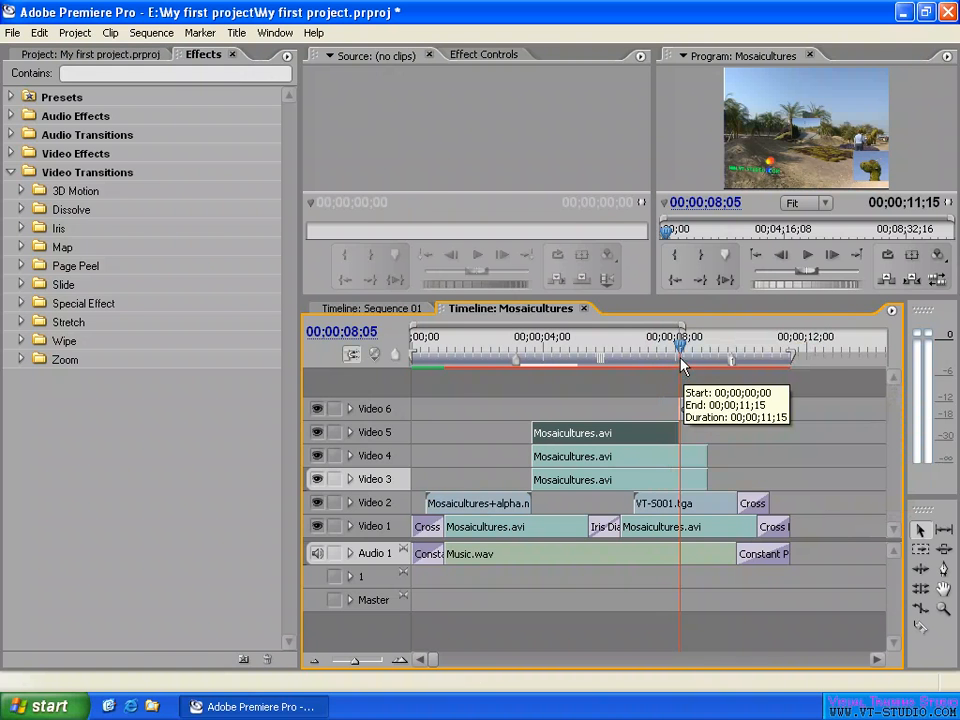
# - Clear all remaining sequence markers from the Mosaicultures timeline
pyautogui.rightClick(601, 350)
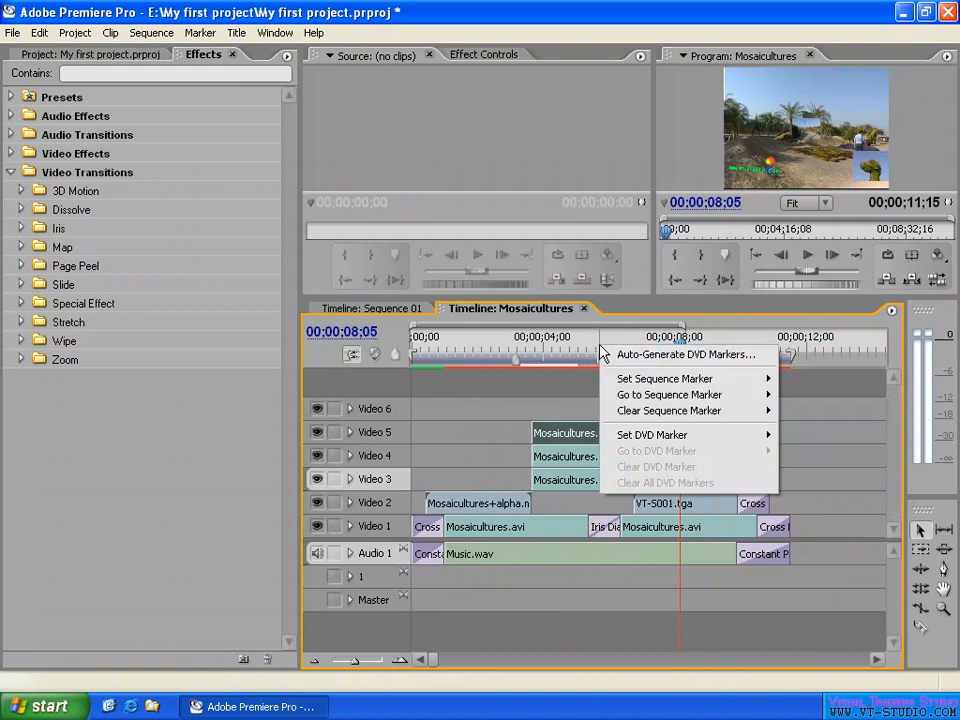
pyautogui.moveTo(663, 414)
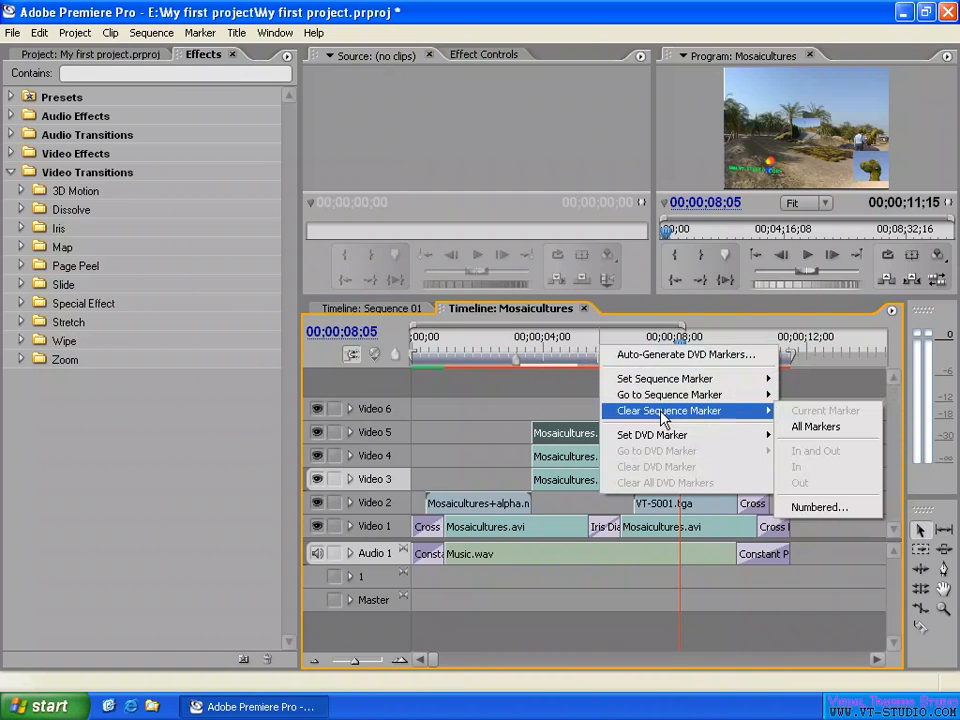
pyautogui.click(826, 430)
# - Move the playhead to 00;00;02;08 and set the sequence In point there
pyautogui.click(509, 348)
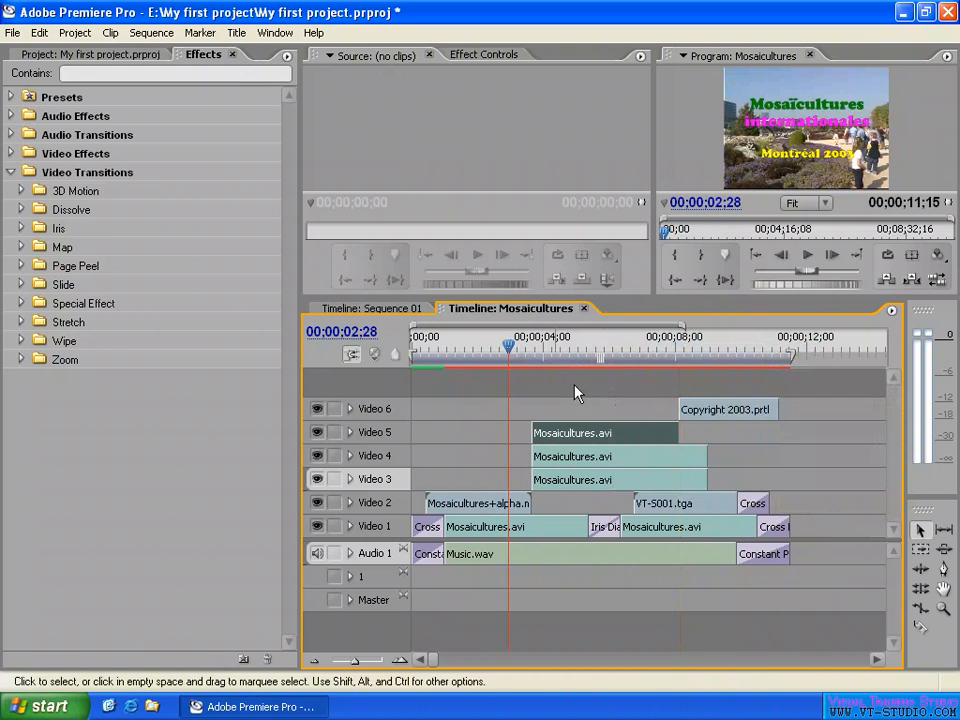
pyautogui.click(487, 350)
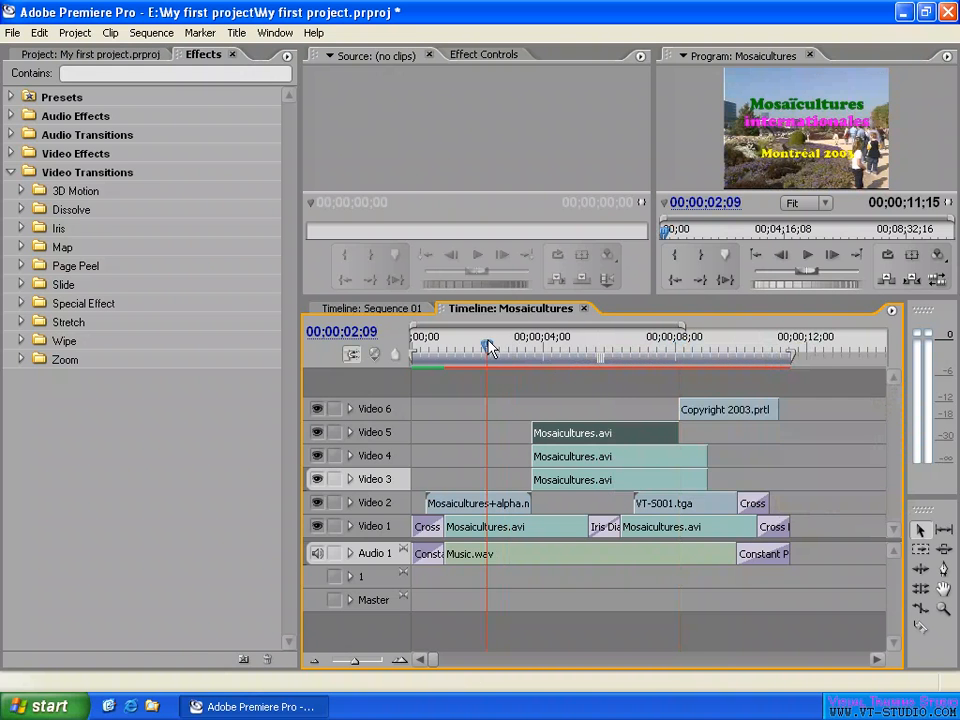
pyautogui.rightClick(600, 350)
pyautogui.moveTo(733, 382)
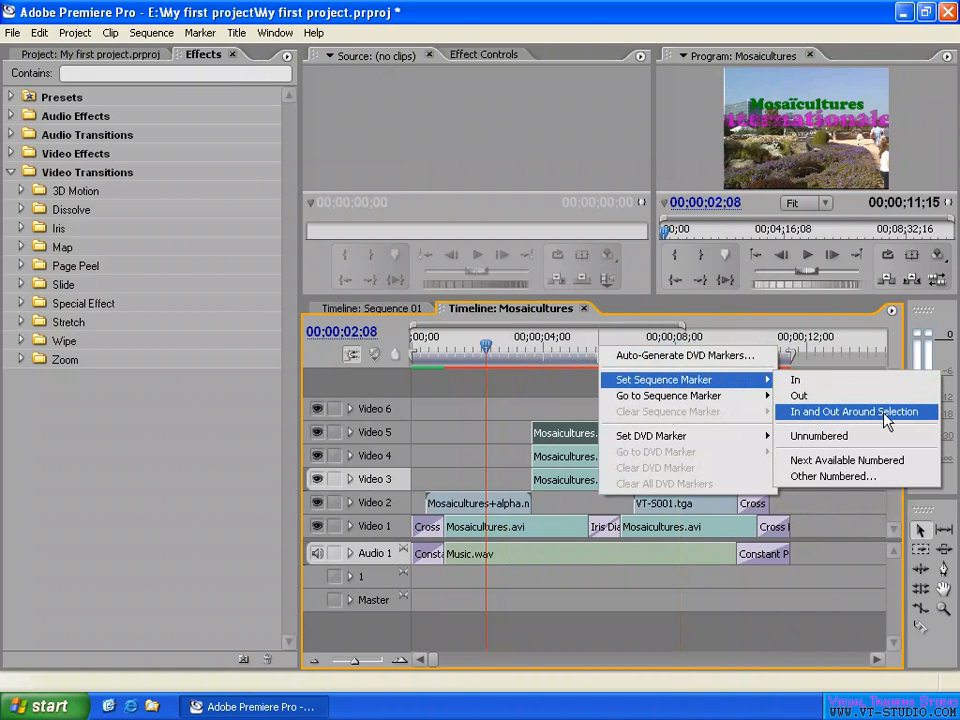
pyautogui.click(812, 383)
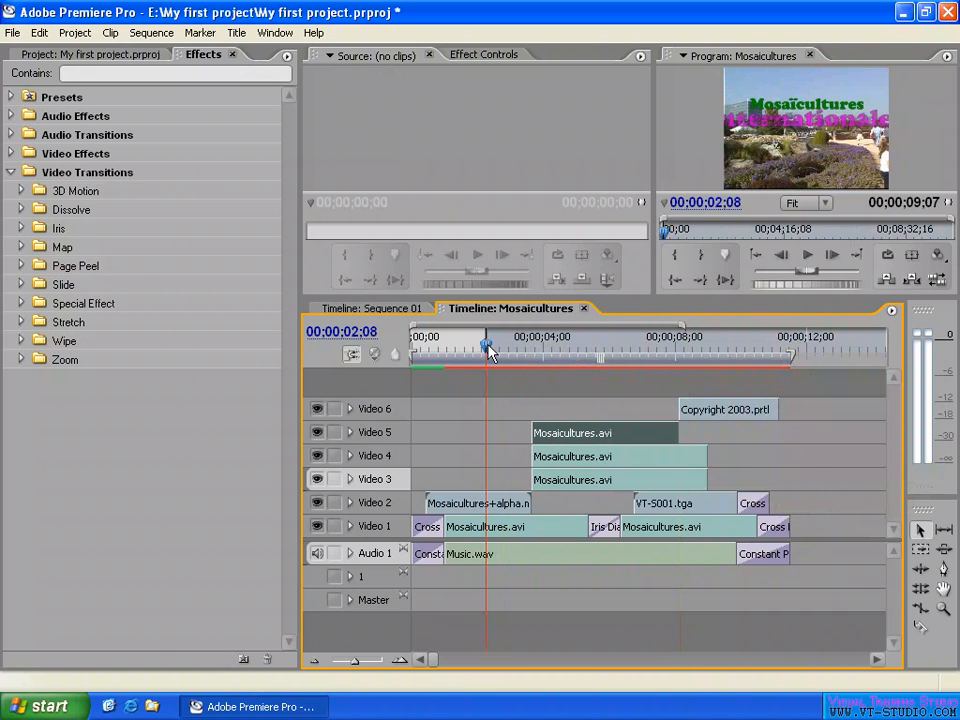
# - Move the playhead to 00;00;09;28 and set the sequence Out point there
pyautogui.moveTo(610, 354); pyautogui.dragTo(740, 354)
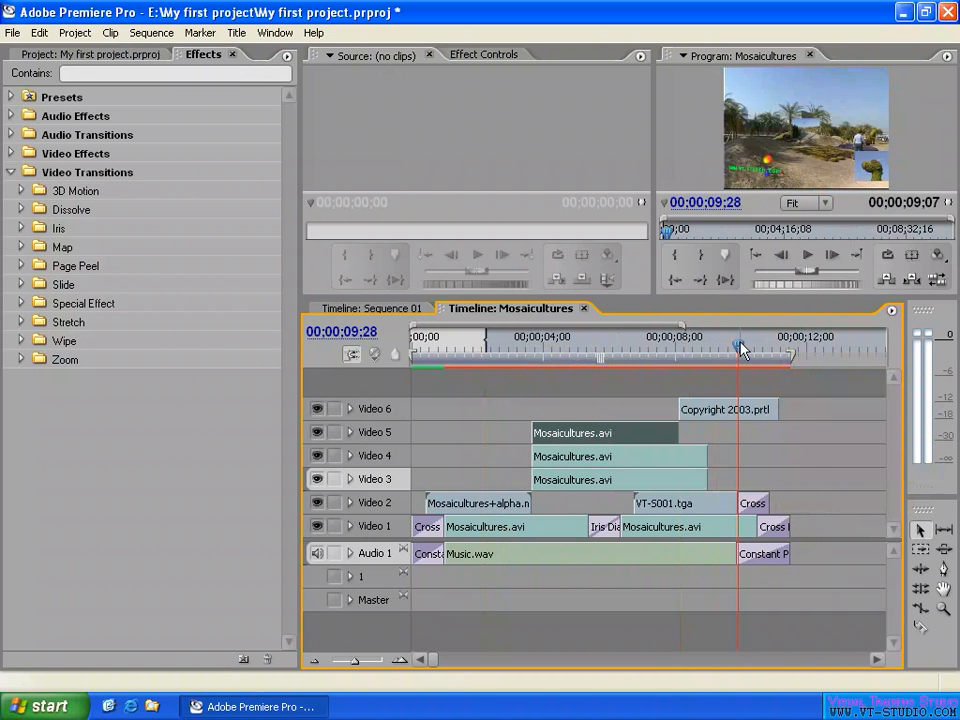
pyautogui.rightClick(813, 345)
pyautogui.moveTo(700, 375)
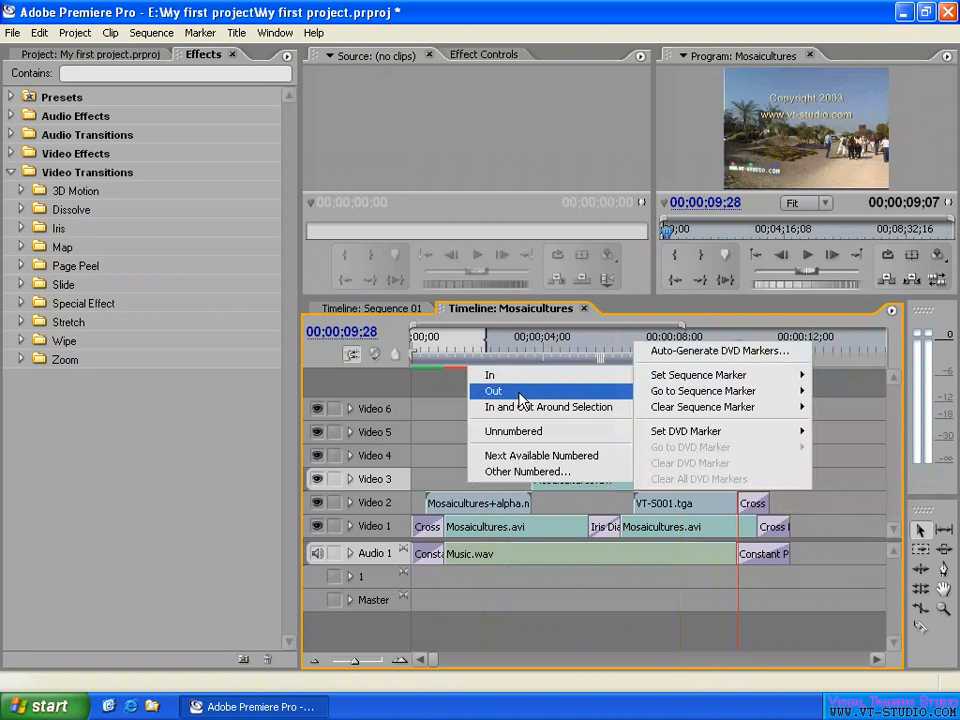
pyautogui.click(520, 391)
# - Place the playhead at 00;00;04;08 and shift the In point so the In-to-Out range lasts 00;00;06;25
pyautogui.moveTo(560, 345); pyautogui.dragTo(551, 345)
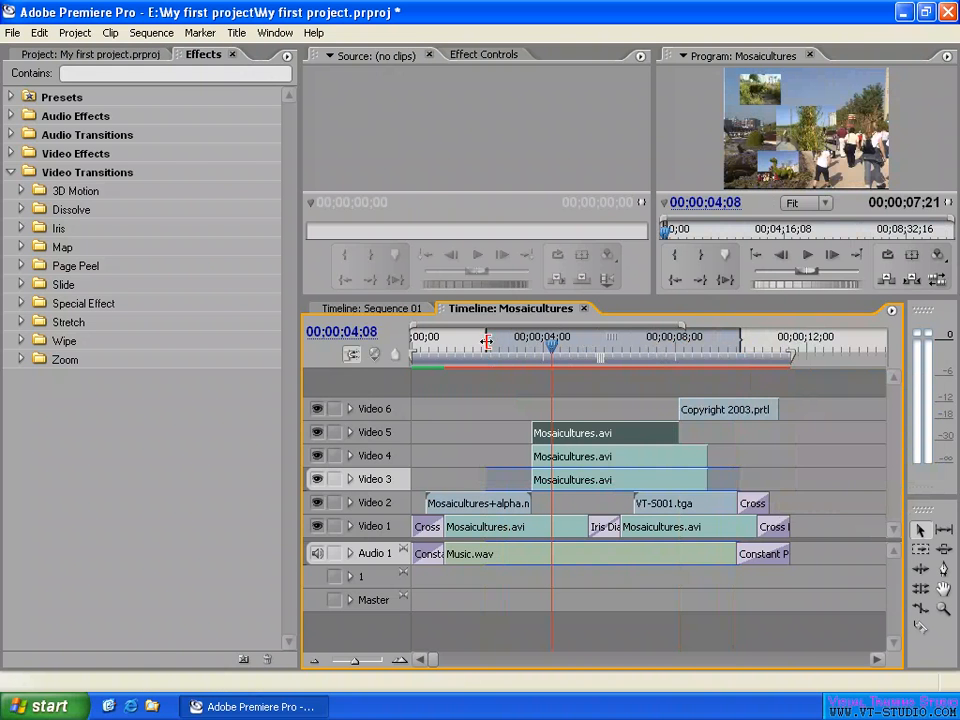
pyautogui.moveTo(486, 342); pyautogui.dragTo(515, 342)
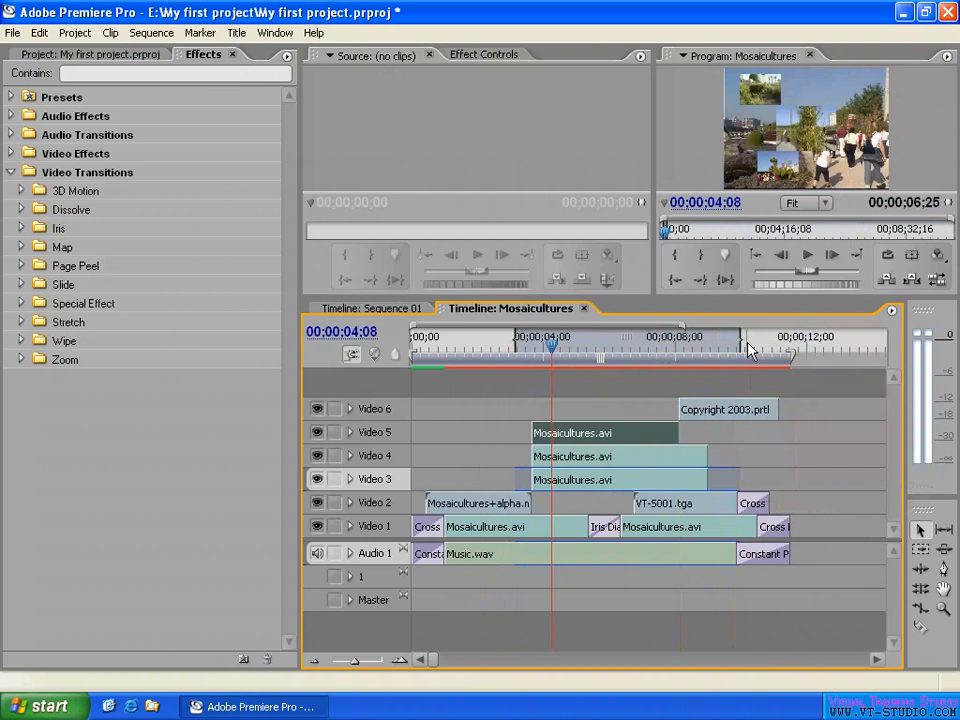
# - Place the playhead at 00;00;08;22 and adjust the In and Out points so the In-to-Out range lasts 00;00;05;09
pyautogui.moveTo(750, 350); pyautogui.dragTo(698, 345)
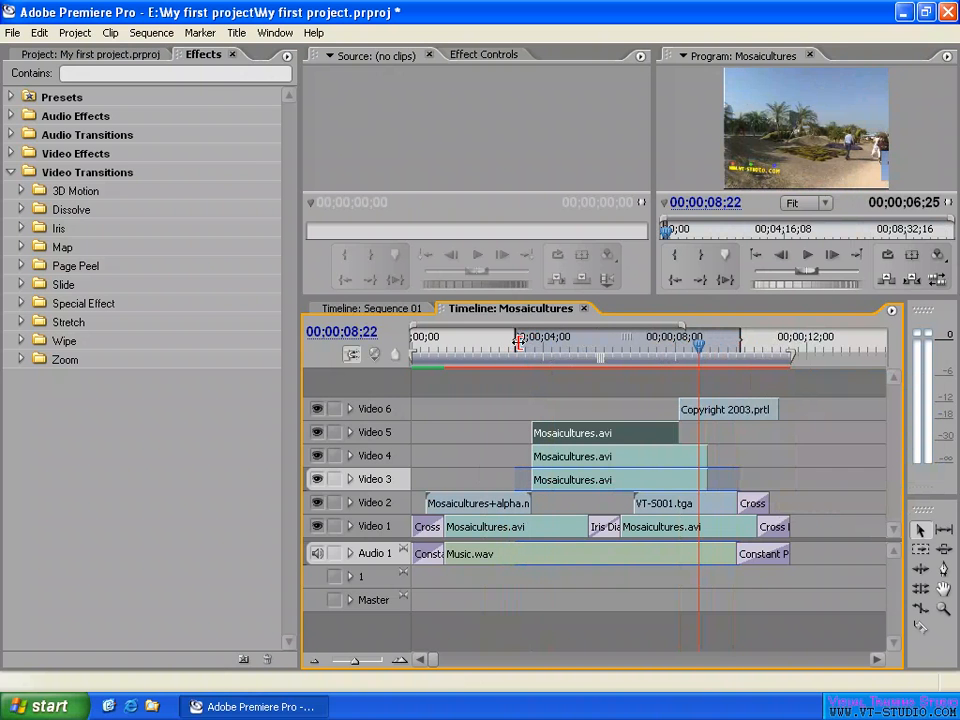
pyautogui.moveTo(519, 342); pyautogui.dragTo(532, 342)
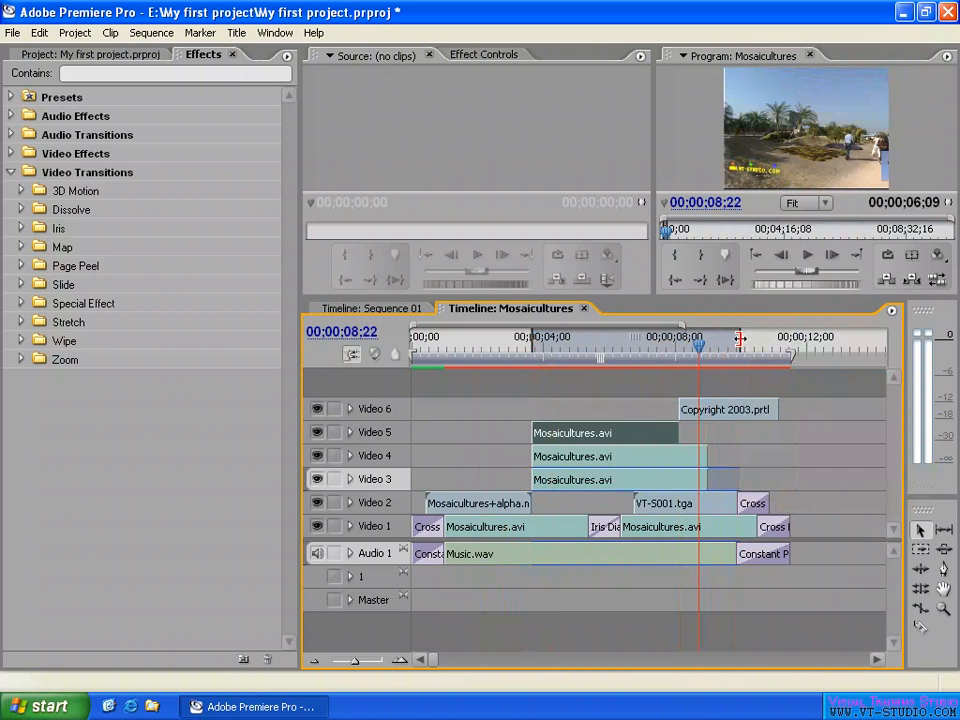
pyautogui.moveTo(740, 339)
pyautogui.mouseDown()
pyautogui.moveTo(679, 340)
pyautogui.moveTo(756, 340)
pyautogui.moveTo(737, 340)
pyautogui.mouseUp()
pyautogui.moveTo(636, 343)
pyautogui.mouseDown()
pyautogui.moveTo(548, 343)
pyautogui.moveTo(653, 343)
pyautogui.moveTo(629, 343)
pyautogui.moveTo(645, 342)
pyautogui.mouseUp()
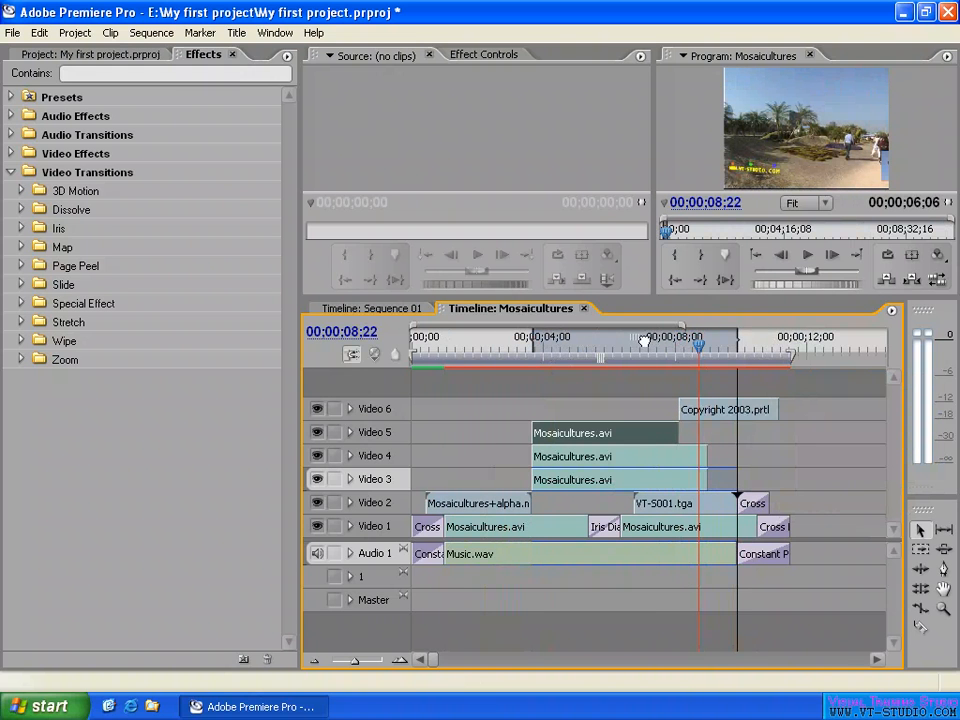
pyautogui.moveTo(737, 340); pyautogui.dragTo(704, 340)
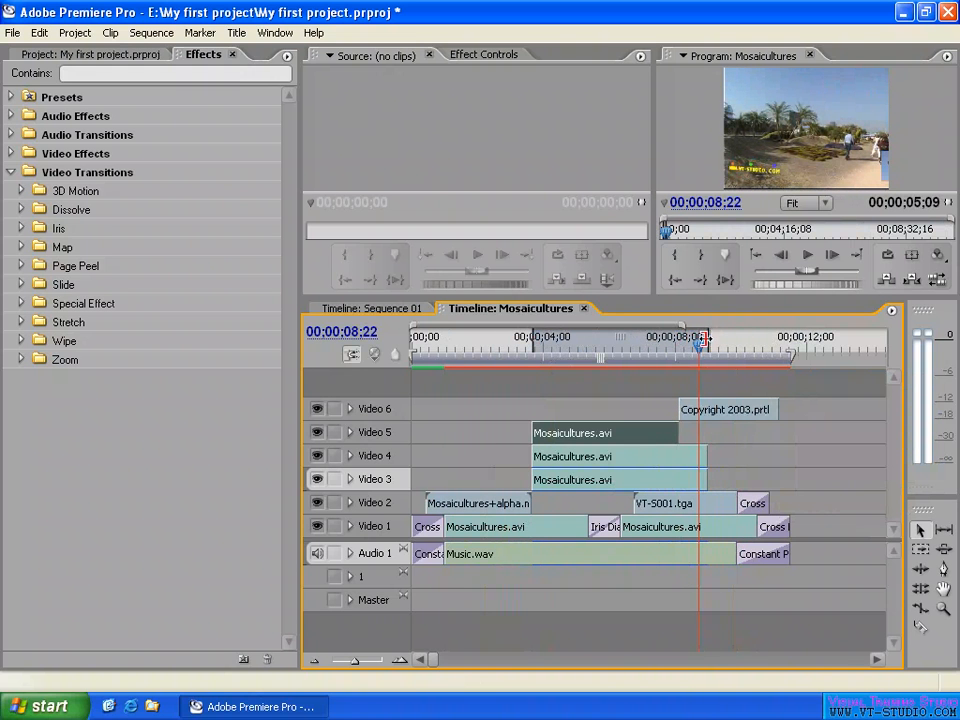
# - Jump the playhead to the sequence In and Out points, and set the Out point at 00;00;07;15
pyautogui.click(643, 347)
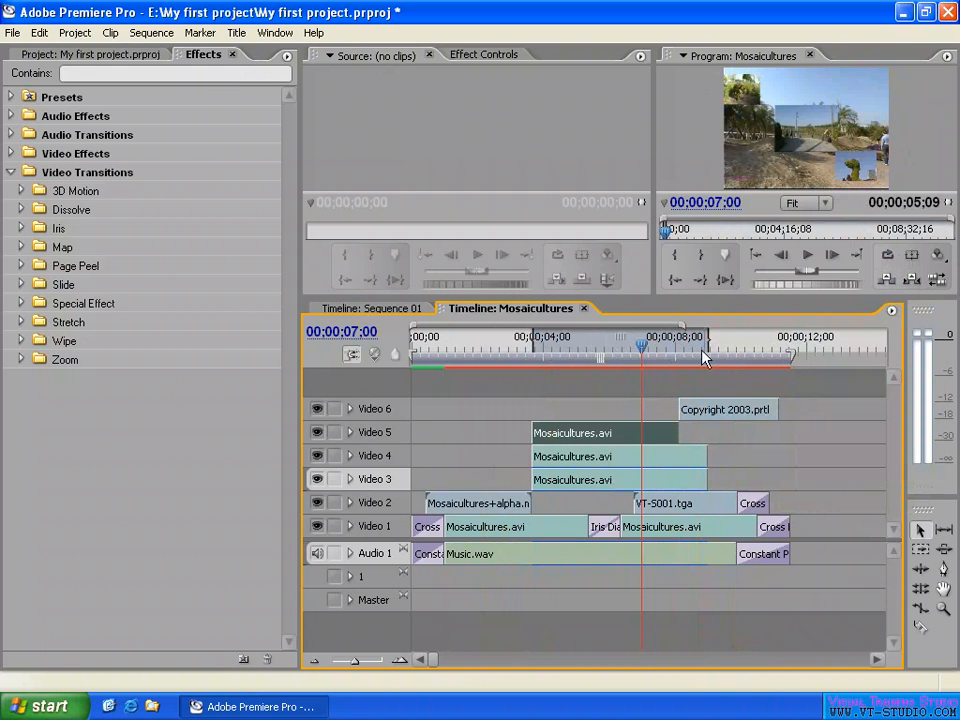
pyautogui.click(677, 281)
pyautogui.click(701, 281)
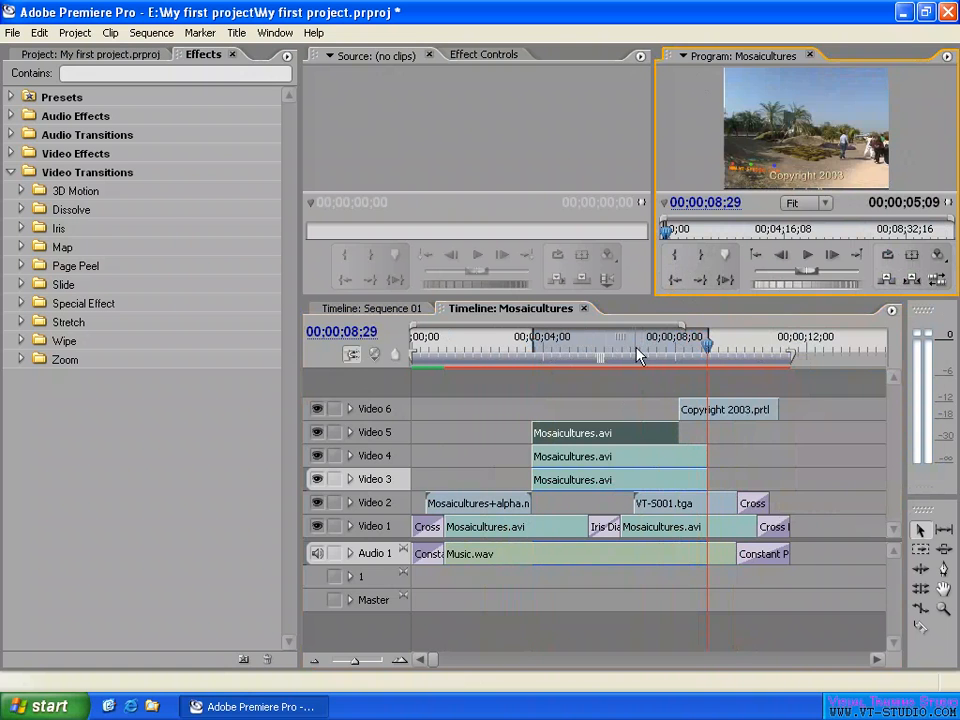
pyautogui.click(658, 340)
pyautogui.click(701, 281)
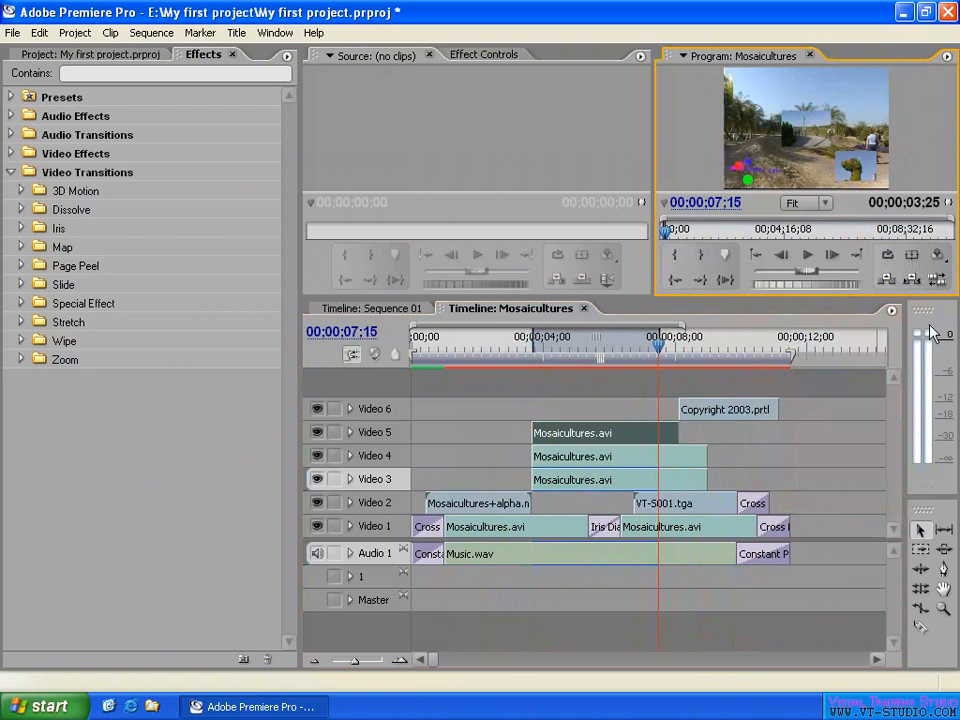
# - Lift the In-to-Out range from the targeted Video 3 and Audio 1 tracks, and undo the lift
pyautogui.click(886, 284)
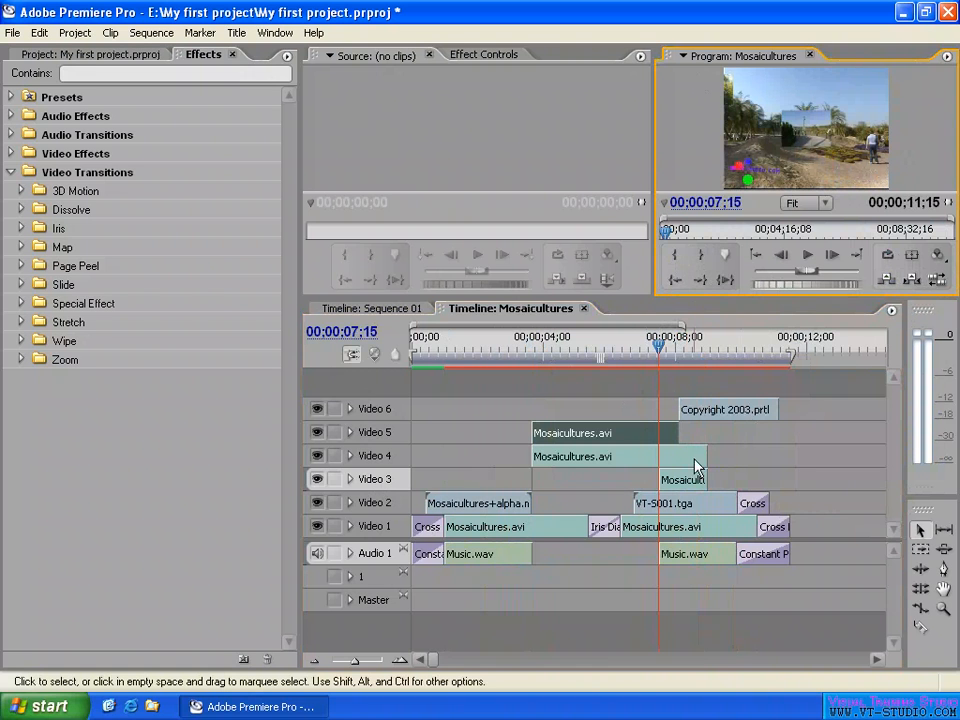
pyautogui.click(558, 486)
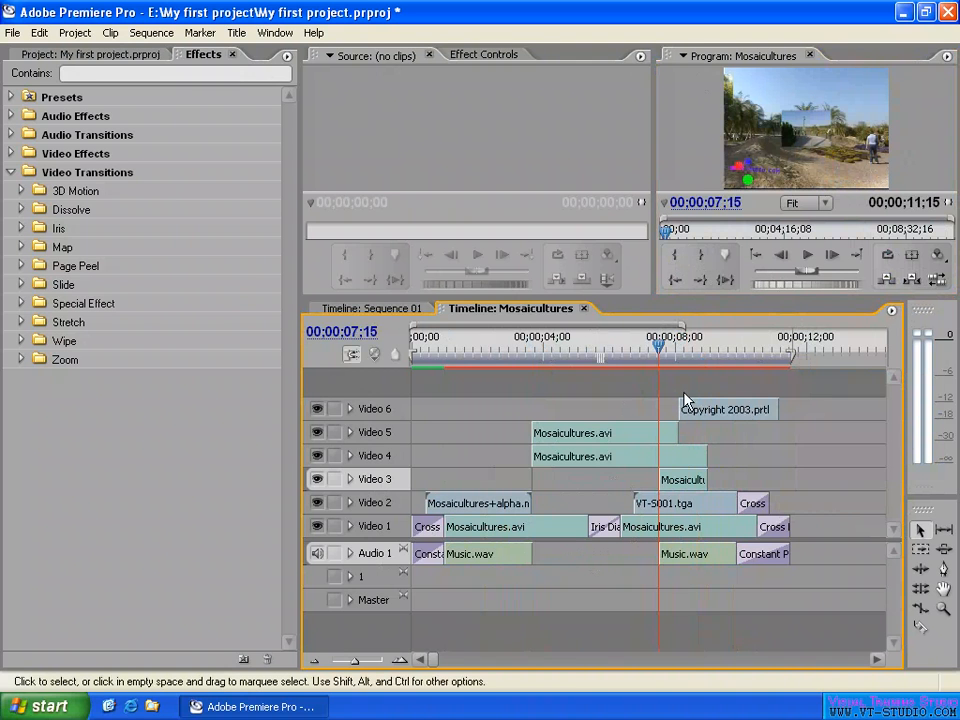
pyautogui.hotkey('ctrl', 'z')
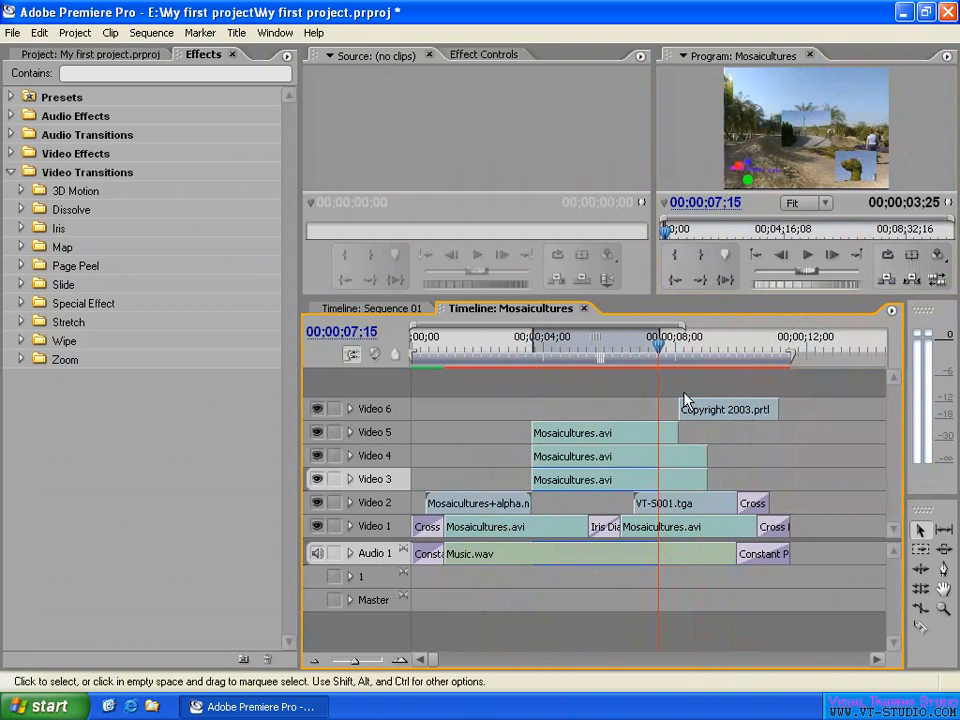
# - Extract the In-to-Out range from Video 3 and Audio 1, and move the remaining Mosaicultures.avi and Music.wav clips earlier into the gaps
pyautogui.click(913, 282)
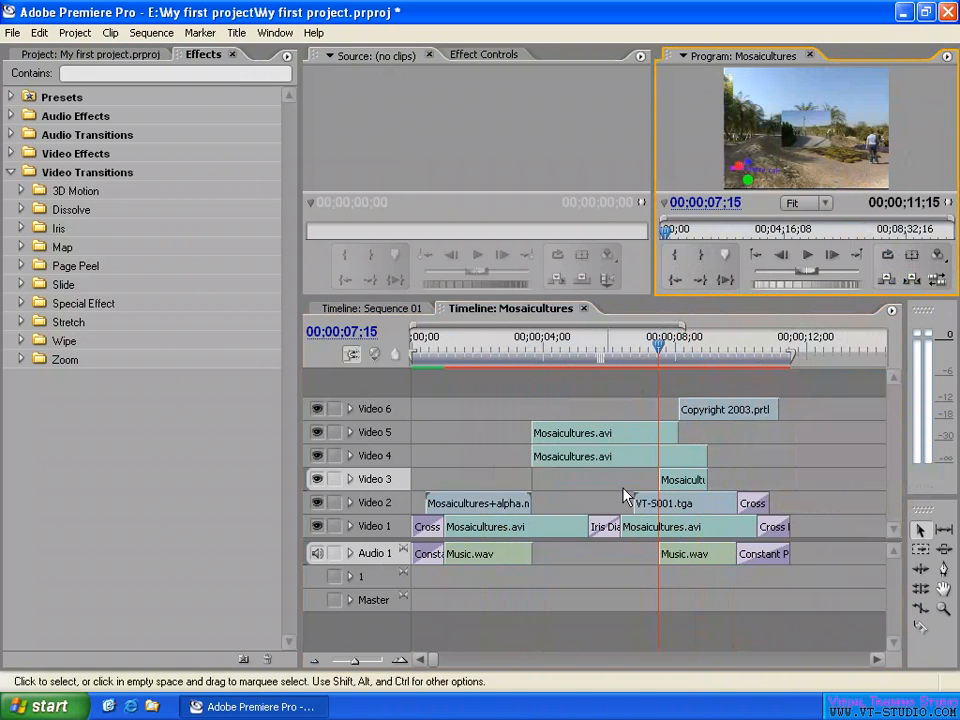
pyautogui.click(549, 484)
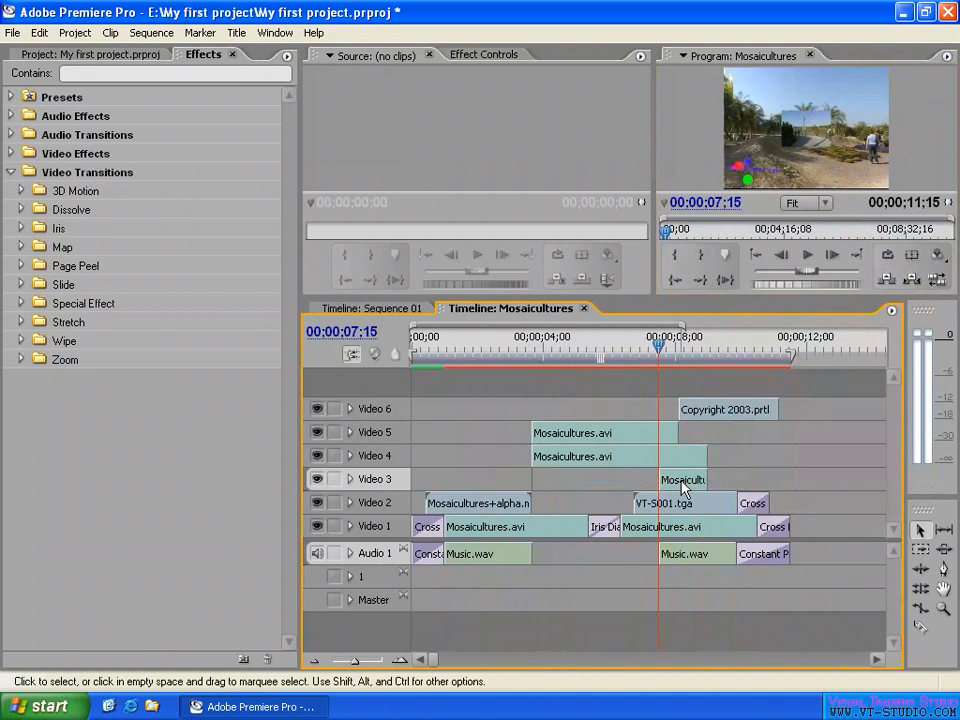
pyautogui.moveTo(684, 481); pyautogui.dragTo(564, 484)
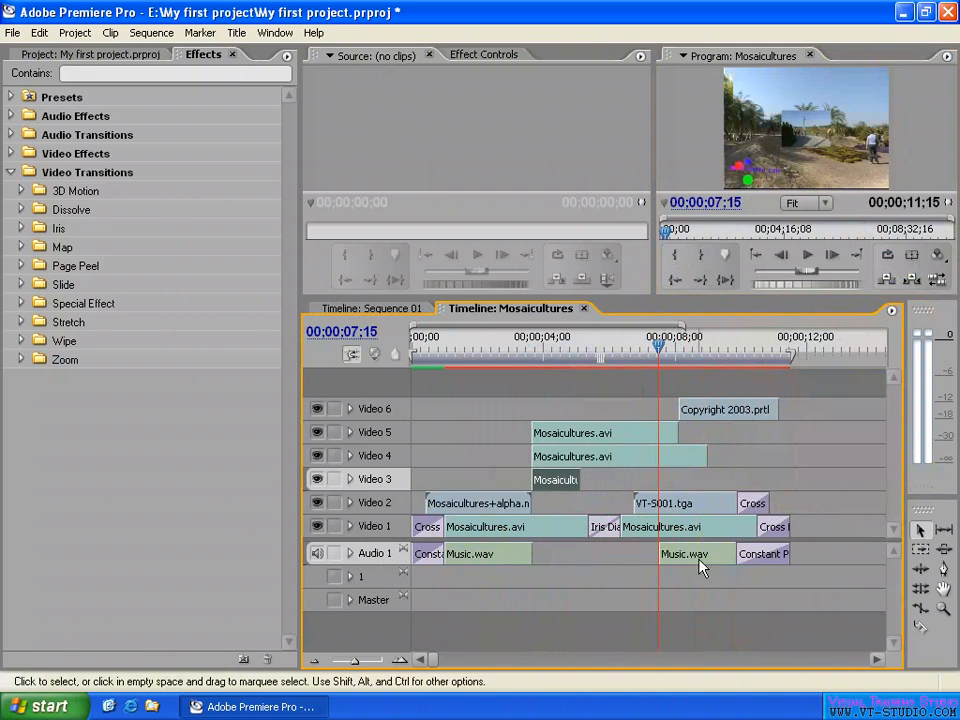
pyautogui.moveTo(701, 566); pyautogui.dragTo(568, 564)
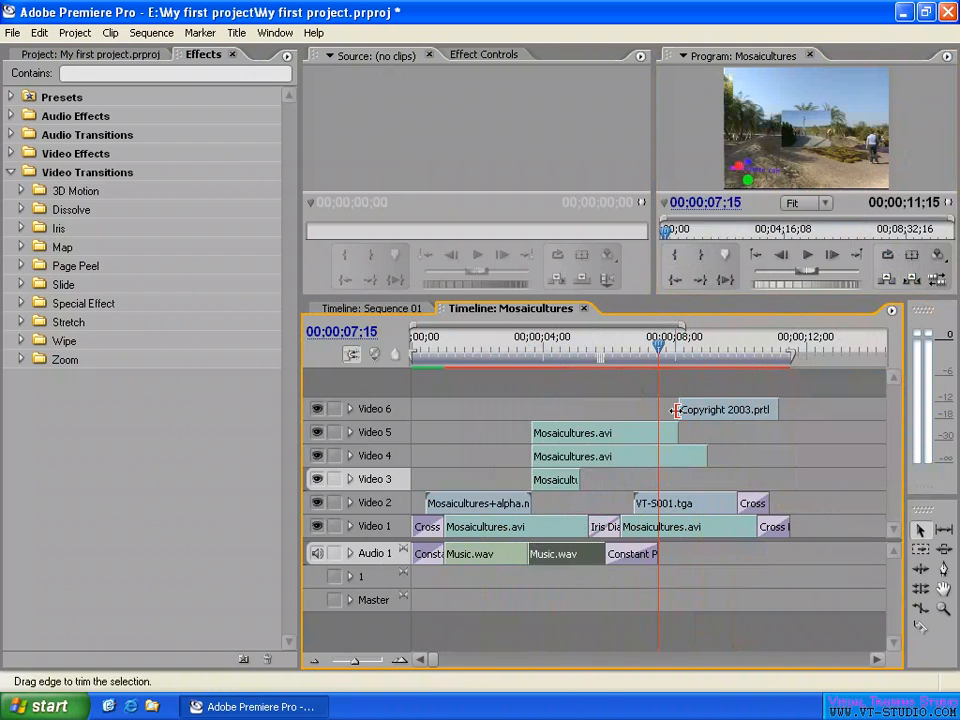
# - Undo both clip moves and the extraction on Video 3 and Audio 1
pyautogui.hotkey('ctrl', 'z')
pyautogui.hotkey('ctrl', 'z')
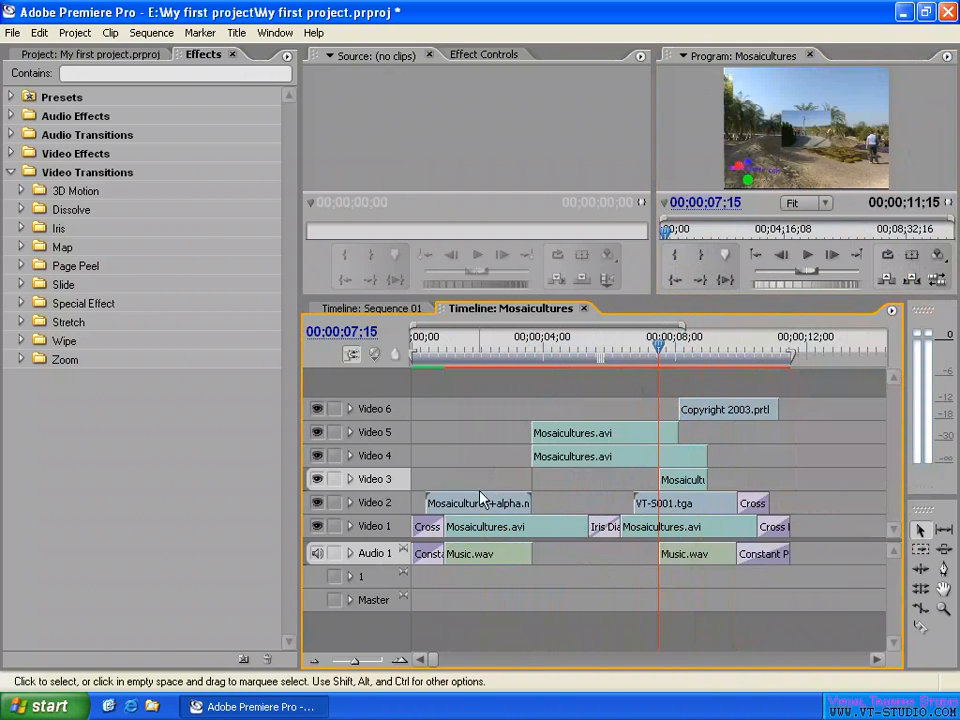
pyautogui.hotkey('ctrl', 'z')
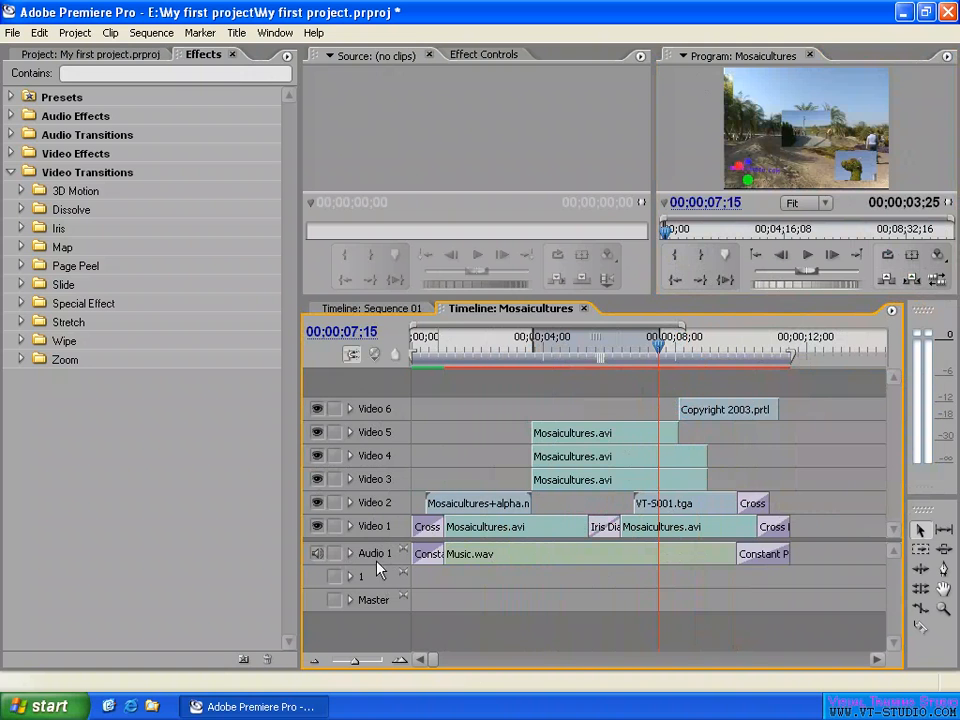
# - Move the In point later so the In-to-Out range lasts 00;00;03;03, and place the playhead at 00;00;06;22
pyautogui.moveTo(531, 336); pyautogui.dragTo(556, 336)
pyautogui.moveTo(652, 343)
pyautogui.mouseDown()
pyautogui.moveTo(640, 350)
pyautogui.moveTo(655, 345)
pyautogui.mouseUp()
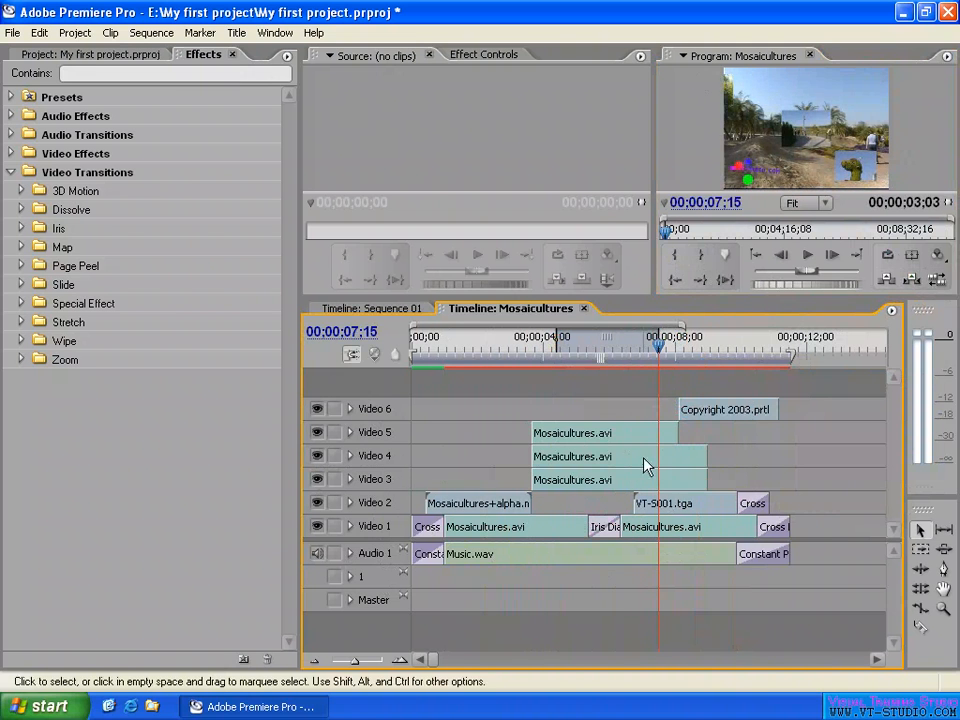
pyautogui.click(634, 337)
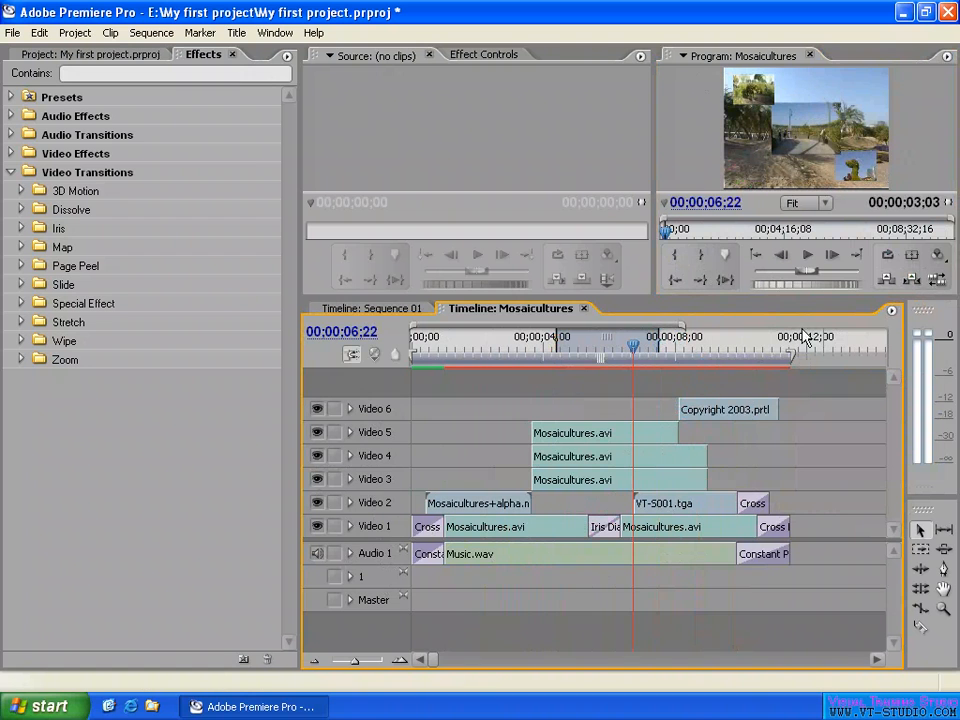
# - Lift the In-to-Out range from all tracks and close the gap by moving all the following clips together against the earlier ones
pyautogui.click(886, 280)
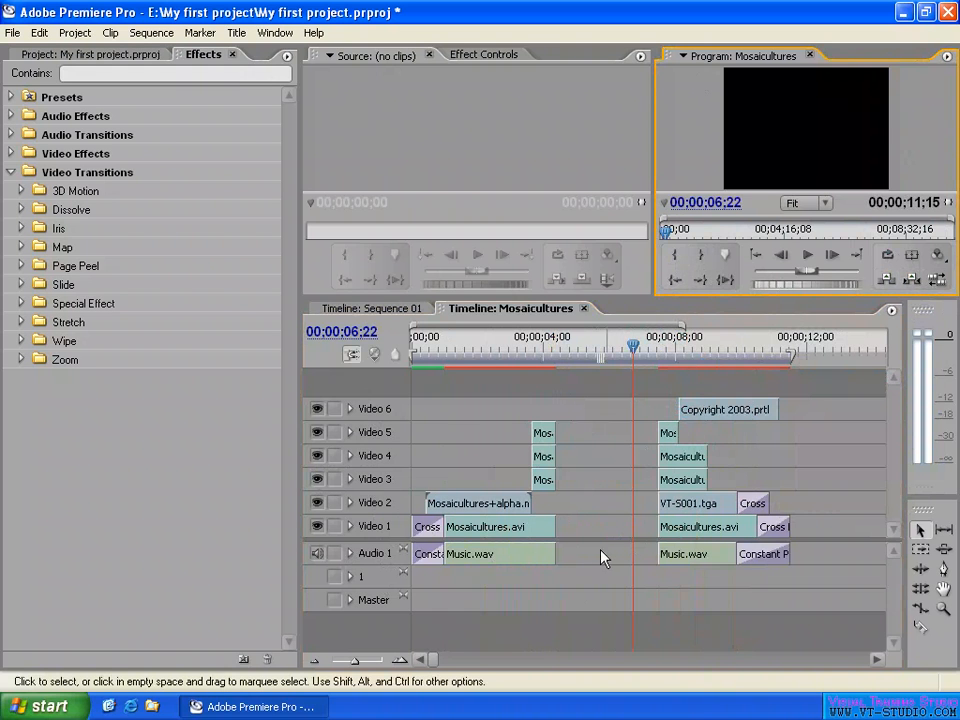
pyautogui.moveTo(671, 380); pyautogui.dragTo(809, 618)
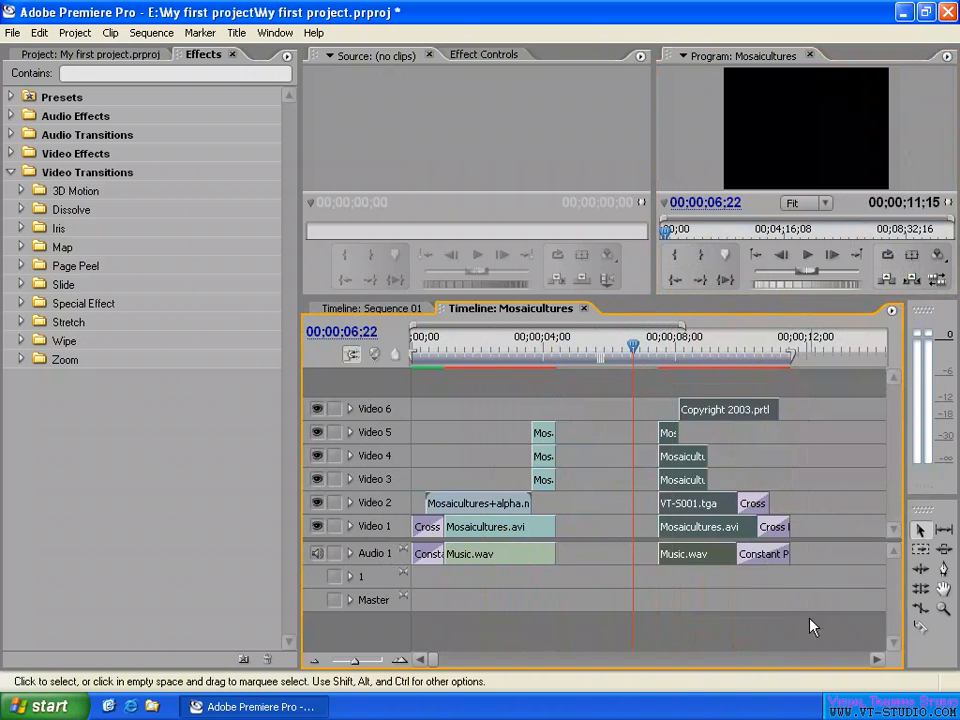
pyautogui.moveTo(682, 460); pyautogui.dragTo(588, 466)
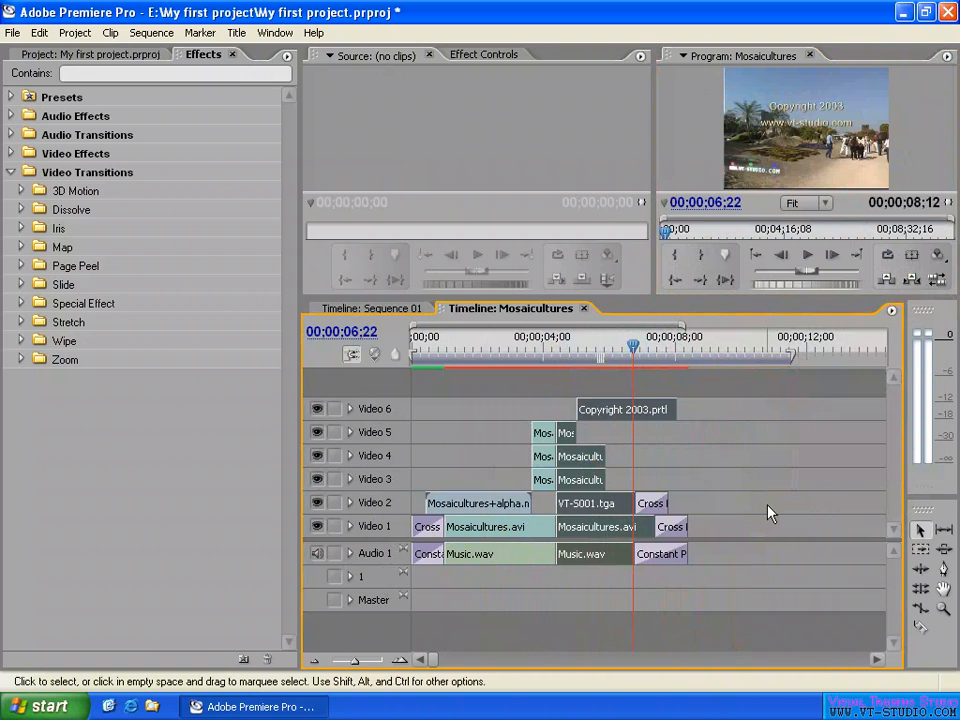
# - Undo the group clip move and the lift
pyautogui.hotkey('ctrl', 'z')
pyautogui.hotkey('ctrl', 'z')
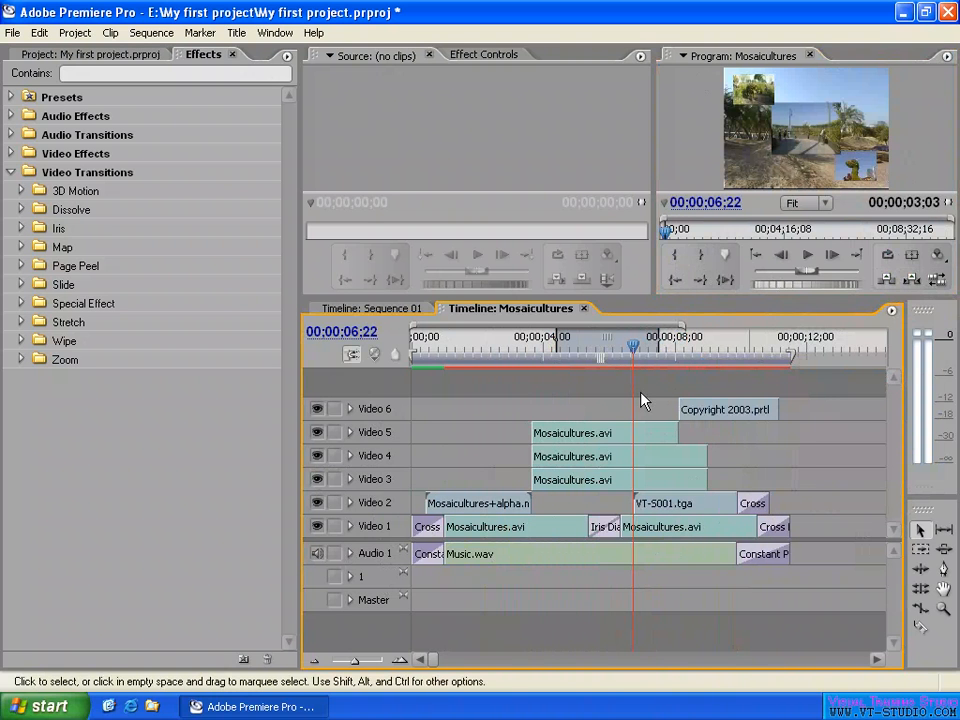
# - Lift the In-to-Out range from all tracks again, leaving the gap in place, and undo the lift
pyautogui.click(887, 282)
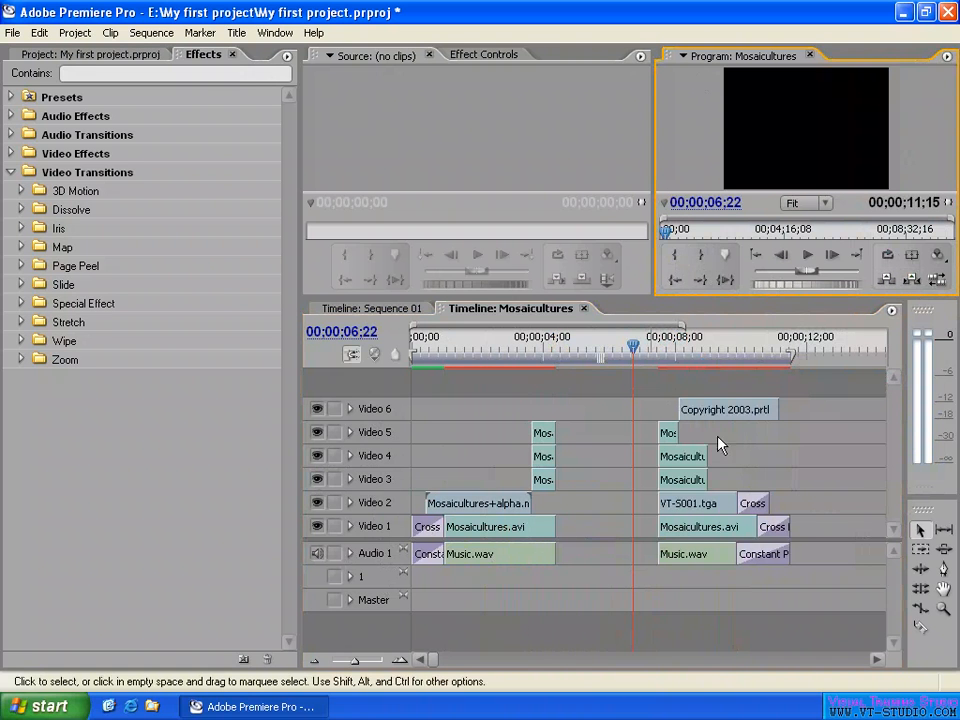
pyautogui.click(585, 436)
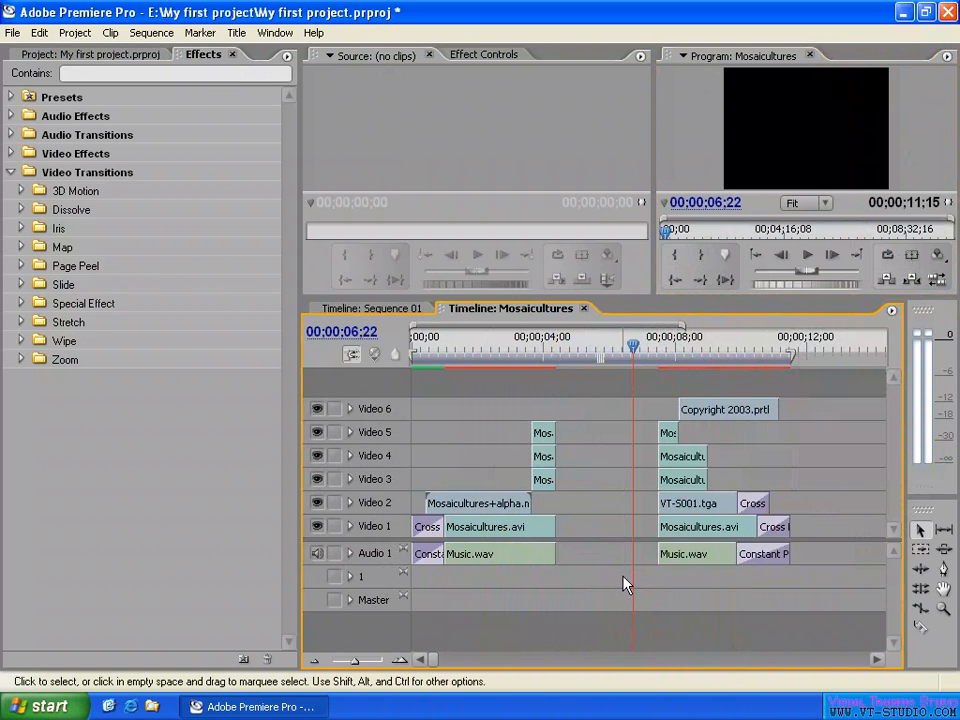
pyautogui.hotkey('ctrl', 'z')
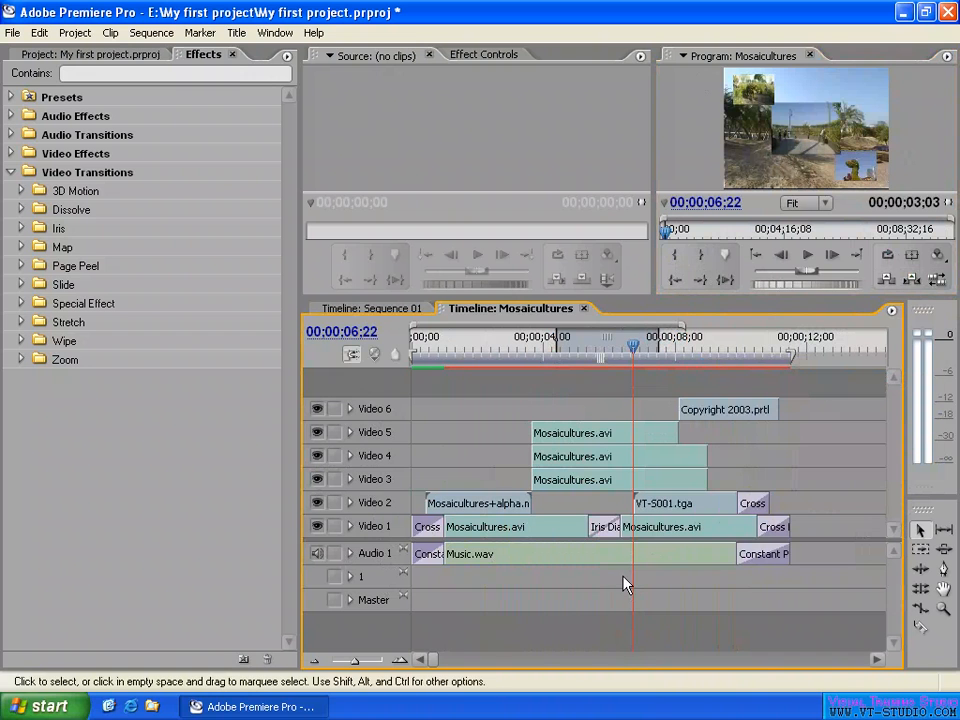
# - Extract the In-to-Out range from all tracks, and undo the extraction
pyautogui.click(912, 281)
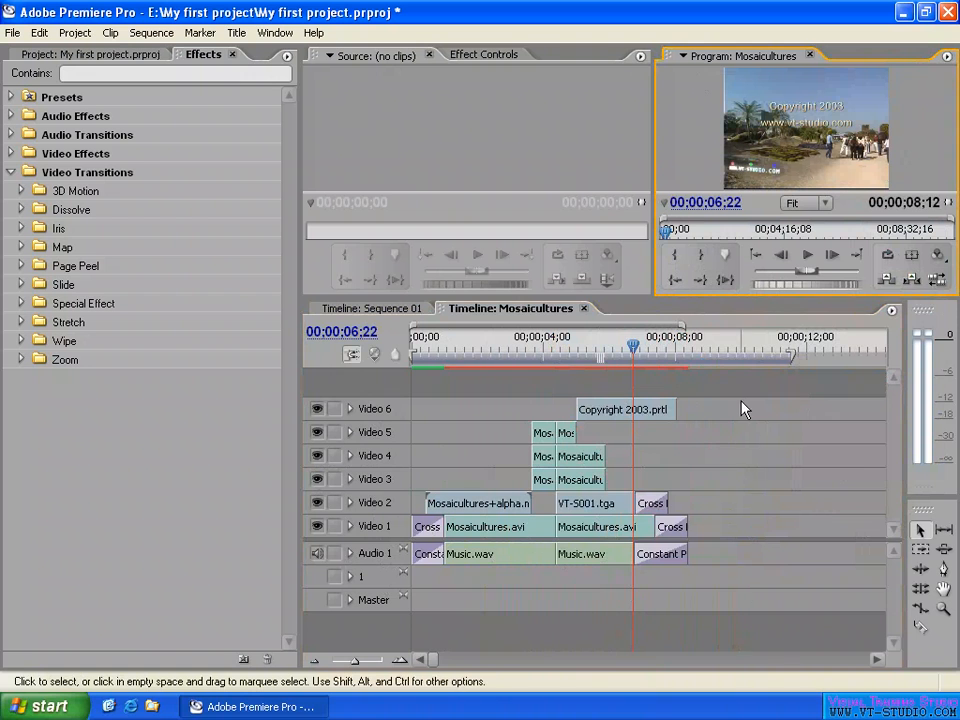
pyautogui.moveTo(721, 388); pyautogui.dragTo(577, 583)
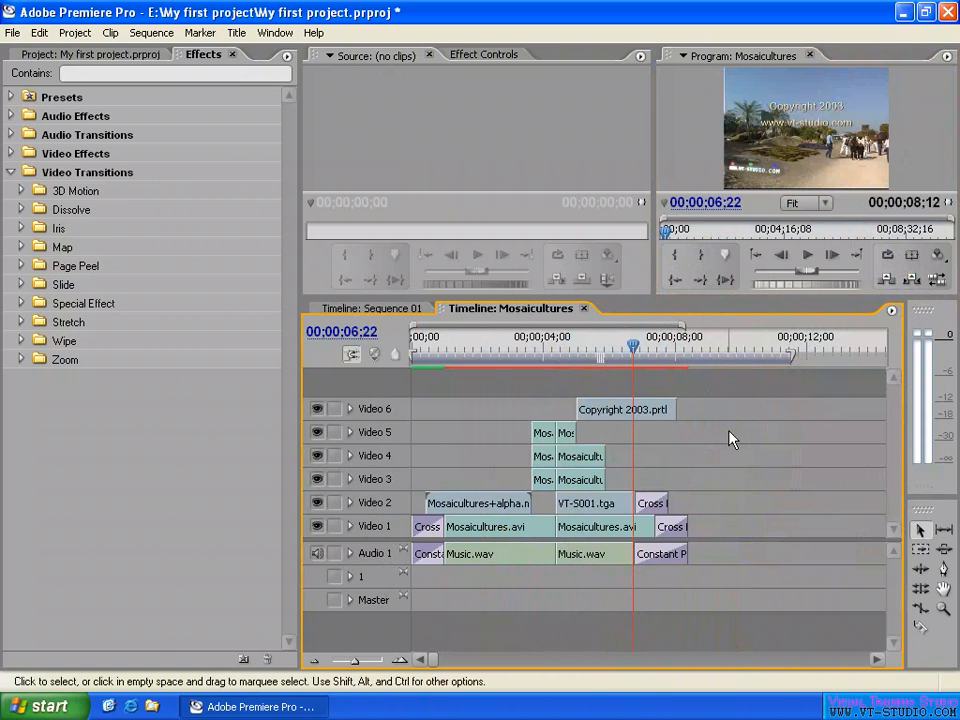
pyautogui.hotkey('ctrl', 'z')
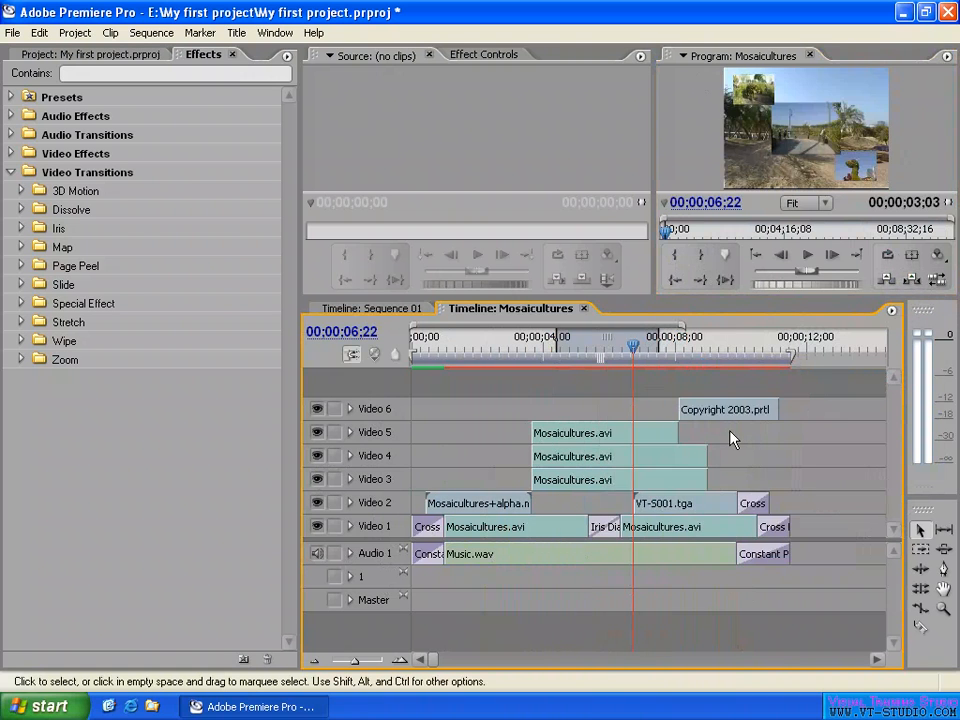
# - Move the Out point earlier so the In-to-Out range lasts 00;00;02;11, and place the playhead at 00;00;07;18
pyautogui.click(611, 344)
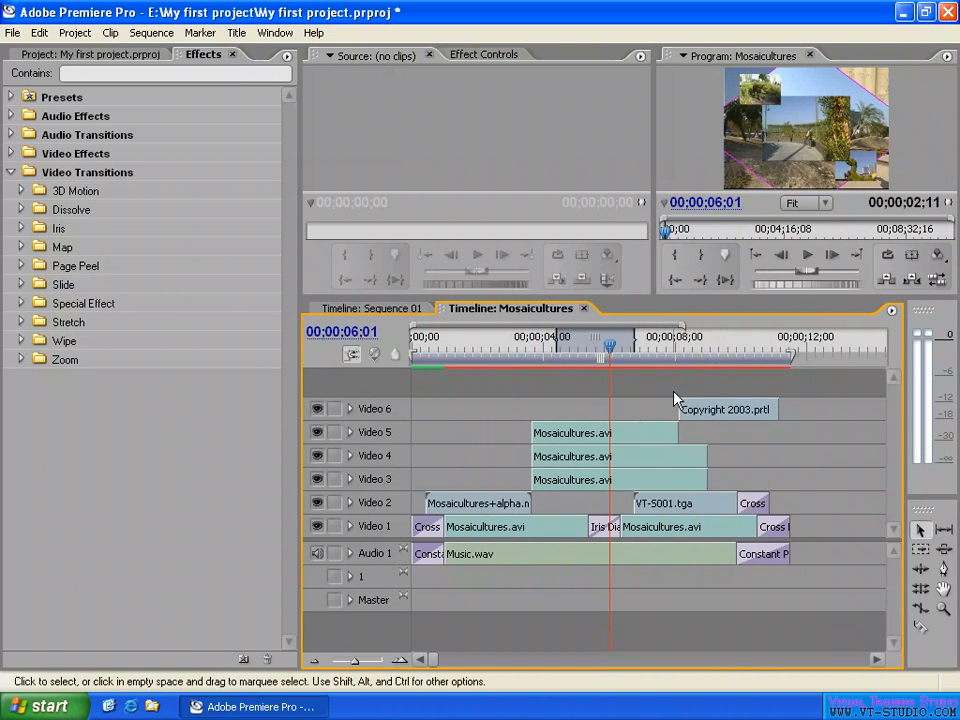
pyautogui.click(892, 311)
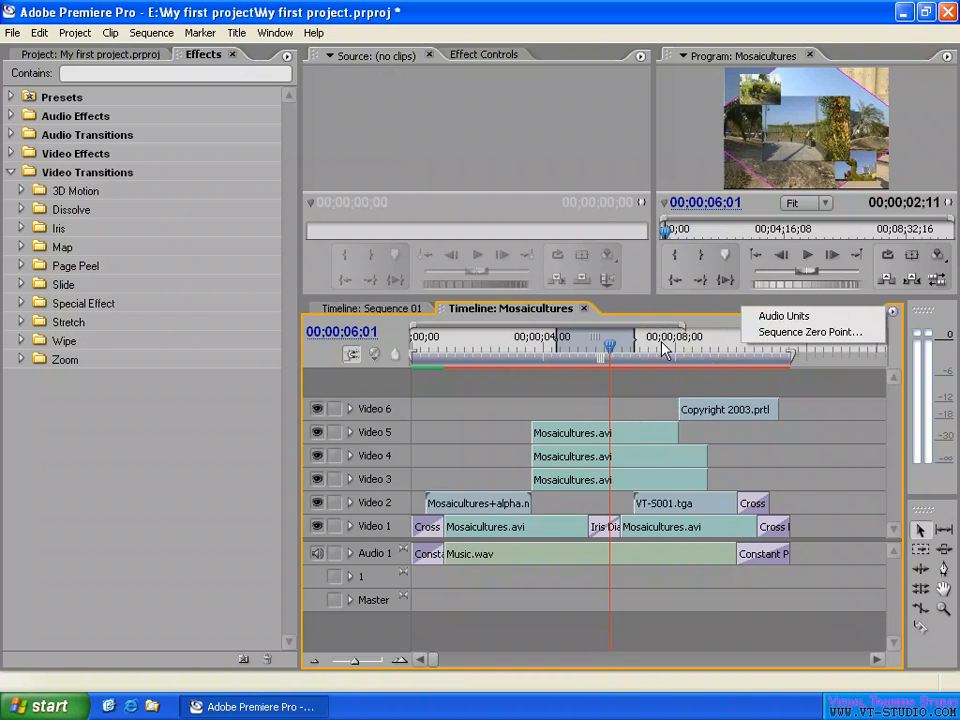
pyautogui.moveTo(662, 347)
pyautogui.mouseDown()
pyautogui.moveTo(702, 350)
pyautogui.moveTo(628, 352)
pyautogui.moveTo(662, 349)
pyautogui.mouseUp()
# - Switch the Mosaicultures timeline to Audio Units and move the playhead to 00:00:07:29859
pyautogui.press('=')
pyautogui.press('=')
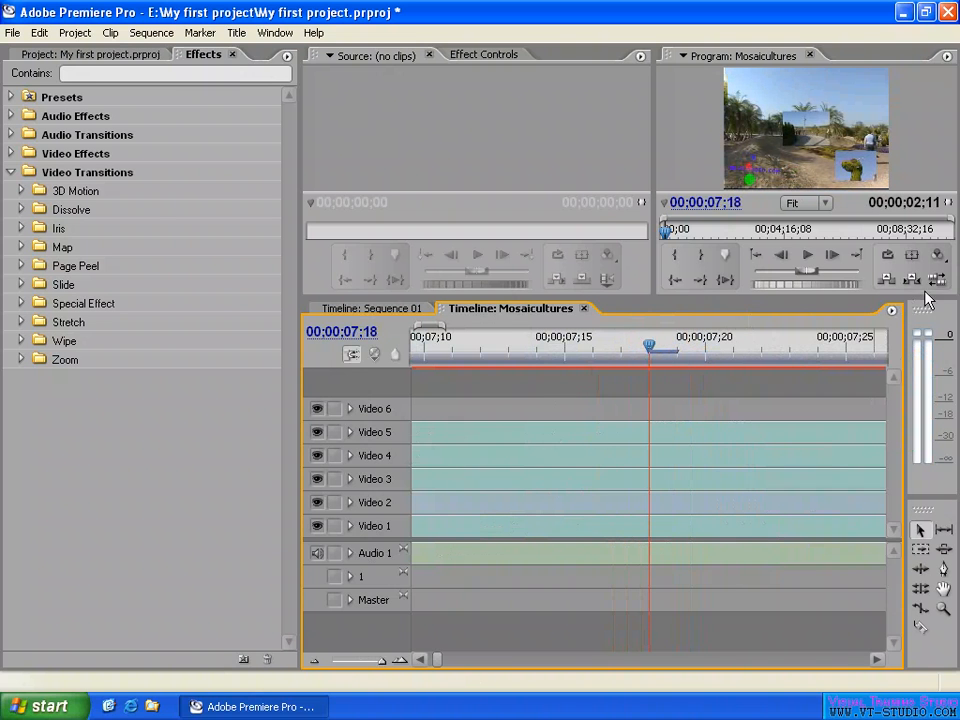
pyautogui.click(892, 312)
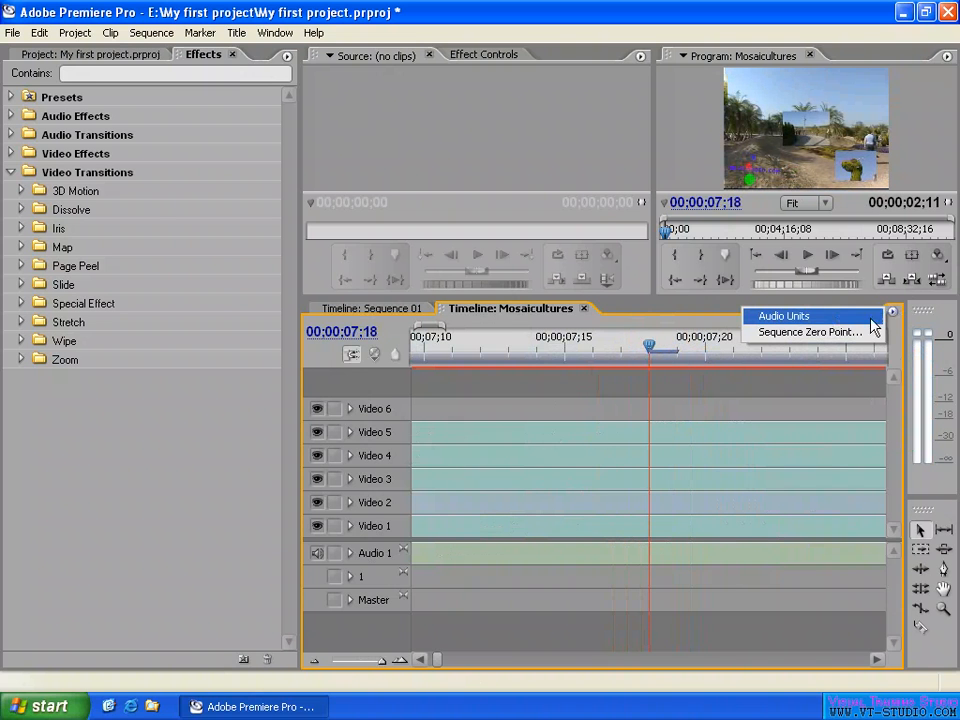
pyautogui.click(783, 317)
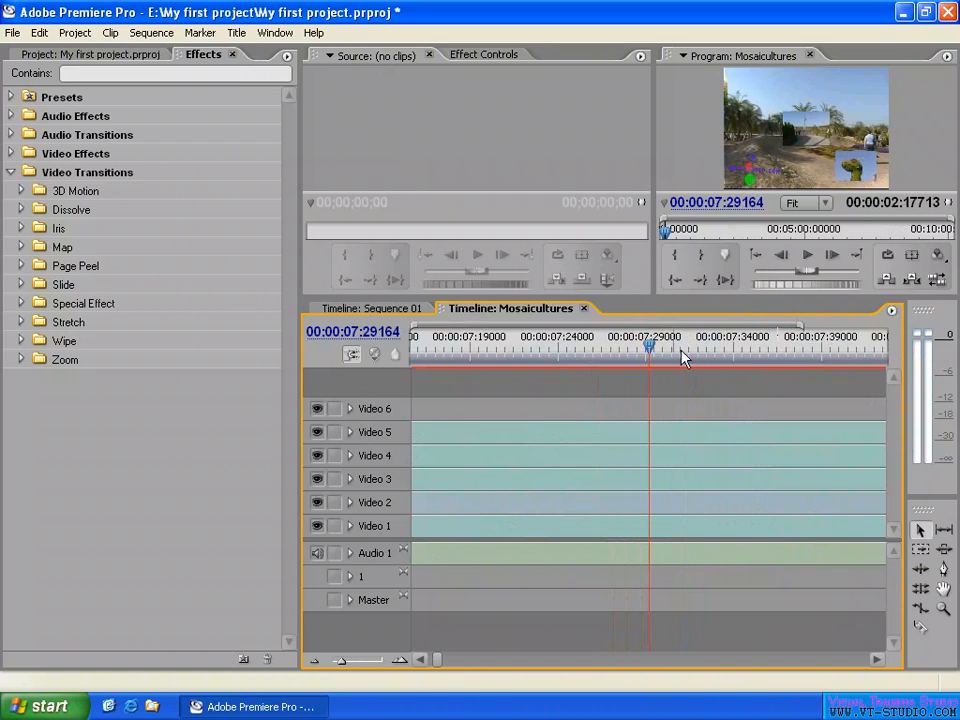
pyautogui.moveTo(651, 349); pyautogui.dragTo(661, 353)
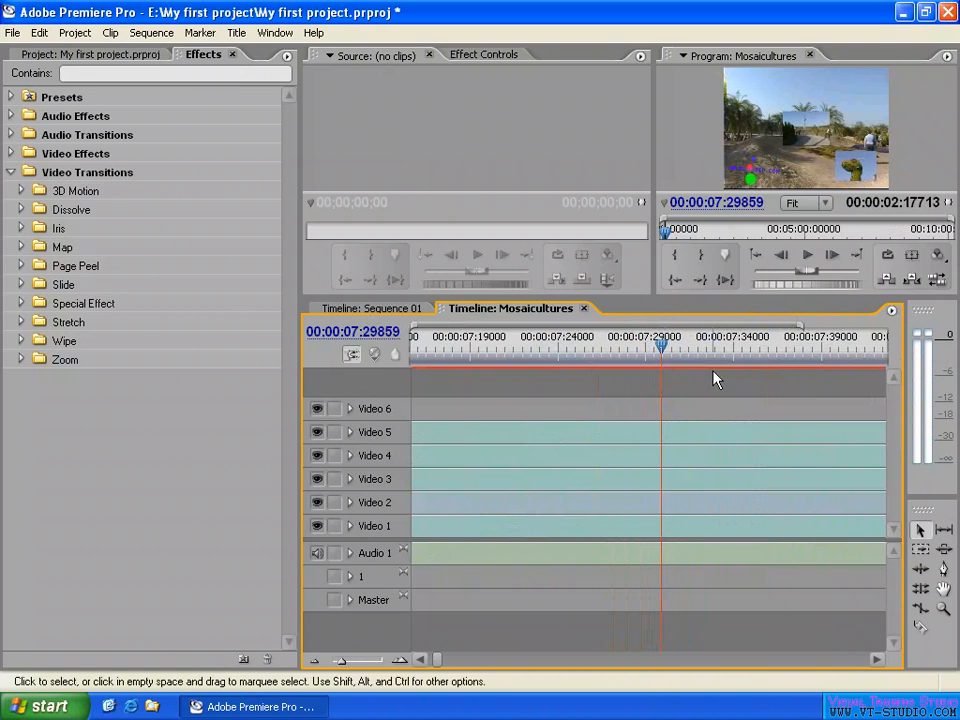
# - Switch to the Sequence 01 timeline
pyautogui.click(381, 310)
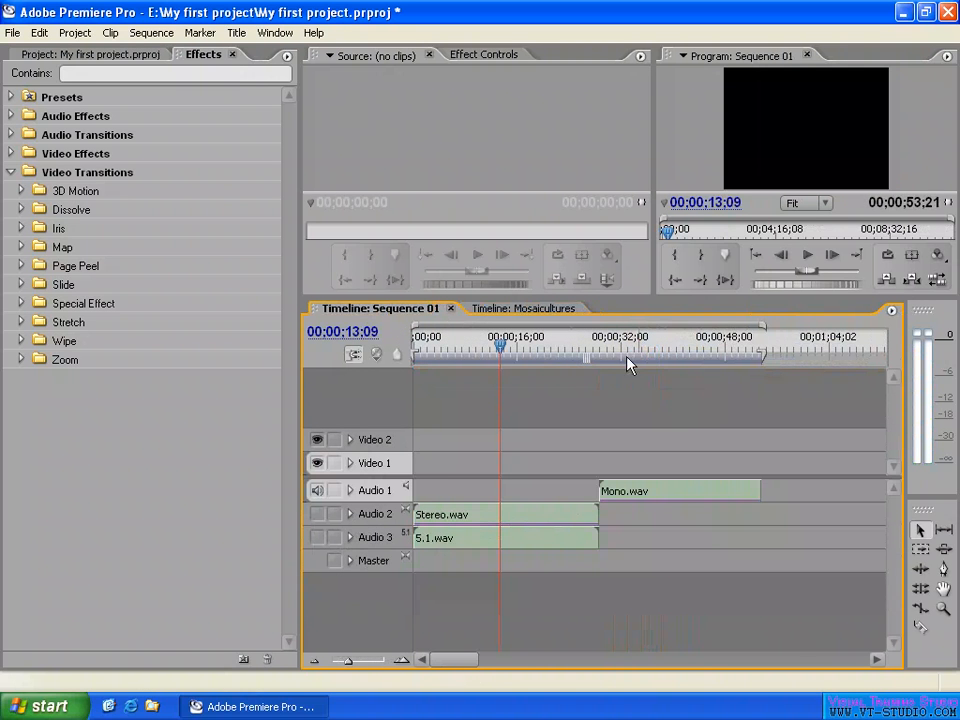
# - Delete all audio clips from Sequence 01 and place Stereo.wav at the start of the Audio 2 track
pyautogui.press('Delete')
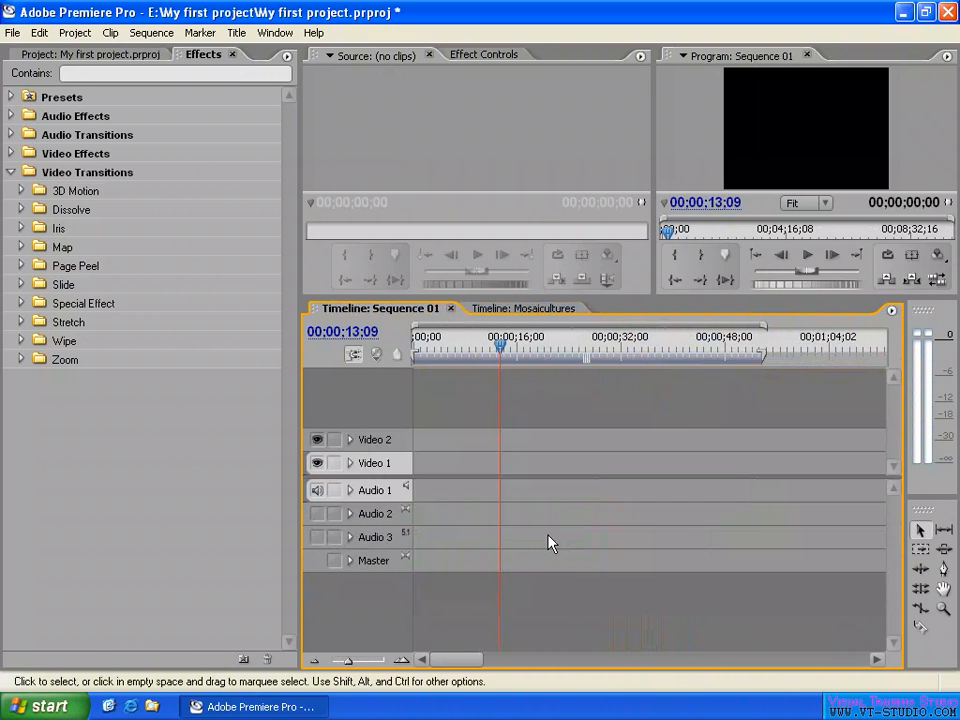
pyautogui.click(50, 55)
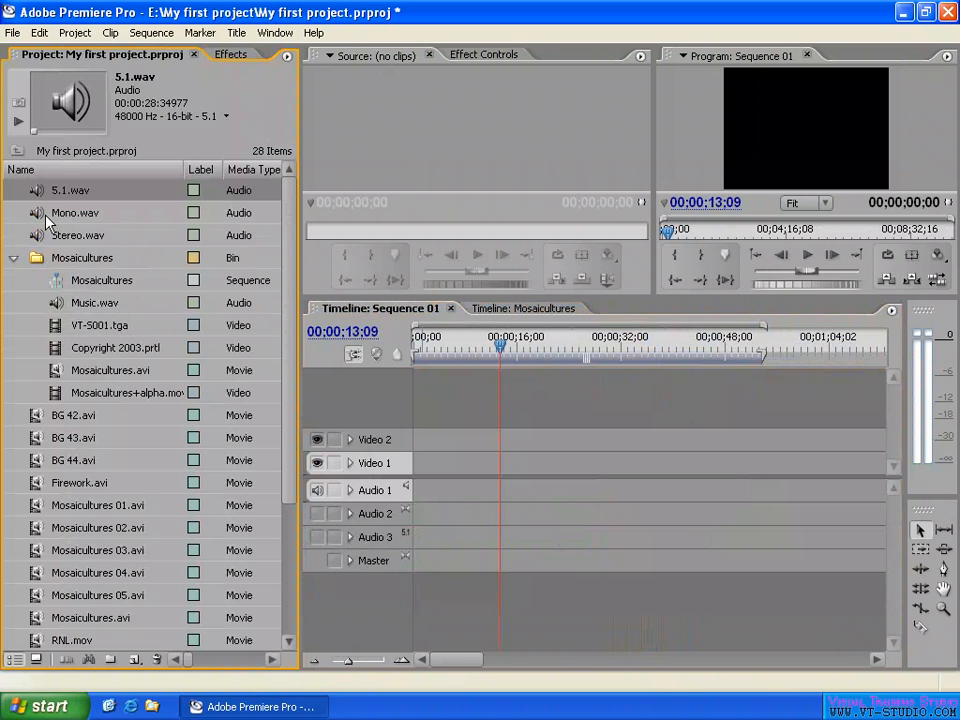
pyautogui.moveTo(43, 240); pyautogui.dragTo(417, 514)
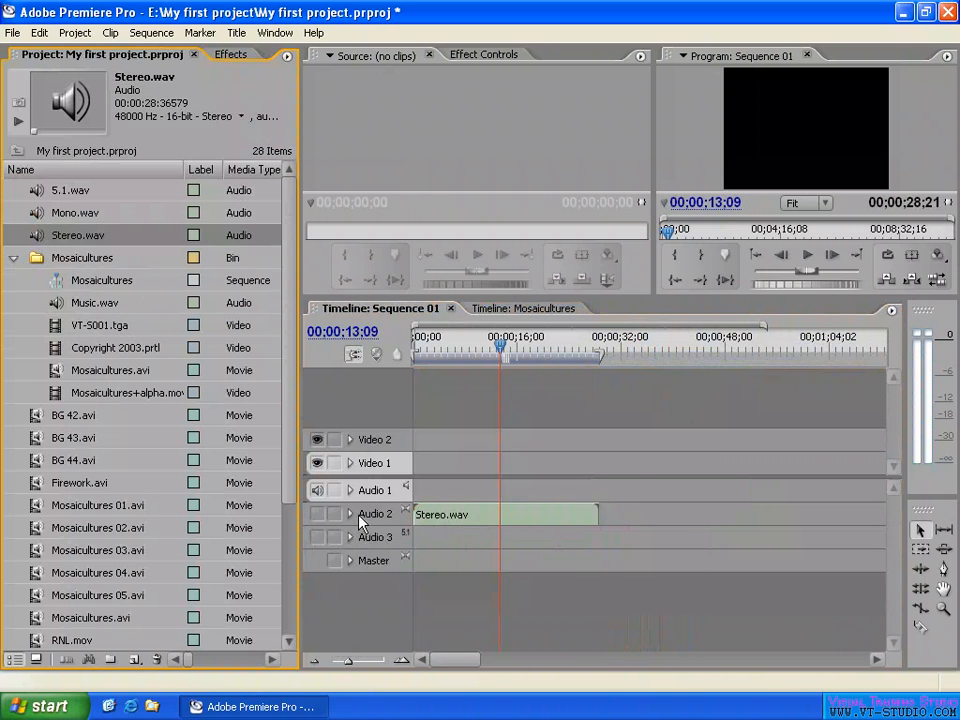
# - Expand the Audio 2 track with its waveform shown, and enlarge the track height to see both channels clearly
pyautogui.click(352, 516)
pyautogui.click(318, 533)
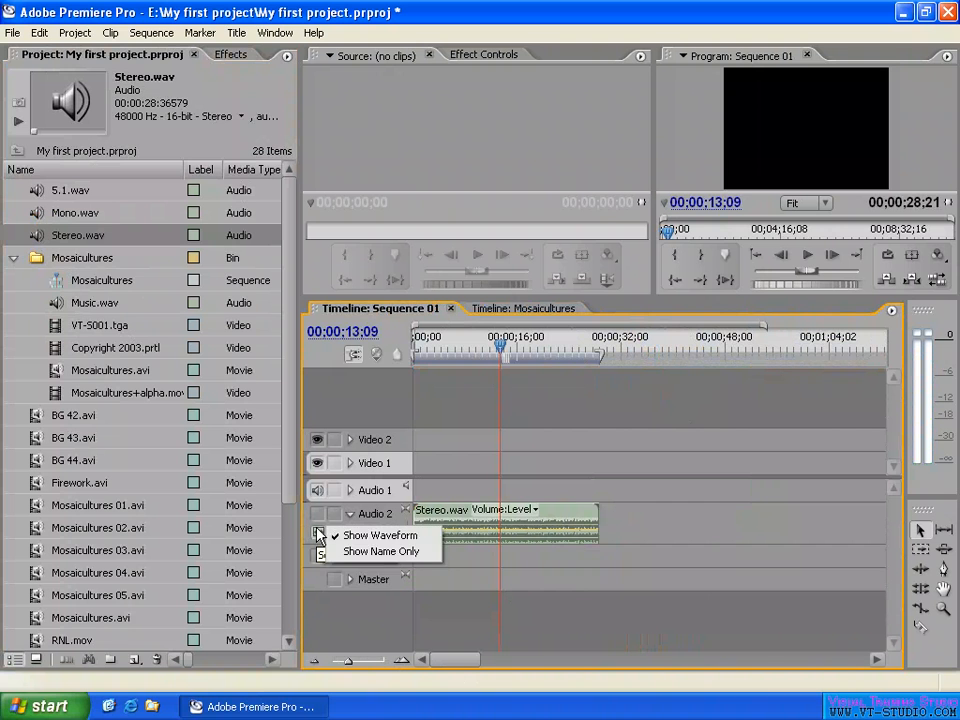
pyautogui.click(419, 538)
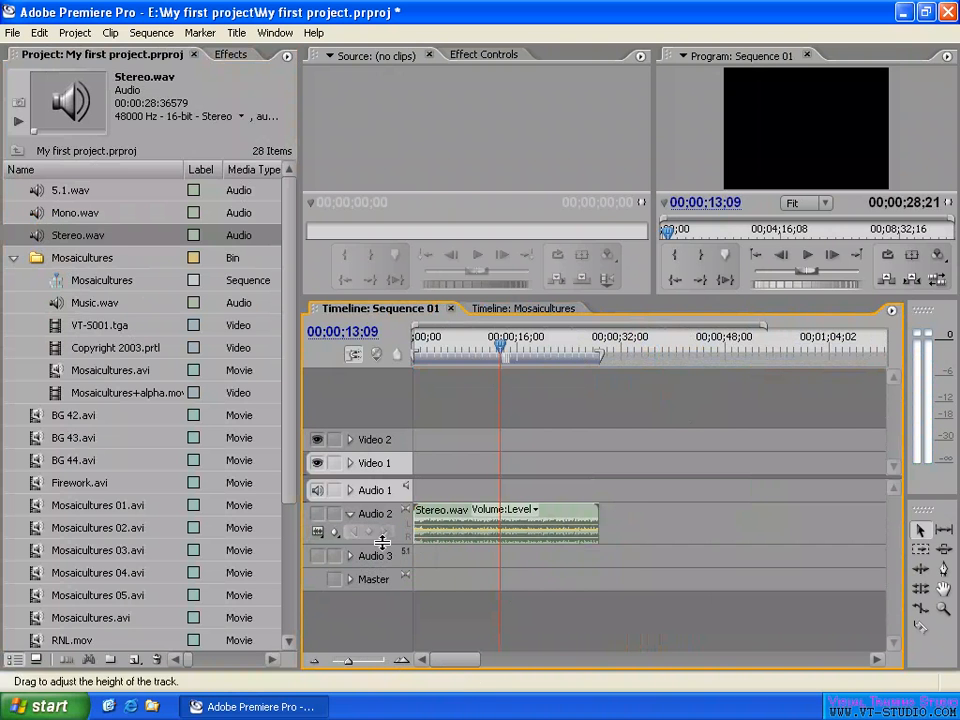
pyautogui.moveTo(419, 545); pyautogui.dragTo(392, 628)
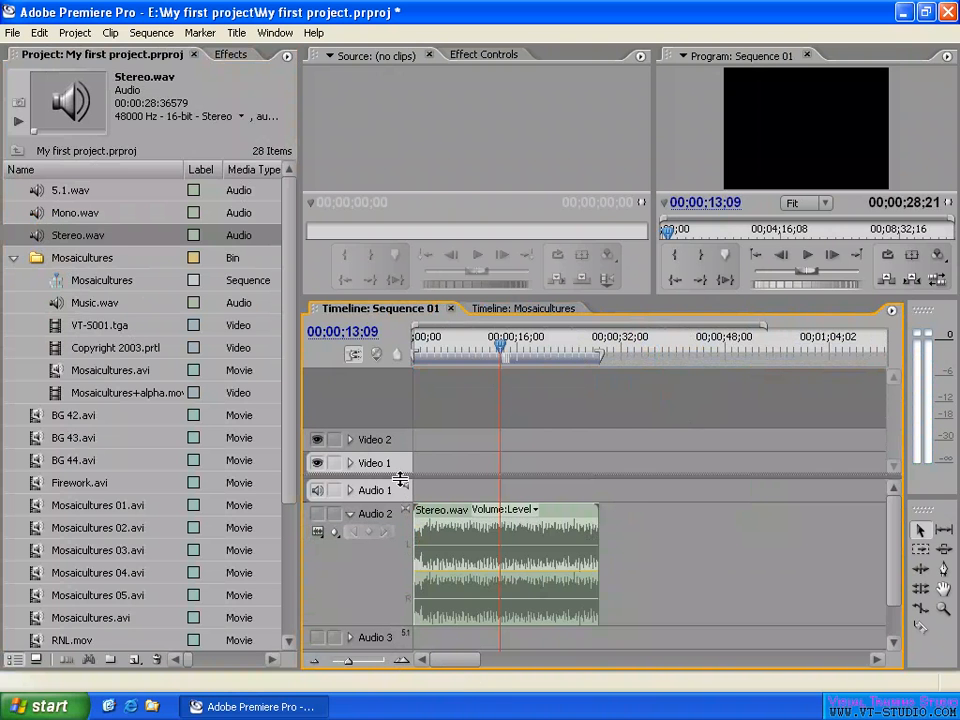
pyautogui.moveTo(398, 484); pyautogui.dragTo(401, 432)
# - Place the playhead at 00;00;19;28, in the quiet gap of the Stereo.wav waveform
pyautogui.click(545, 348)
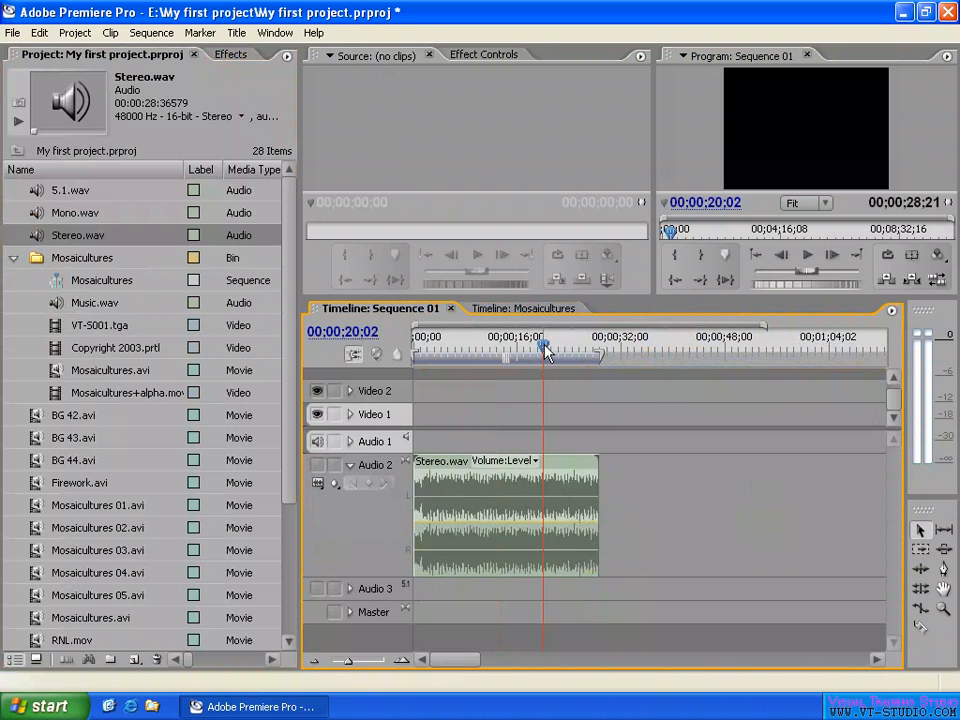
pyautogui.press('=')
pyautogui.press('=')
pyautogui.press('=')
pyautogui.press('=')
pyautogui.press('=')
pyautogui.press('=')
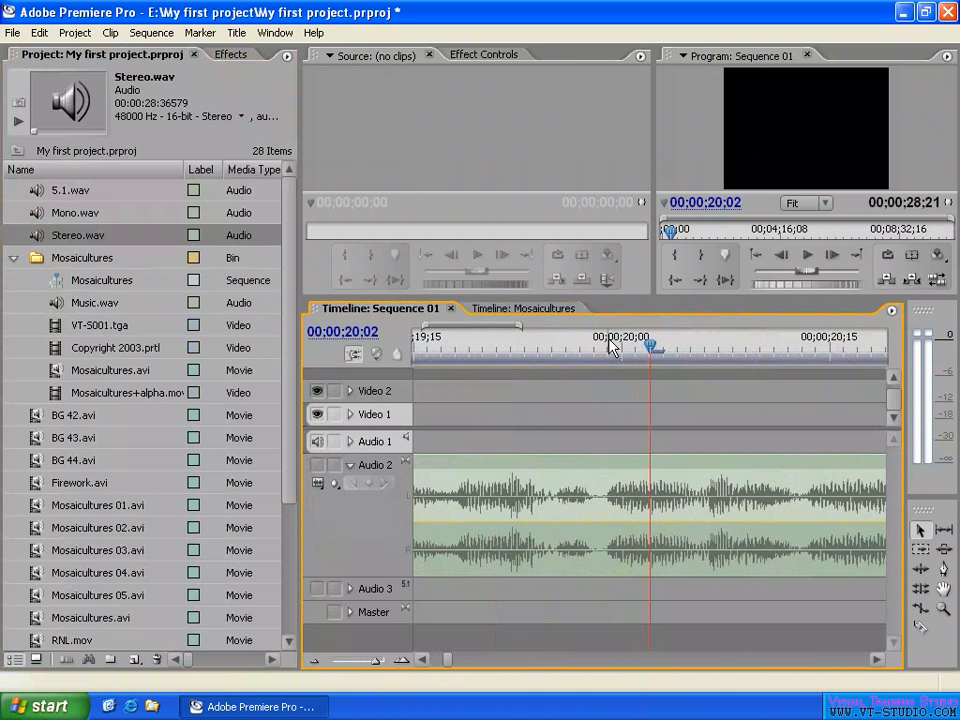
pyautogui.click(580, 345)
pyautogui.press('=')
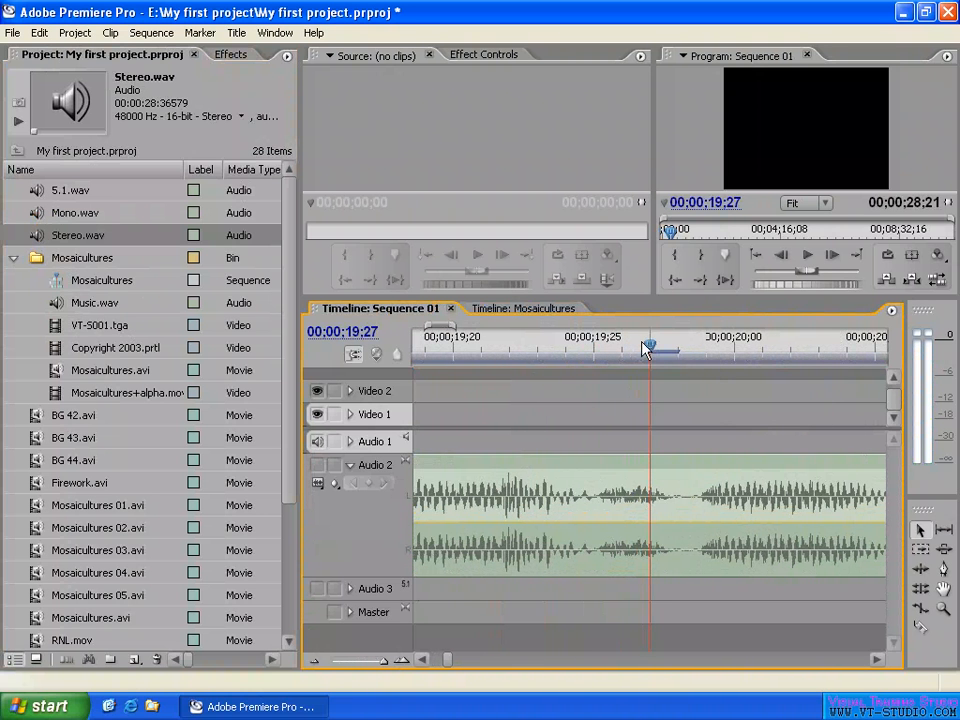
pyautogui.moveTo(645, 349); pyautogui.dragTo(683, 353)
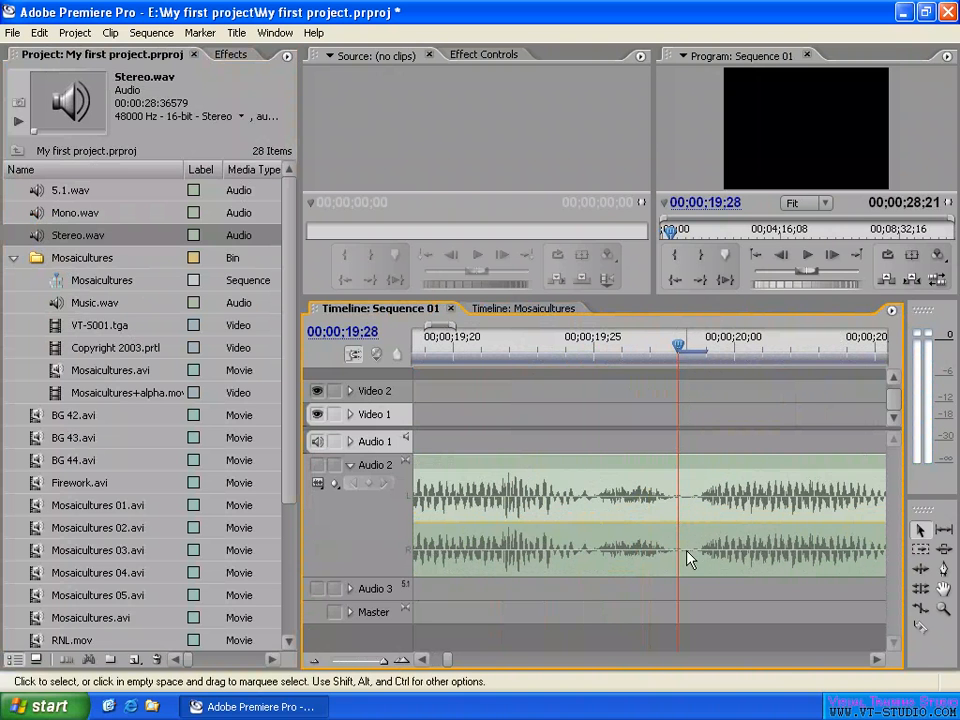
pyautogui.press('-')
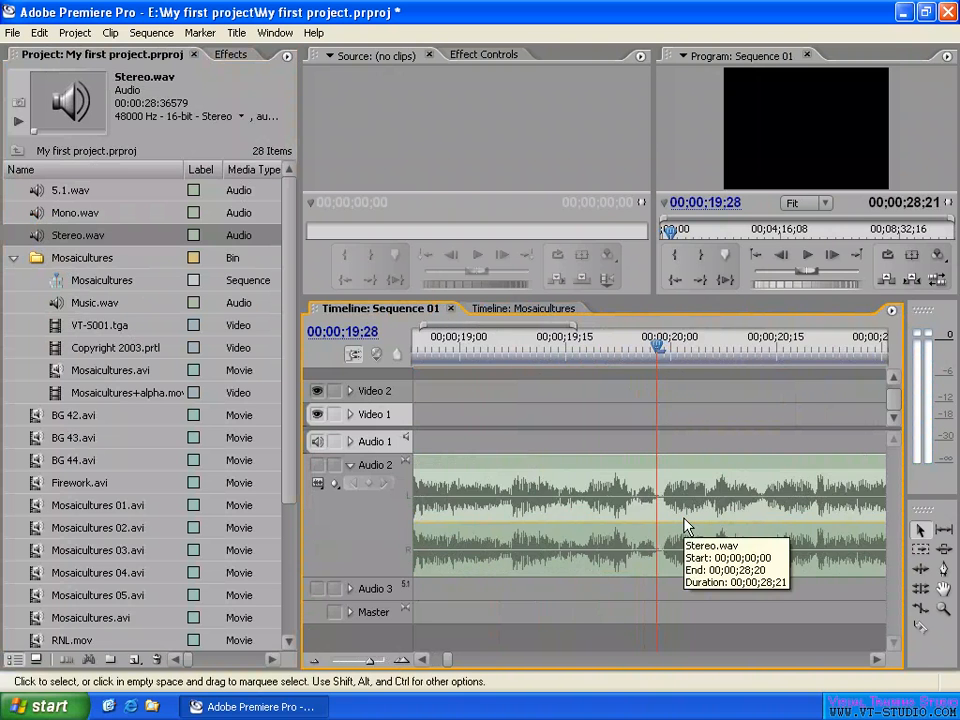
pyautogui.press('=')
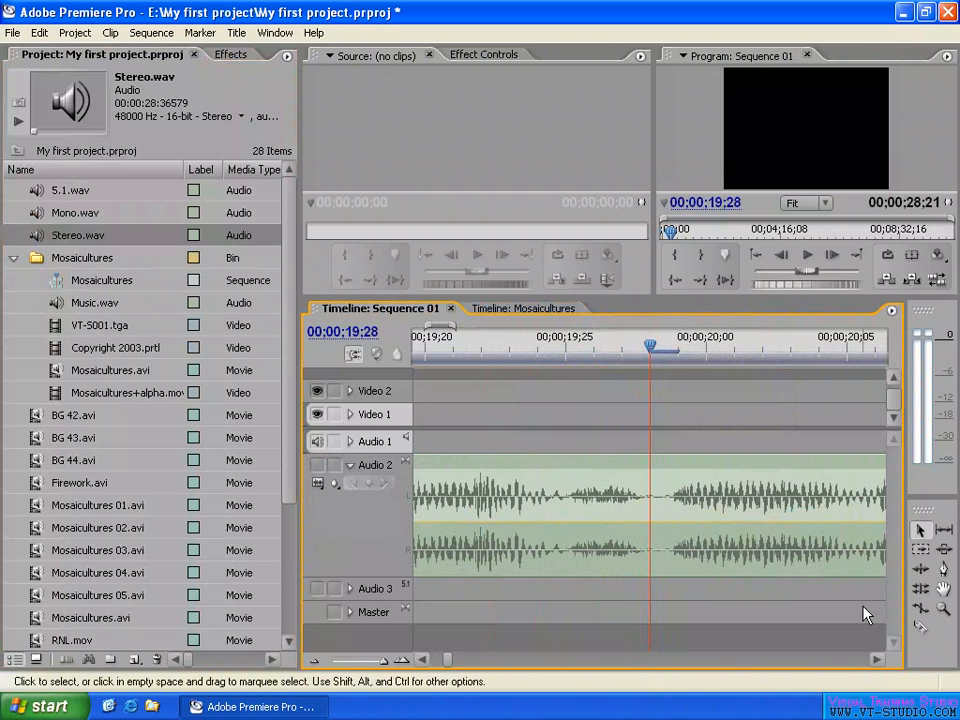
# - Split Stereo.wav with the Razor tool at 00;00;19;28 and again one frame after it
pyautogui.click(921, 628)
pyautogui.click(653, 519)
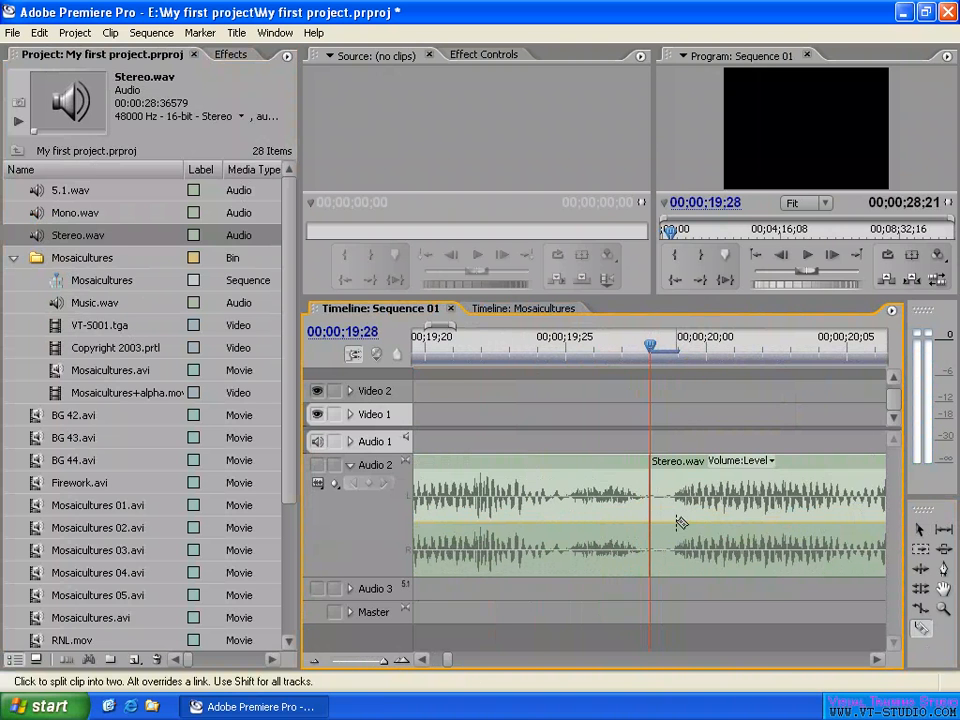
pyautogui.click(677, 515)
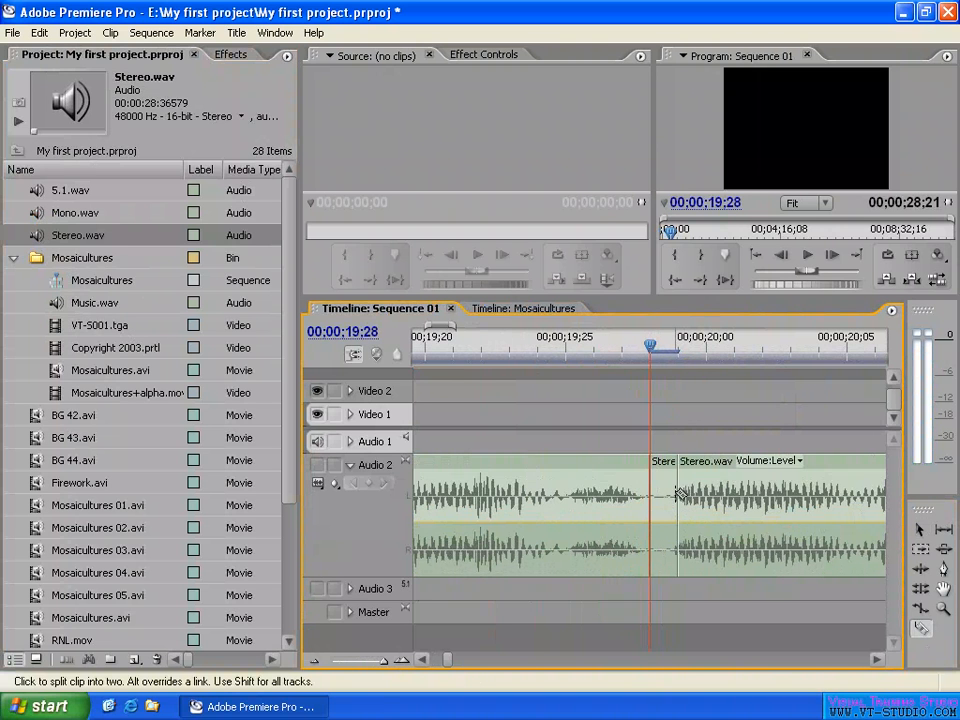
# - Delete the one-frame Stereo.wav segment between the two cuts, and undo the deletion
pyautogui.press('v')
pyautogui.click(668, 540)
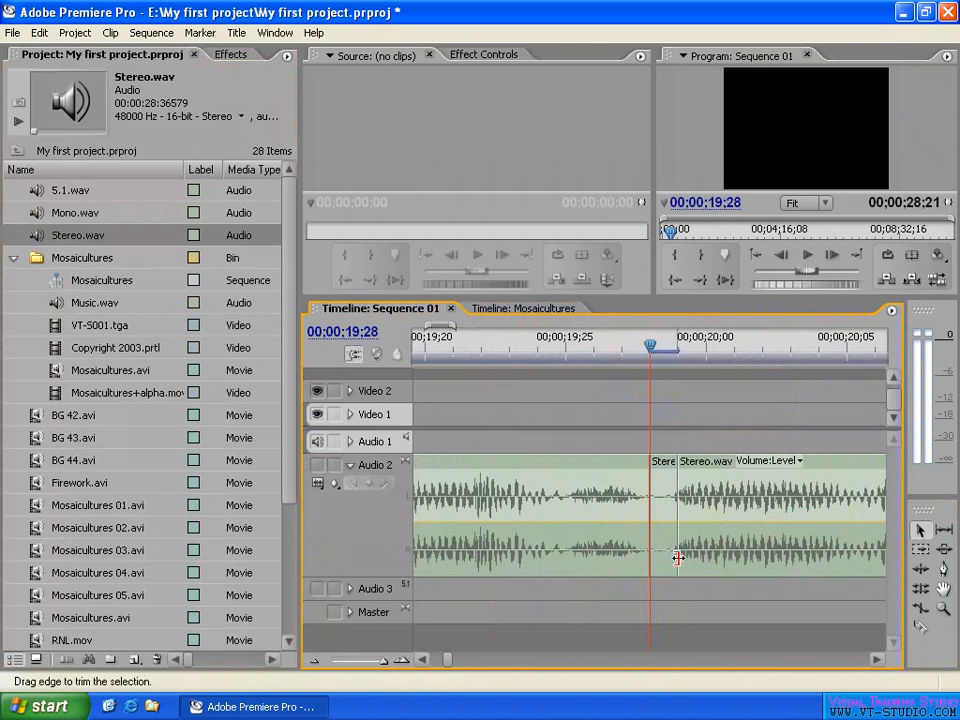
pyautogui.moveTo(677, 563); pyautogui.dragTo(677, 553)
pyautogui.click(674, 607)
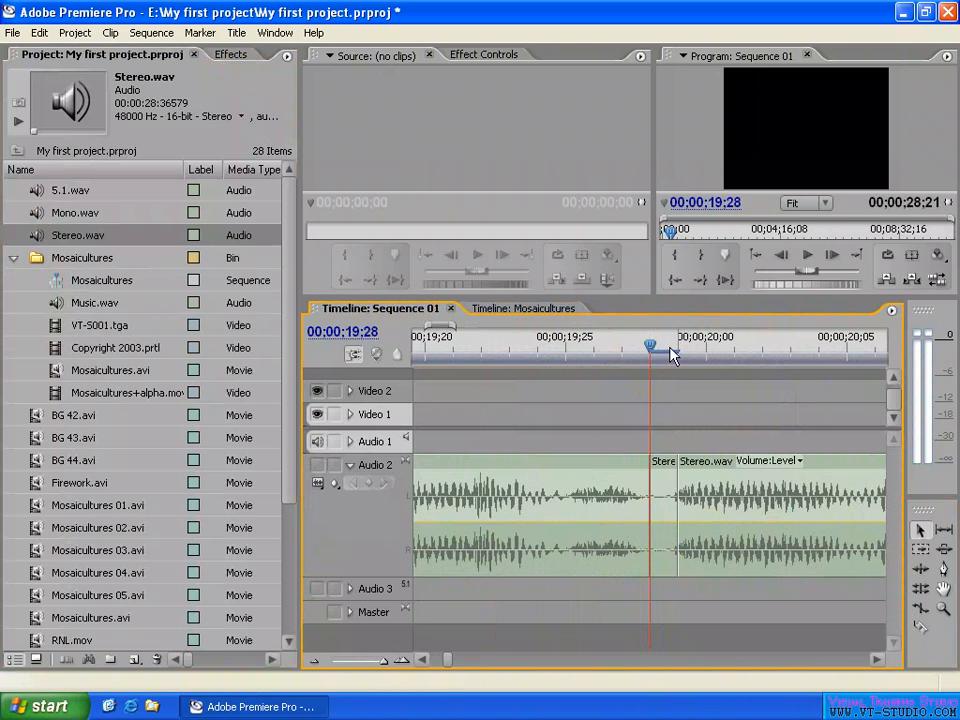
pyautogui.click(662, 524)
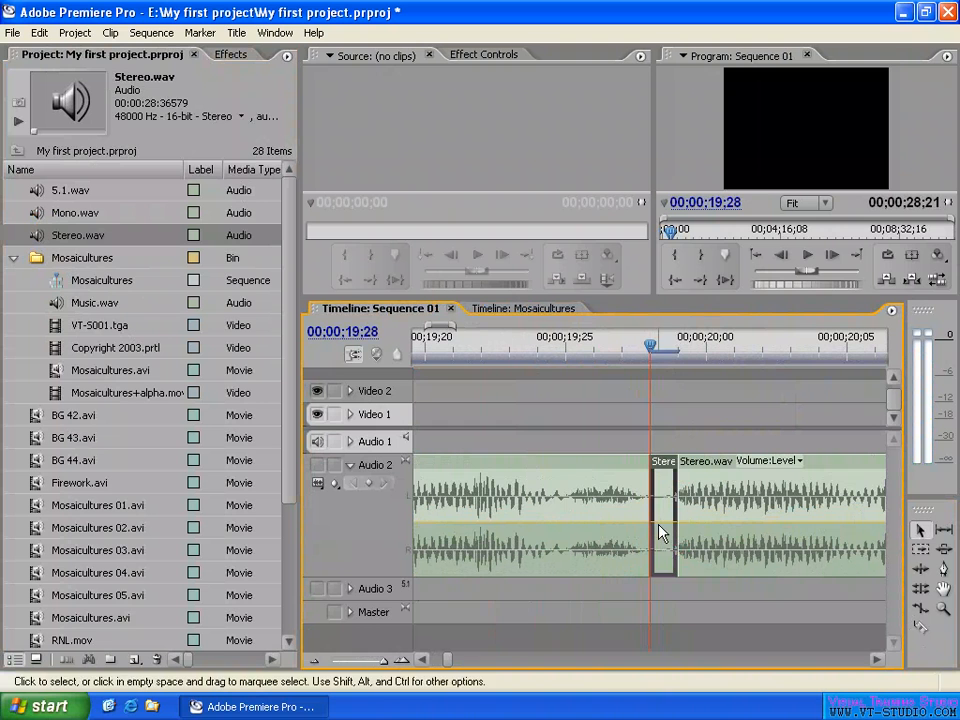
pyautogui.click(679, 412)
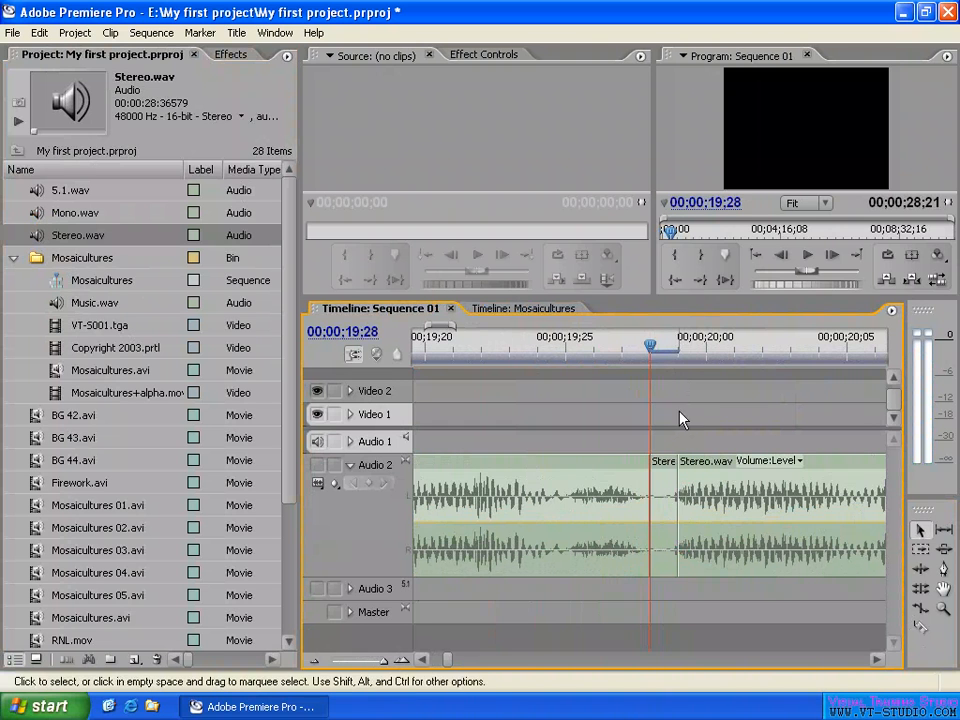
pyautogui.click(665, 530)
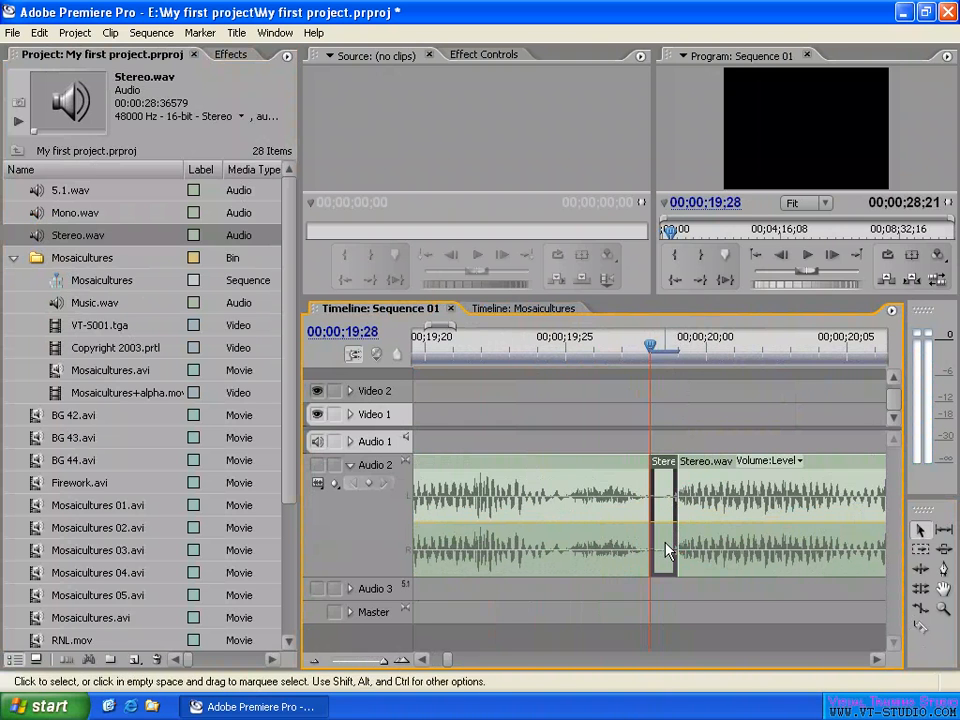
pyautogui.press('Delete')
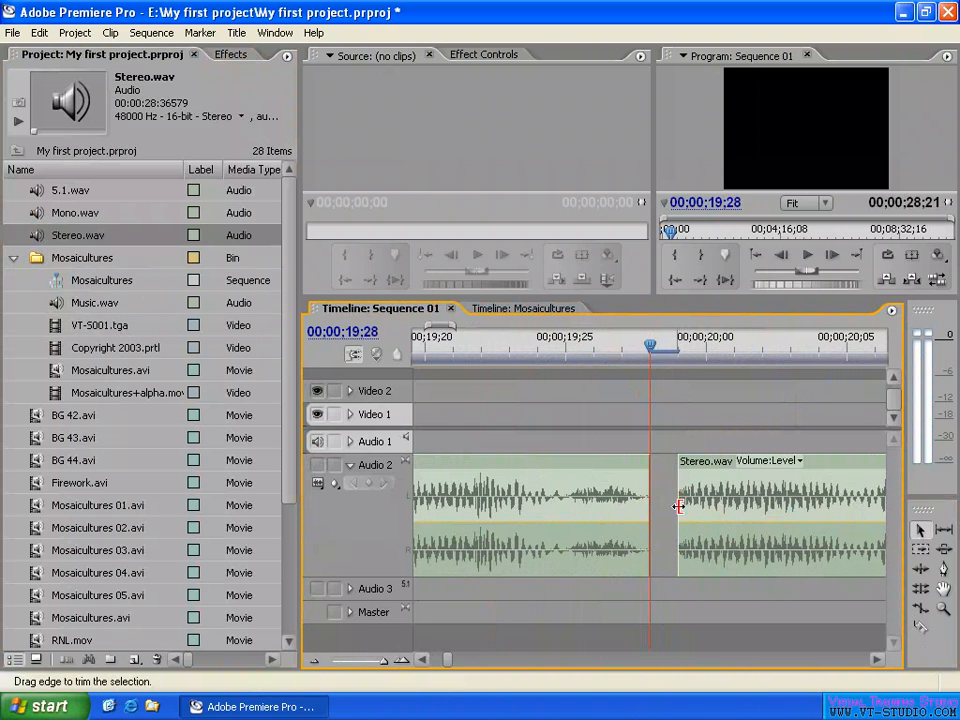
pyautogui.hotkey('ctrl', 'z')
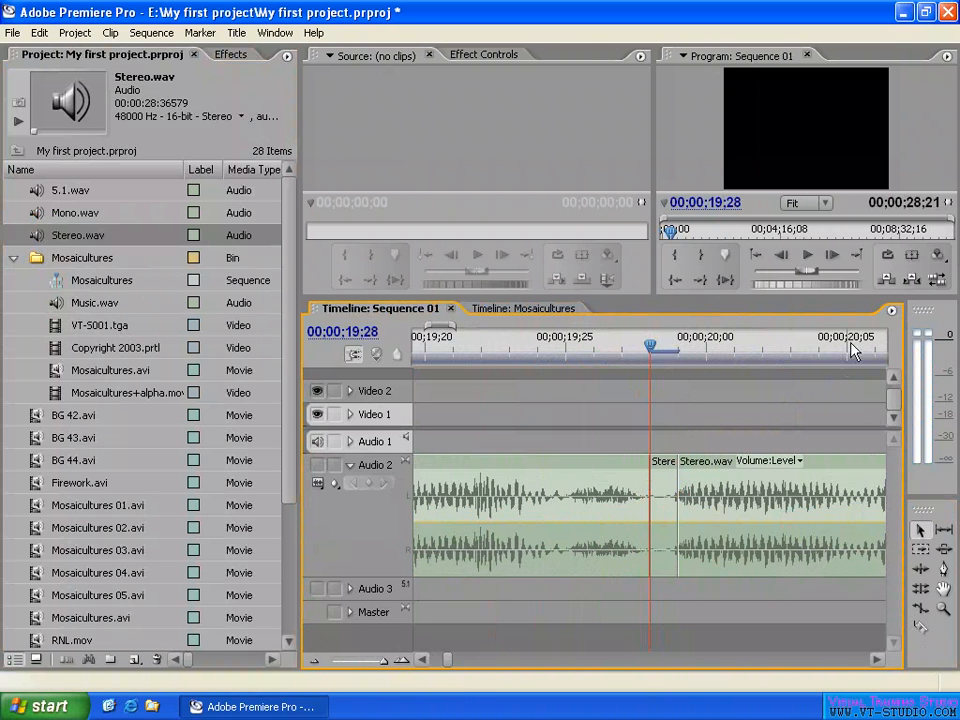
# - Switch the Sequence 01 timeline to Audio Units and move the playhead to 00:00:19:46878
pyautogui.click(891, 311)
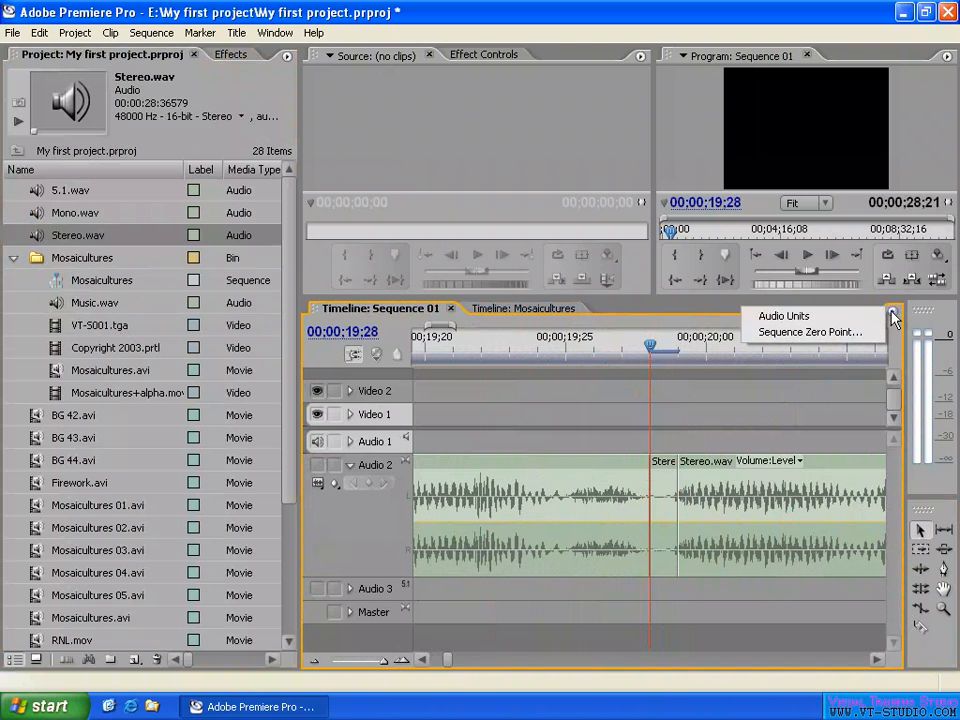
pyautogui.click(784, 317)
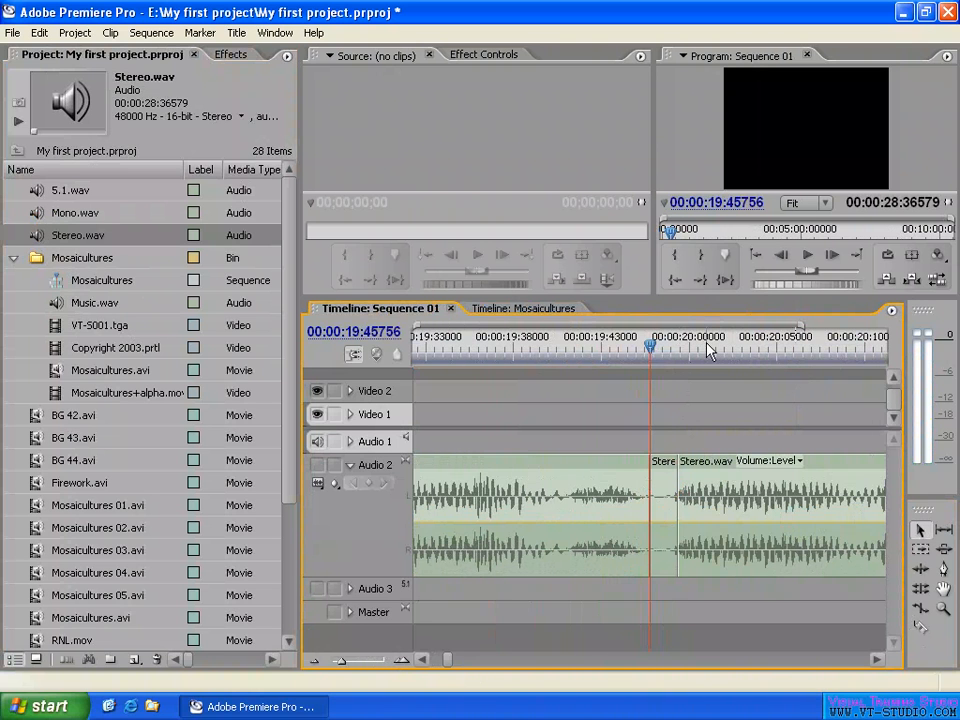
pyautogui.moveTo(652, 355); pyautogui.dragTo(670, 355)
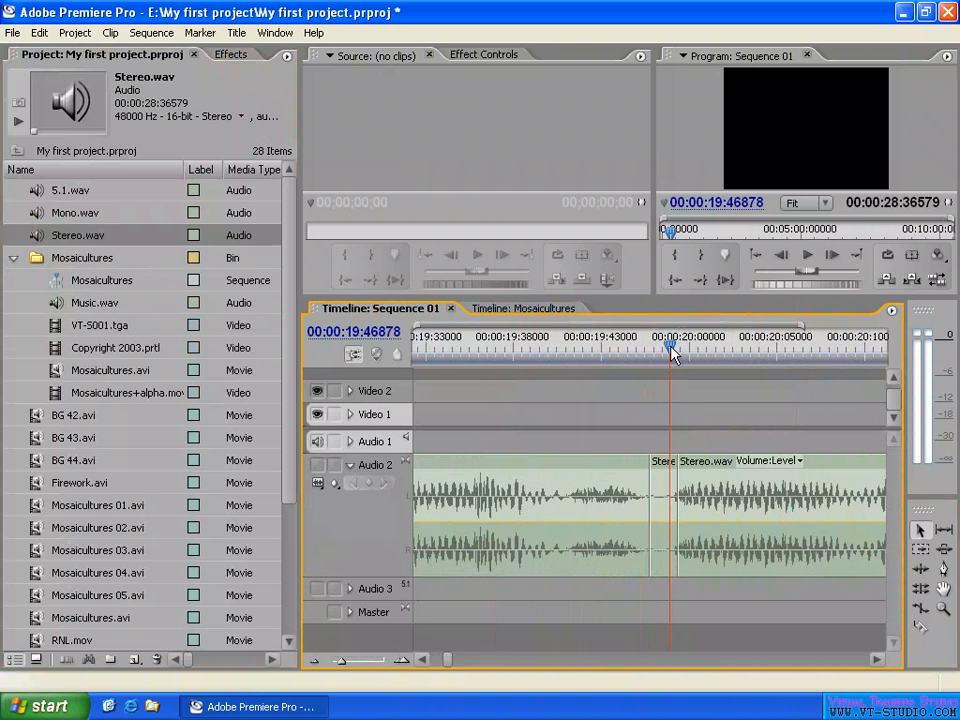
# - Split the short Stereo.wav segment at the playhead with the Razor tool, and delete the piece before the cut
pyautogui.press('x')
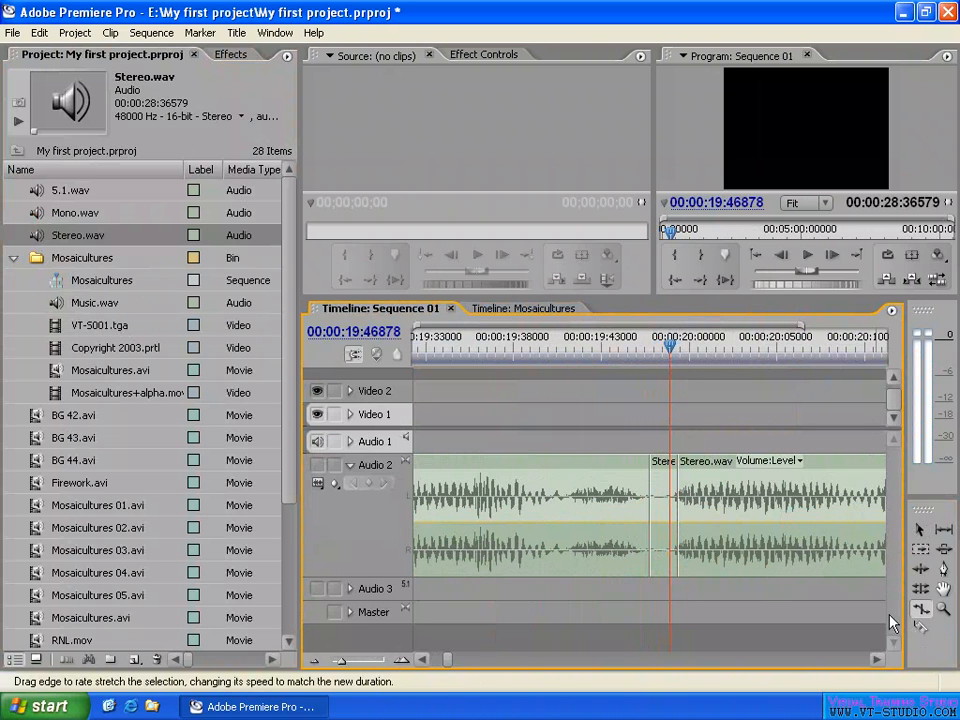
pyautogui.click(922, 630)
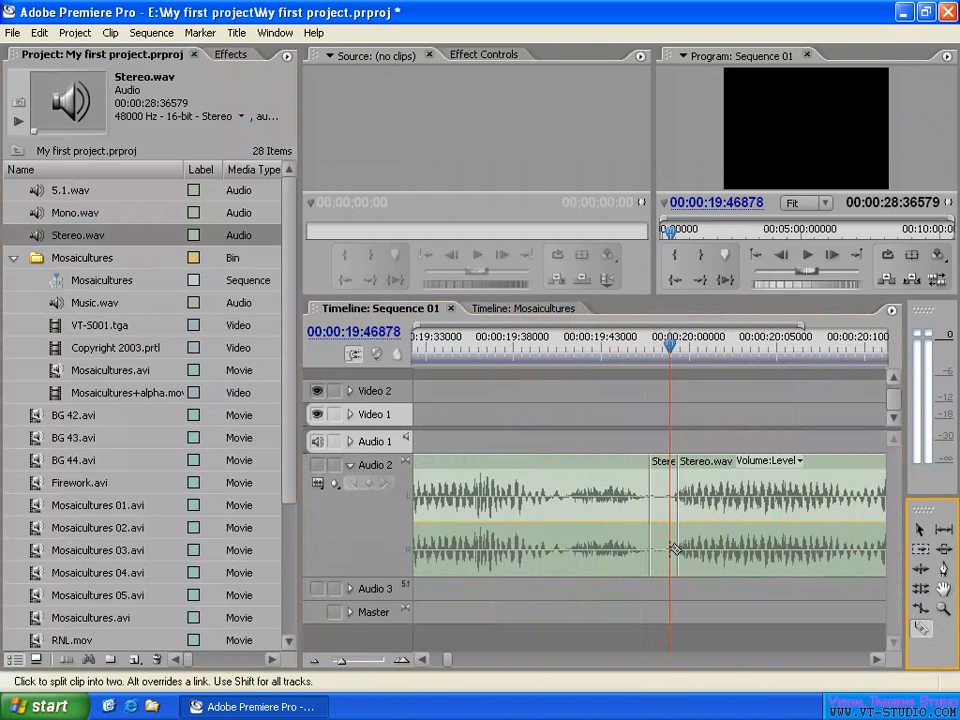
pyautogui.click(672, 552)
pyautogui.press('v')
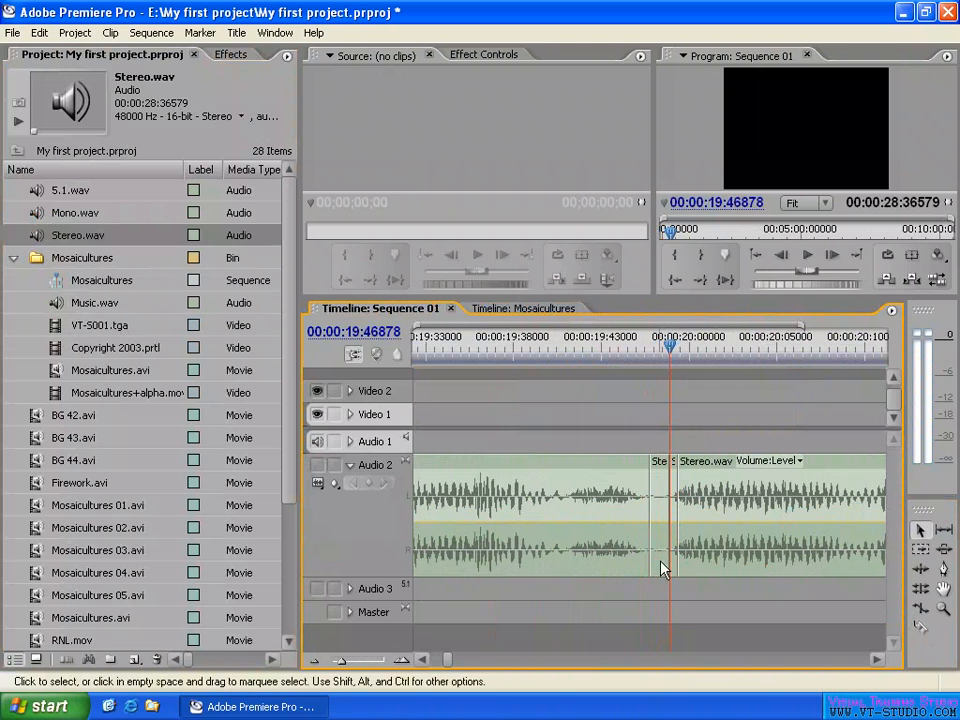
pyautogui.click(662, 568)
pyautogui.press('Delete')
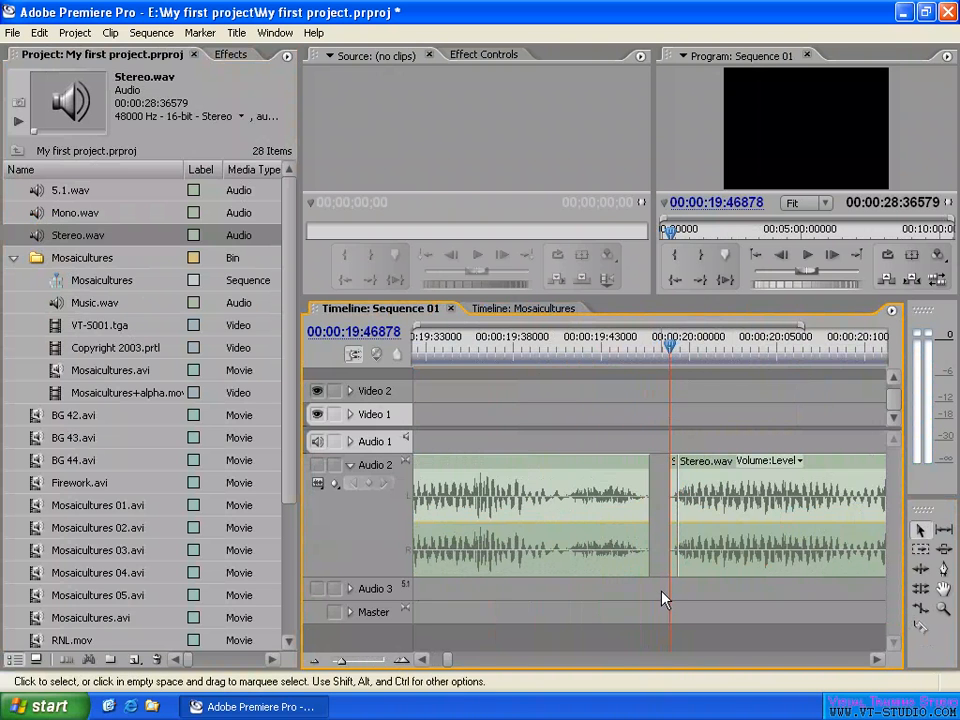
# - Delete the tiny Stereo.wav piece after the playhead, and extend the start of the following clip back to 00:00:19:46878
pyautogui.press('=')
pyautogui.press('=')
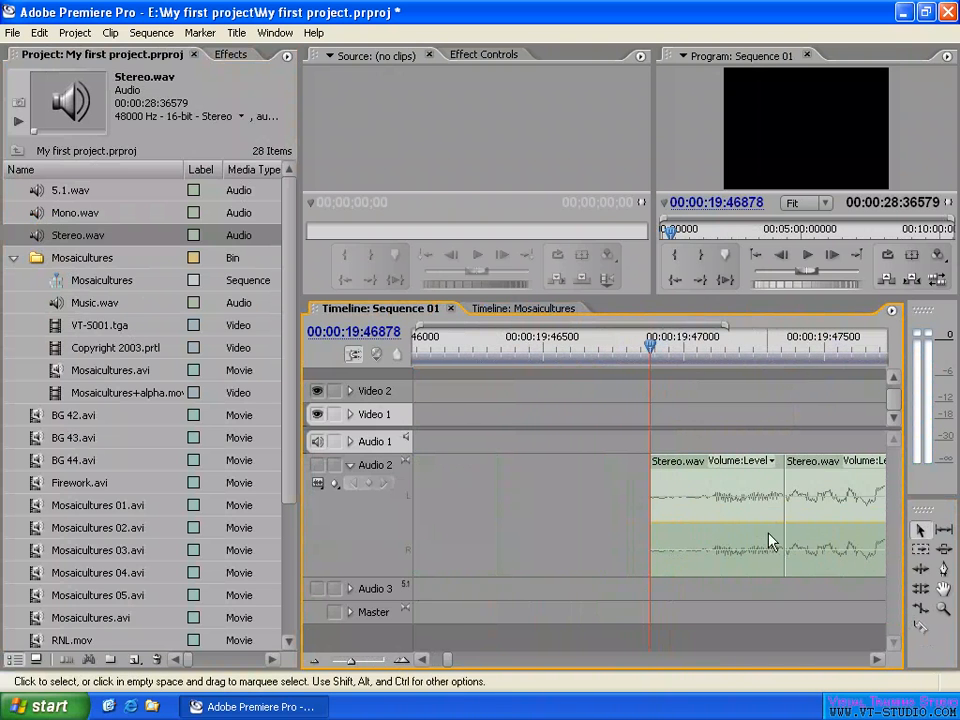
pyautogui.click(730, 510)
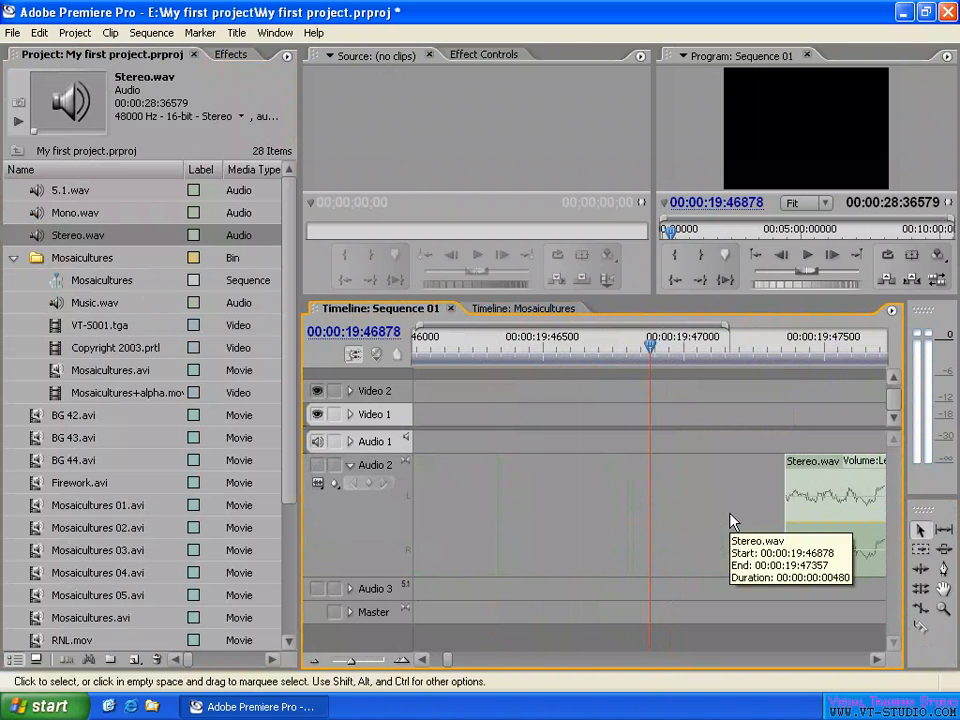
pyautogui.press('Delete')
pyautogui.moveTo(781, 507); pyautogui.dragTo(651, 508)
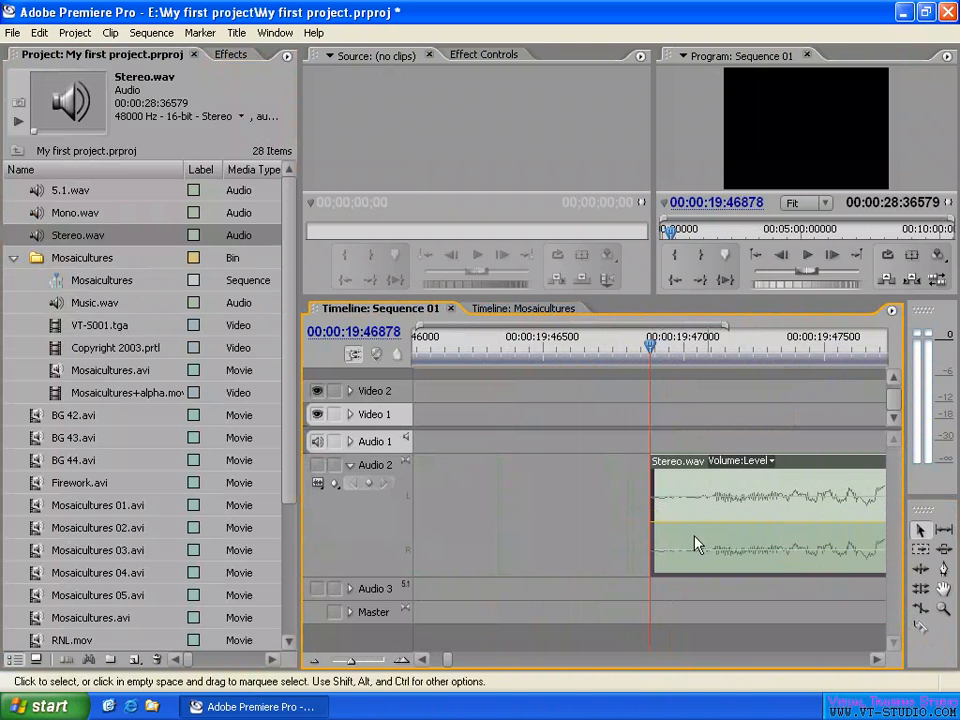
pyautogui.press('-')
pyautogui.press('-')
pyautogui.press('-')
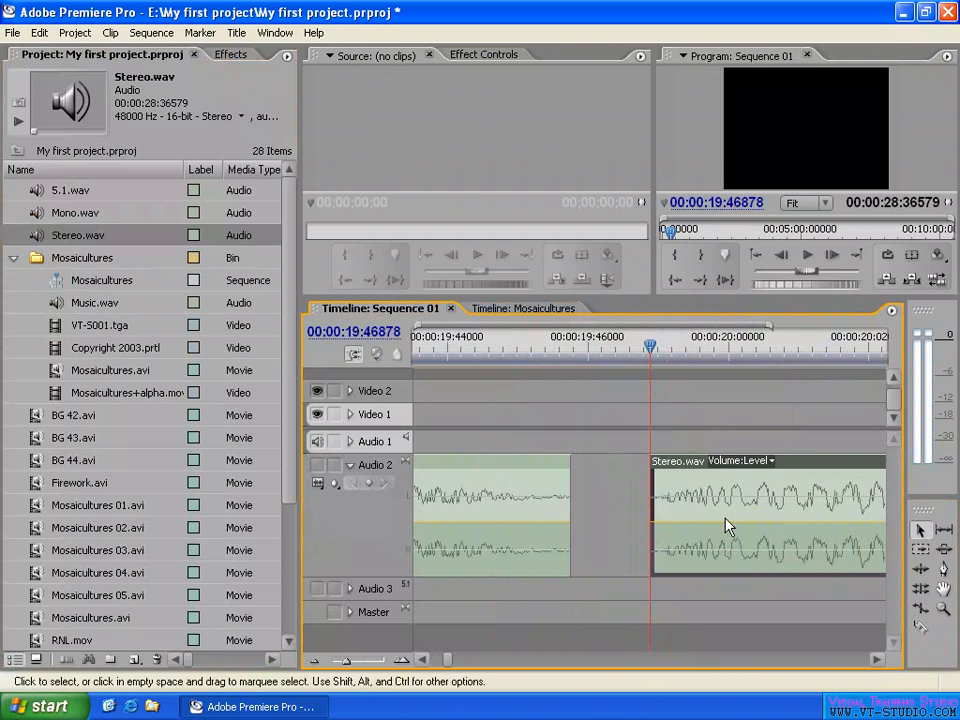
# - Turn off Audio Units for the Sequence 01 timeline and move the playhead by frames to 00;00;19;29
pyautogui.click(892, 313)
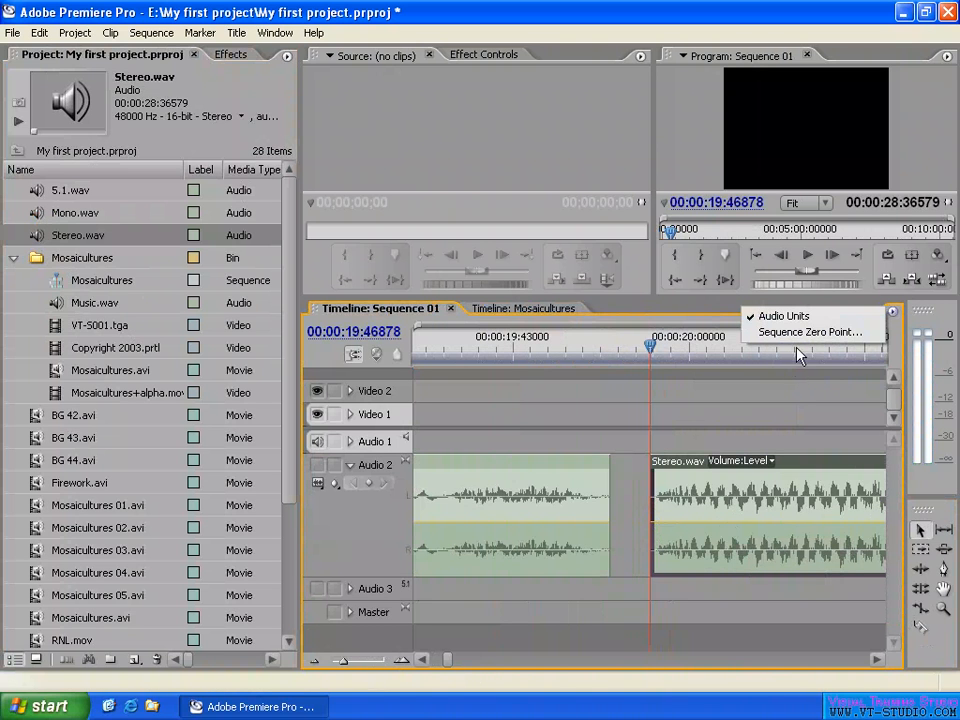
pyautogui.click(799, 317)
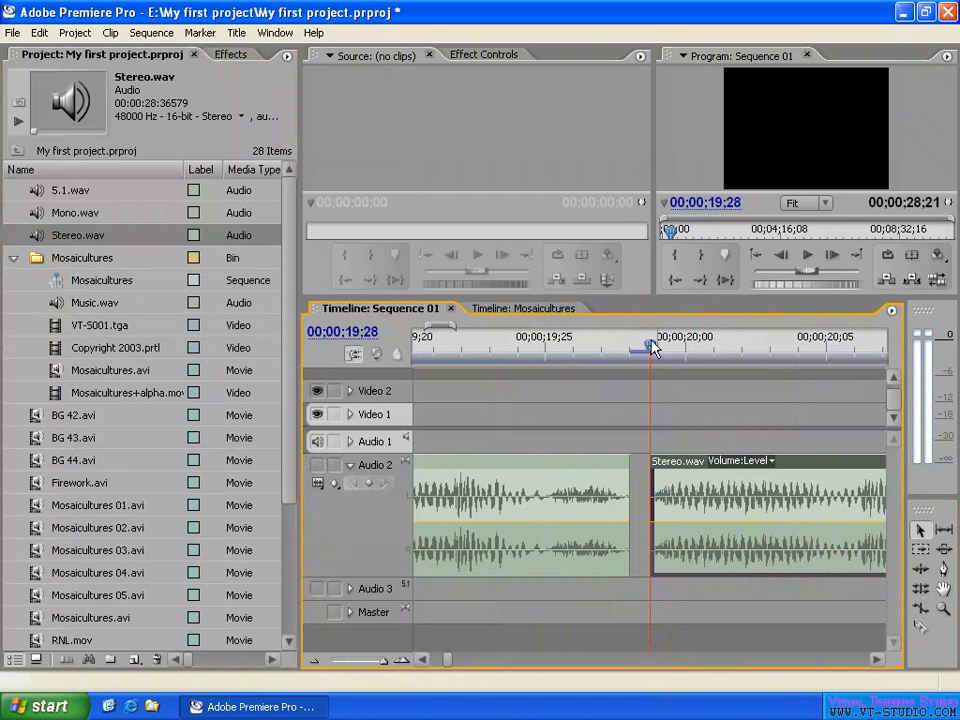
pyautogui.moveTo(650, 346); pyautogui.dragTo(629, 346)
pyautogui.click(655, 348)
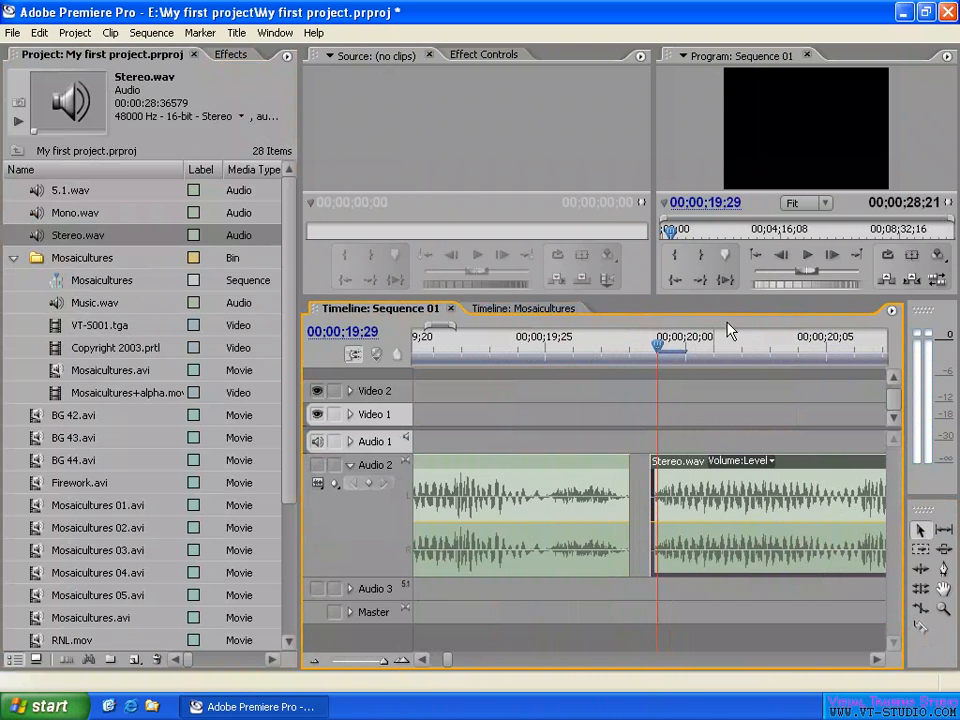
# - Turn on Audio Units for the Sequence 01 timeline and move the playhead to 00:00:19:46398
pyautogui.click(891, 311)
pyautogui.click(800, 317)
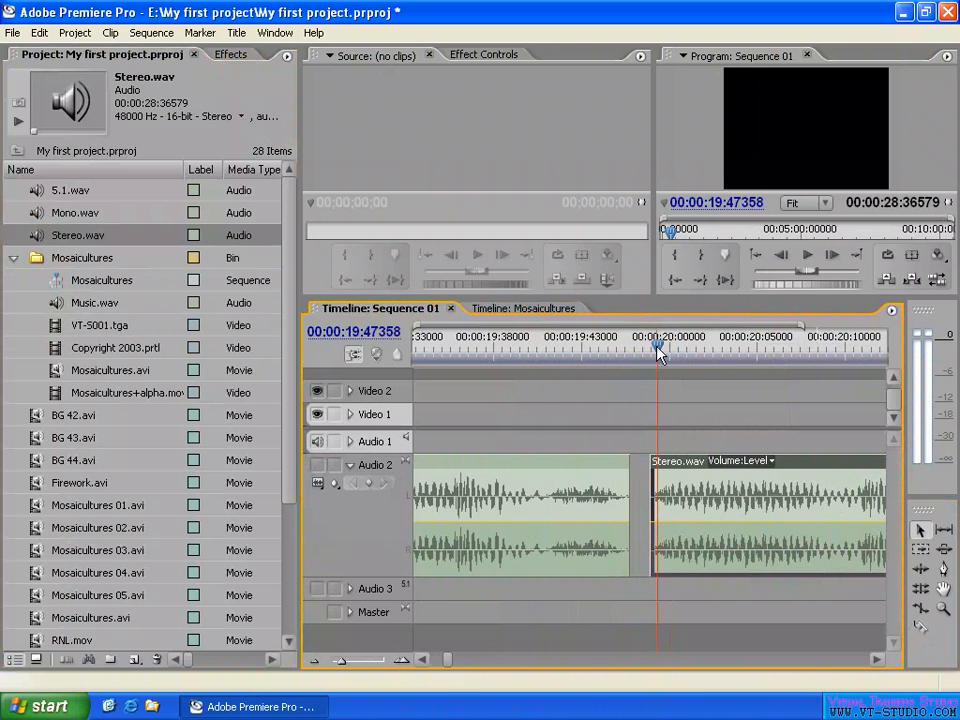
pyautogui.moveTo(657, 347); pyautogui.dragTo(642, 351)
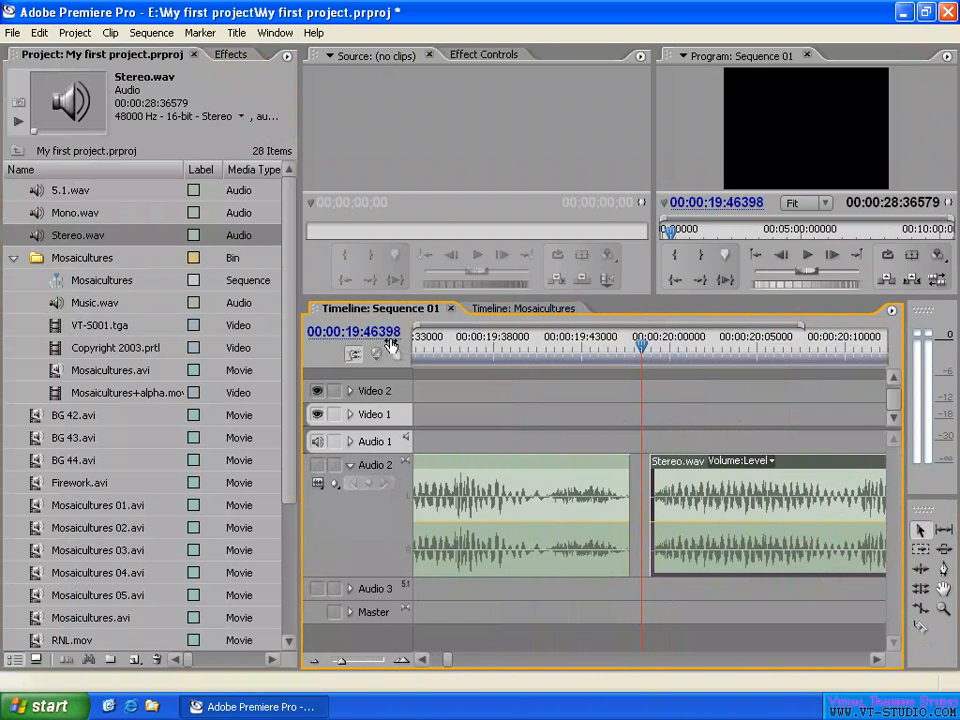
# - Set the project's audio display format to Milliseconds in the General project settings
pyautogui.click(75, 32)
pyautogui.moveTo(91, 58)
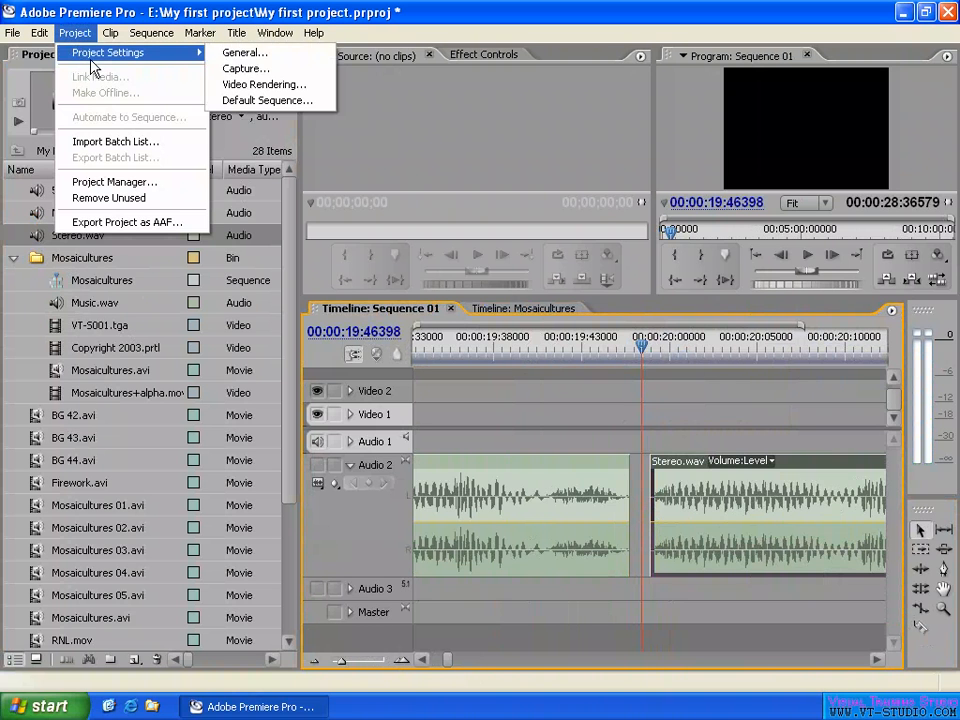
pyautogui.click(286, 60)
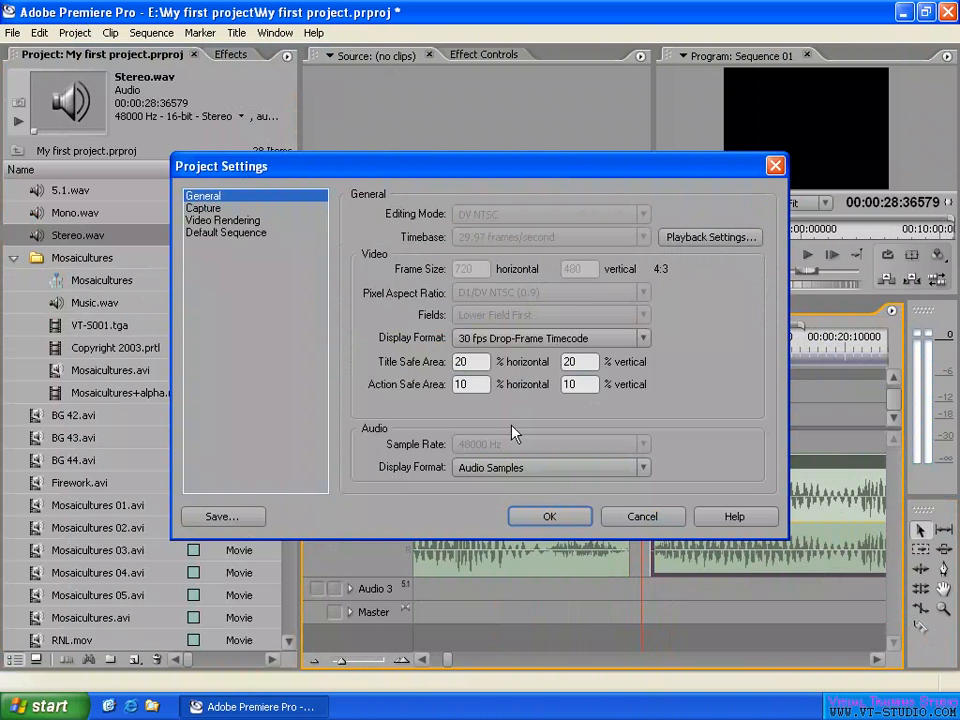
pyautogui.click(516, 476)
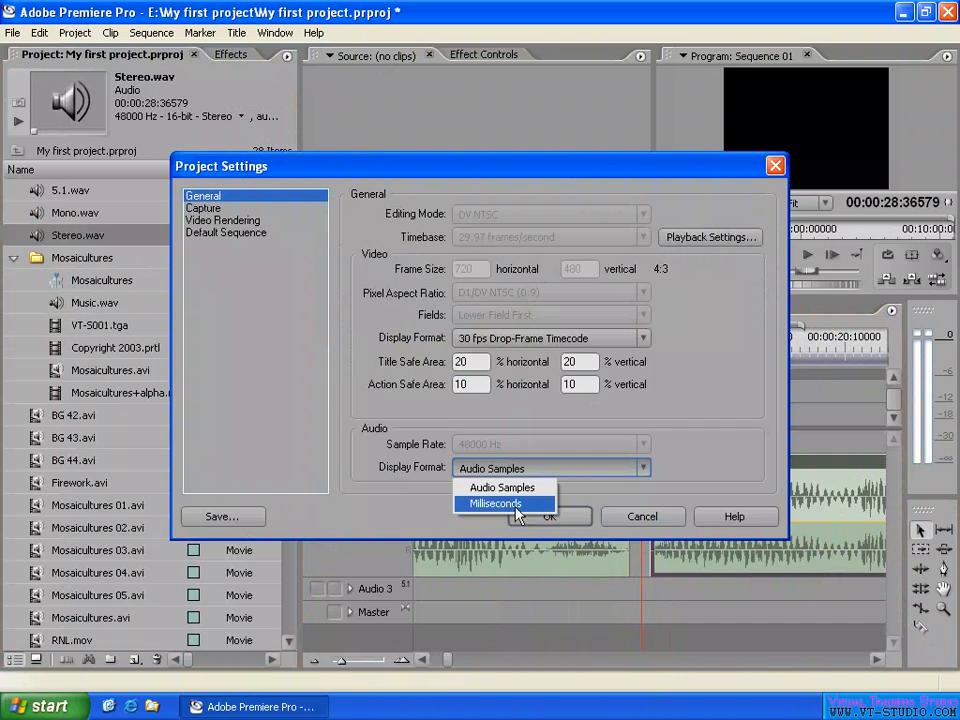
pyautogui.click(505, 503)
pyautogui.click(550, 516)
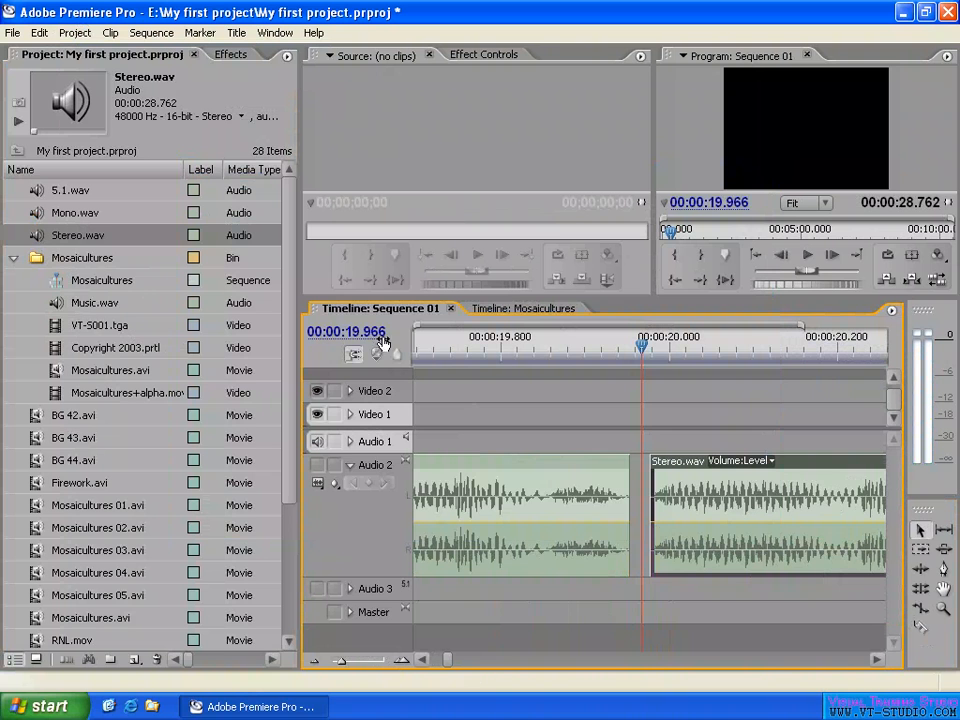
# - Move the playhead to 00:00:19.964, in the gap between the Stereo.wav clips, and magnify the timeline around it
pyautogui.click(640, 347)
pyautogui.click(642, 350)
pyautogui.press('=')
pyautogui.press('=')
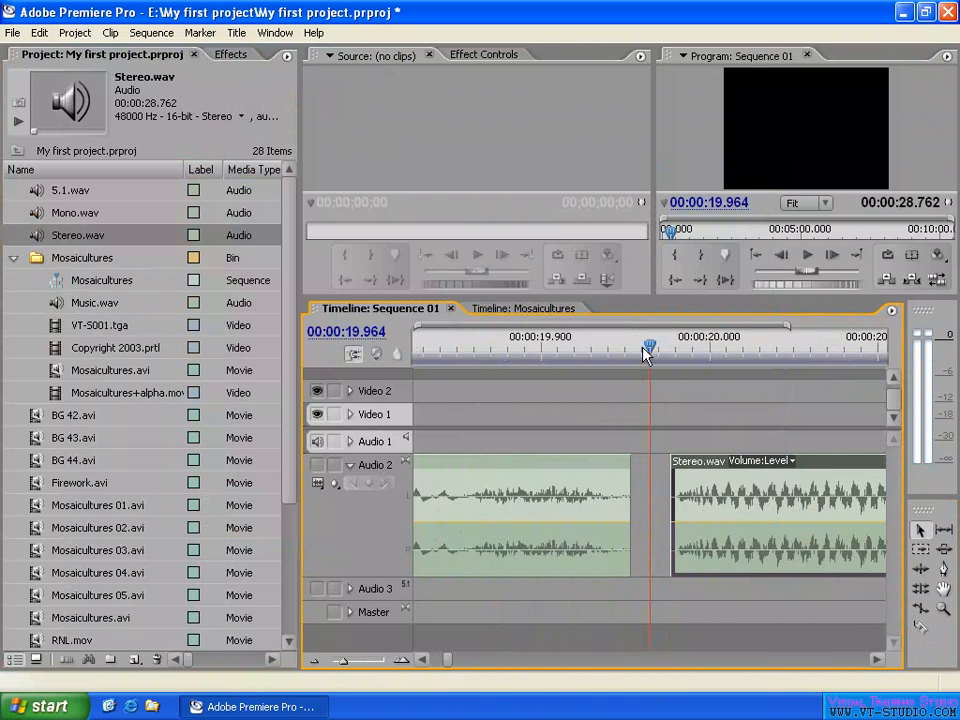
pyautogui.press('=')
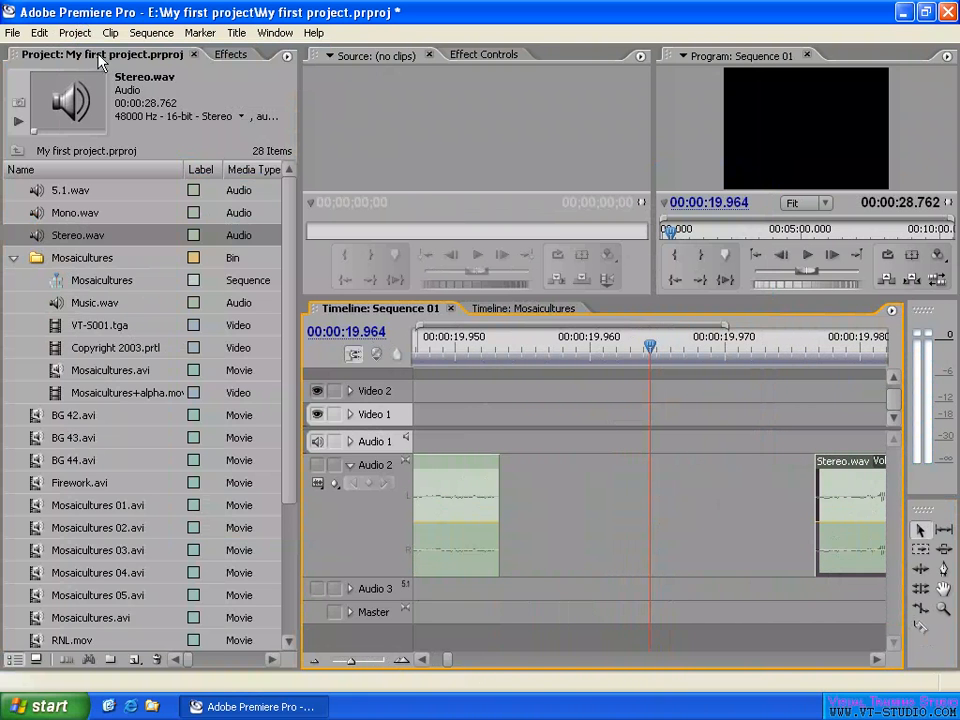
# - Set the project's audio display format back to Audio Samples in the General project settings
pyautogui.click(75, 32)
pyautogui.moveTo(150, 52)
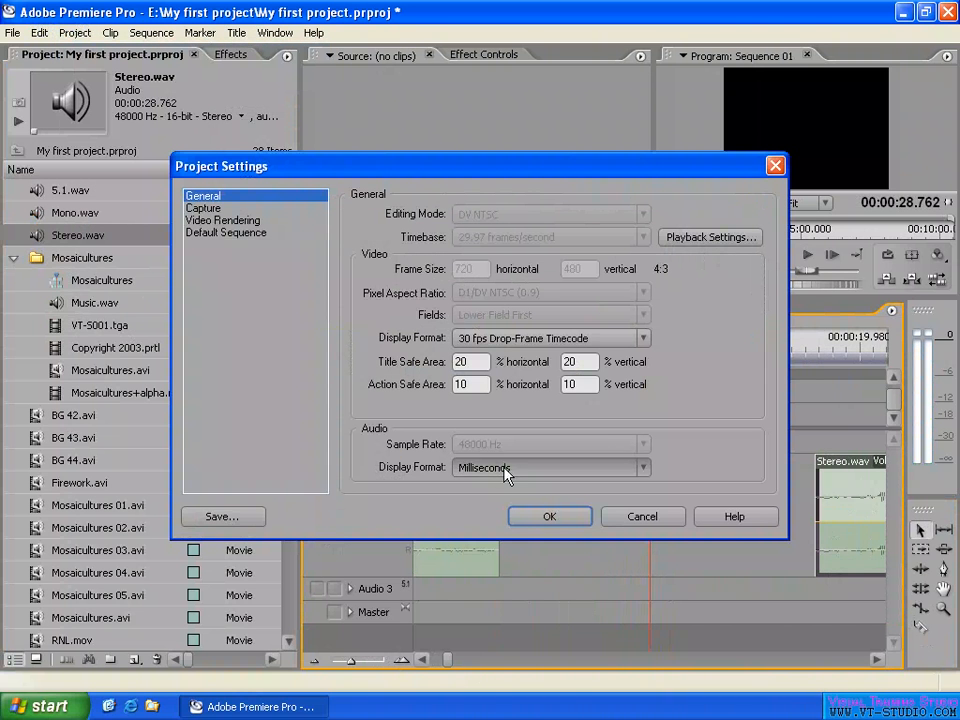
pyautogui.click(506, 469)
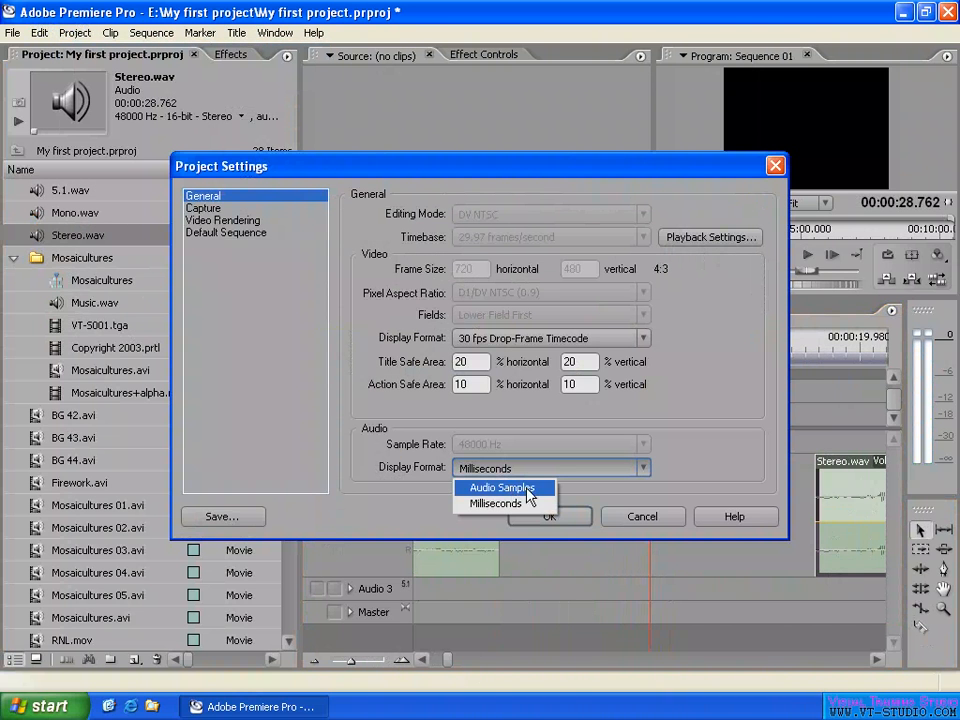
pyautogui.click(529, 489)
pyautogui.click(552, 518)
# - Move the playhead to 00:00:19:46298 and turn off Audio Units for the Sequence 01 timeline
pyautogui.click(637, 346)
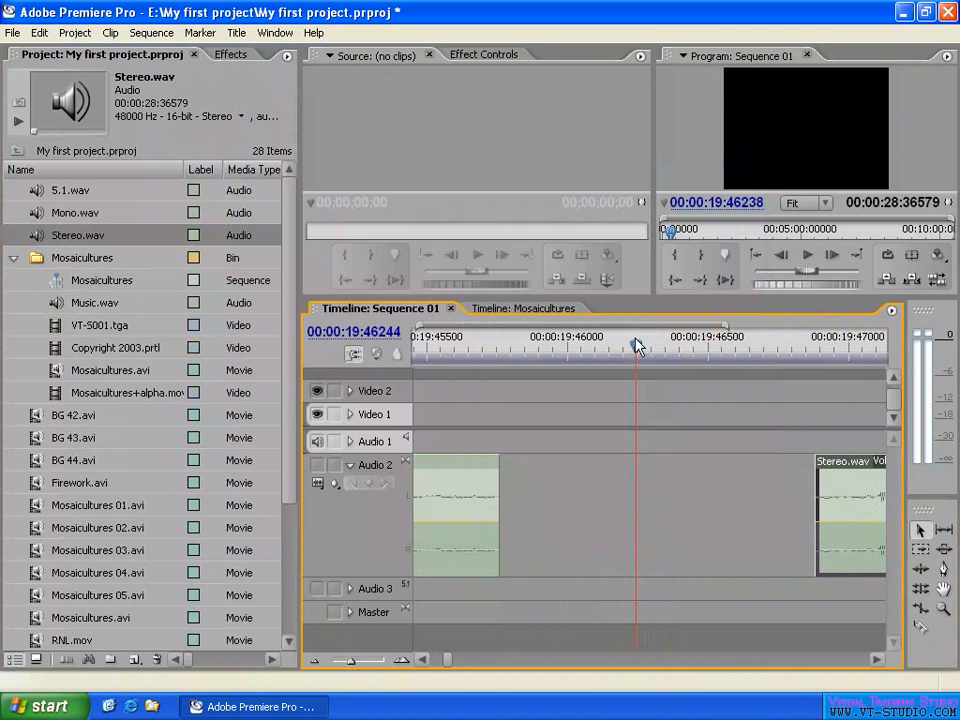
pyautogui.moveTo(637, 346)
pyautogui.mouseDown()
pyautogui.moveTo(681, 345)
pyautogui.moveTo(645, 346)
pyautogui.moveTo(652, 352)
pyautogui.mouseUp()
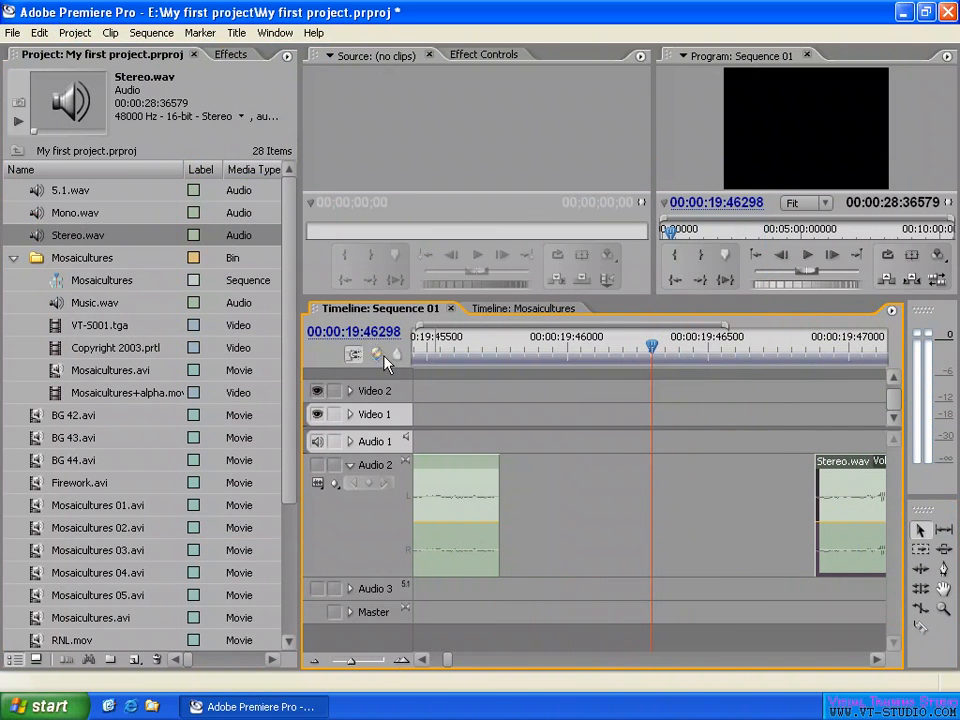
pyautogui.click(893, 311)
pyautogui.click(791, 320)
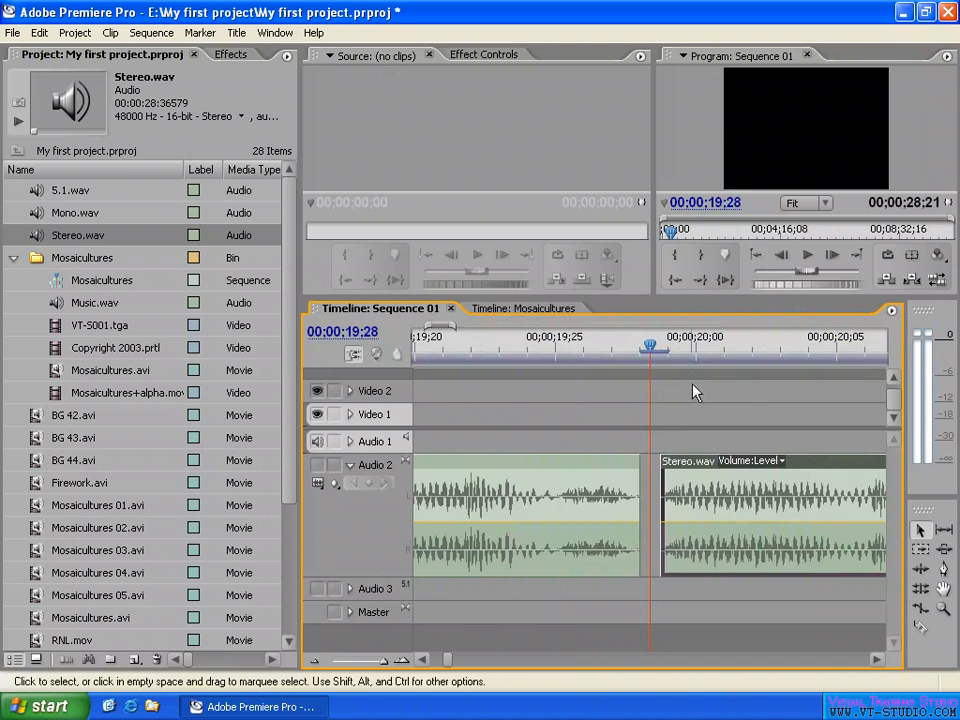
# - Scrub the Sequence 01 playhead frame by frame across the gap between the Stereo.wav clips, ending at 00;00;19;29
pyautogui.click(652, 350)
pyautogui.click(641, 350)
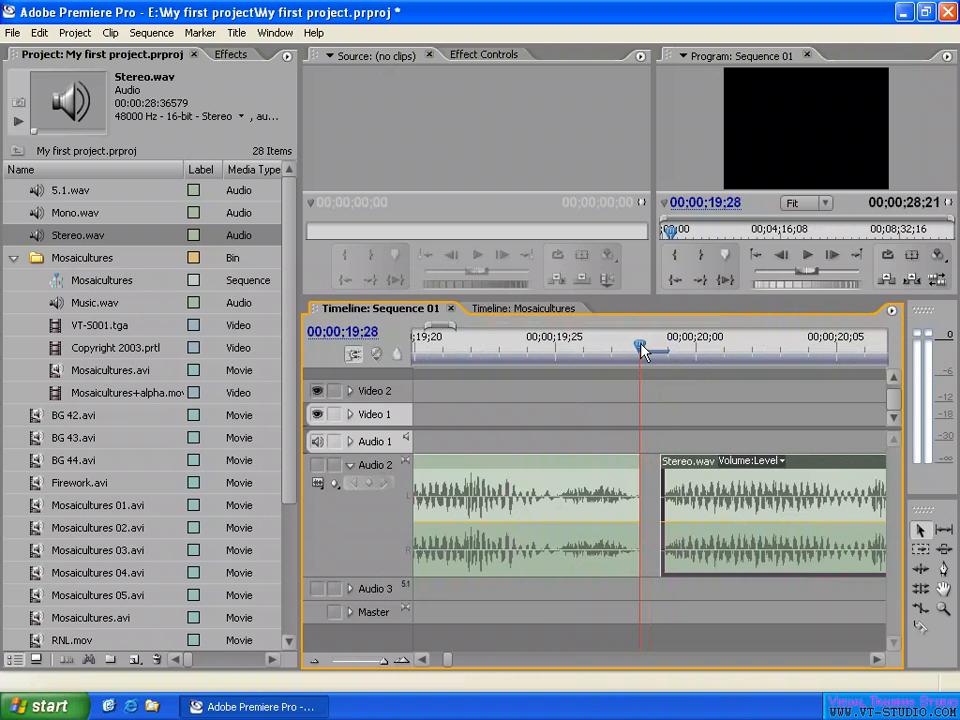
pyautogui.moveTo(641, 350); pyautogui.dragTo(668, 350)
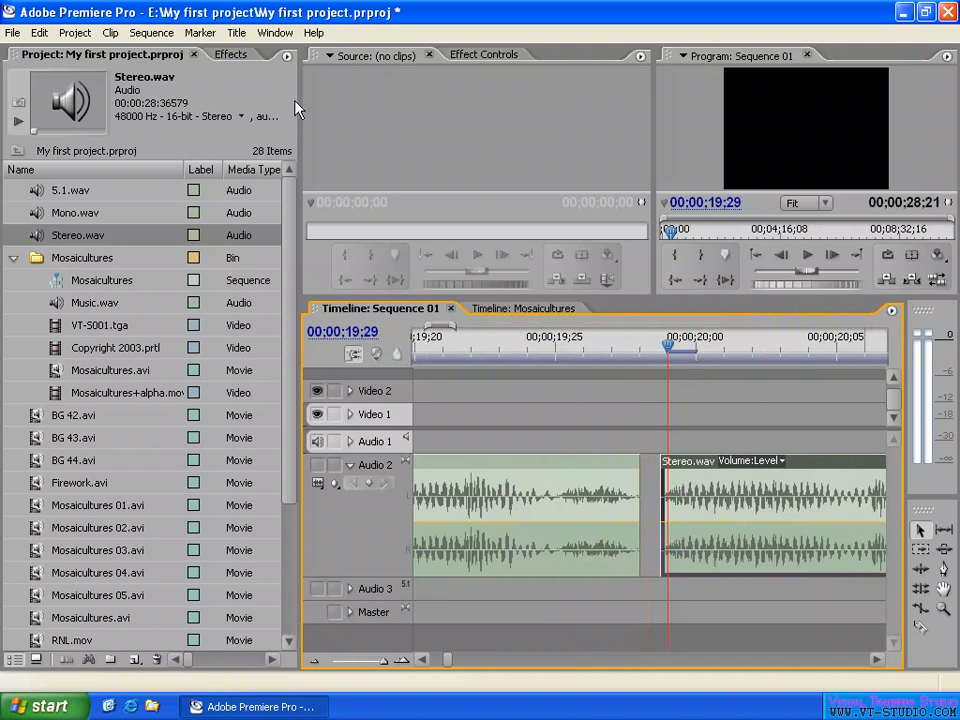
# - Review the video and audio display formats in the General project settings without changing them
pyautogui.click(75, 33)
pyautogui.moveTo(110, 52)
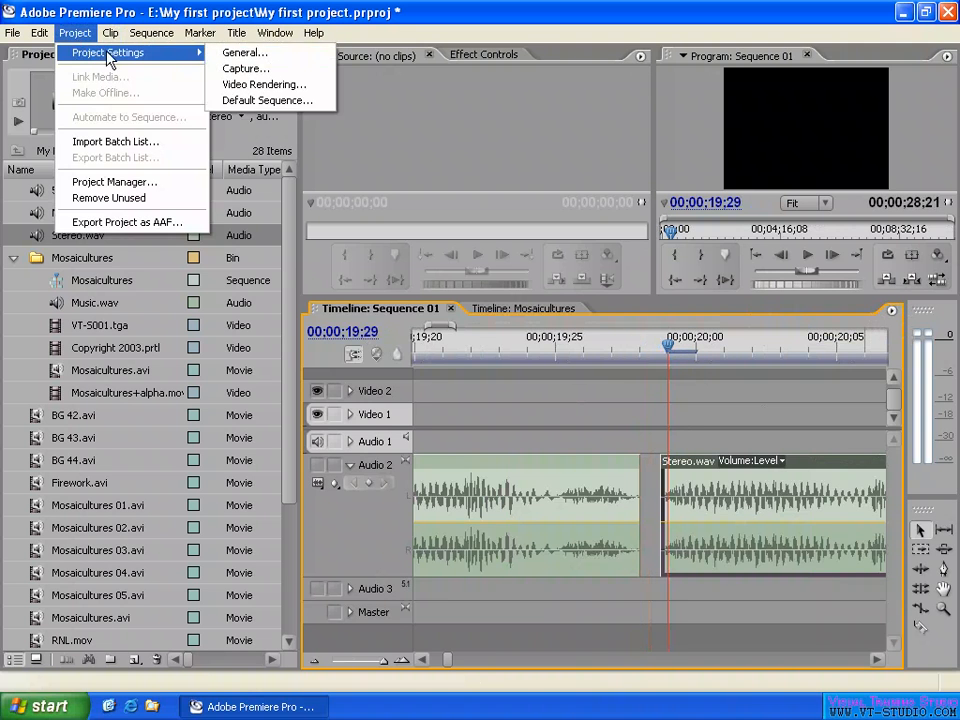
pyautogui.click(245, 53)
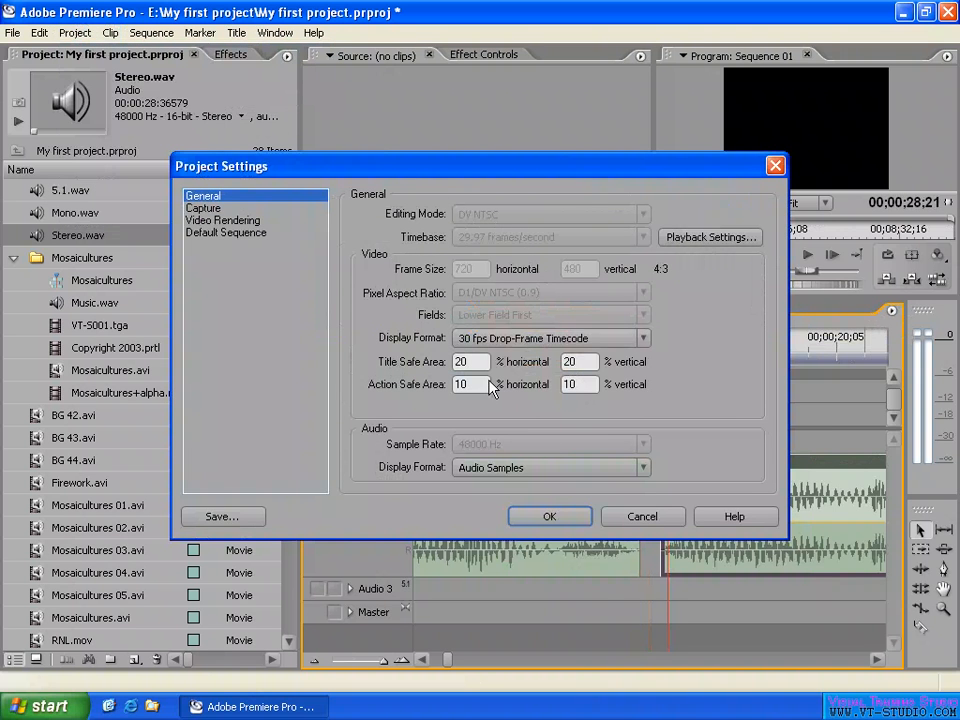
pyautogui.click(643, 517)
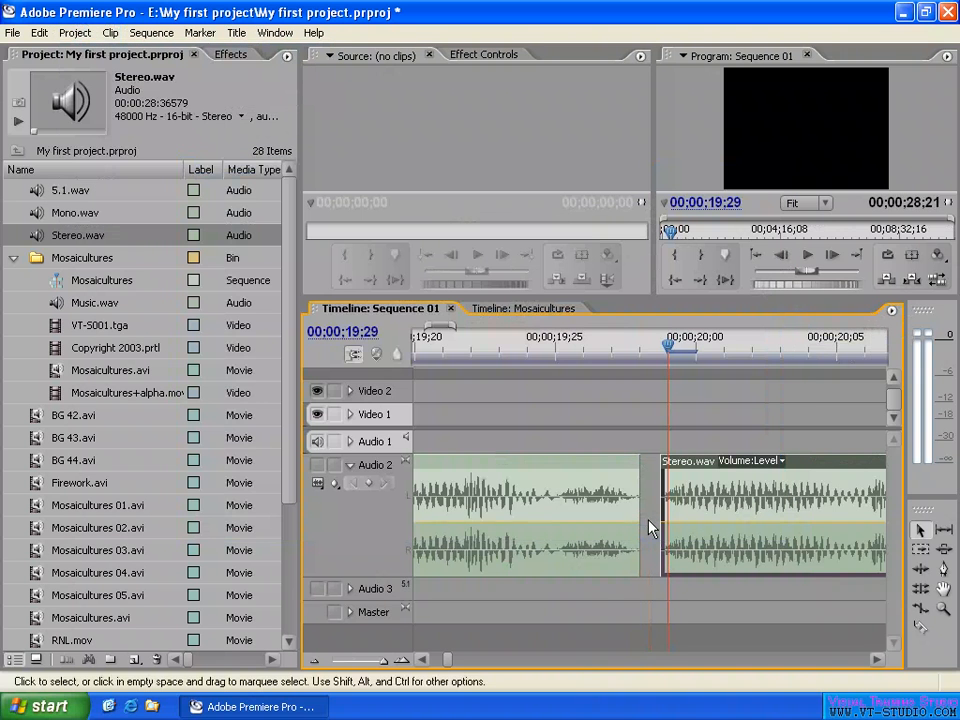
# - Move the Sequence 01 playhead back to 00;00;19;28, at the end of the Stereo.wav clip before the gap
pyautogui.moveTo(664, 347); pyautogui.dragTo(641, 347)
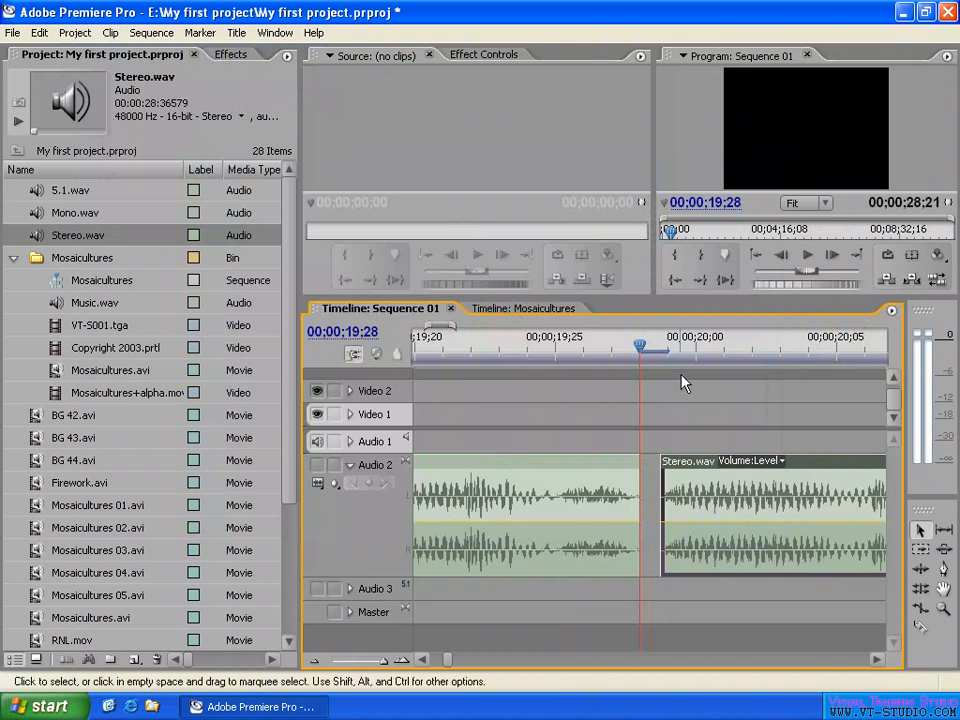
pyautogui.click(892, 311)
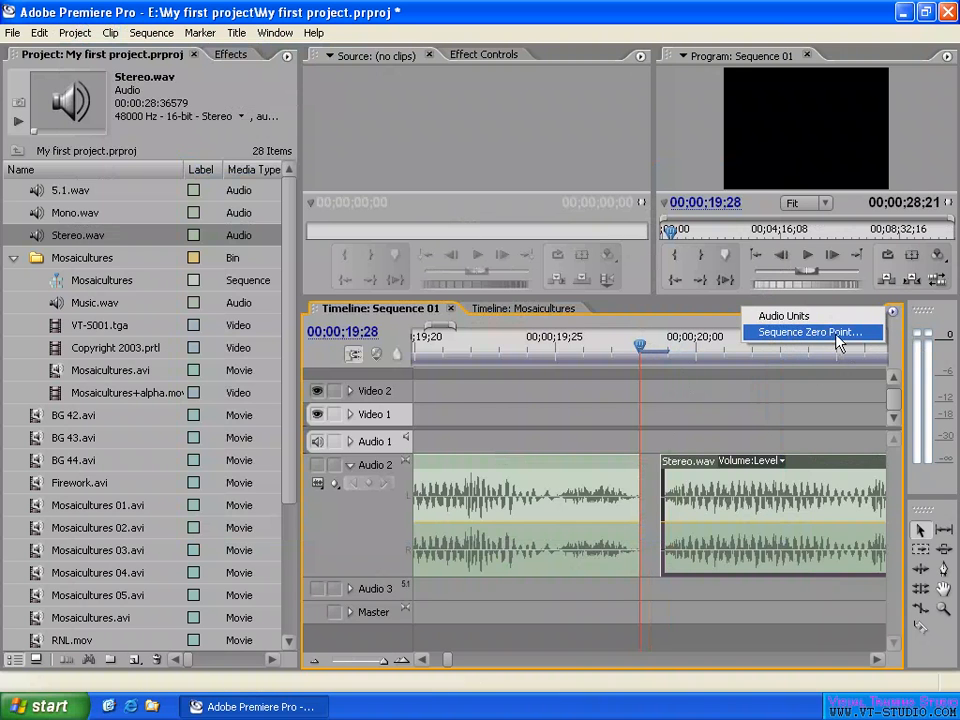
pyautogui.click(701, 388)
# - Show the whole Mosaicultures sequence in its timeline and check its Sequence Zero Point setting
pyautogui.click(525, 310)
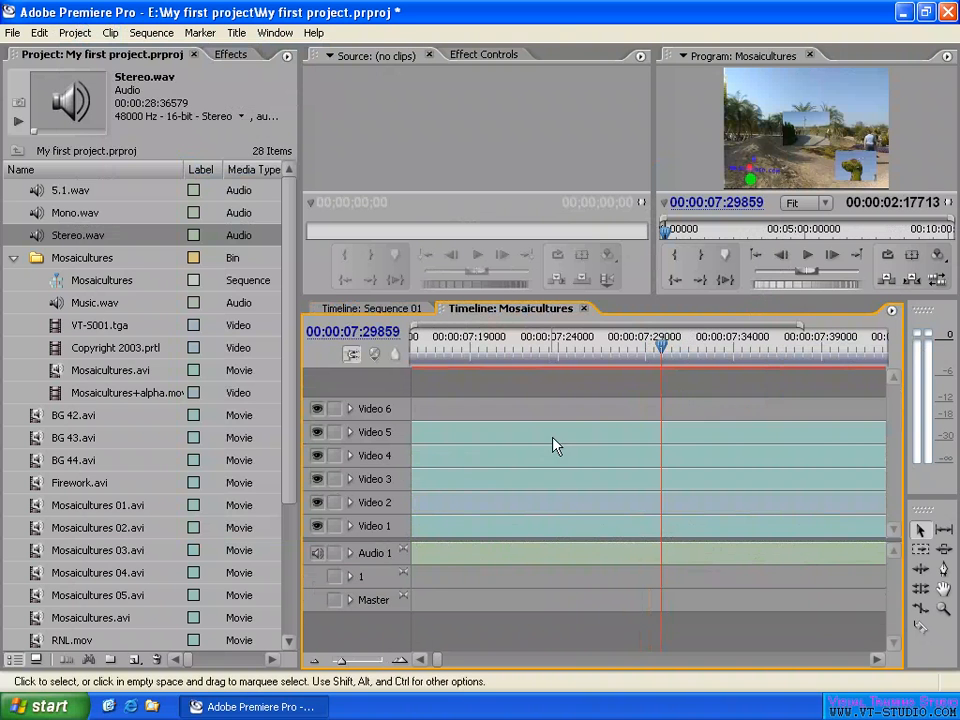
pyautogui.press('\\')
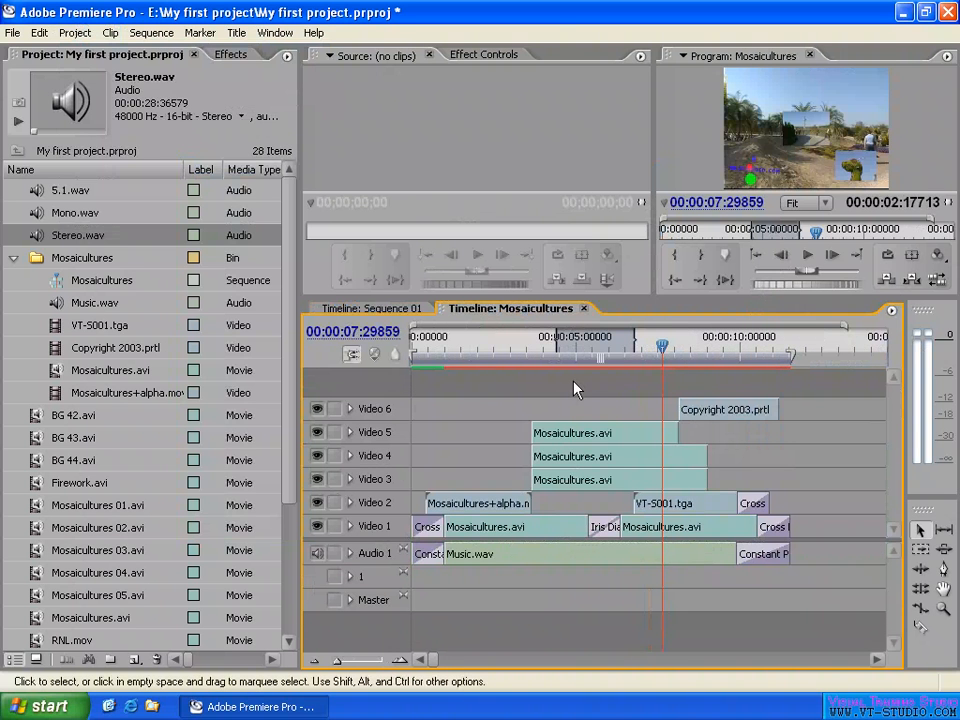
pyautogui.click(892, 313)
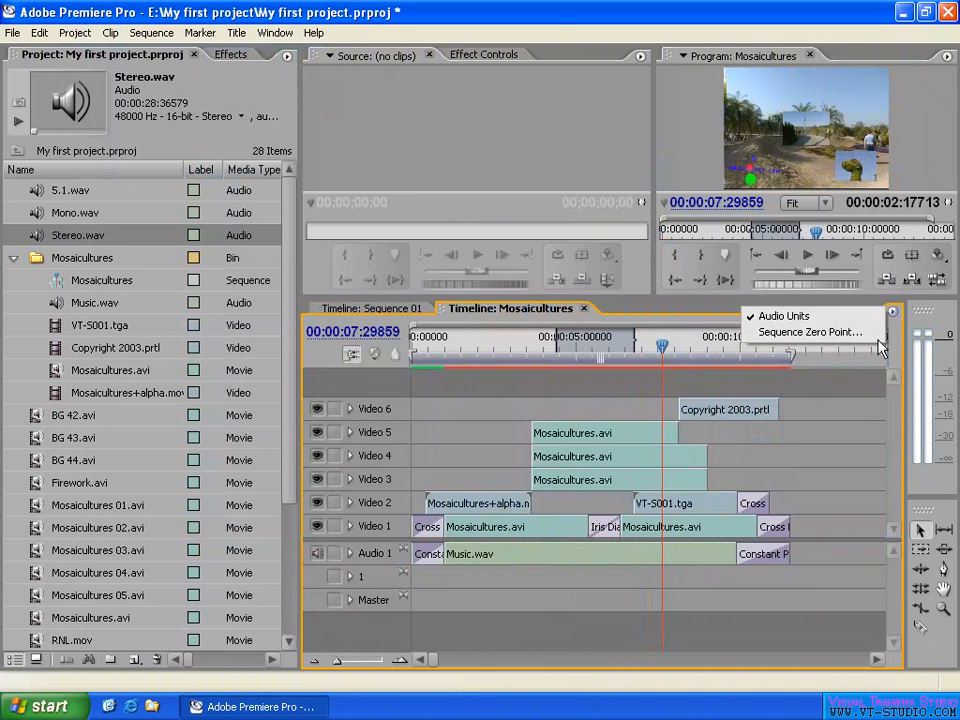
pyautogui.click(810, 332)
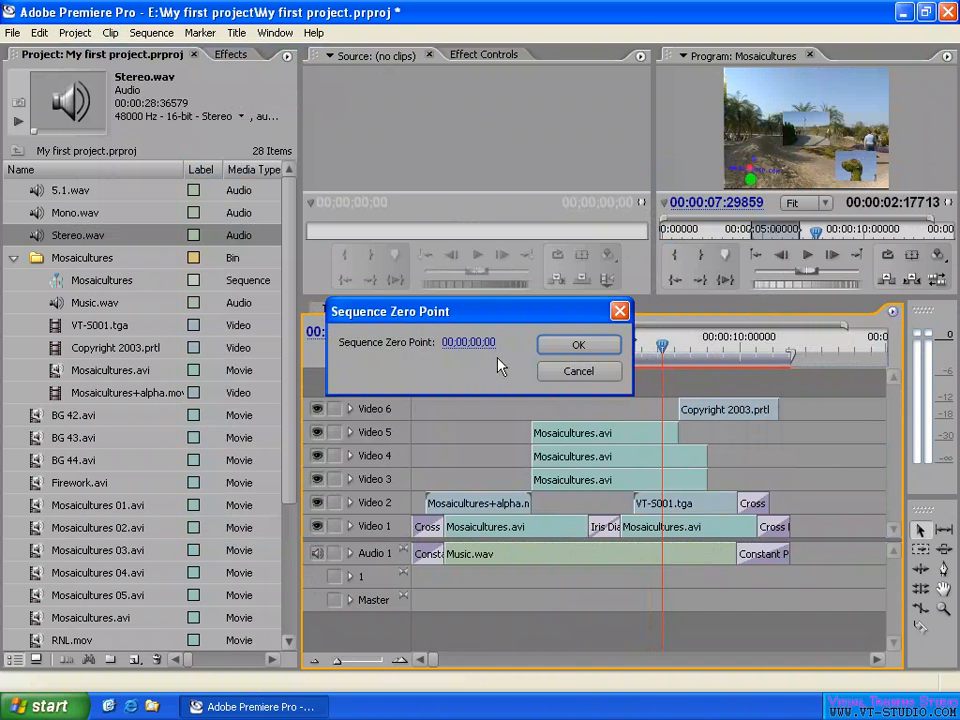
pyautogui.click(576, 347)
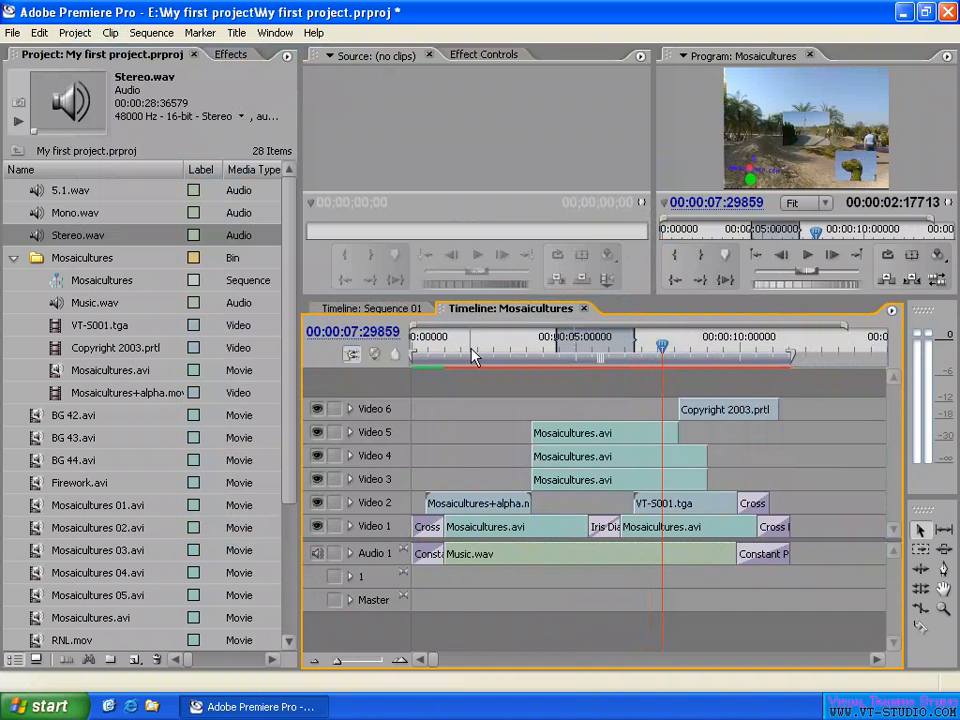
# - Turn off Audio Units for the Mosaicultures timeline and move the playhead near the sequence start, to 00;00;00;05
pyautogui.press('Home')
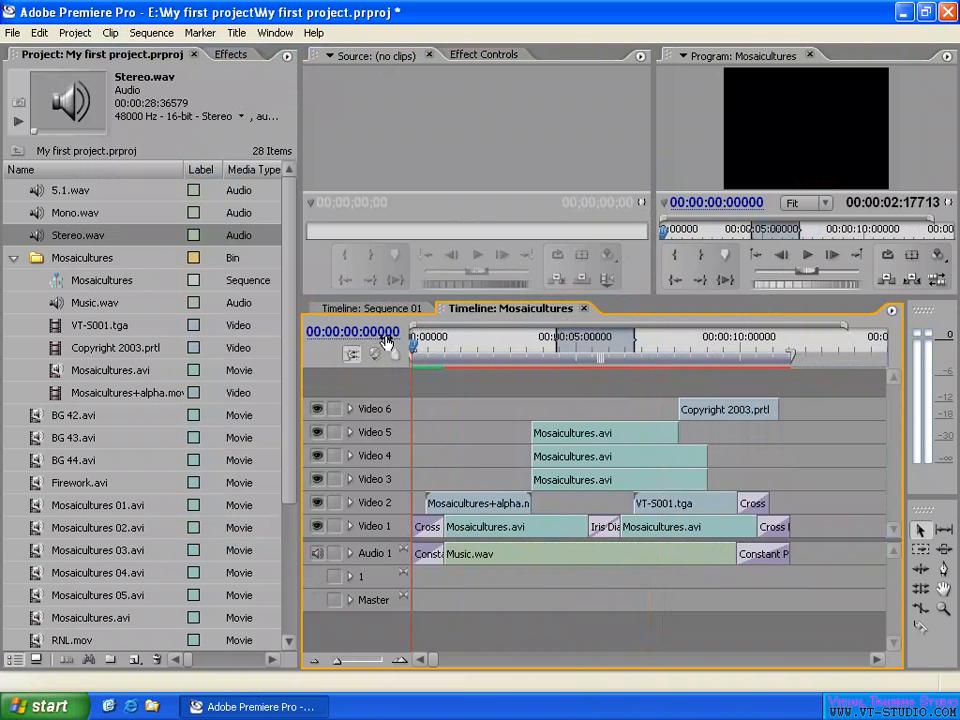
pyautogui.click(891, 311)
pyautogui.click(785, 318)
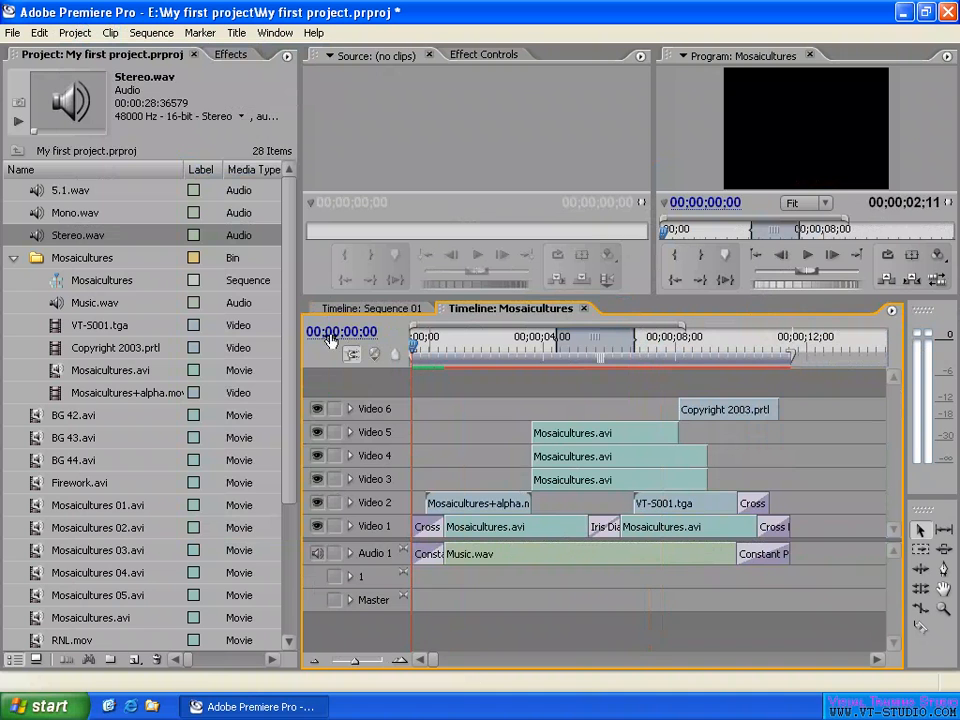
pyautogui.moveTo(457, 343); pyautogui.dragTo(389, 342)
pyautogui.moveTo(413, 350); pyautogui.dragTo(421, 352)
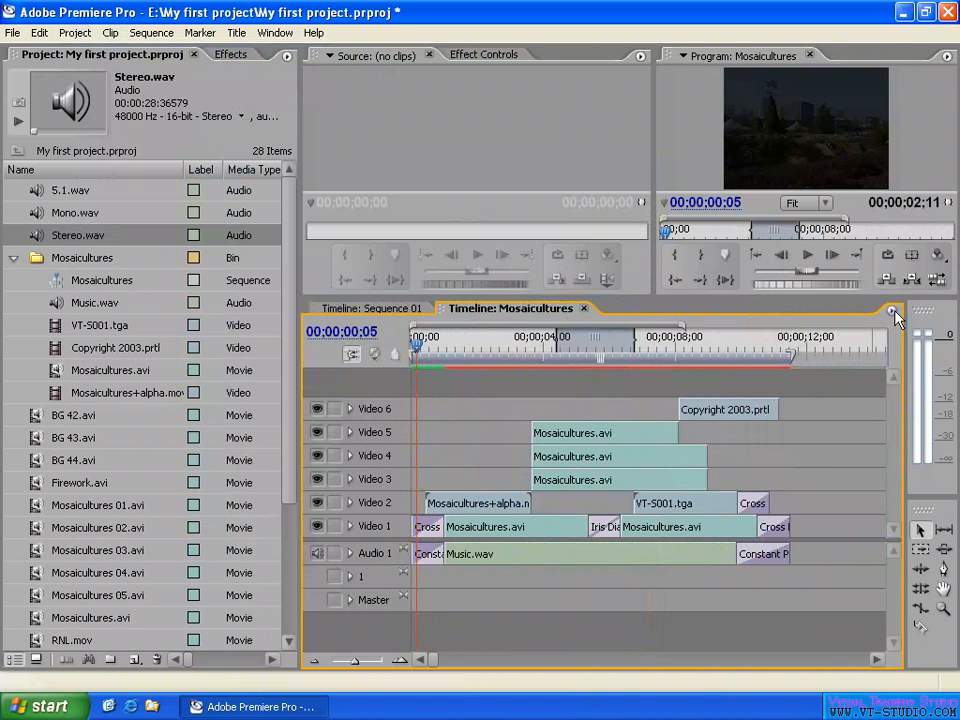
# - Set the Mosaicultures Sequence Zero Point to 00;00;30;00 and scrub the playhead from the sequence start to 00;00;31;01
pyautogui.click(893, 311)
pyautogui.click(810, 332)
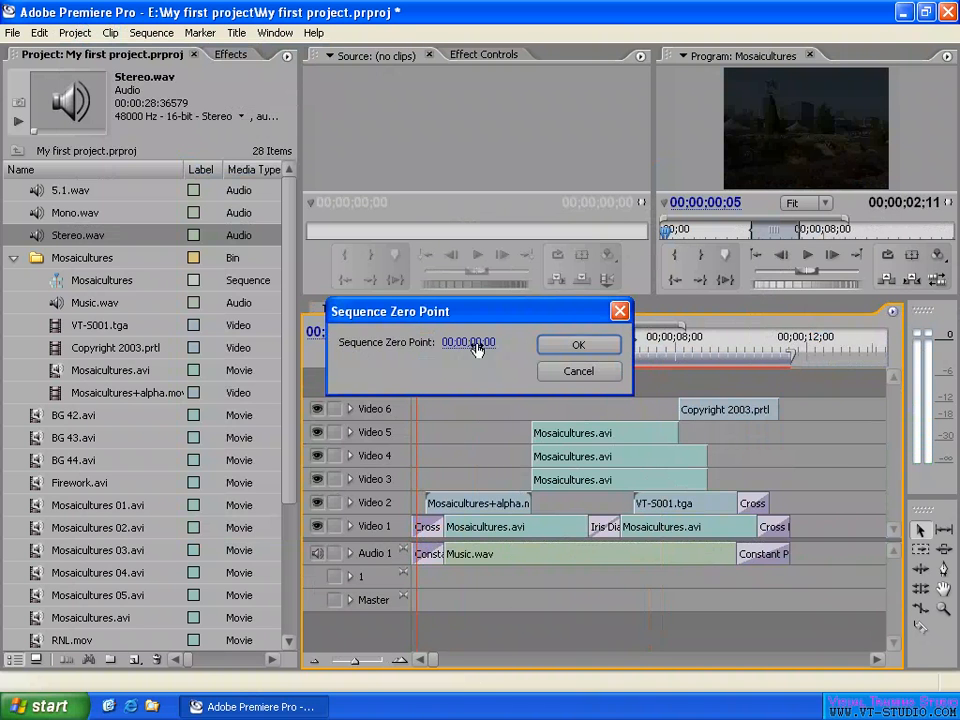
pyautogui.write('3000')
pyautogui.press('Tab')
pyautogui.click(561, 349)
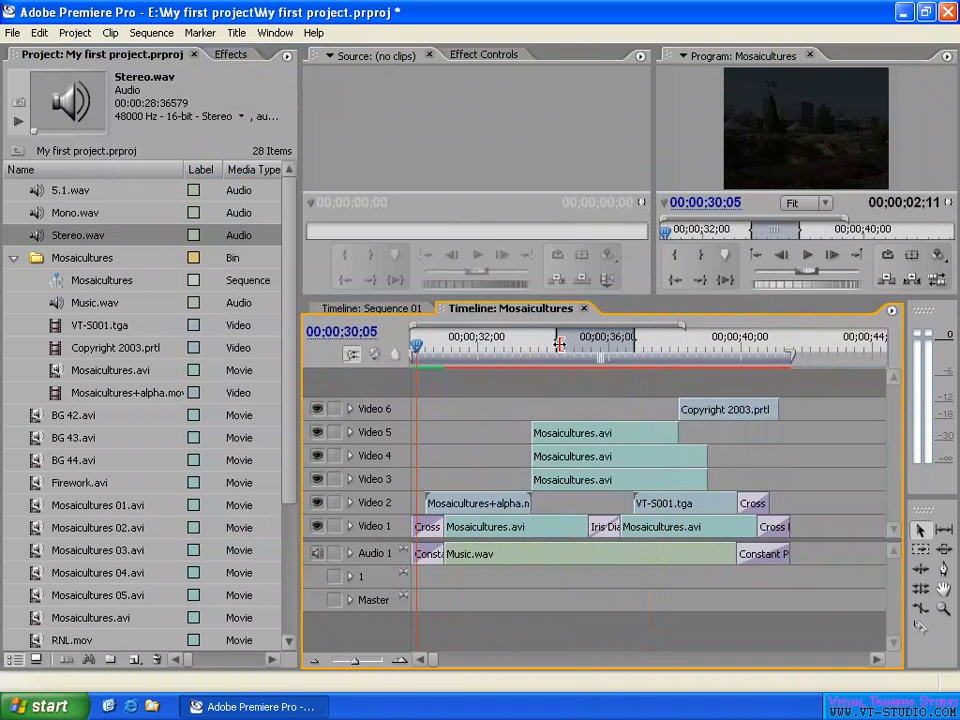
pyautogui.click(412, 338)
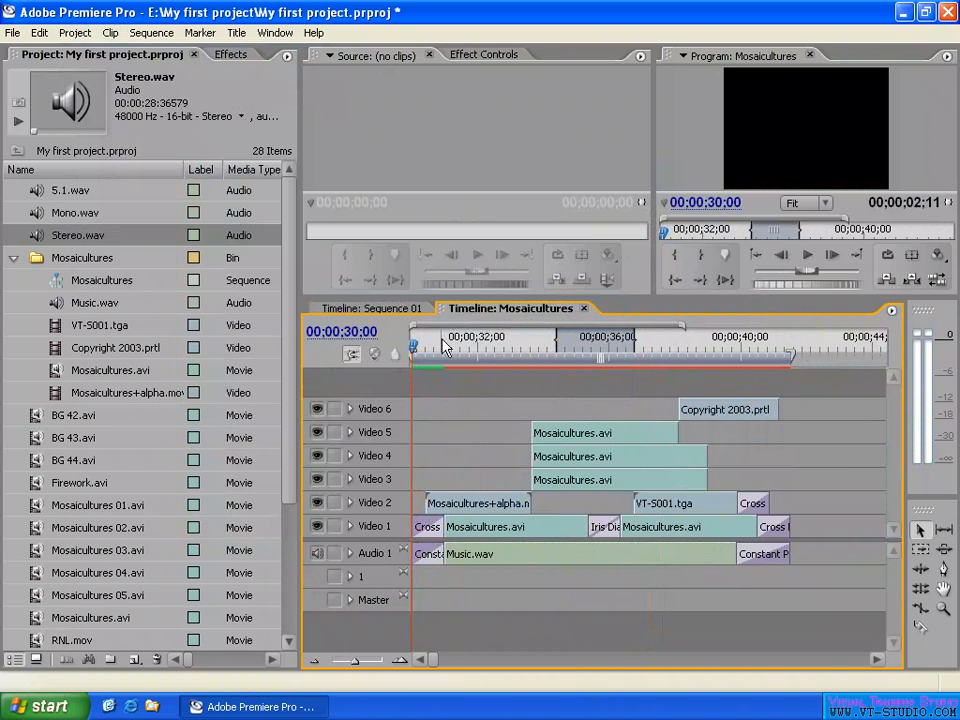
pyautogui.moveTo(446, 345); pyautogui.dragTo(446, 344)
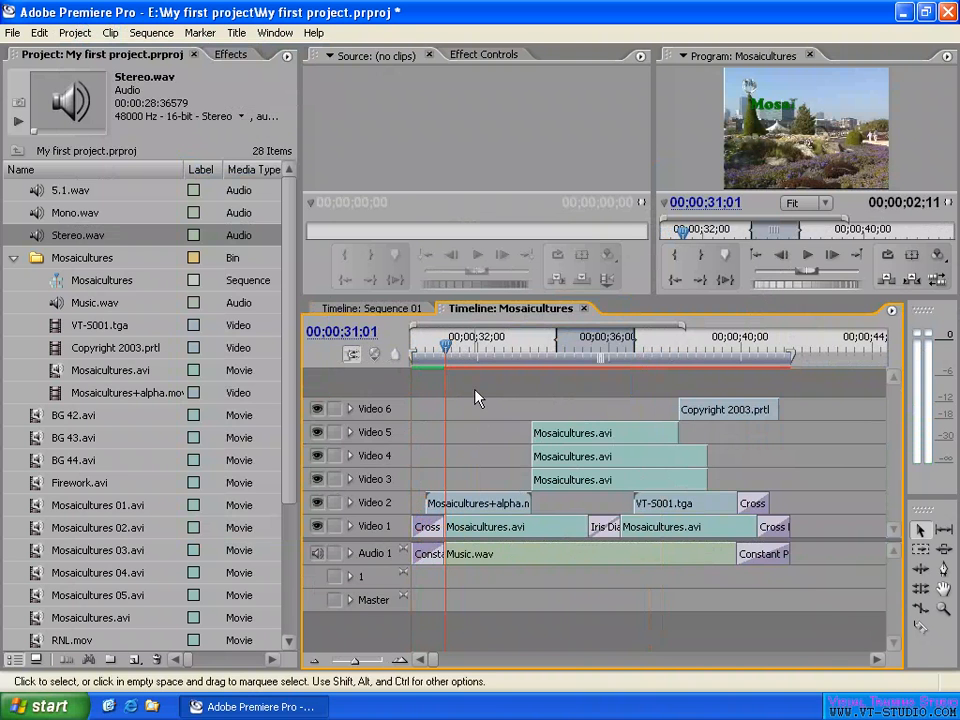
# - Reset the Mosaicultures Sequence Zero Point to 00;00;00;00 and return the playhead to the sequence start
pyautogui.click(892, 312)
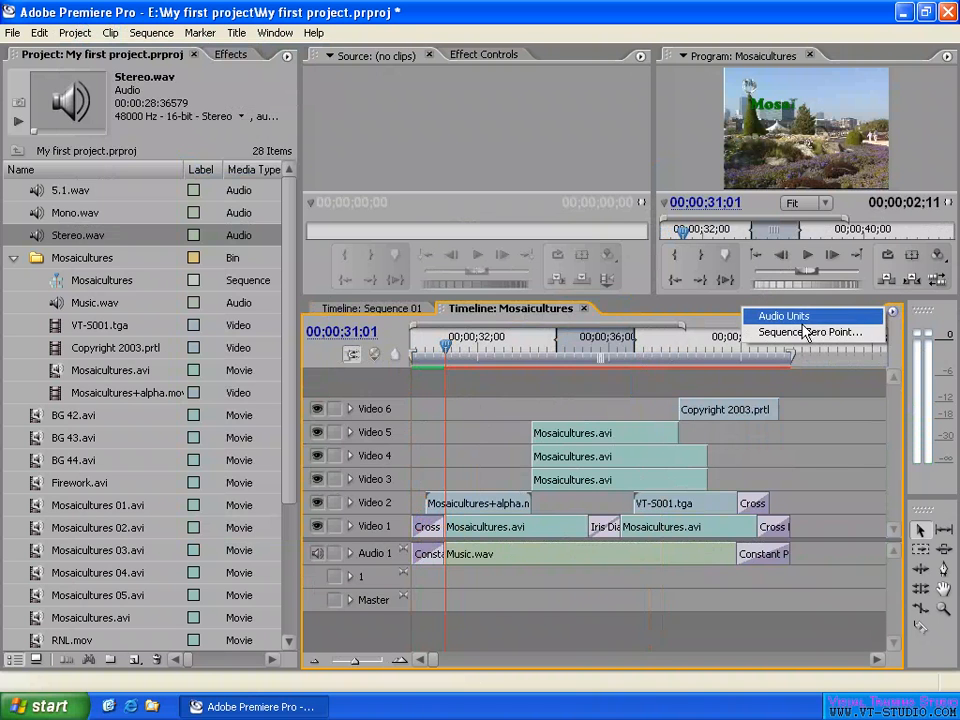
pyautogui.click(806, 332)
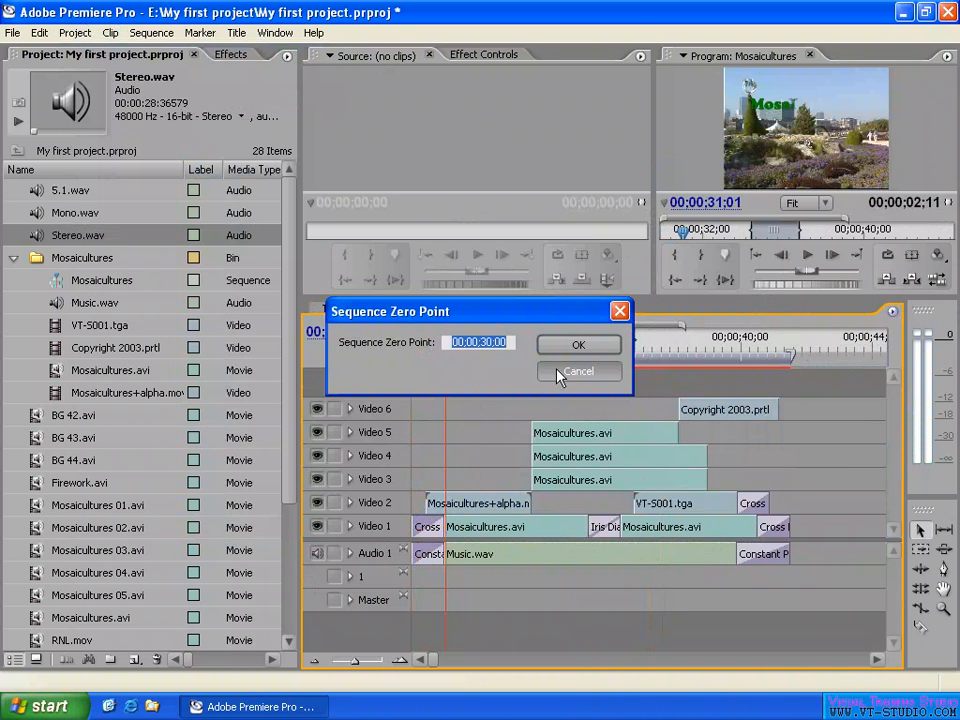
pyautogui.write('0')
pyautogui.press('Return')
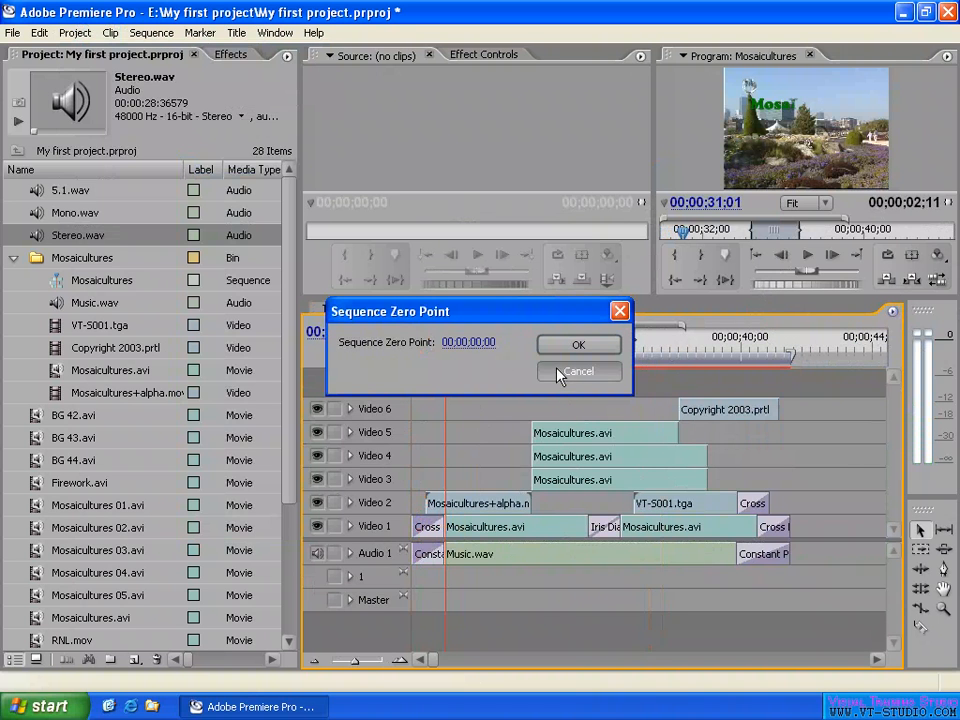
pyautogui.click(571, 349)
pyautogui.moveTo(443, 342); pyautogui.dragTo(331, 341)
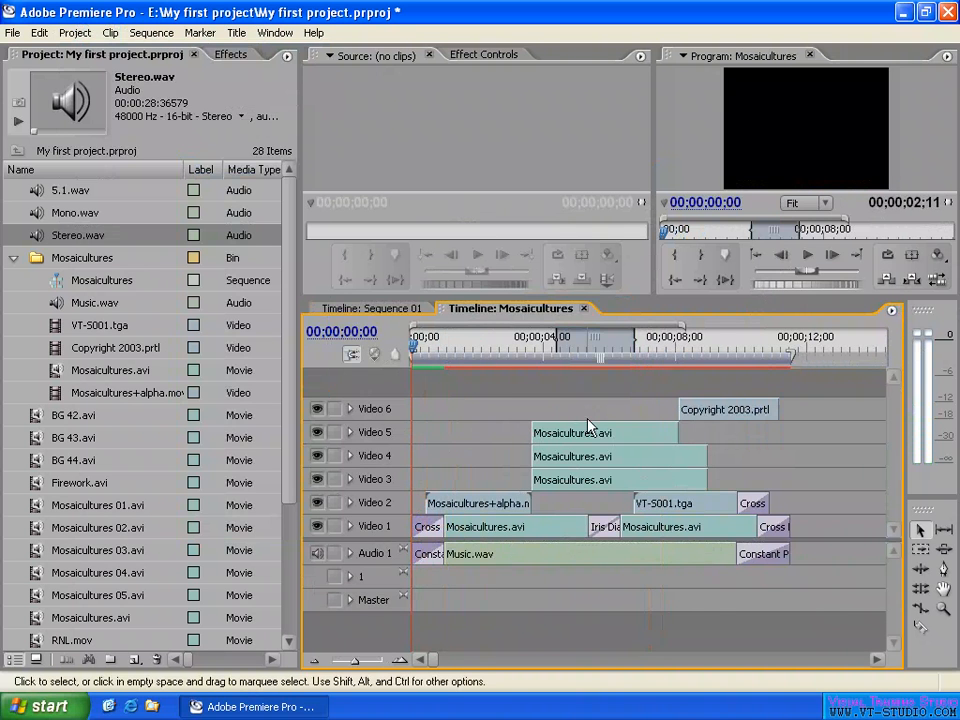
# - Select all clips in the Mosaicultures timeline and shift them together about 6 seconds later
pyautogui.press('-')
pyautogui.moveTo(627, 377); pyautogui.dragTo(311, 636)
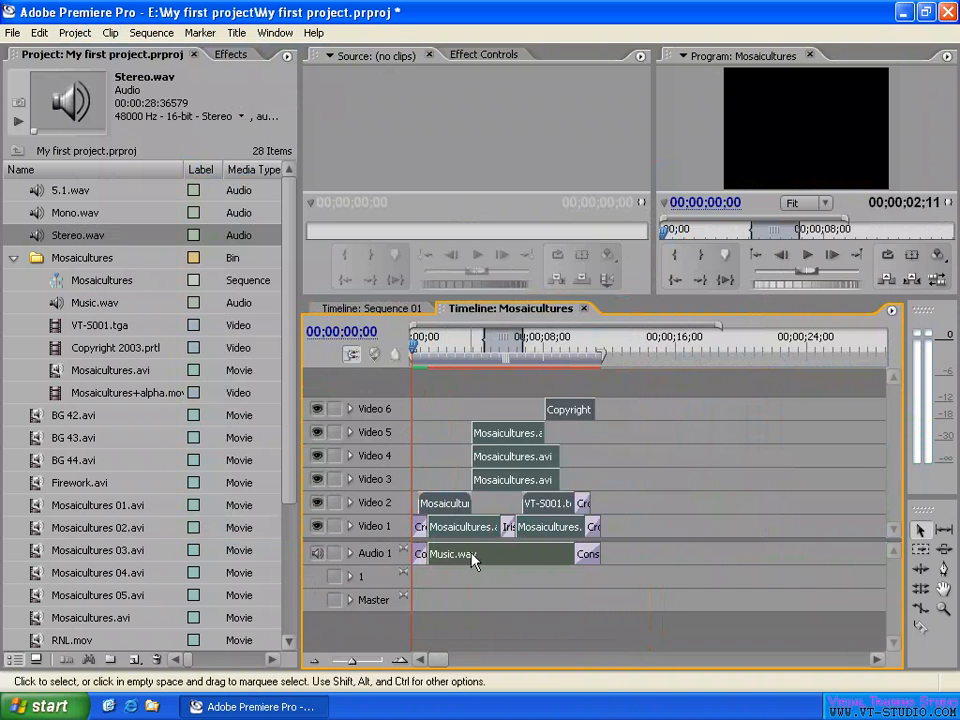
pyautogui.moveTo(473, 560); pyautogui.dragTo(577, 560)
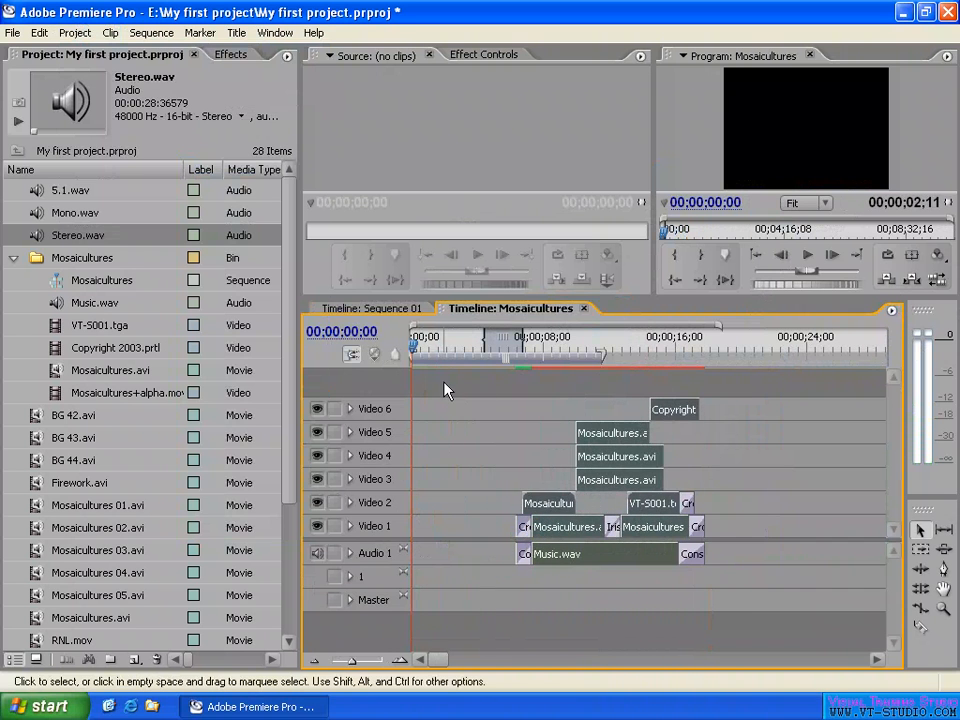
# - Clear both the In and Out sequence markers from the Mosaicultures time ruler
pyautogui.rightClick(513, 346)
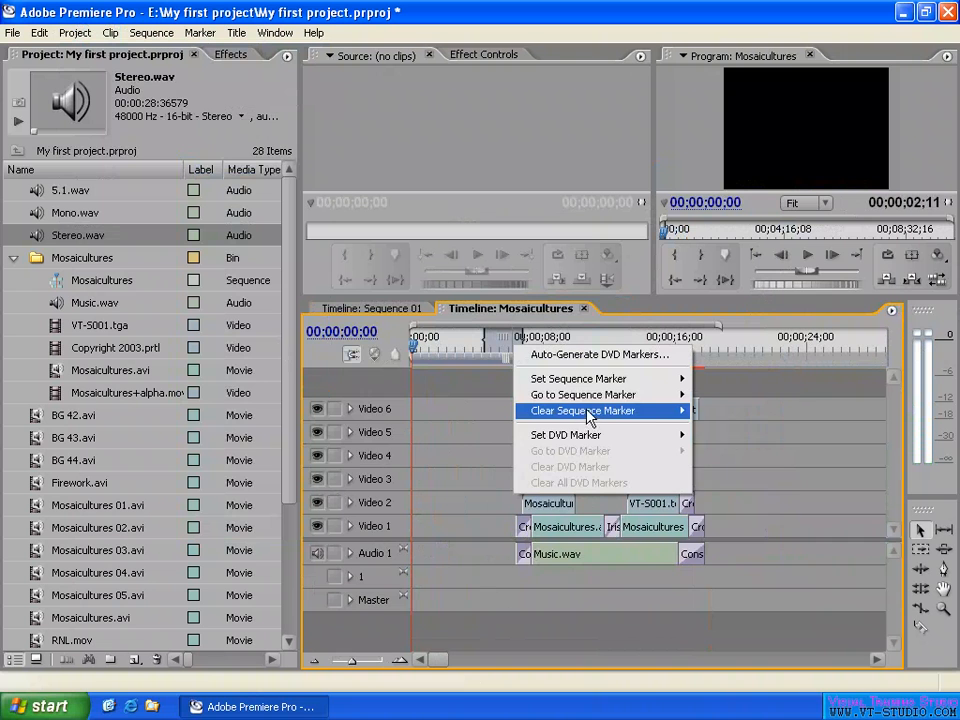
pyautogui.moveTo(588, 416)
pyautogui.click(746, 452)
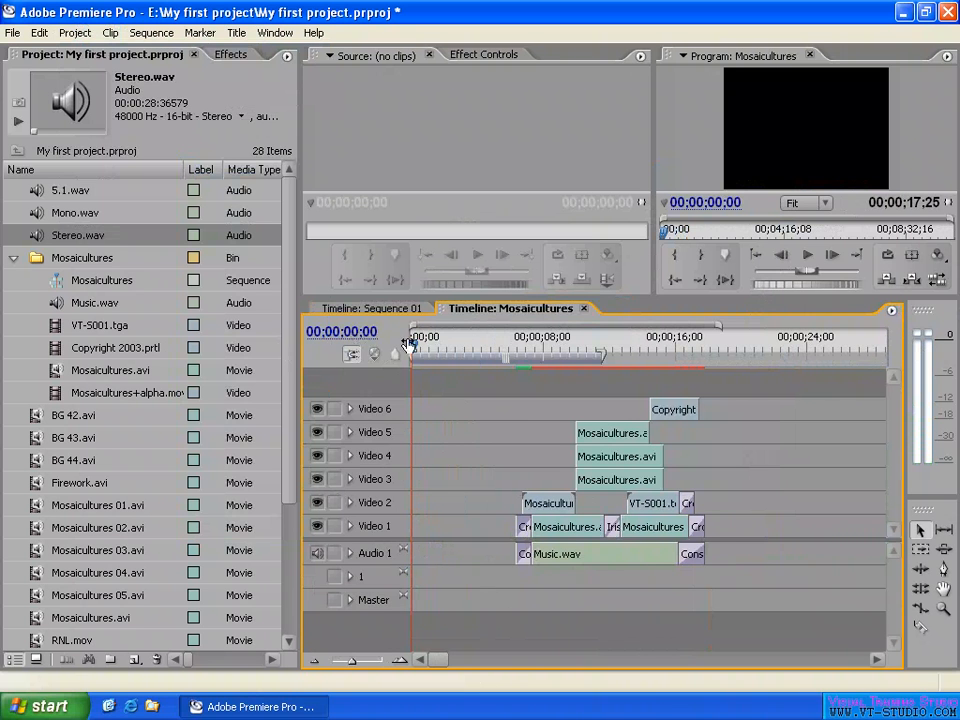
# - Move the playhead to 00;00;30;00 and shift all Mosaicultures clips together so they start at the playhead
pyautogui.click(341, 331)
pyautogui.write('30;0')
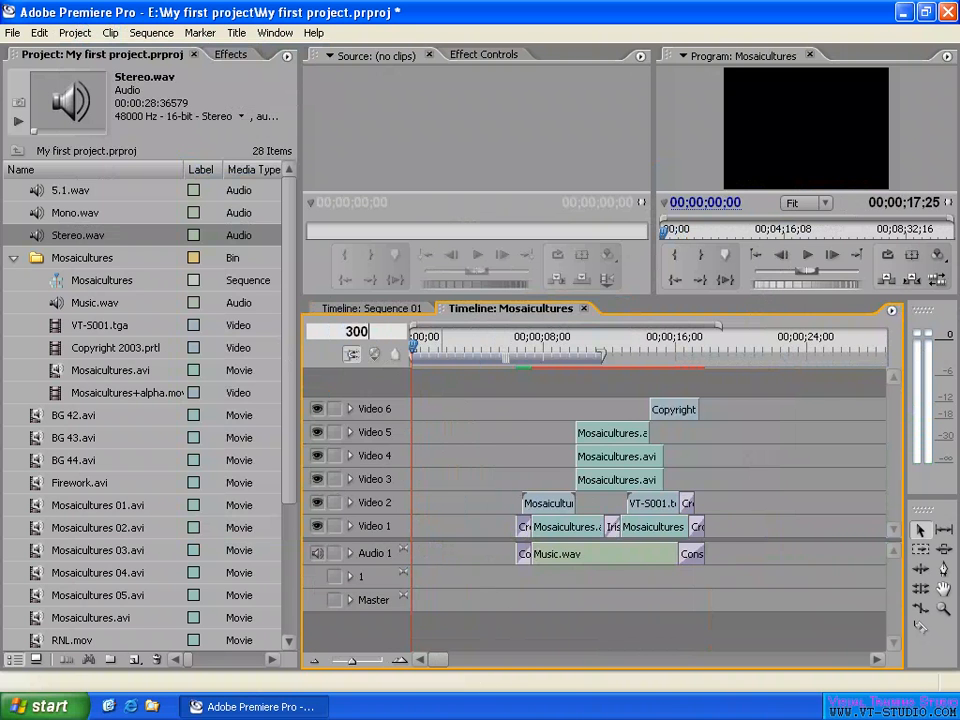
pyautogui.write('0')
pyautogui.press('Return')
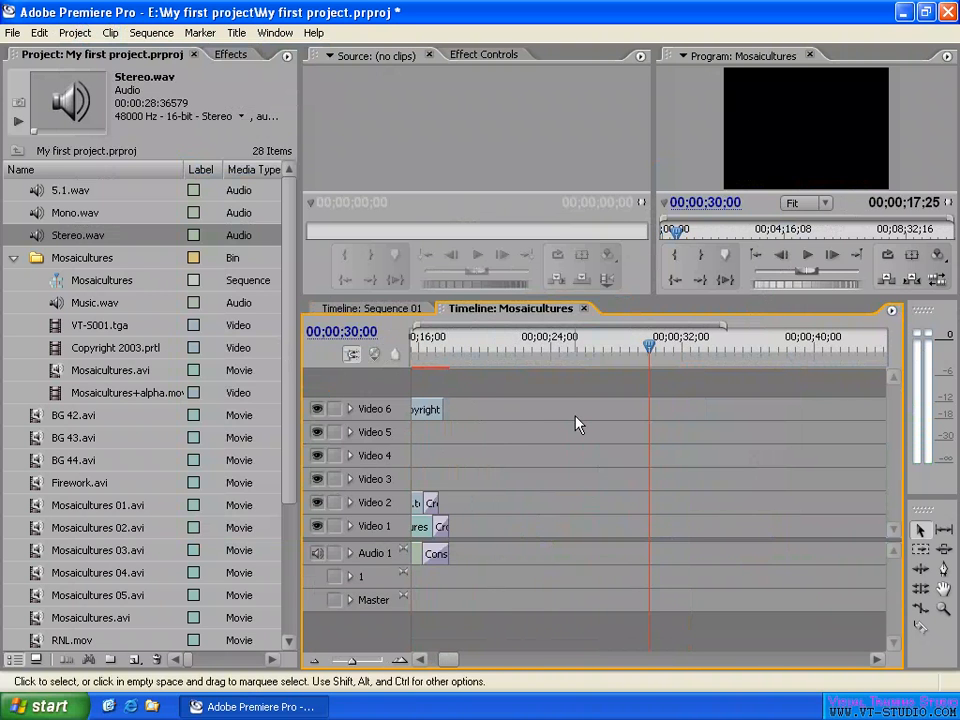
pyautogui.press('-')
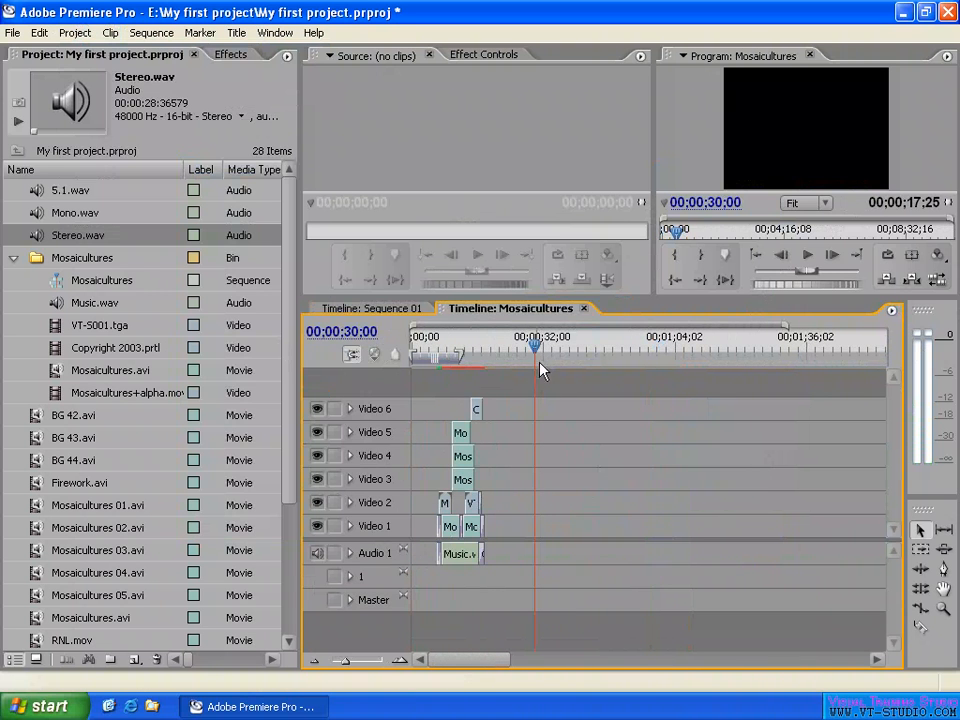
pyautogui.moveTo(512, 383); pyautogui.dragTo(409, 598)
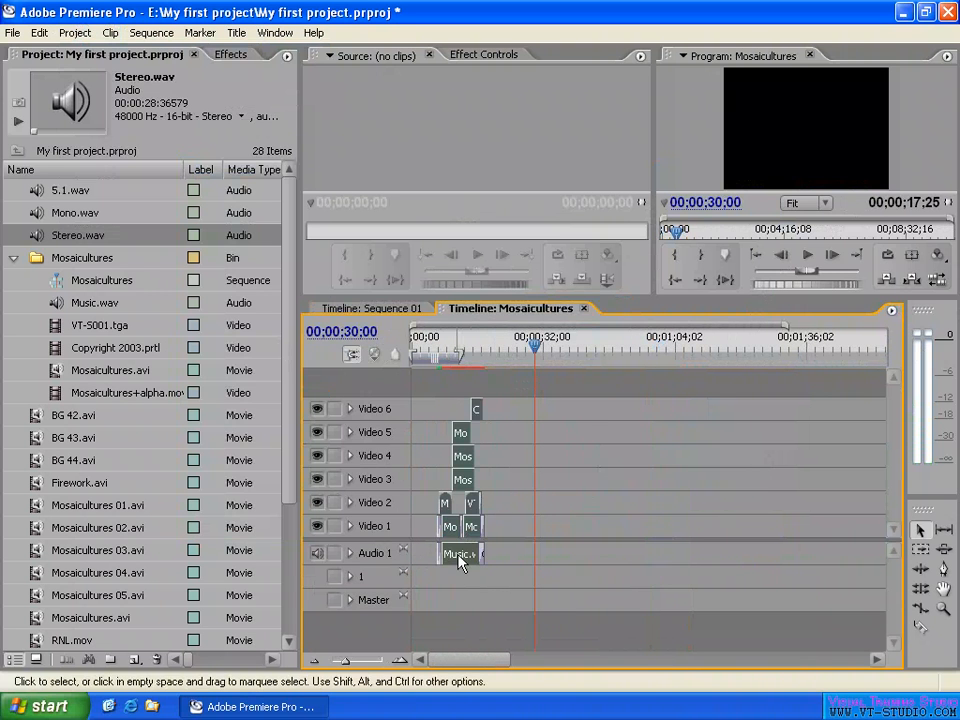
pyautogui.moveTo(459, 563); pyautogui.dragTo(572, 563)
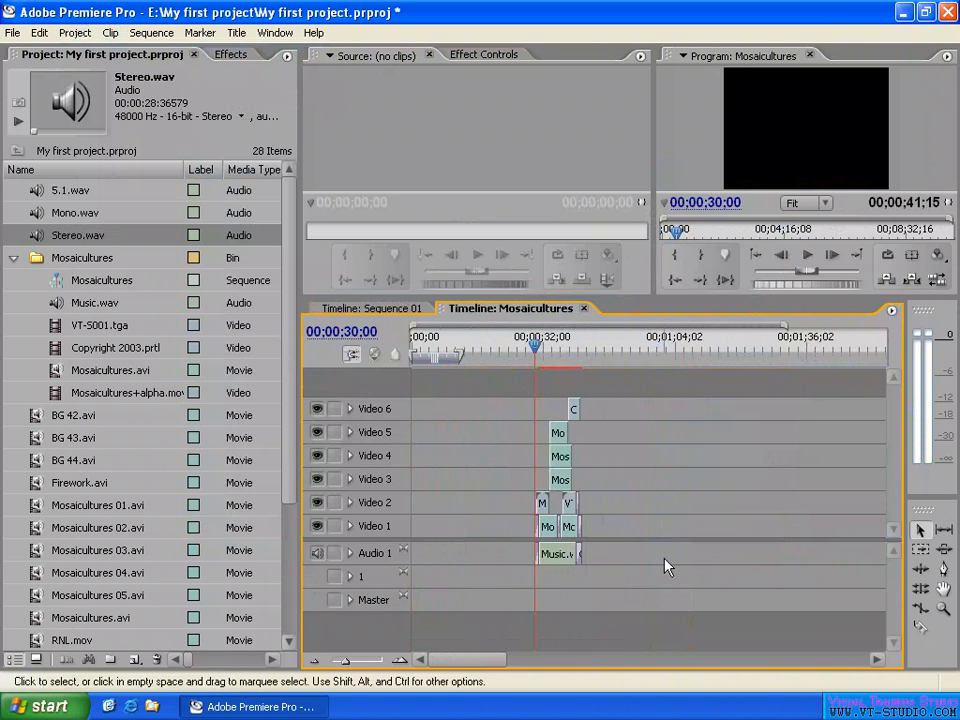
# - Extend the work area to the end of the last clip and scrub the playhead from the sequence start to 00;00;37;17
pyautogui.click(441, 357)
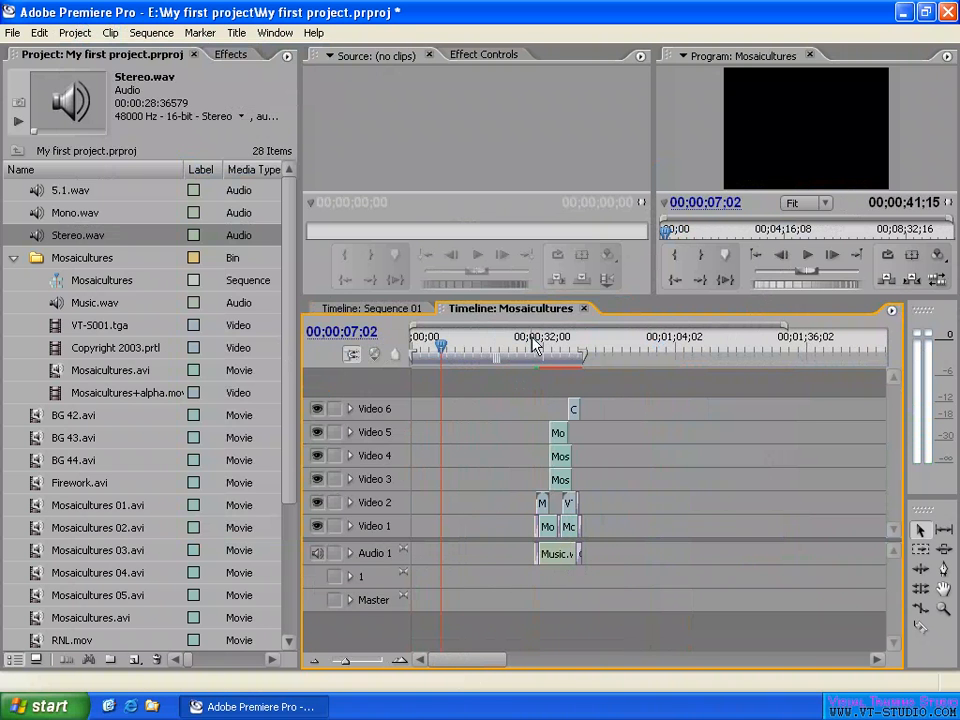
pyautogui.press('Home')
pyautogui.moveTo(416, 345); pyautogui.dragTo(535, 347)
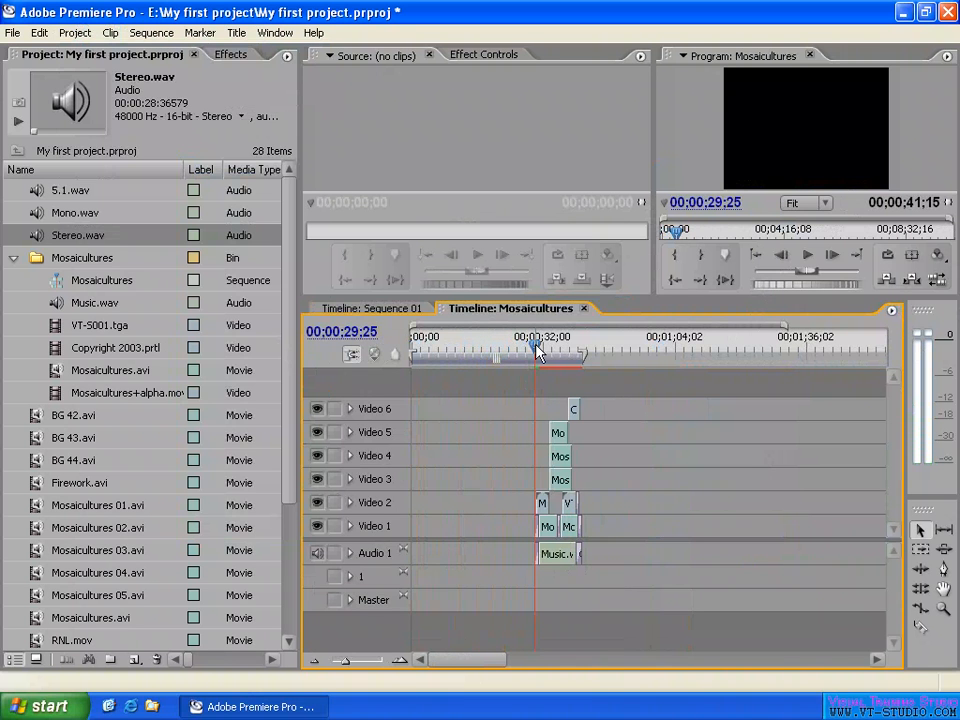
pyautogui.moveTo(535, 345); pyautogui.dragTo(566, 346)
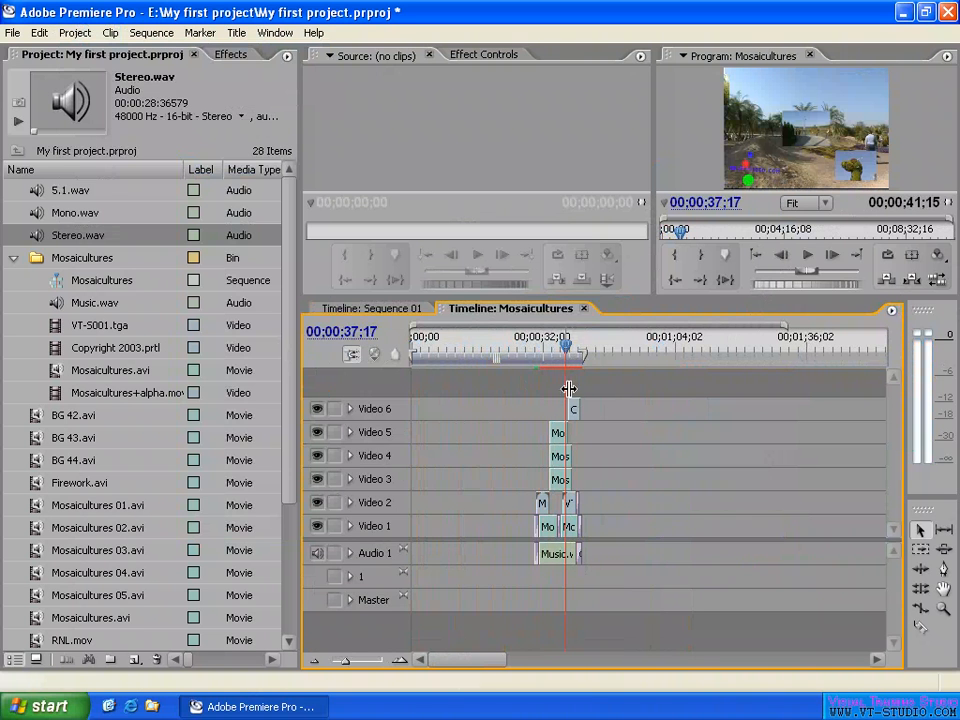
# - Check the Sequence Zero Point setting of the Mosaicultures sequence without changing it
pyautogui.click(892, 311)
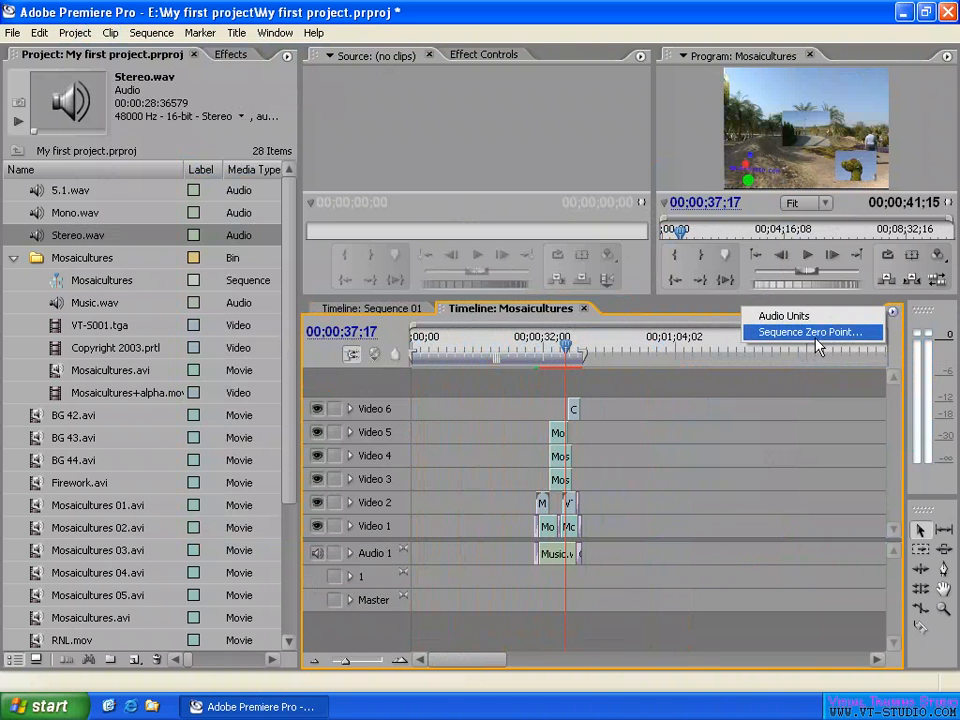
pyautogui.click(845, 338)
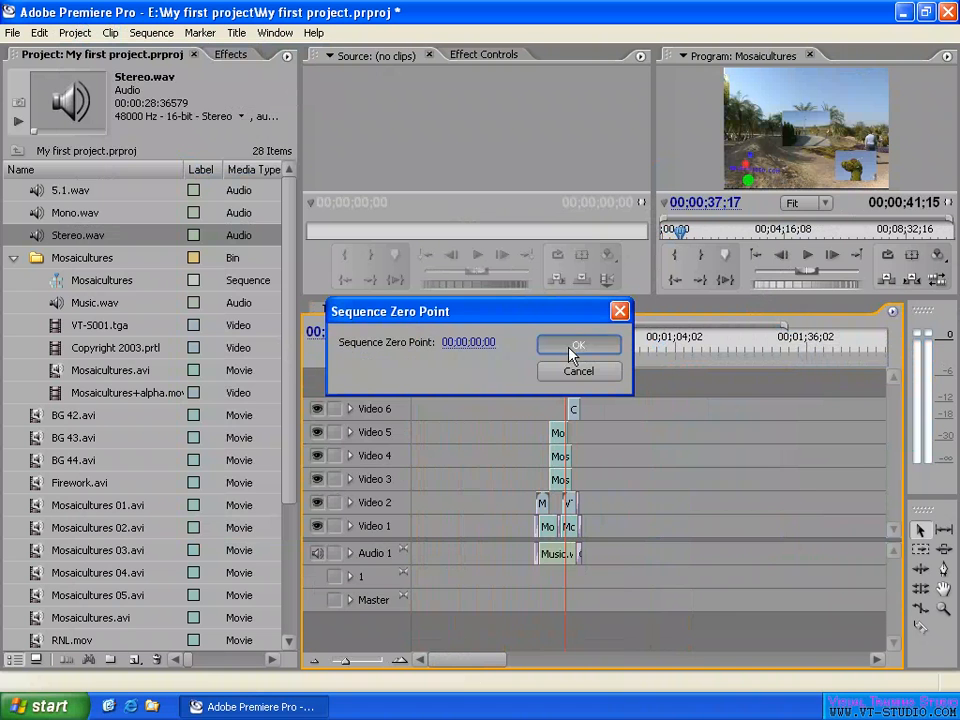
pyautogui.click(583, 372)
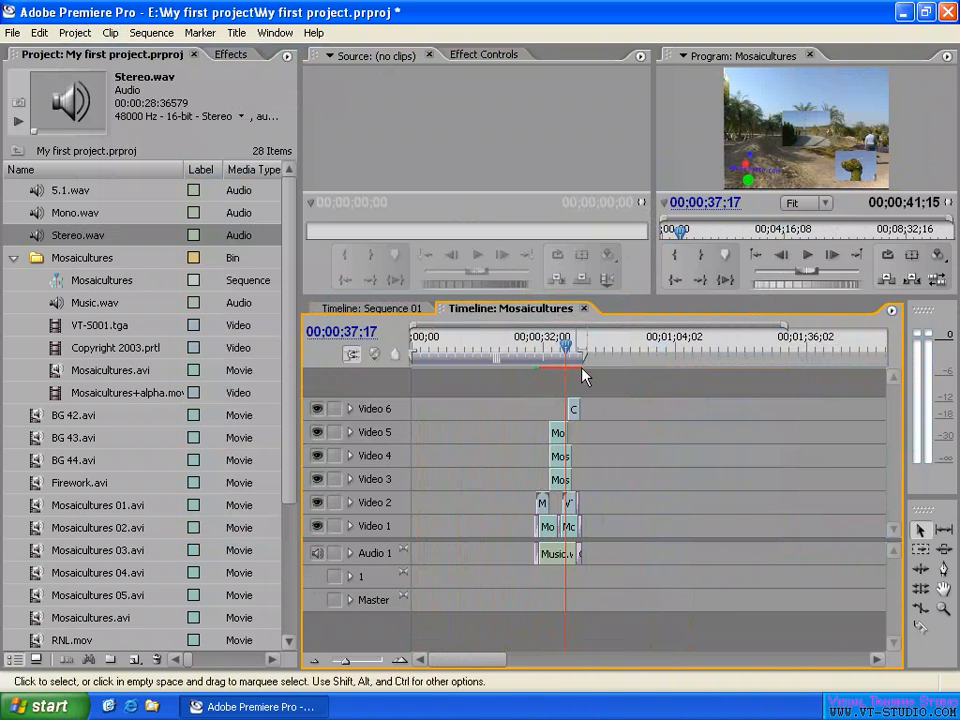
# - Ripple delete the empty gap before the Mosaicultures clips and return the playhead to the sequence start
pyautogui.rightClick(460, 531)
pyautogui.click(497, 540)
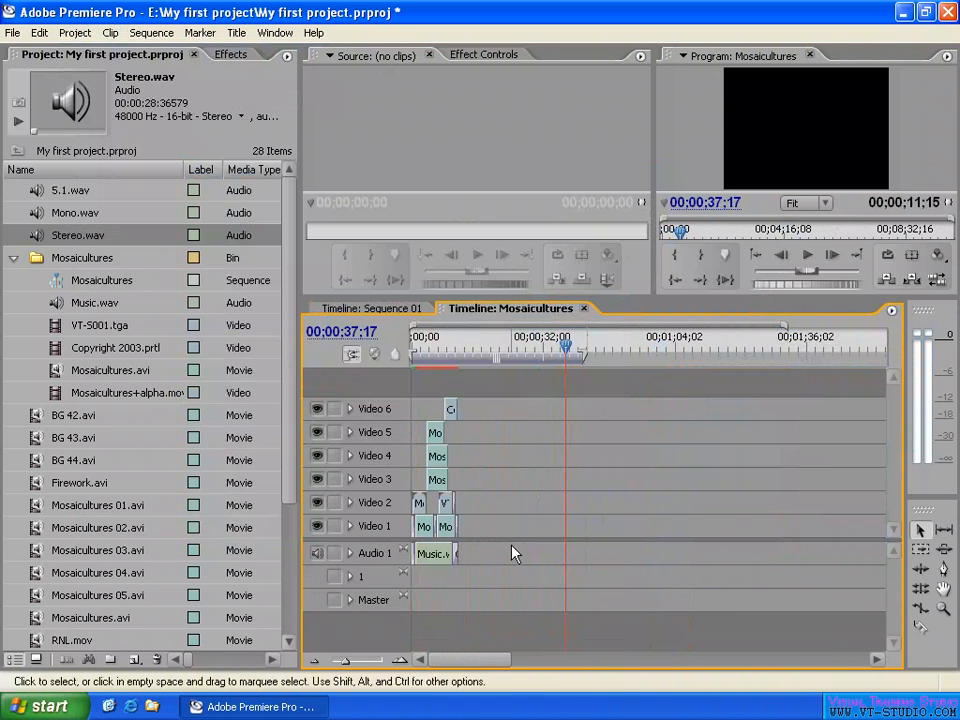
pyautogui.press('Home')
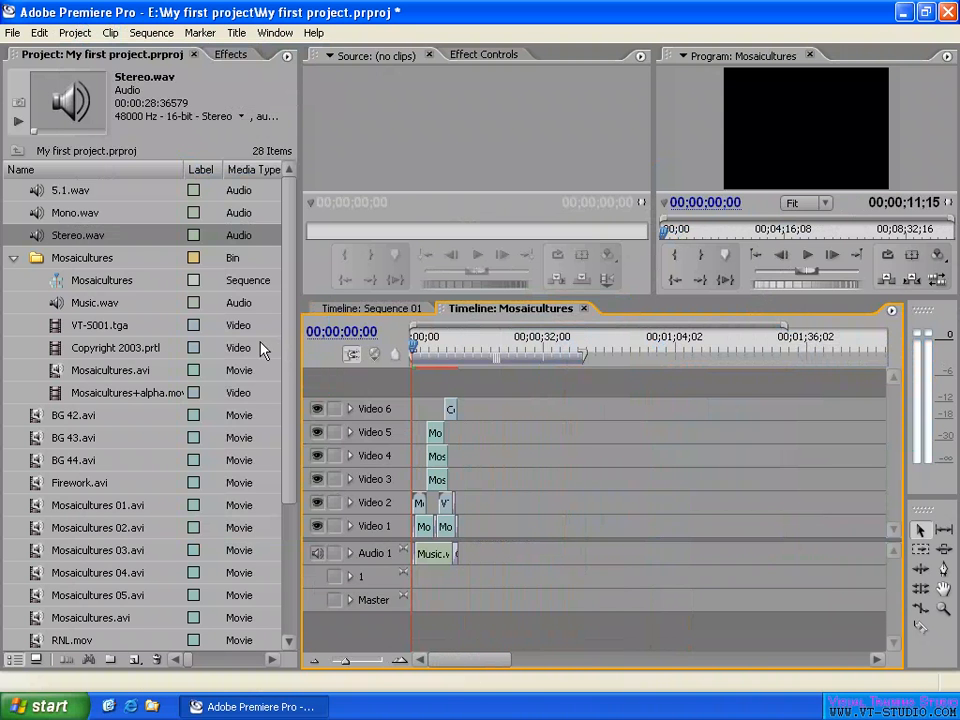